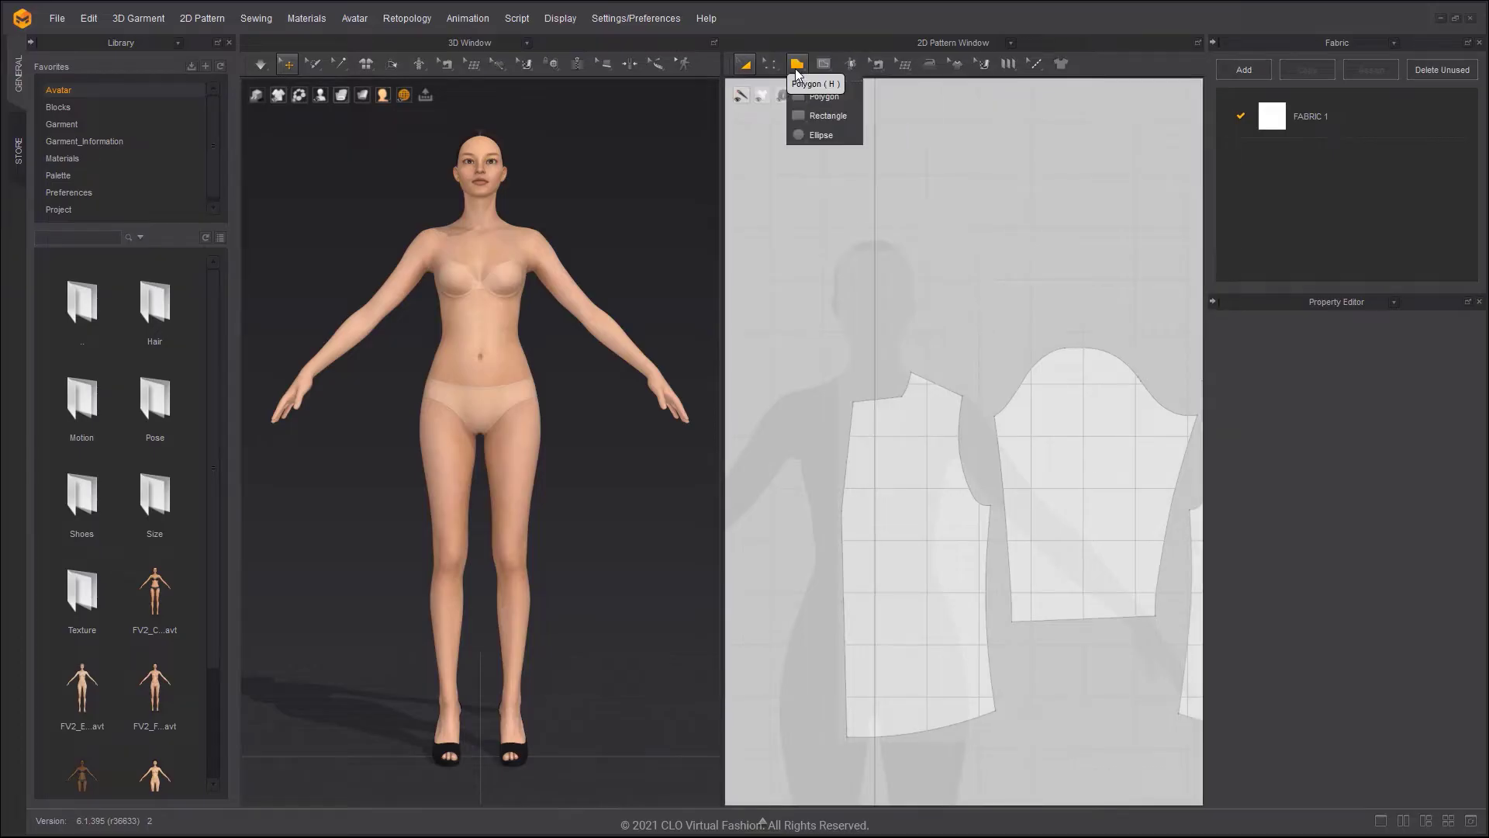
- Trace the centre front edge, curved hem and side seam of the front bodice outline with the Polygon tool
scroll(842, 345, up, 5)
click(836, 335)
scroll(836, 335, down, 4)
middle_drag(810, 620, 839, 256)
click(838, 249)
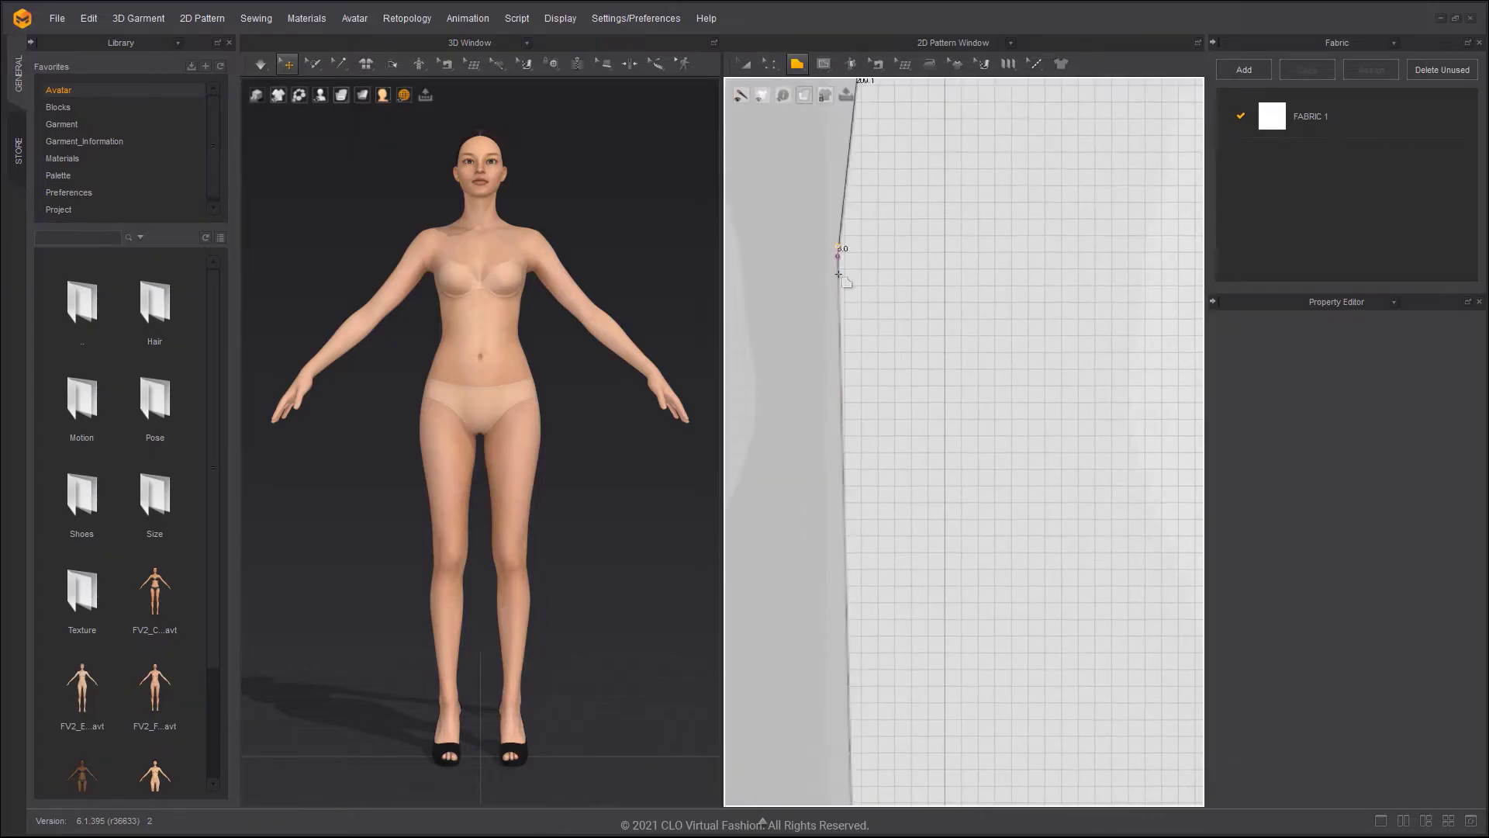
middle_drag(844, 453, 848, 198)
scroll(1070, 650, down, 3)
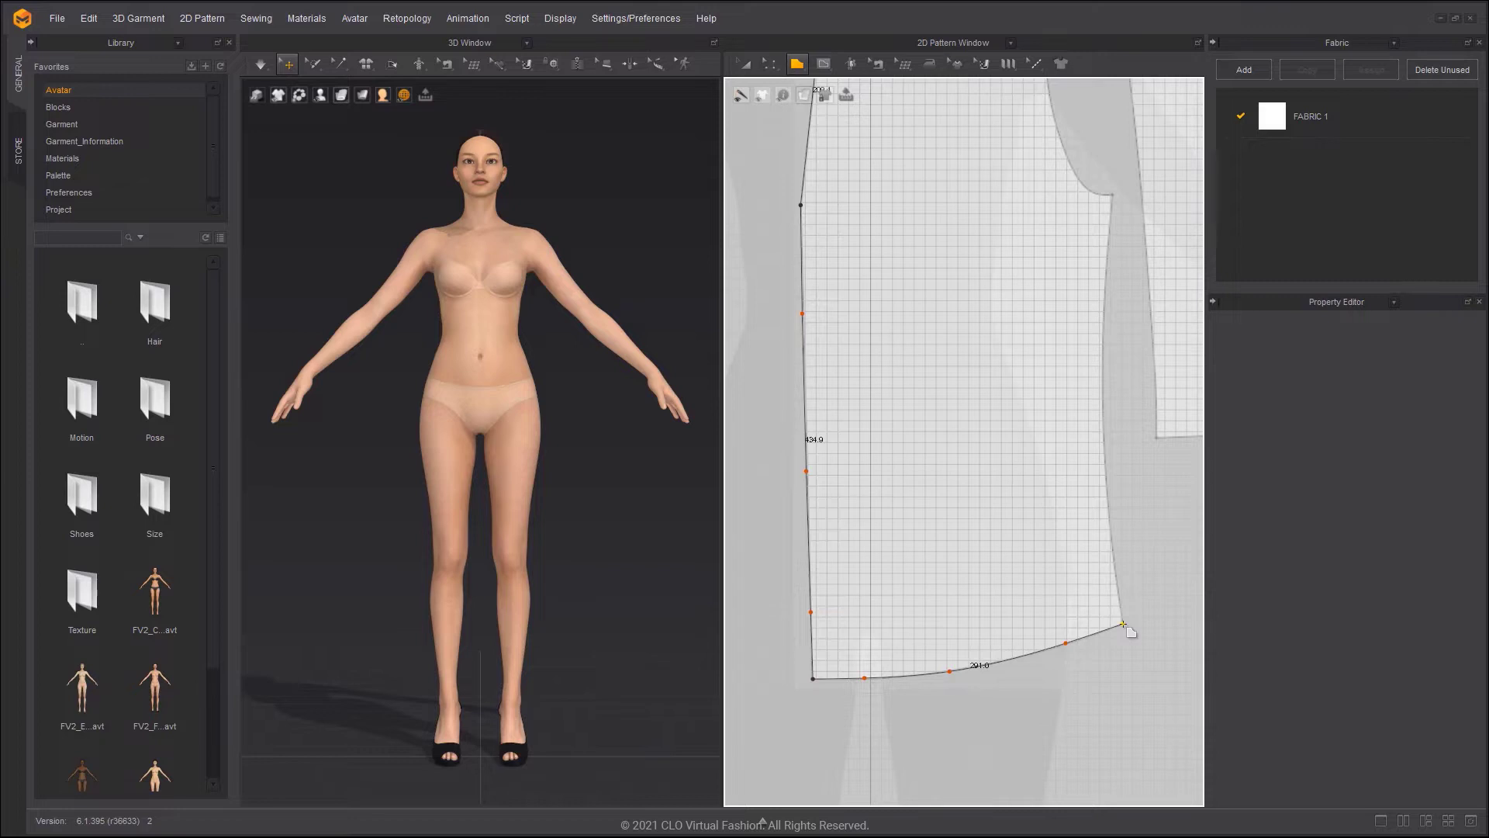
scroll(1055, 424, up, 2)
scroll(1061, 276, up, 3)
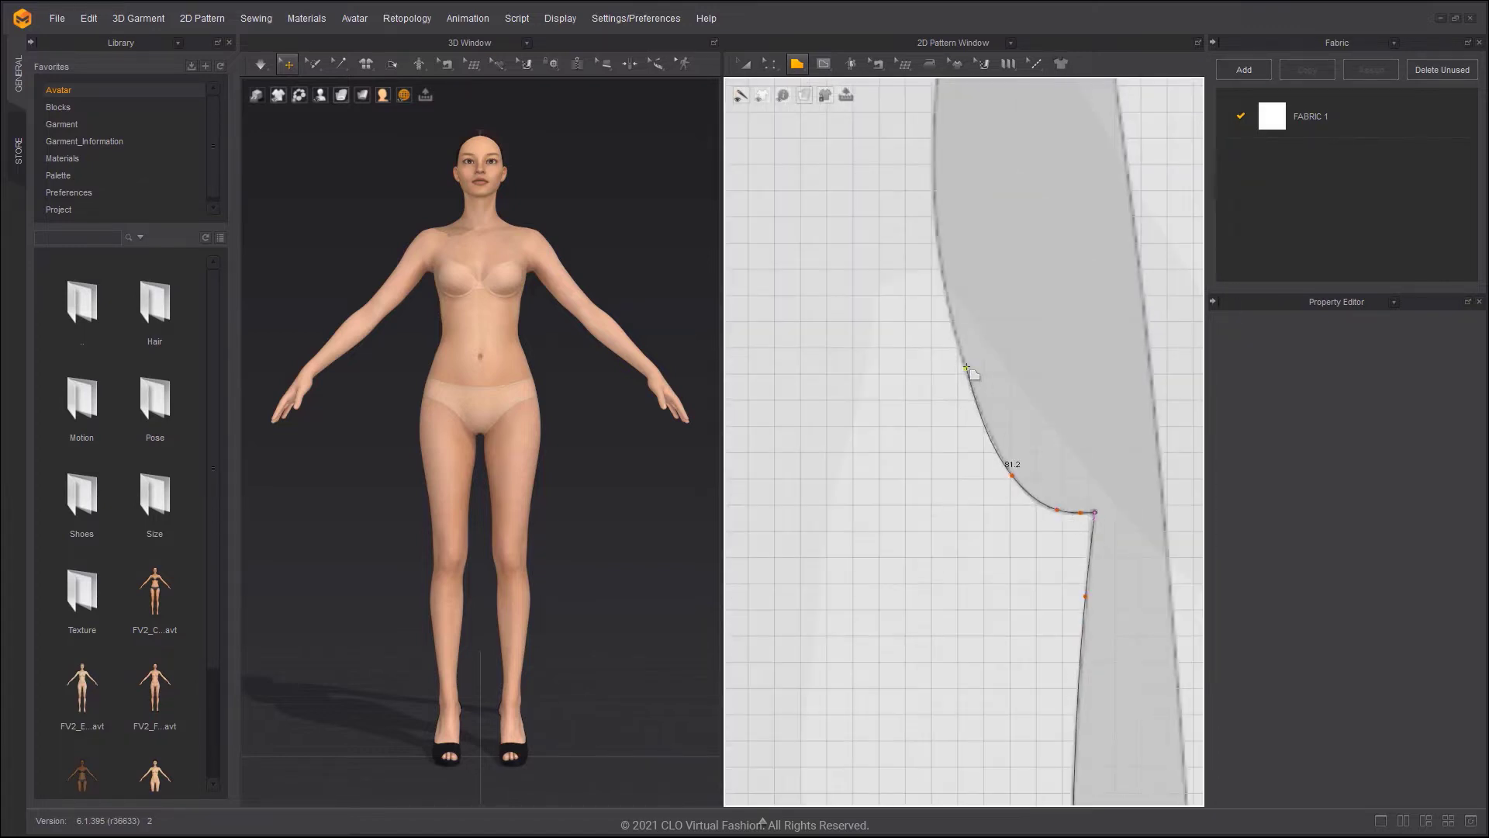
- Trace the front bodice's curved armhole, shoulder and neckline, closing the outline into a pattern piece
ctrl+click(966, 366)
middle_drag(966, 367, 1009, 643)
click(998, 239)
middle_drag(1024, 282, 1180, 483)
click(901, 323)
ctrl+click(881, 389)
click(852, 443)
middle_drag(851, 445, 1015, 436)
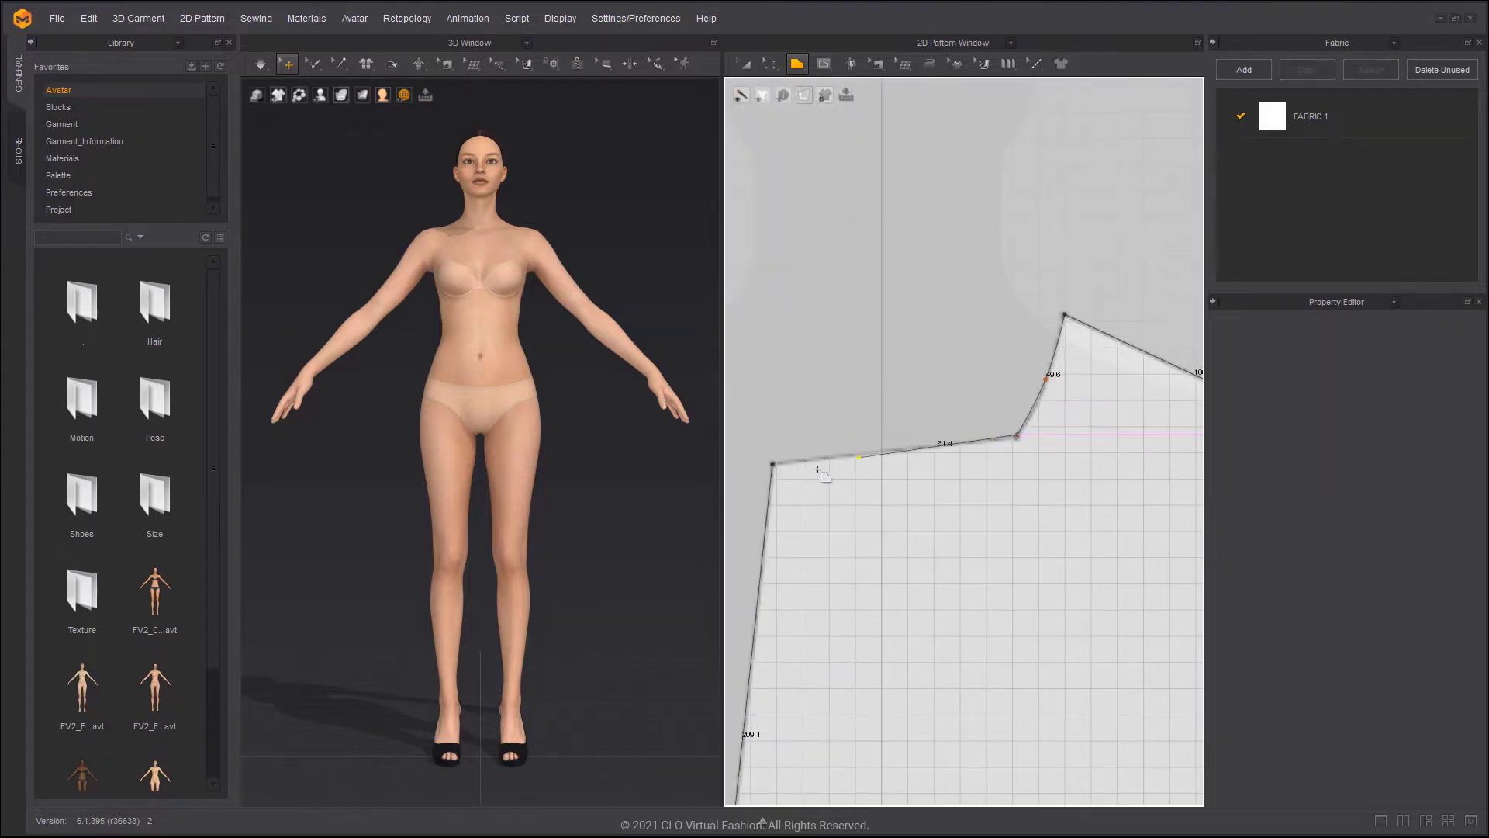
click(818, 470)
- Trace the side edges and hem of the sleeve outline with the Polygon tool, using curve points along the sides
scroll(934, 409, down, 3)
ctrl+click(937, 672)
click(939, 705)
middle_drag(1075, 692, 930, 692)
click(1085, 694)
ctrl+click(1093, 591)
scroll(1152, 394, up, 2)
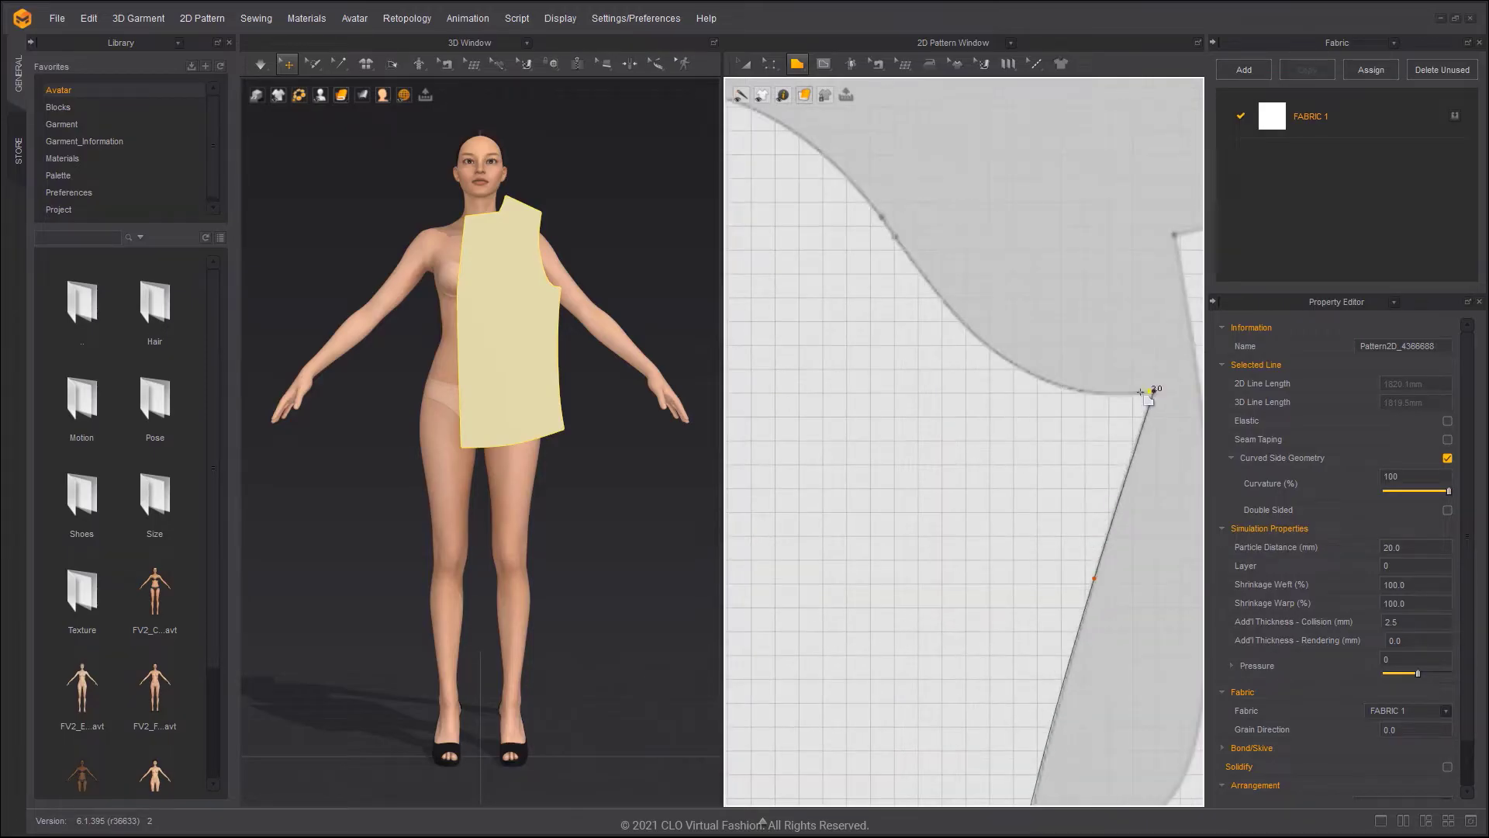
- Trace the sleeve cap with curve points and close the sleeve outline
scroll(1055, 376, up, 3)
scroll(1008, 369, down, 1)
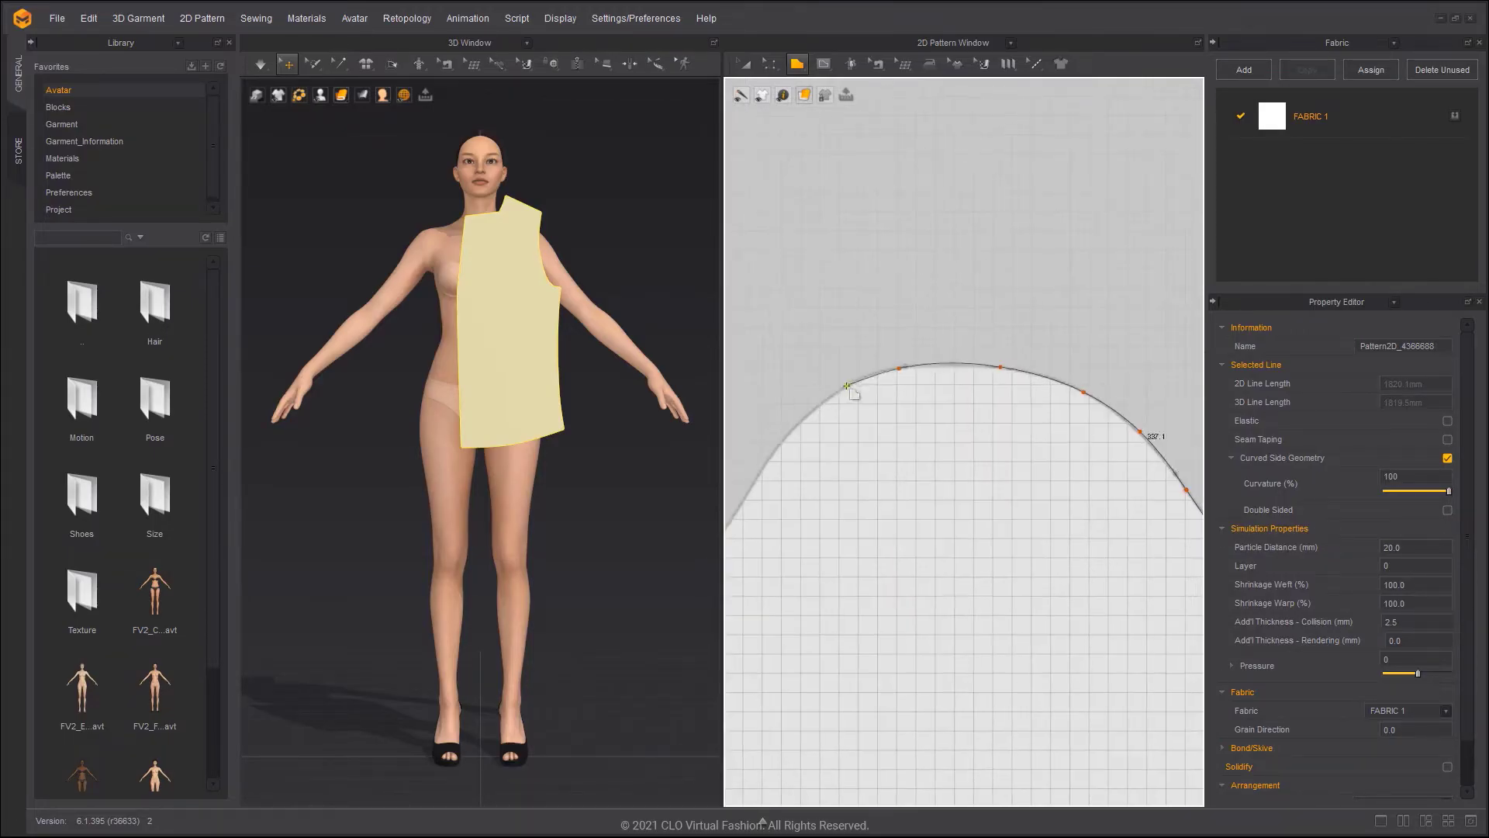
scroll(848, 386, down, 3)
click(974, 549)
scroll(997, 282, up, 3)
click(1029, 487)
key(Escape)
- Trace the back bodice's armhole with curve points from the shoulder tip to the underarm corner
click(1003, 133)
ctrl+click(1022, 229)
ctrl+click(1035, 357)
click(964, 605)
middle_drag(963, 606, 932, 95)
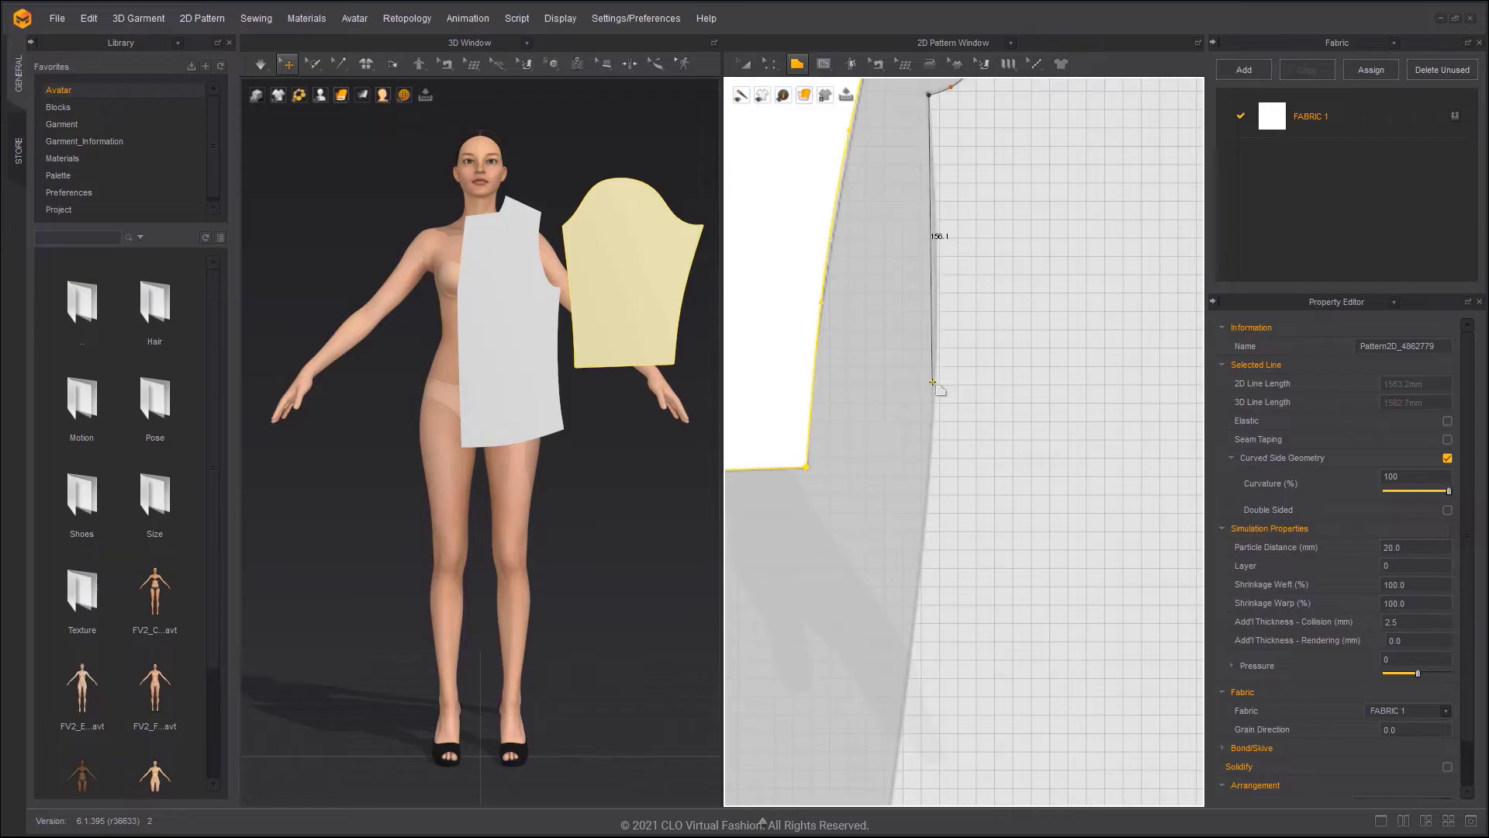
- Trace the back bodice's side seam, hem, centre back and neckline, closing the outline at the shoulder
ctrl+click(933, 382)
ctrl+click(924, 556)
ctrl+click(913, 564)
click(894, 670)
ctrl+click(855, 612)
ctrl+click(961, 628)
click(1039, 376)
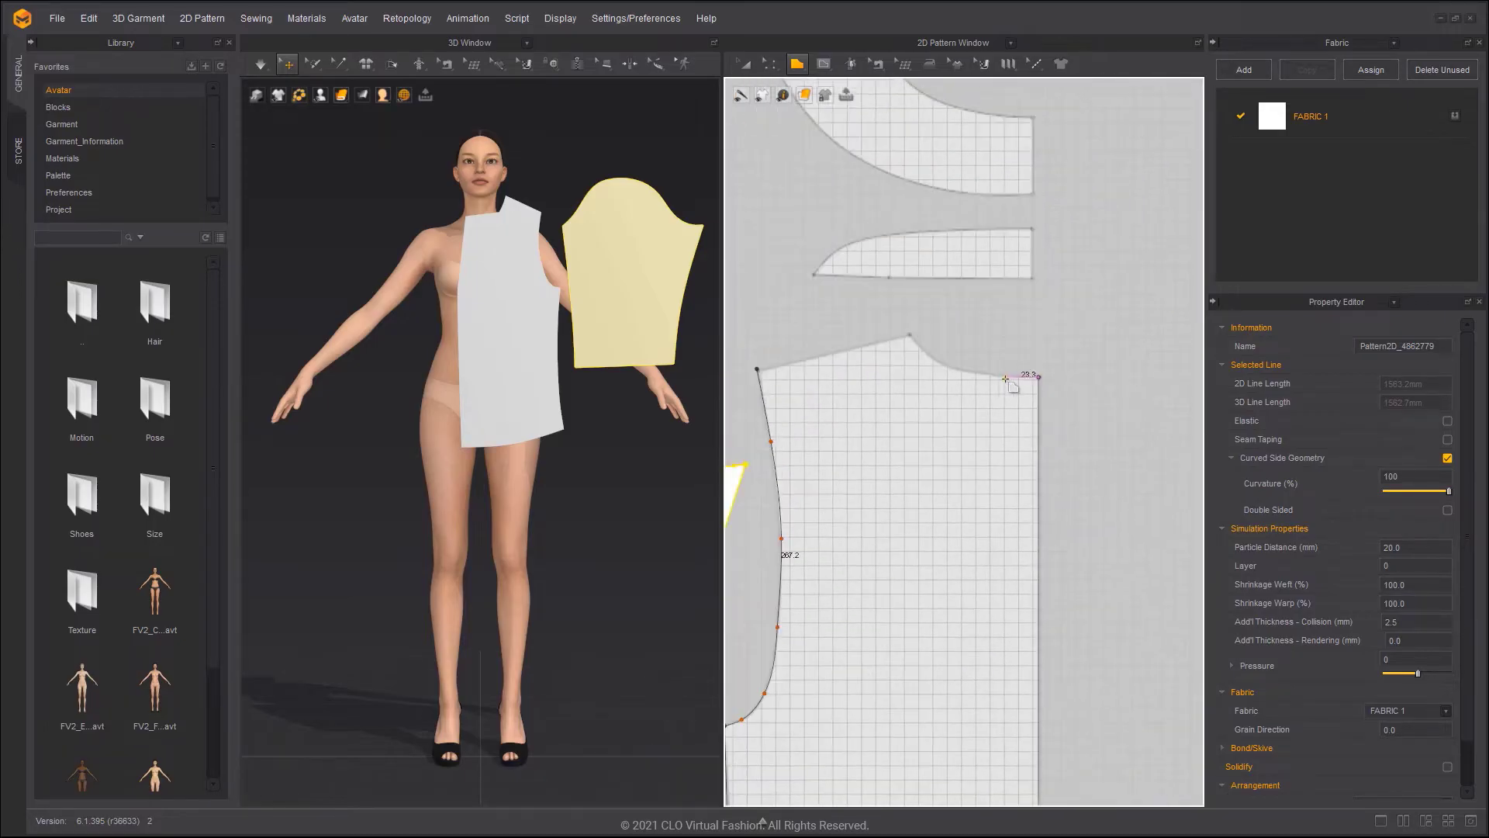
click(909, 340)
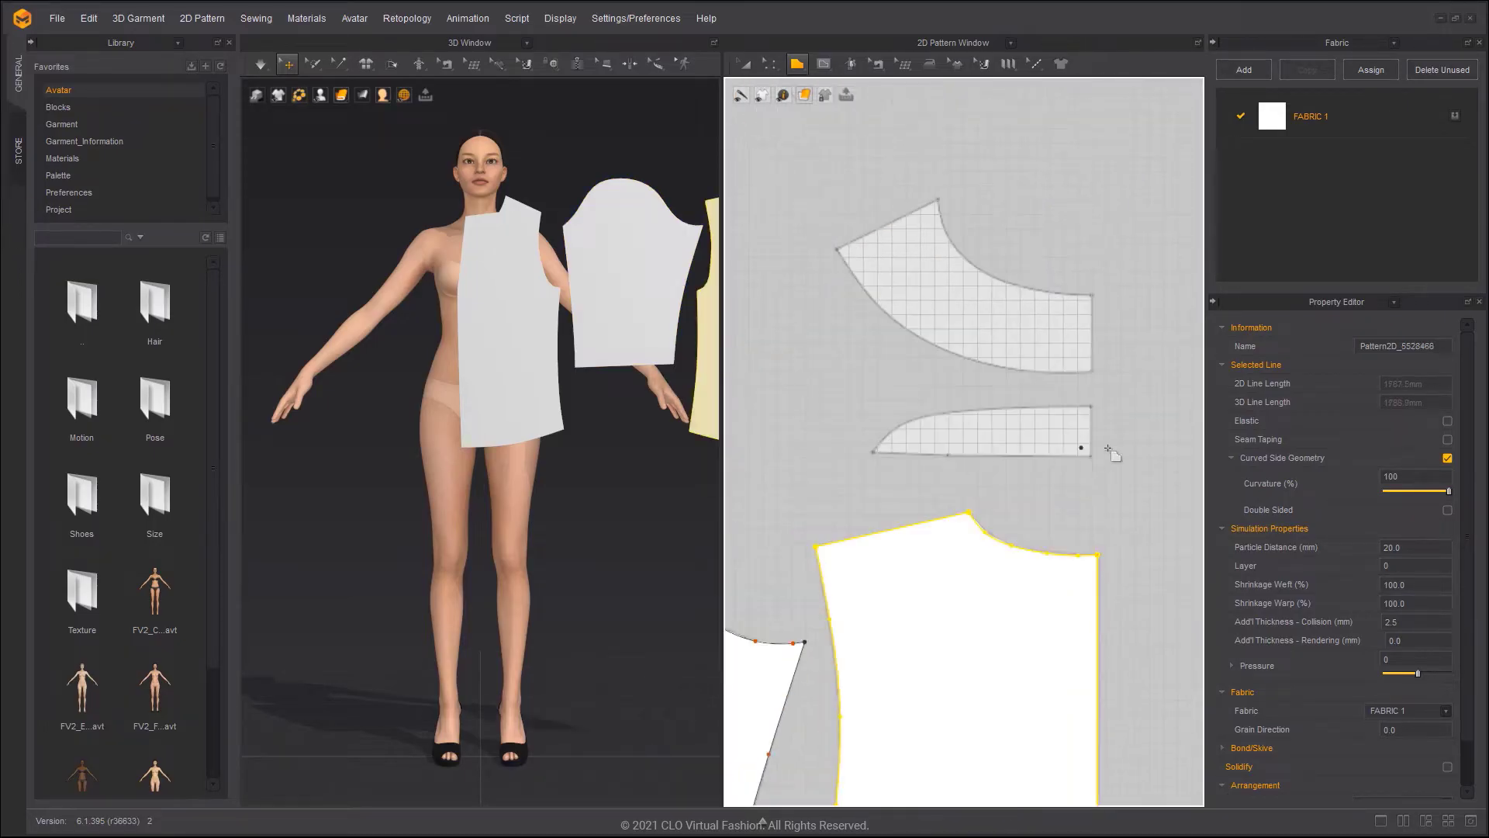
- Trace the half collar stand and the half collar above the back bodice as two closed pattern pieces
click(949, 455)
scroll(949, 456, up, 2)
click(1136, 392)
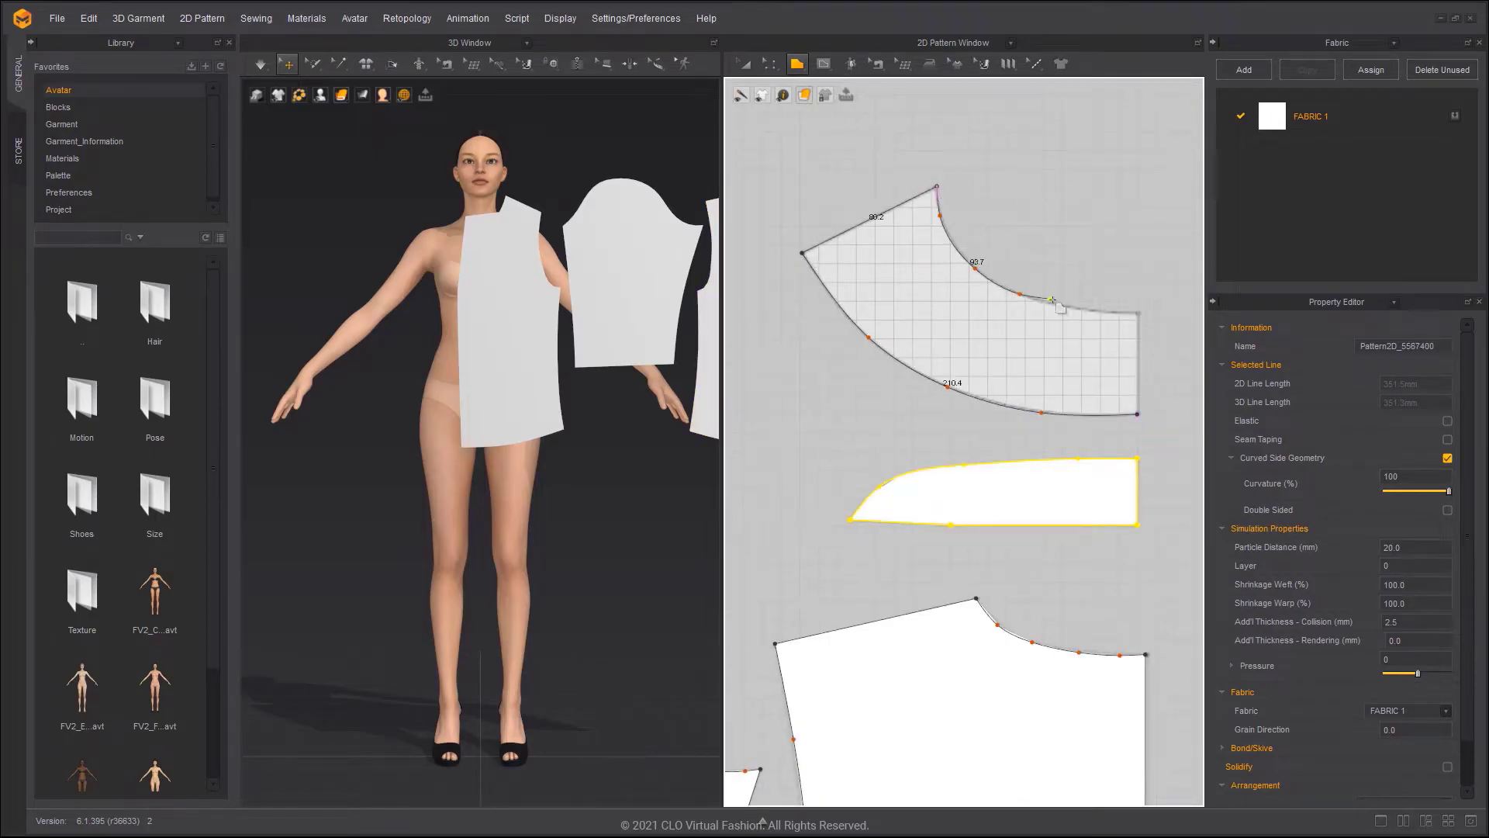
click(1138, 414)
- Copy the front bodice and sleeve and mirror-paste them on the opposite side of the avatar silhouette
scroll(1125, 379, down, 9)
key(a)
click(962, 391)
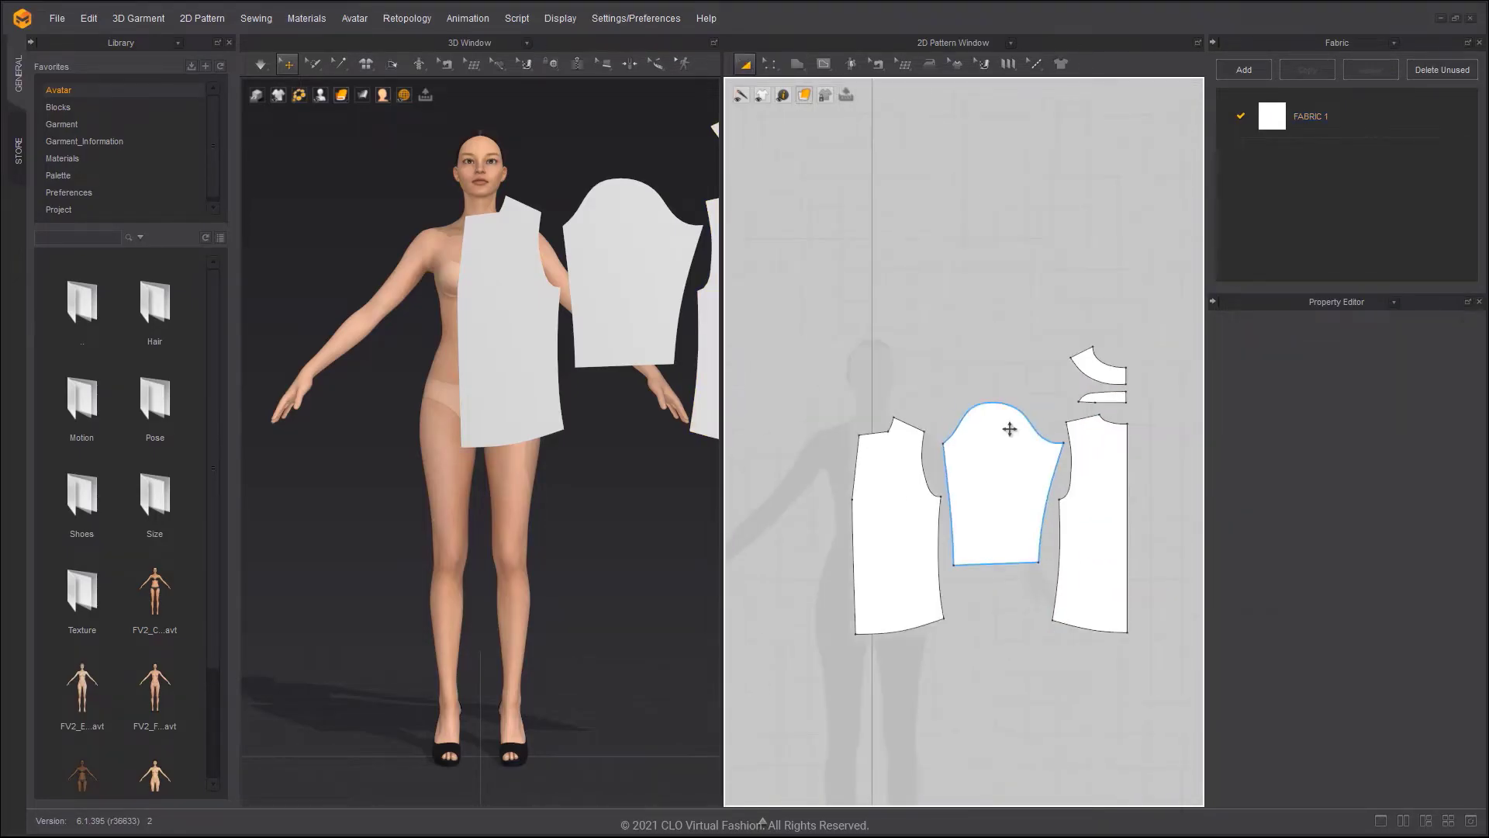
click(902, 472)
shift+click(987, 472)
key(ctrl+c)
key(ctrl+r)
click(784, 509)
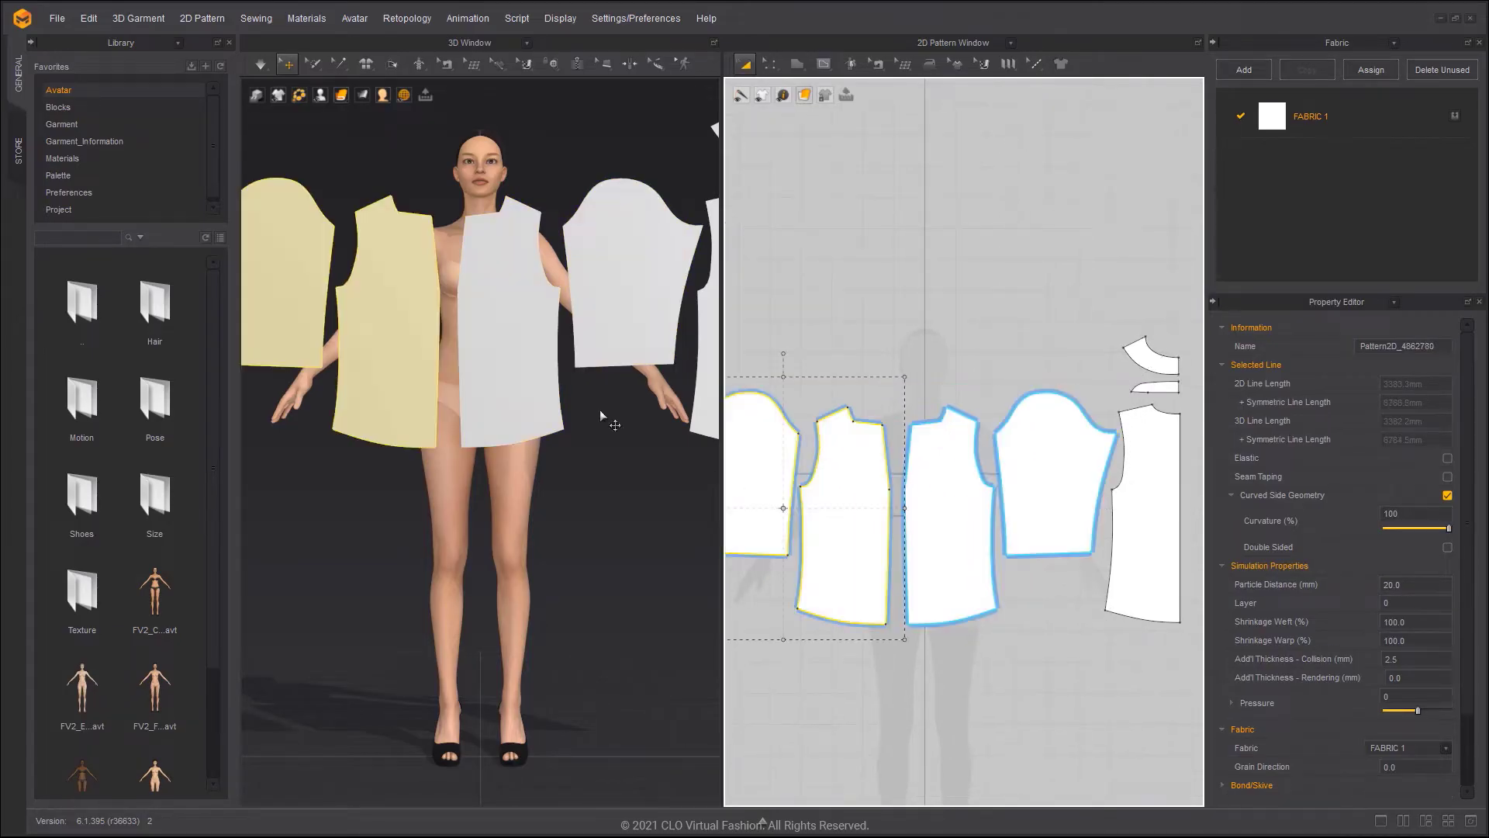
- Unfold the back bodice along its centre back edge with Unfold Symmetric Editing (with Sewing)
key(z)
scroll(1078, 505, up, 3)
click(1076, 505)
right_click(1076, 501)
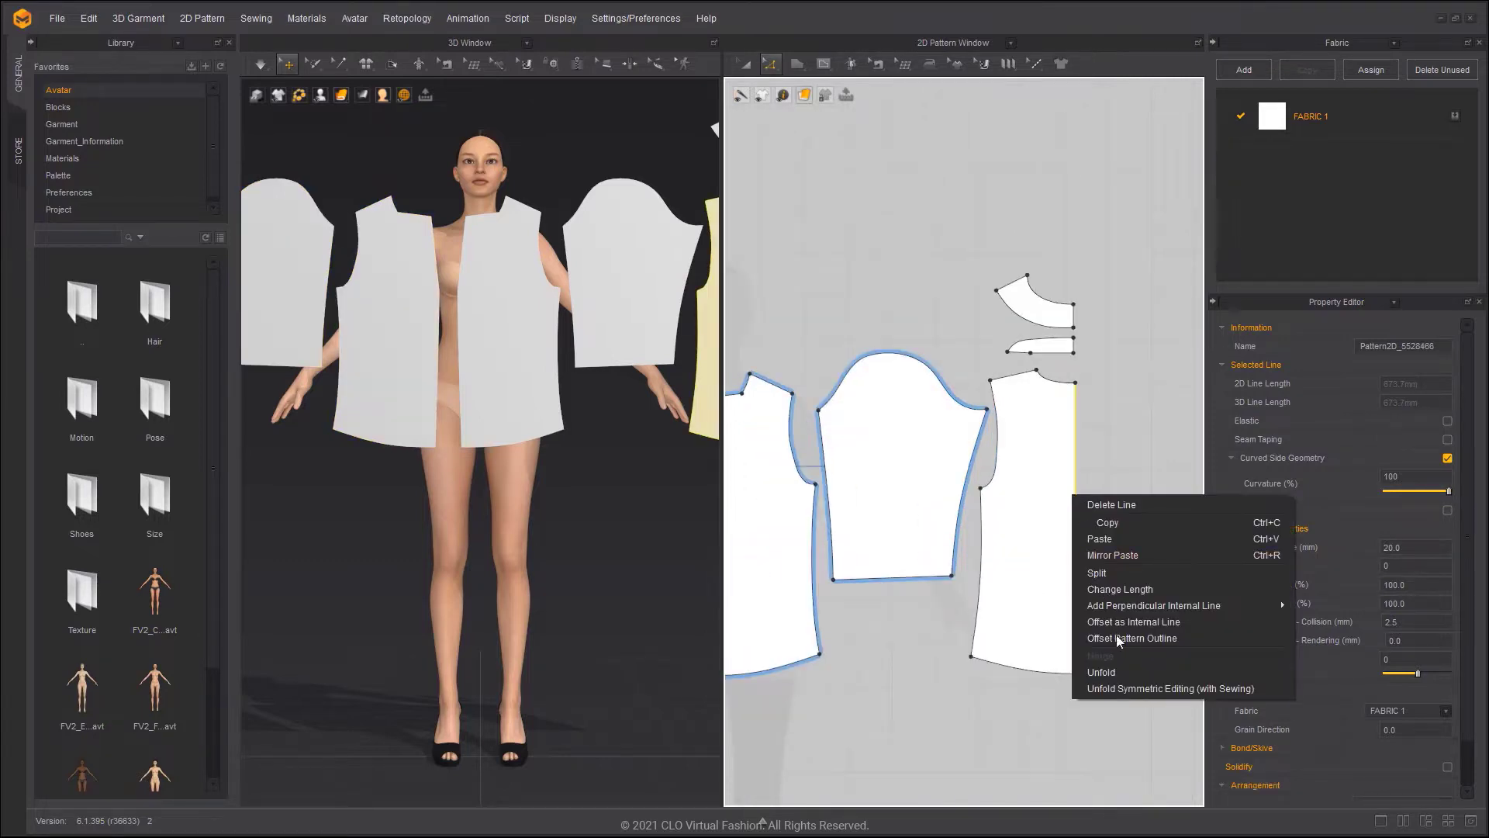
click(1123, 687)
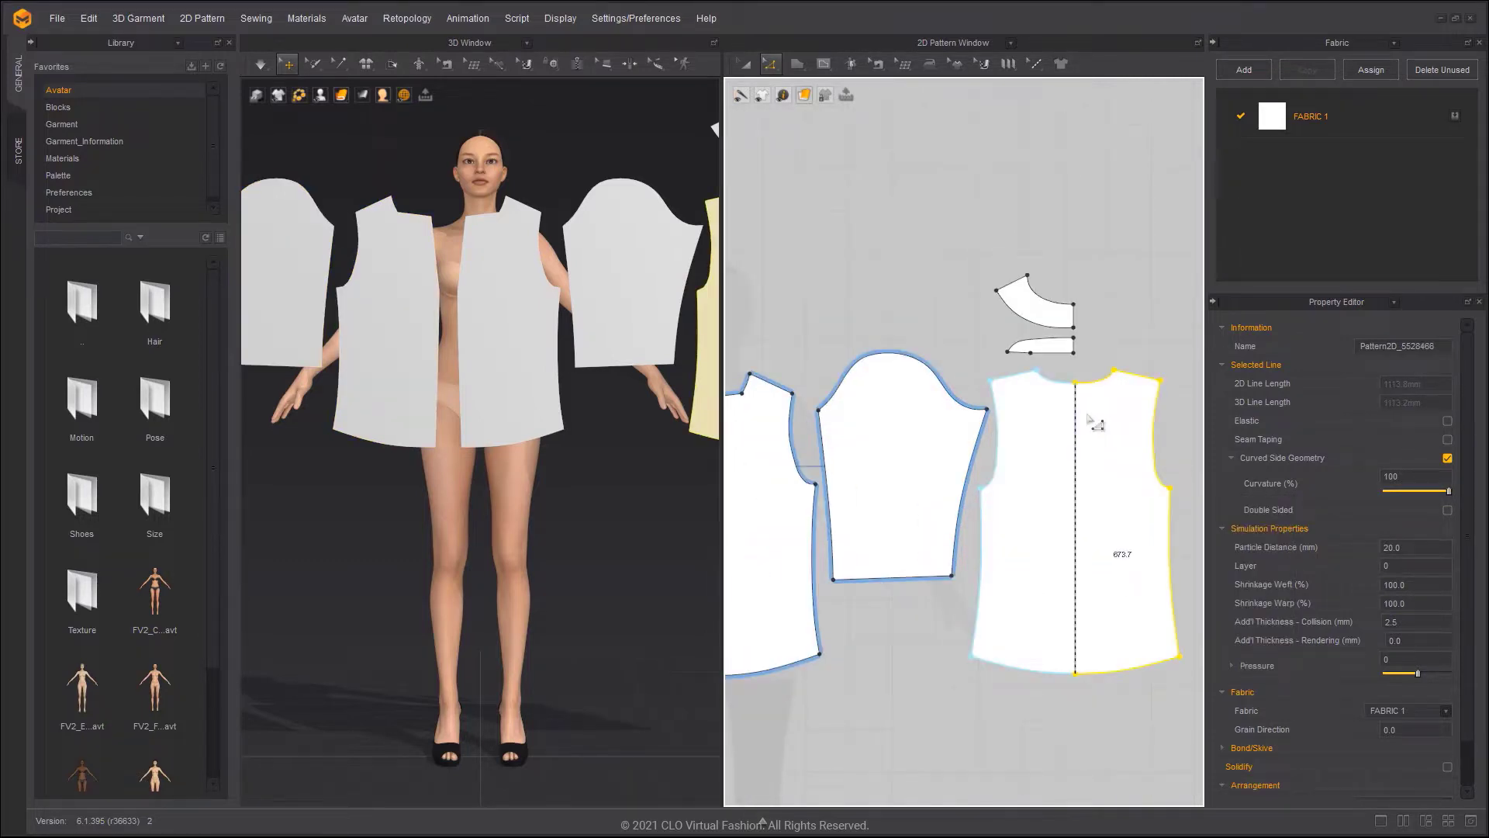
- Unfold the collar stand along its short centre edge with Unfold Symmetric Editing (with Sewing)
scroll(1084, 355, up, 2)
click(1064, 337)
right_click(1063, 339)
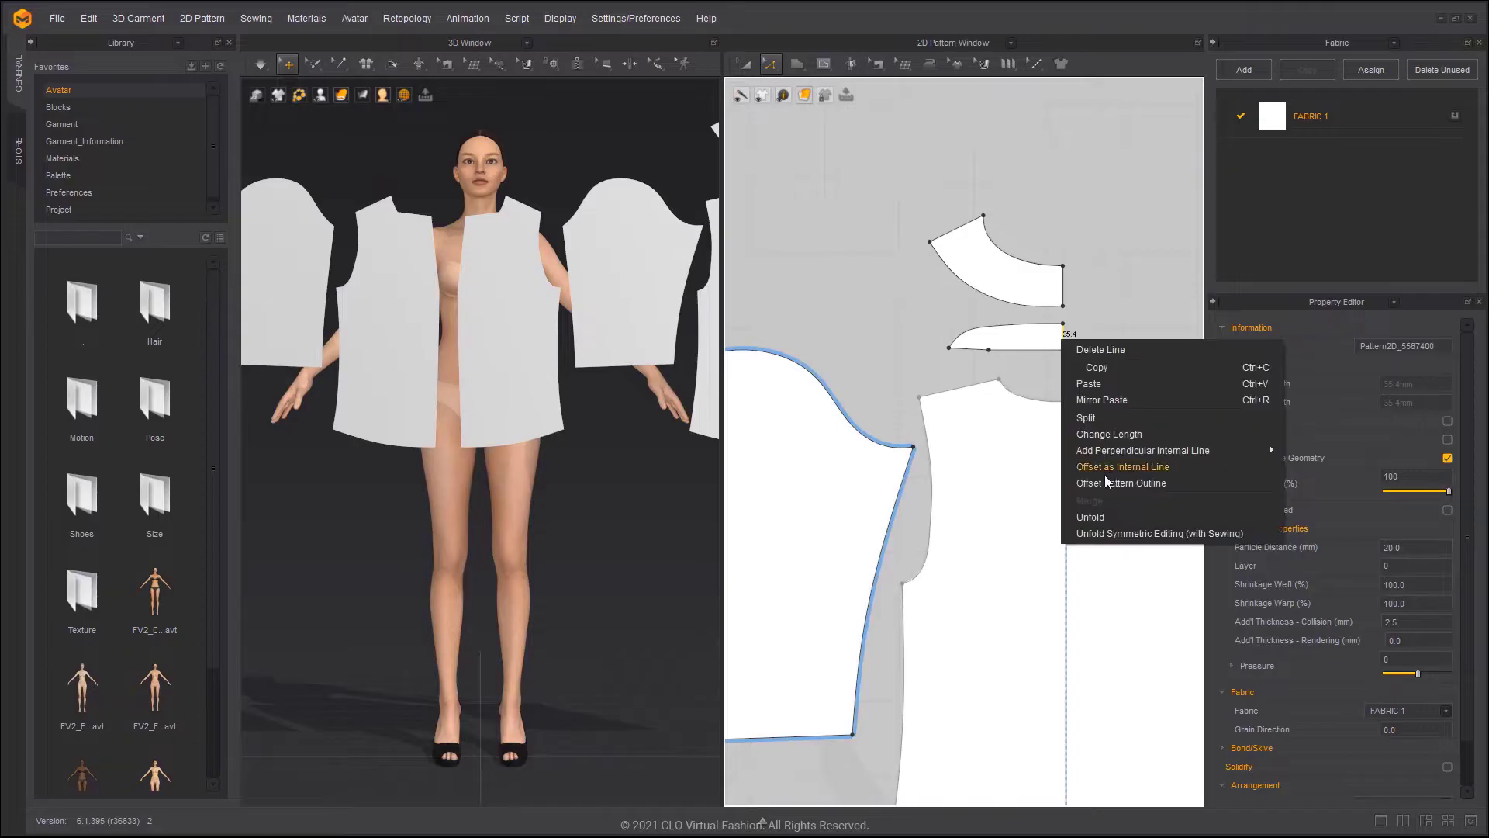
click(1119, 535)
key(Escape)
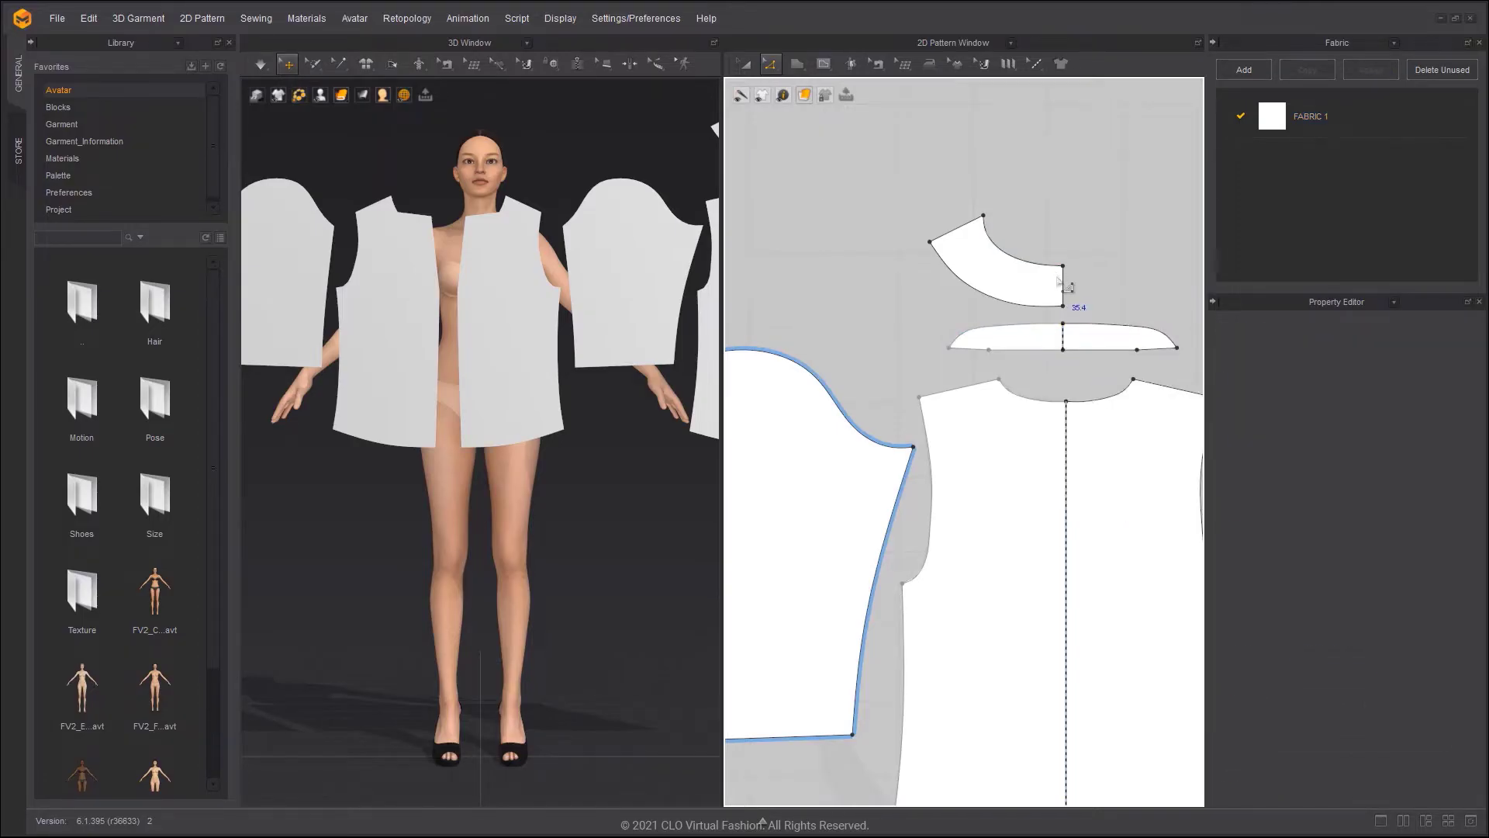
- Unfold the collar along its centre edge with symmetric editing and sewing
click(1068, 287)
right_click(1069, 287)
click(1140, 477)
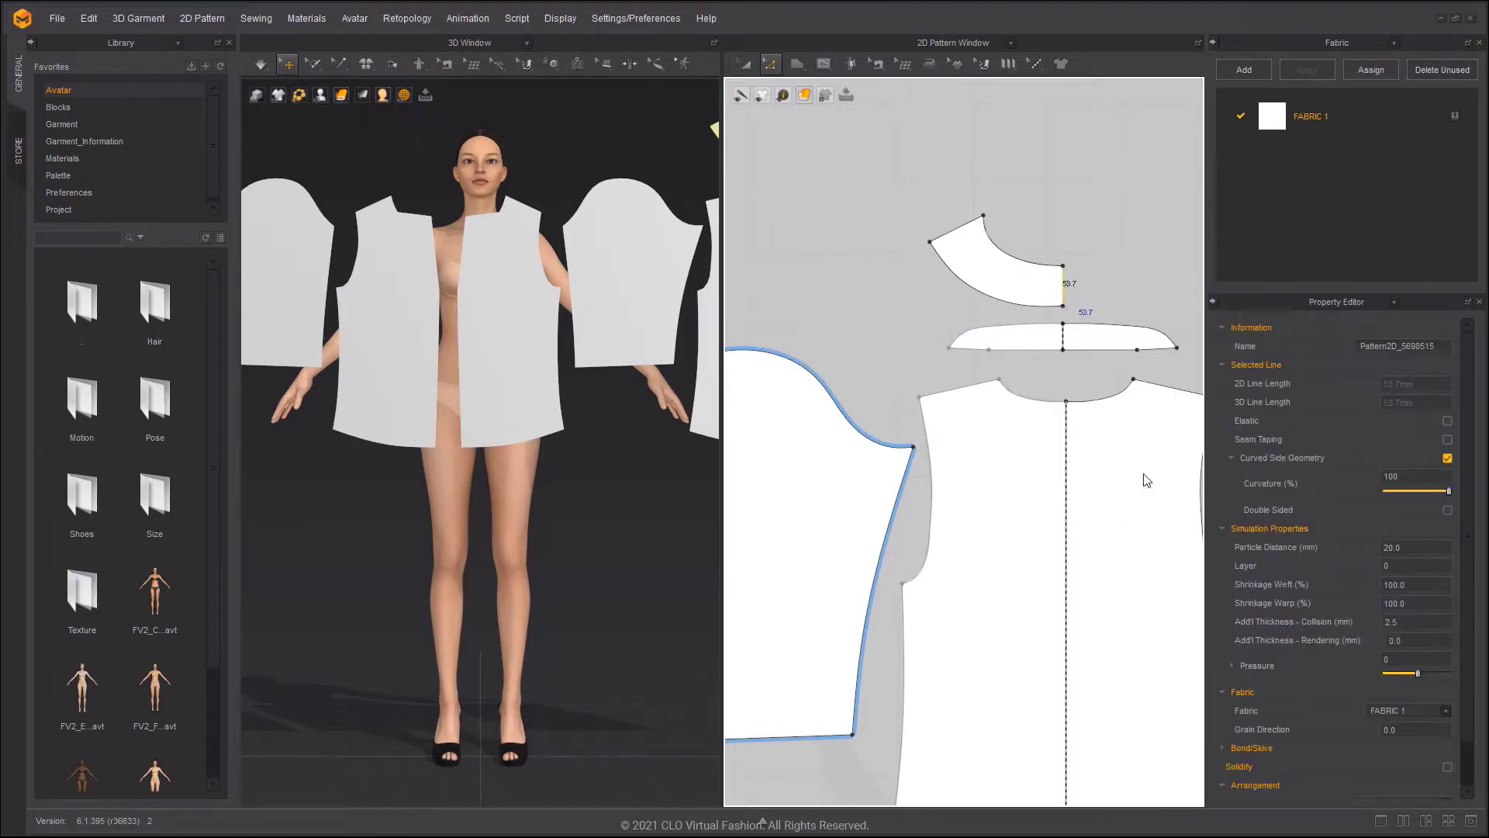
scroll(962, 335, down, 3)
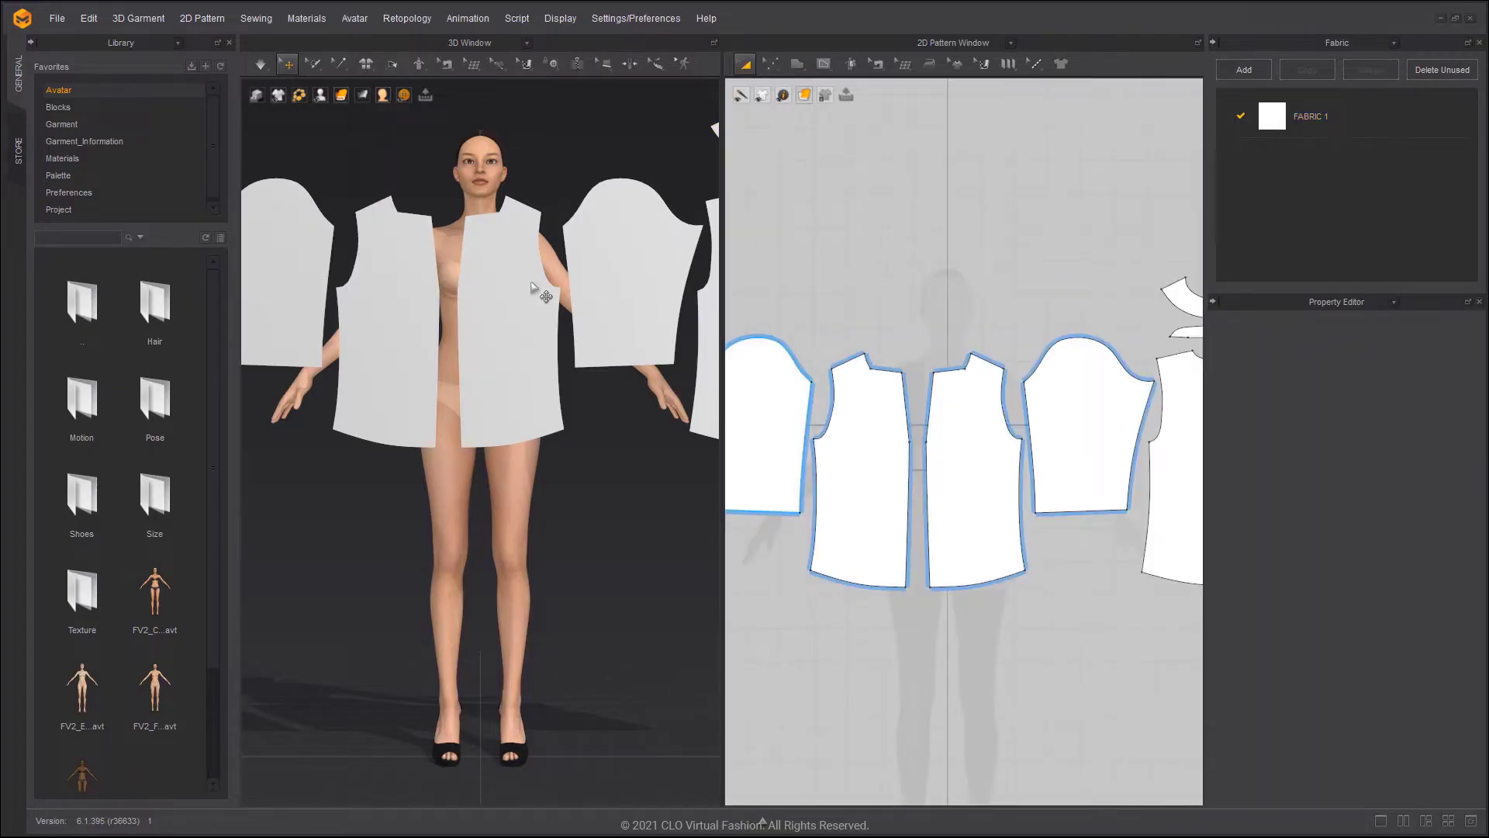
- Show the avatar's arrangement points and place the front bodice piece at a front torso point
click(531, 282)
right_drag(531, 282, 550, 329)
drag(546, 292, 705, 305)
key(shift+f)
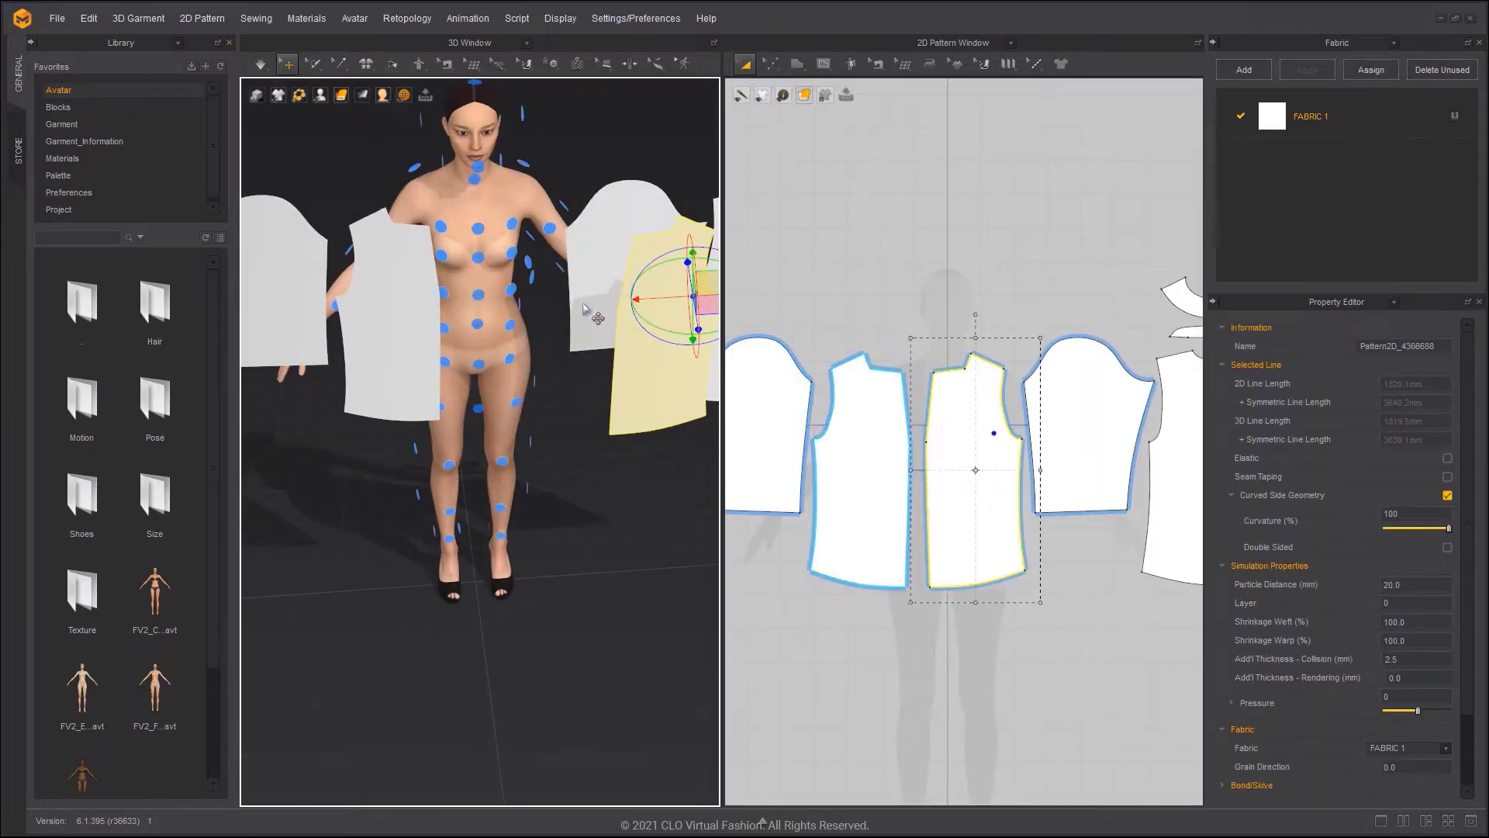
drag(586, 309, 517, 293)
click(516, 295)
- Wrap the sleeve around the avatar's arm using an outer arm arrangement point
click(626, 274)
right_drag(626, 274, 458, 307)
click(458, 307)
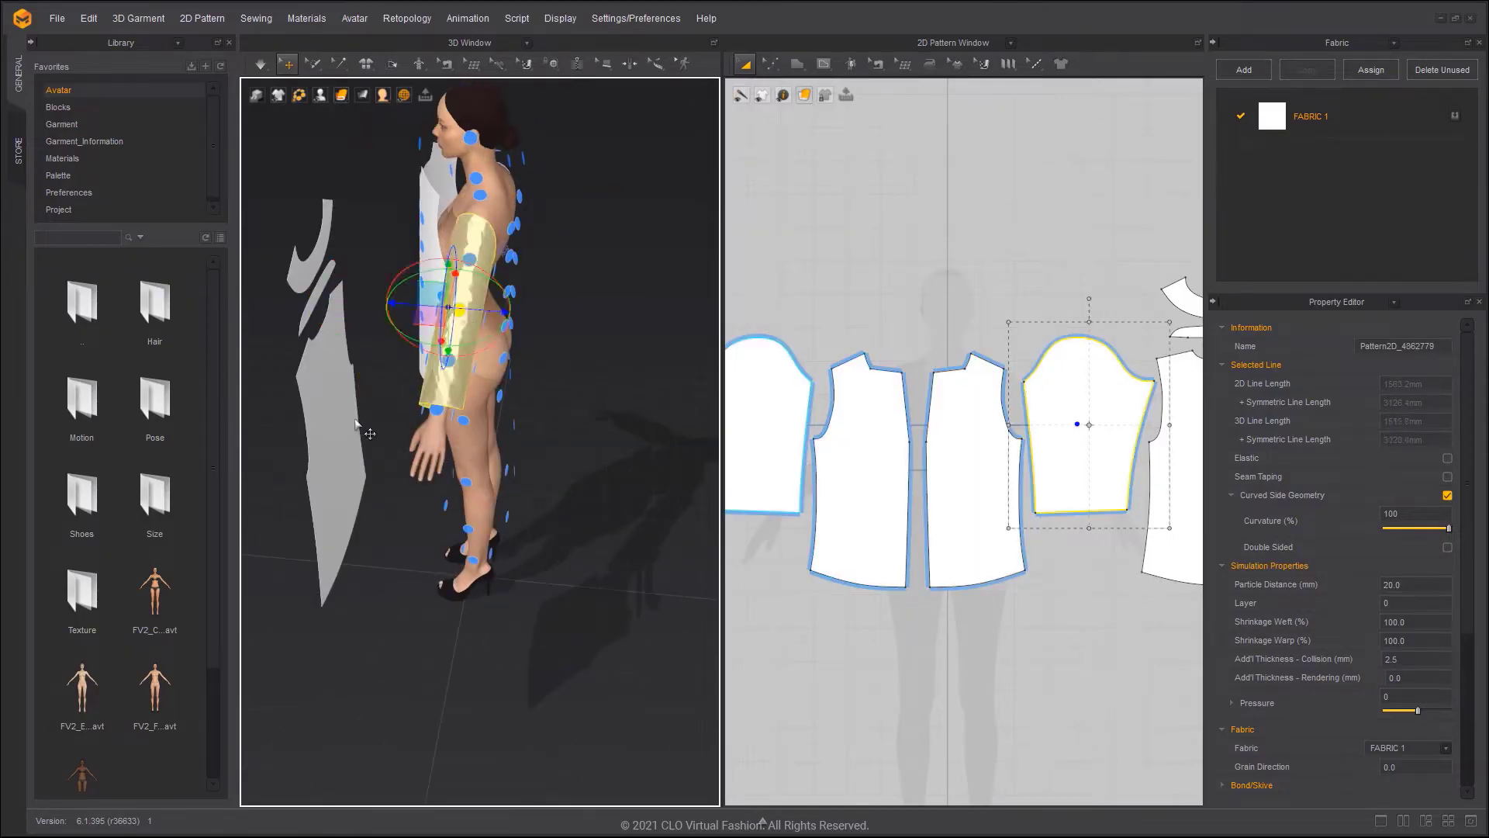
- Place the back bodice piece on the avatar's back using a mid-back arrangement point
click(356, 411)
right_drag(652, 295, 527, 323)
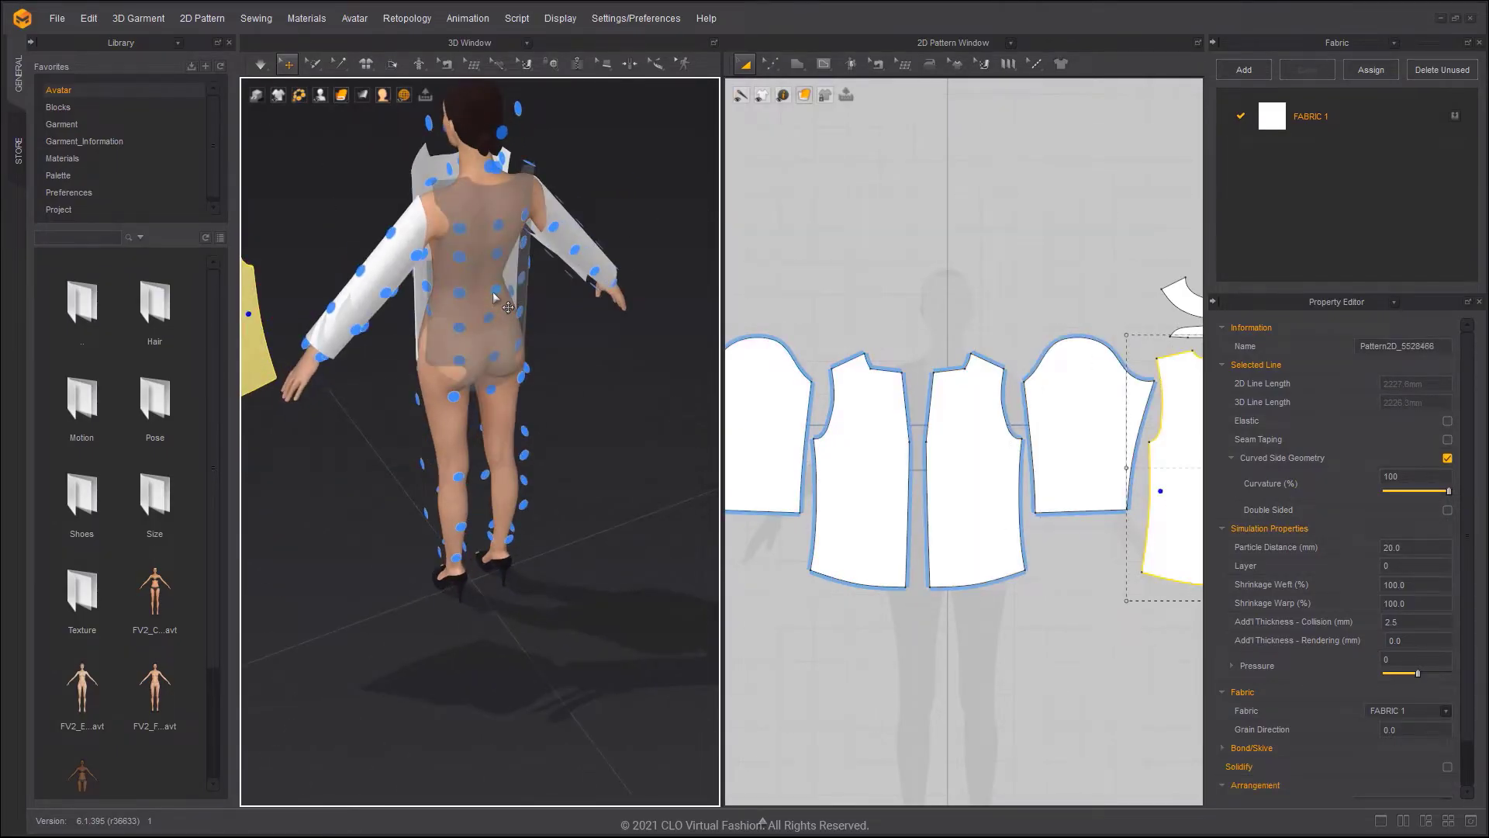
drag(494, 294, 494, 294)
- Position the collar stand and the collar around the back of the avatar's neck, and hide the arrangement points
right_drag(494, 294, 463, 278)
click(333, 318)
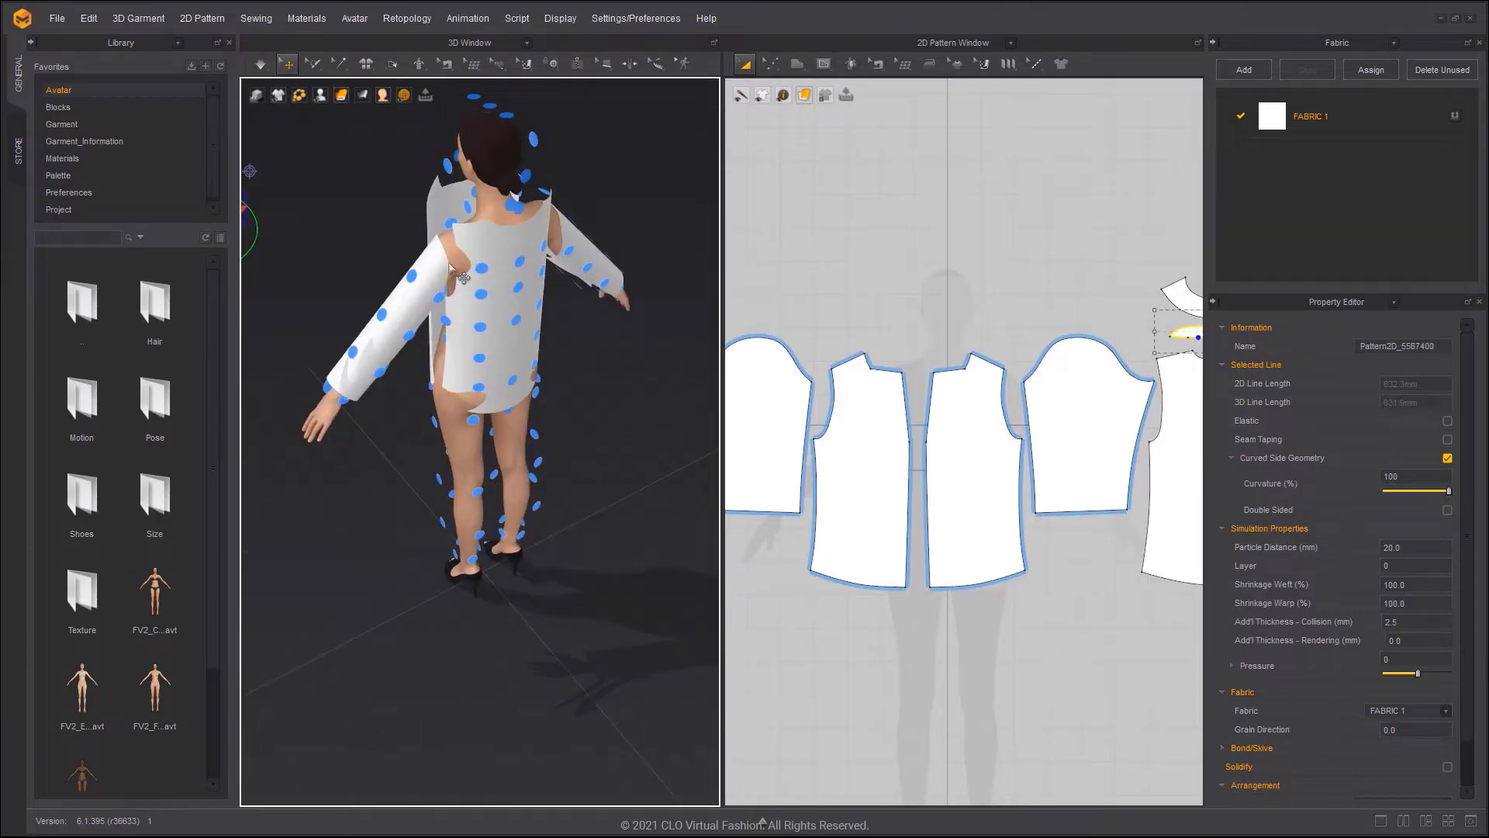
click(523, 211)
middle_drag(424, 212, 576, 278)
click(370, 258)
right_click(397, 253)
key(Escape)
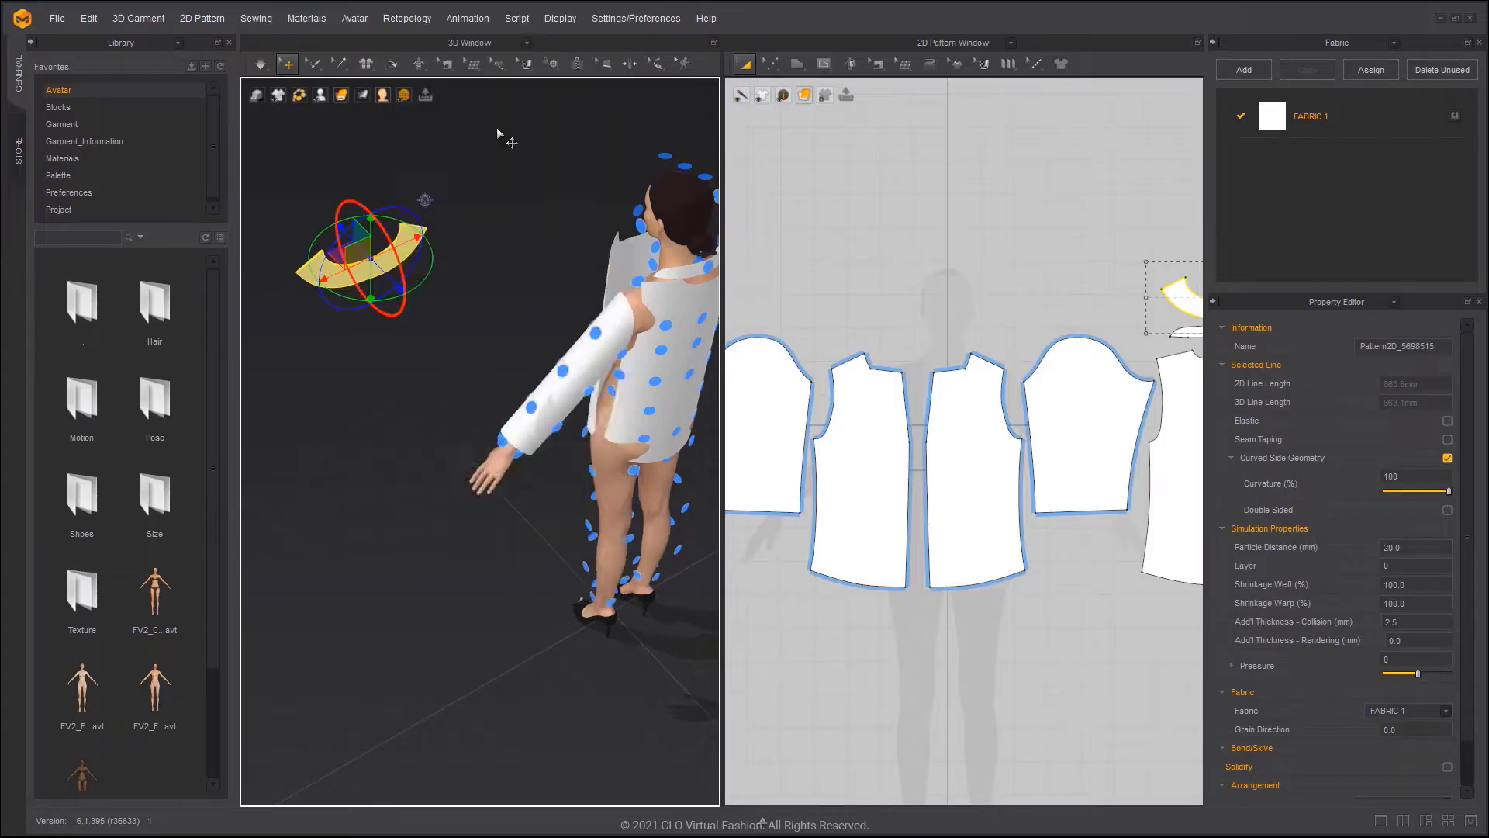
right_drag(500, 132, 710, 195)
key(2)
key(shift+f)
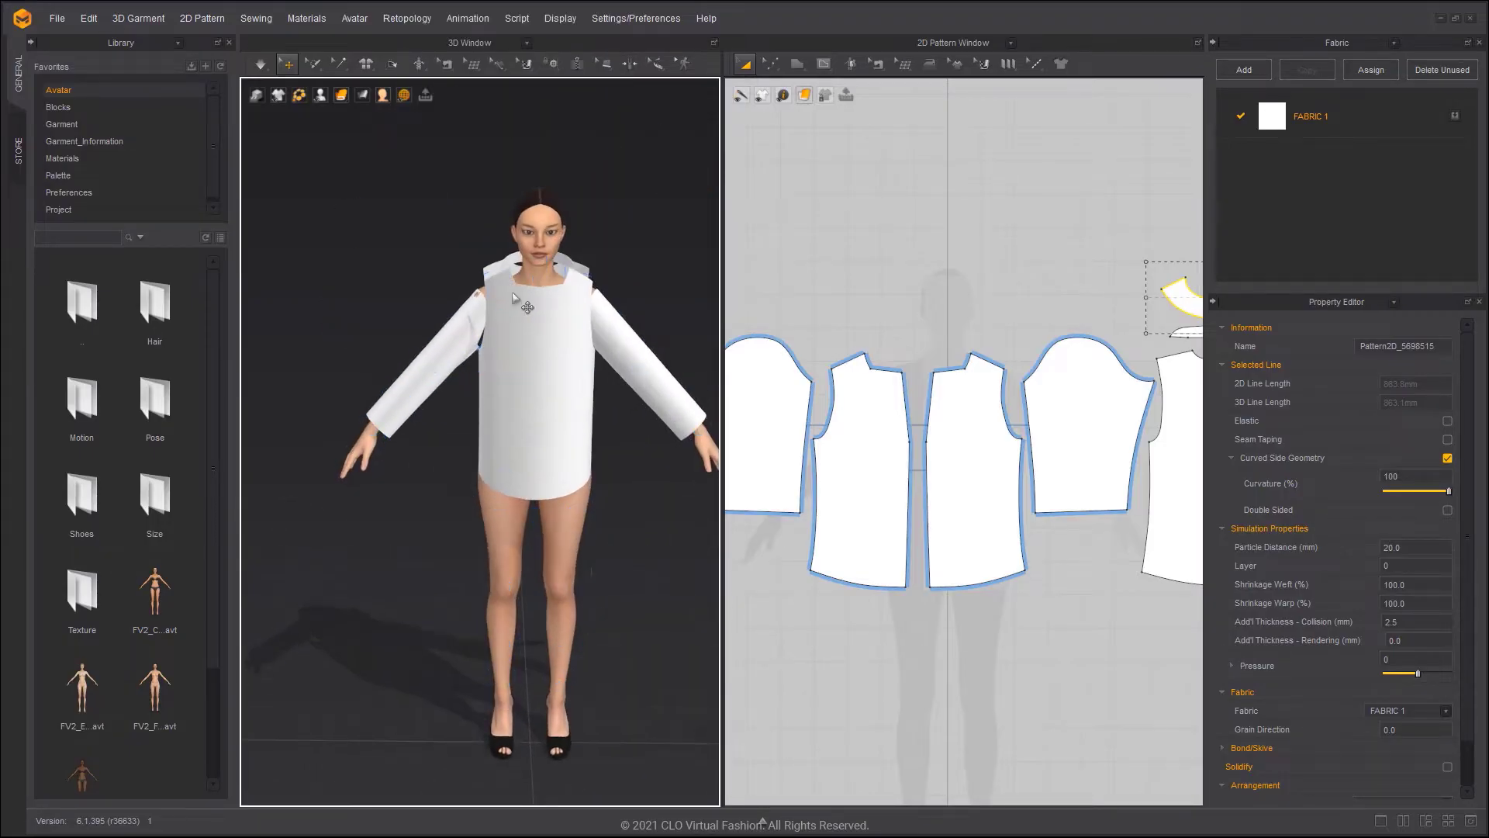
- Move the front panel on the avatar's right side forward so that it overlaps the opposite front panel
middle_drag(520, 305, 471, 326)
scroll(471, 326, up, 1)
click(470, 325)
right_drag(471, 326, 508, 415)
click(463, 393)
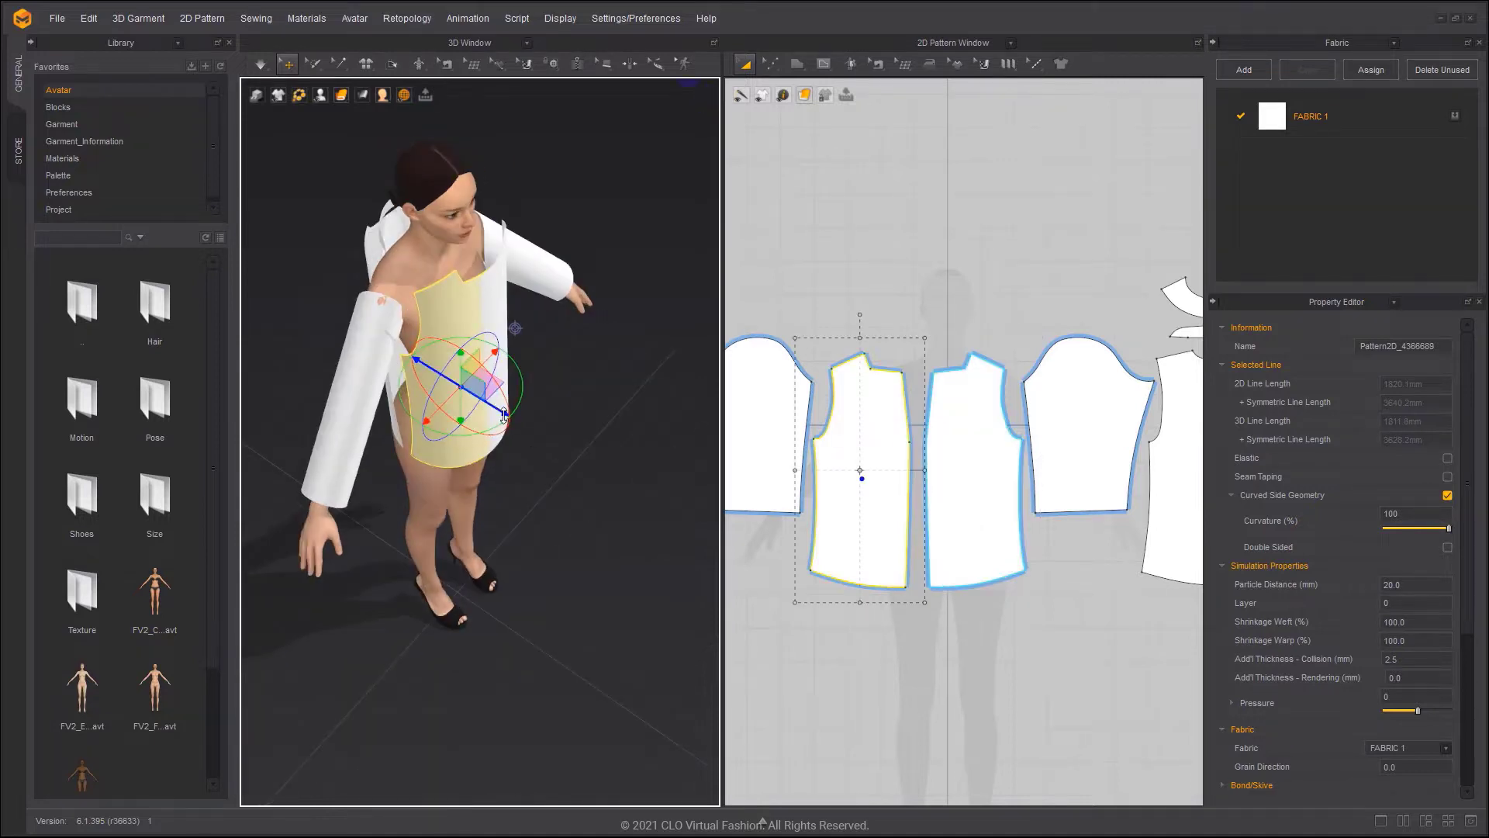
key(2)
- Sew the front side seam to the back side seam and join the sleeve's two underarm edges with Segment Sewing
scroll(1092, 440, up, 3)
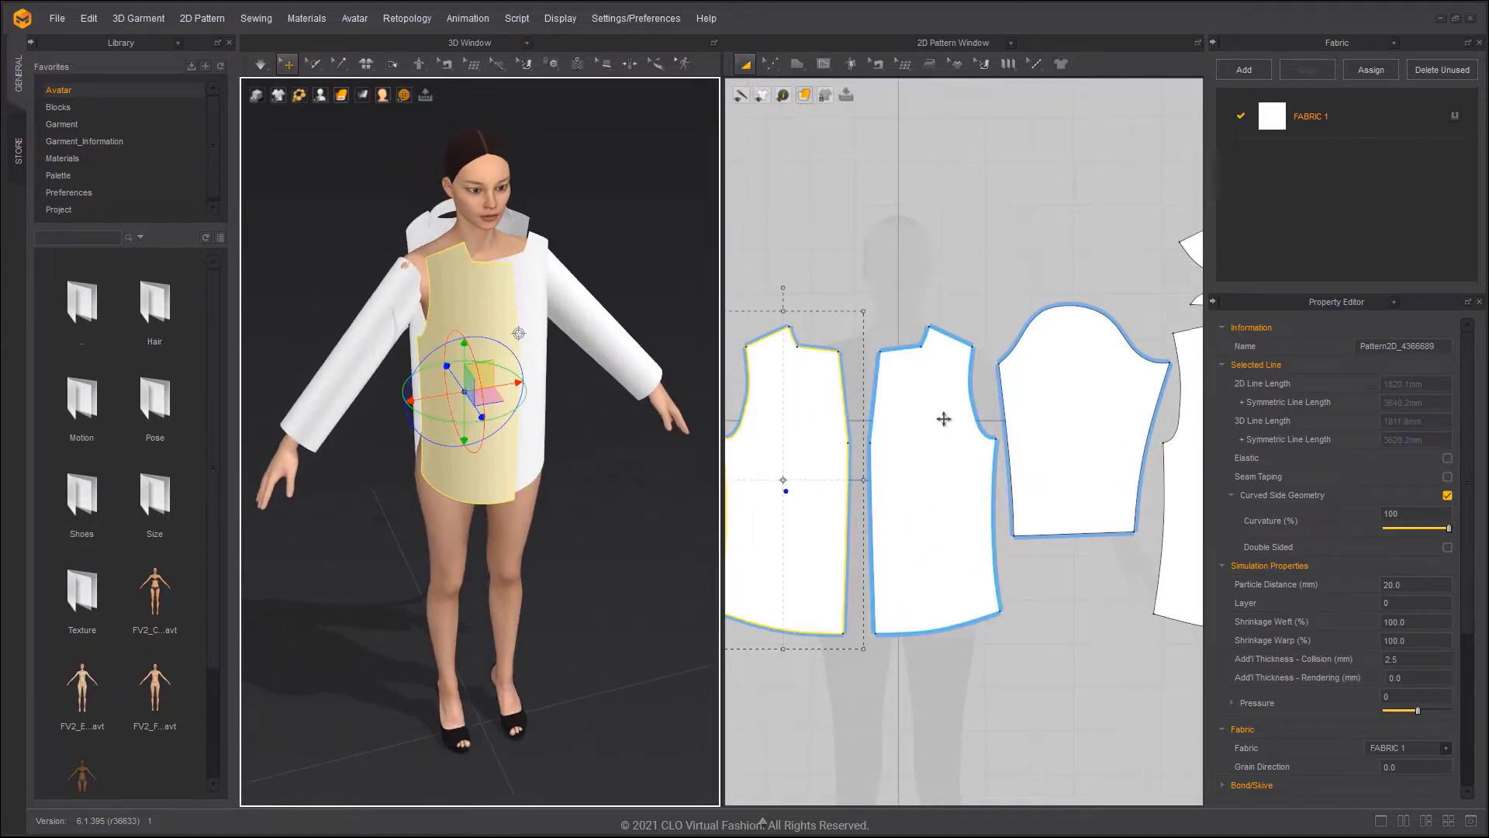
middle_drag(944, 419, 951, 415)
click(912, 309)
middle_drag(910, 346, 929, 326)
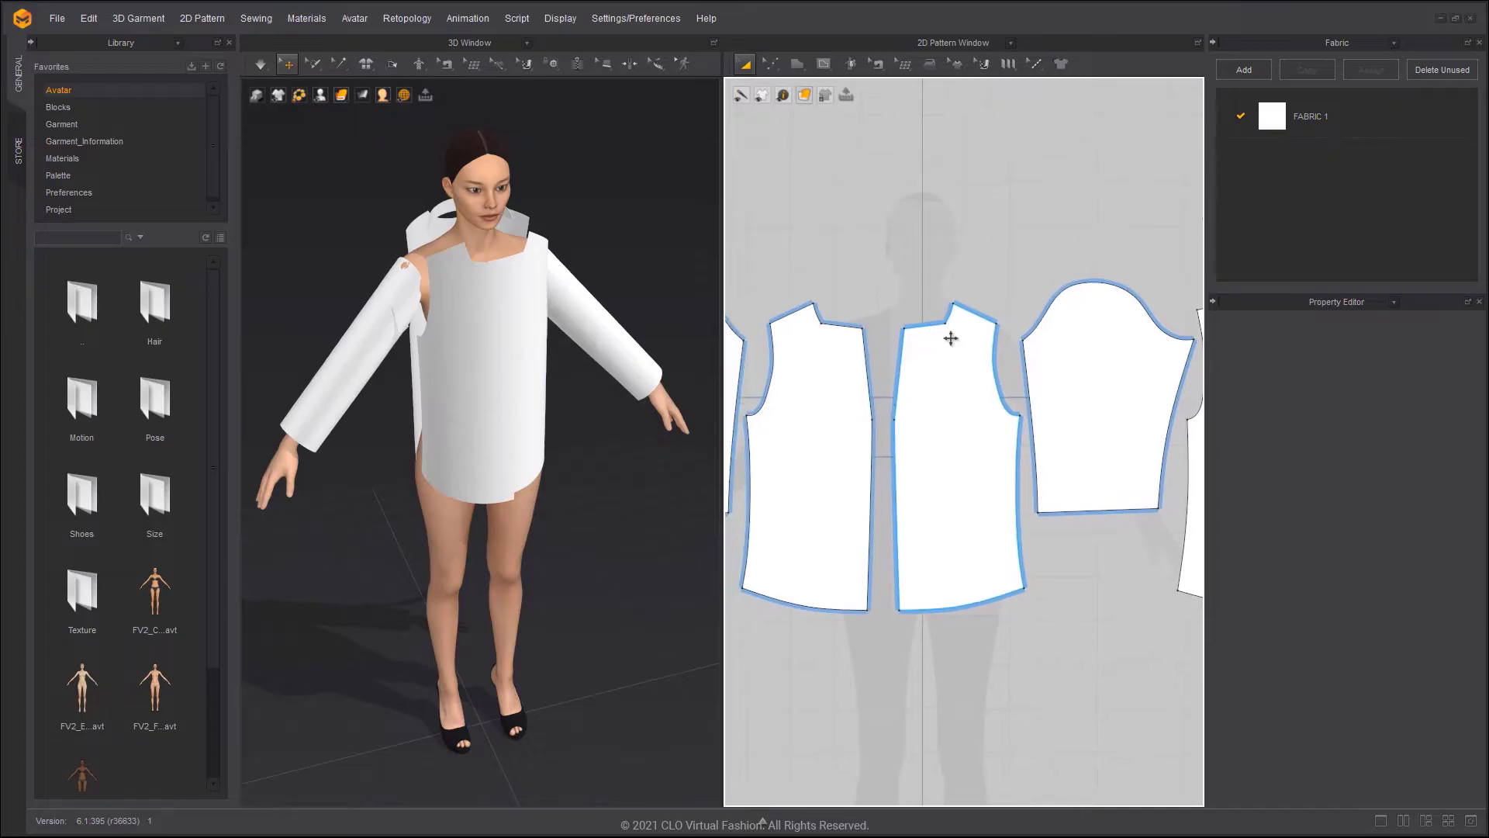
key(n)
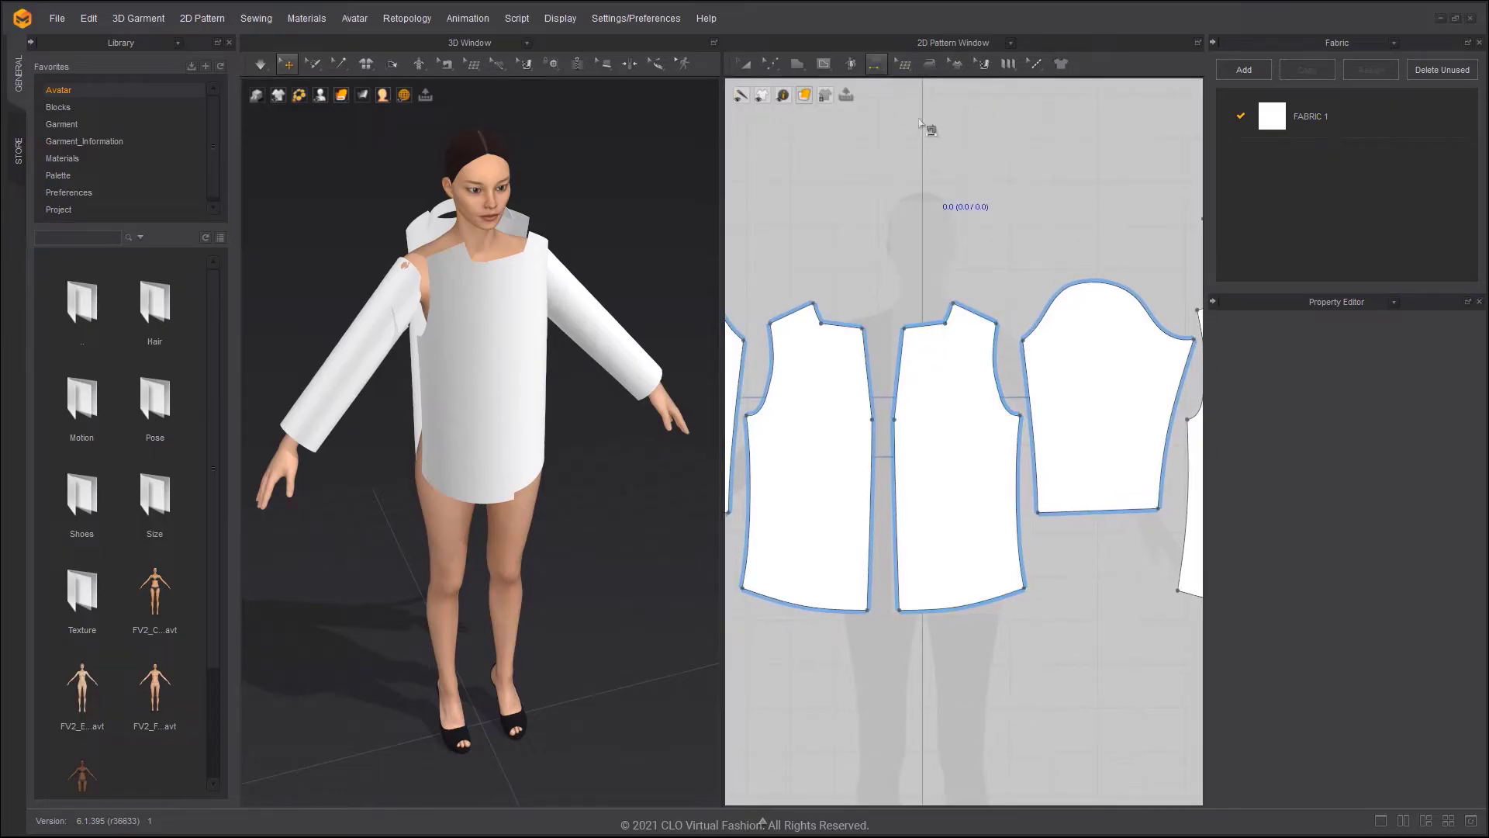
click(878, 71)
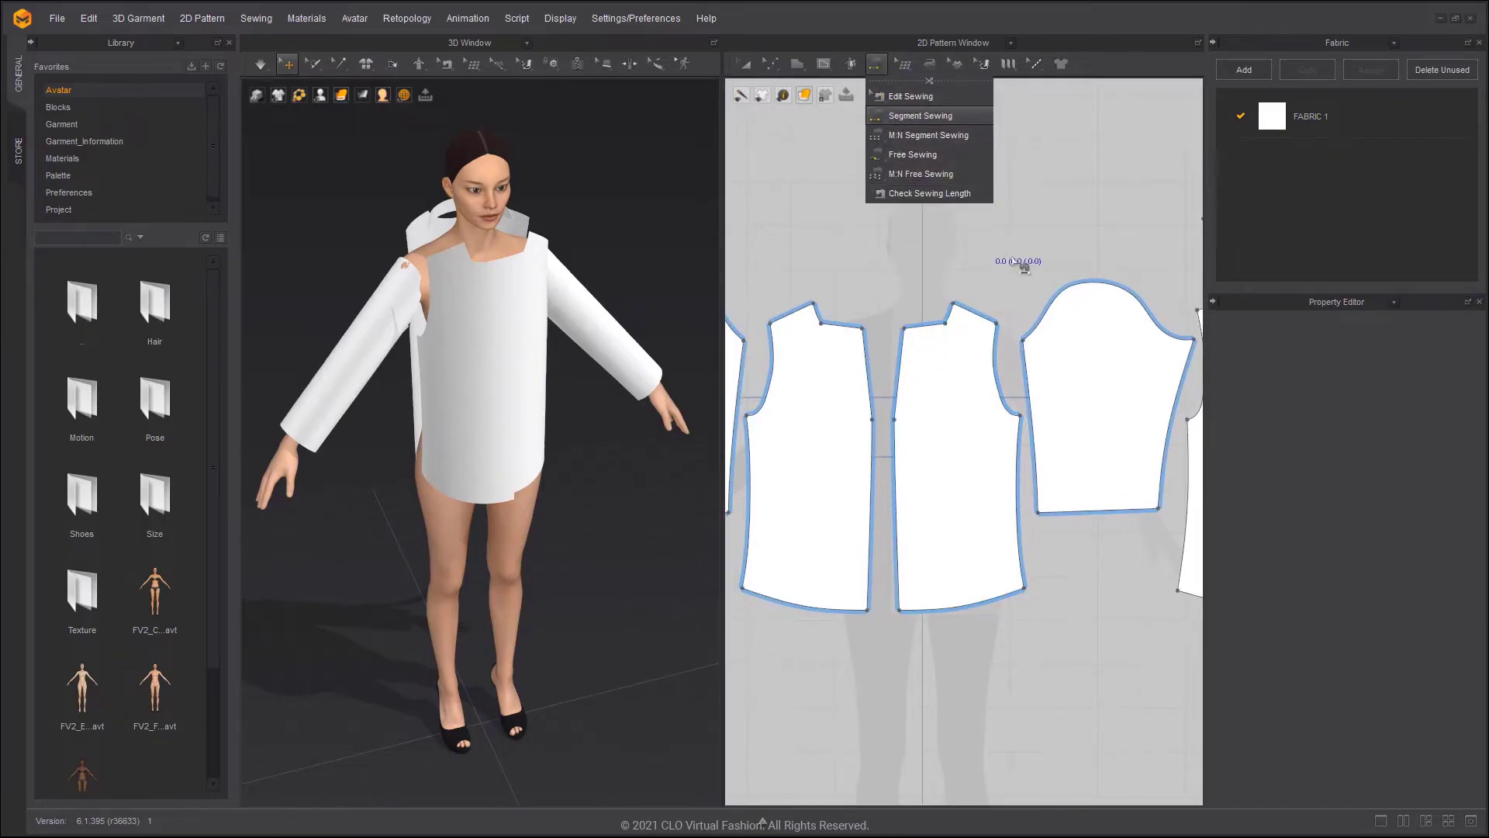
right_drag(1009, 264, 861, 276)
click(879, 457)
click(1041, 473)
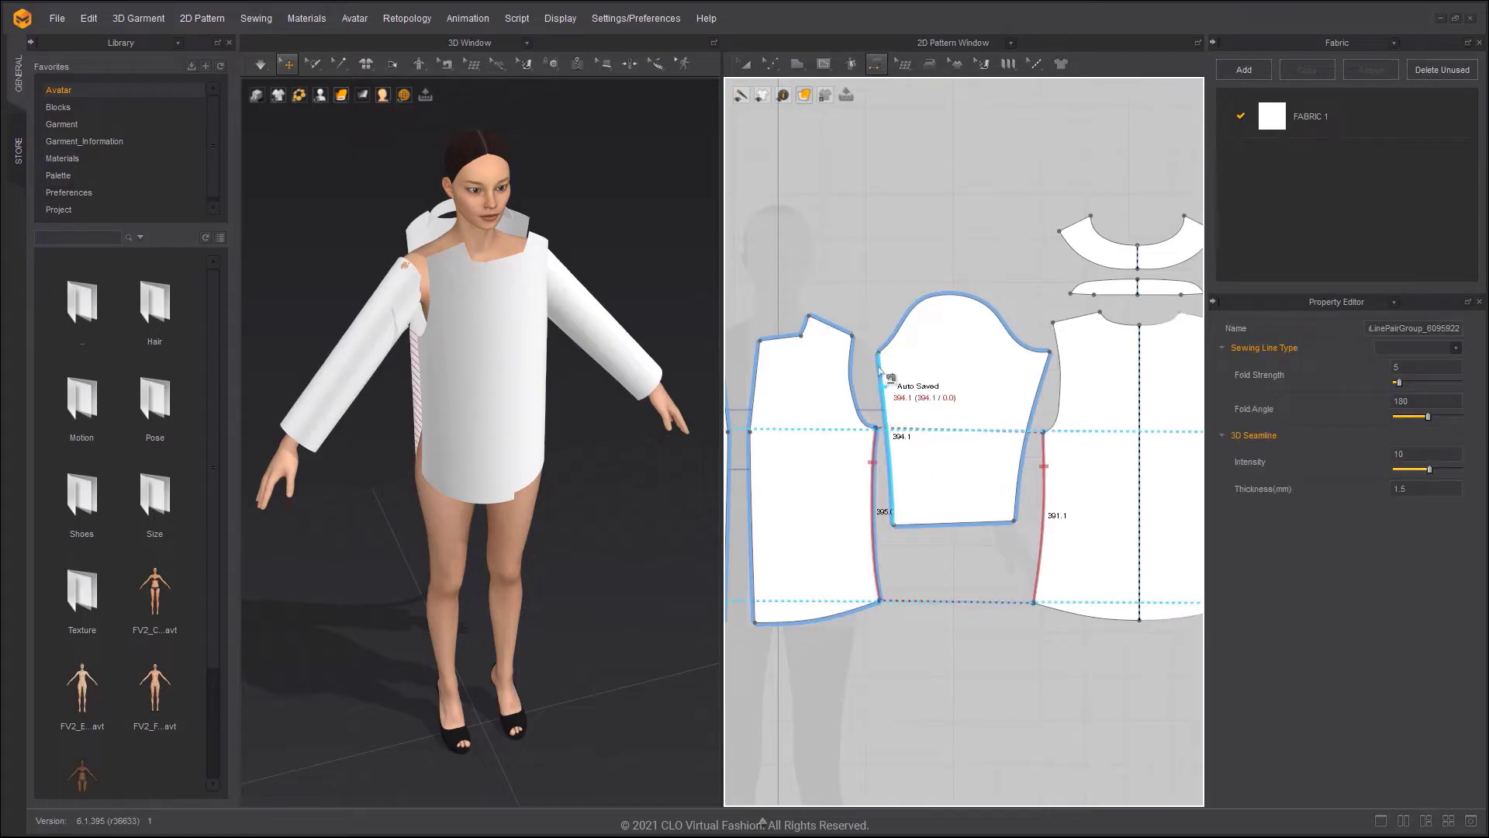
click(1039, 388)
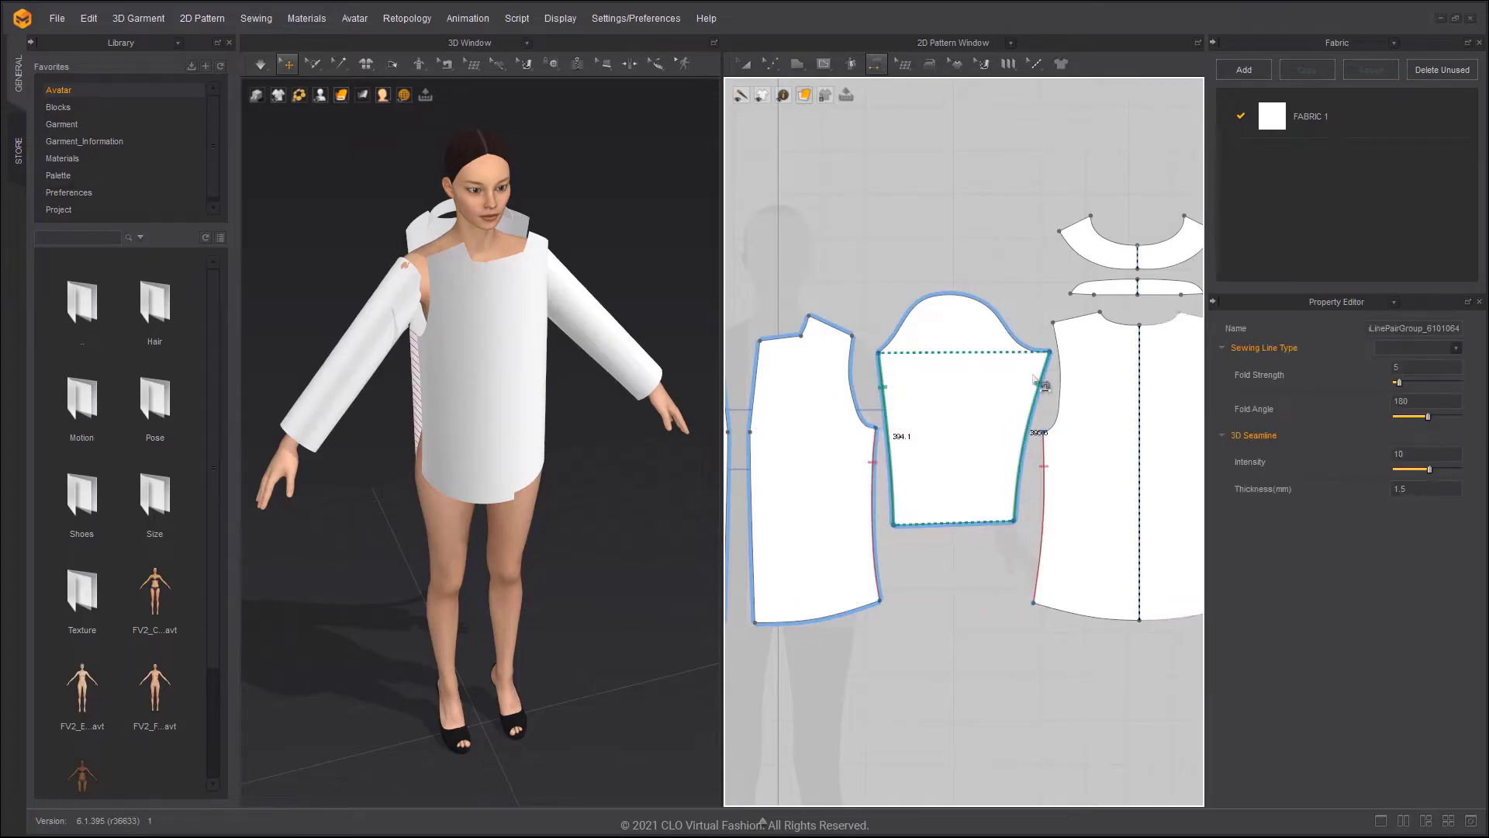
- Sew the front shoulder to the back shoulder, and the back neckline to the middle of the collar stand's lower edge
click(852, 336)
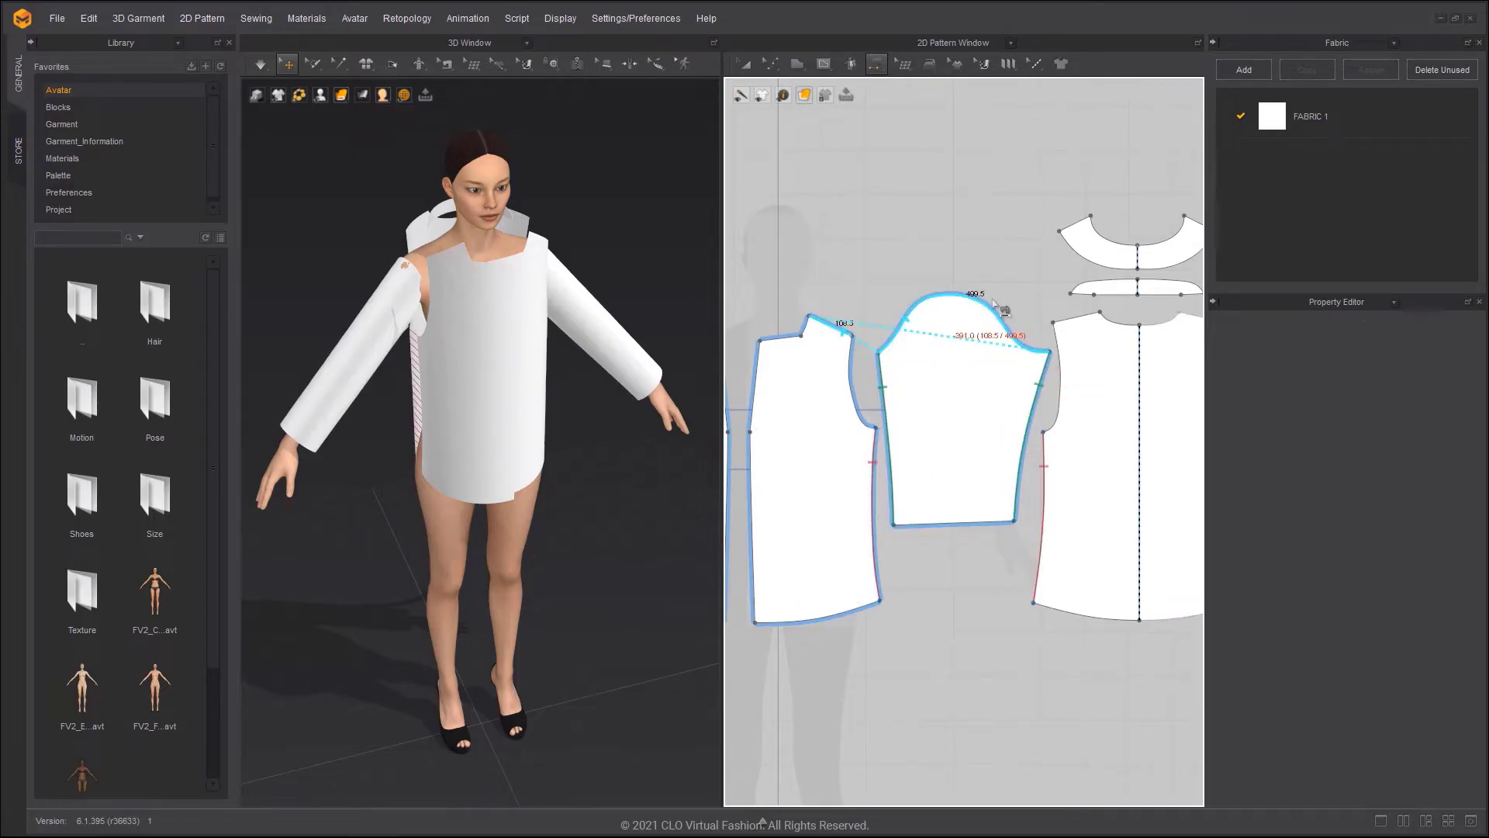
click(1070, 323)
click(1122, 328)
click(1117, 307)
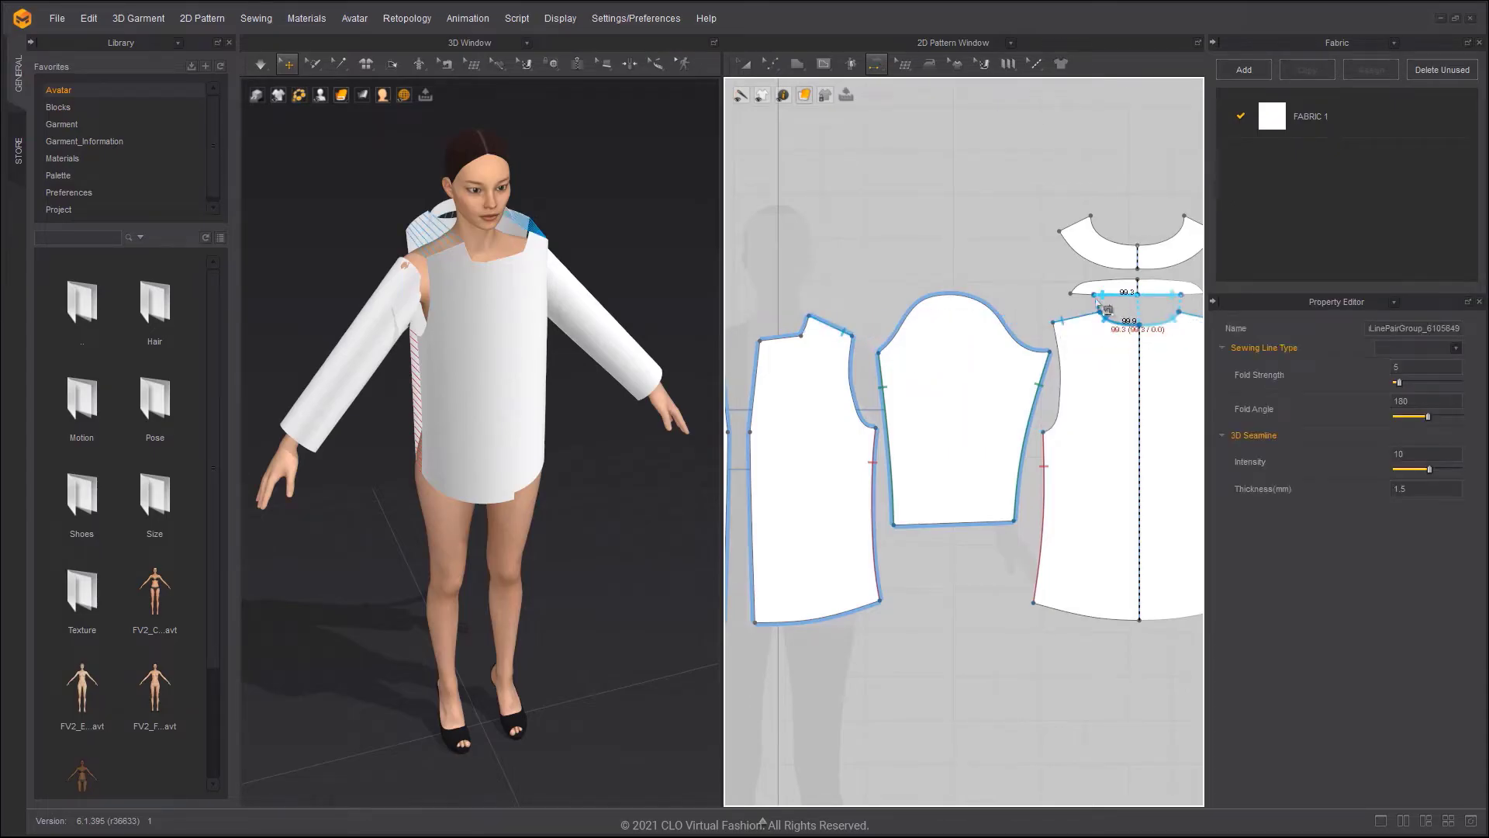
- Sew the end segment of the collar stand's lower edge to the front bodice's neckline
click(1087, 301)
middle_drag(938, 328, 1154, 372)
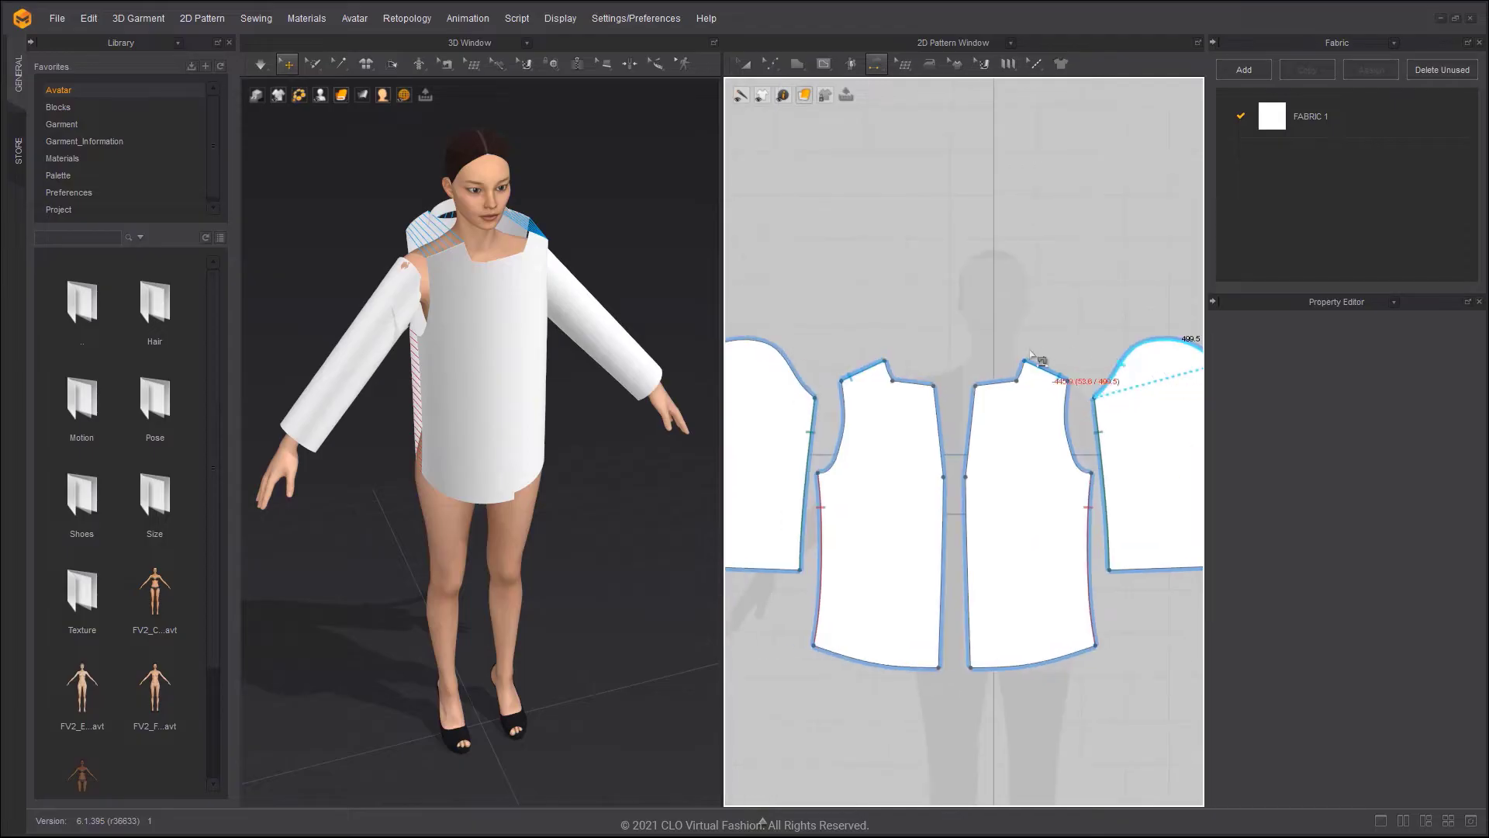
click(1018, 368)
middle_drag(1115, 342, 906, 394)
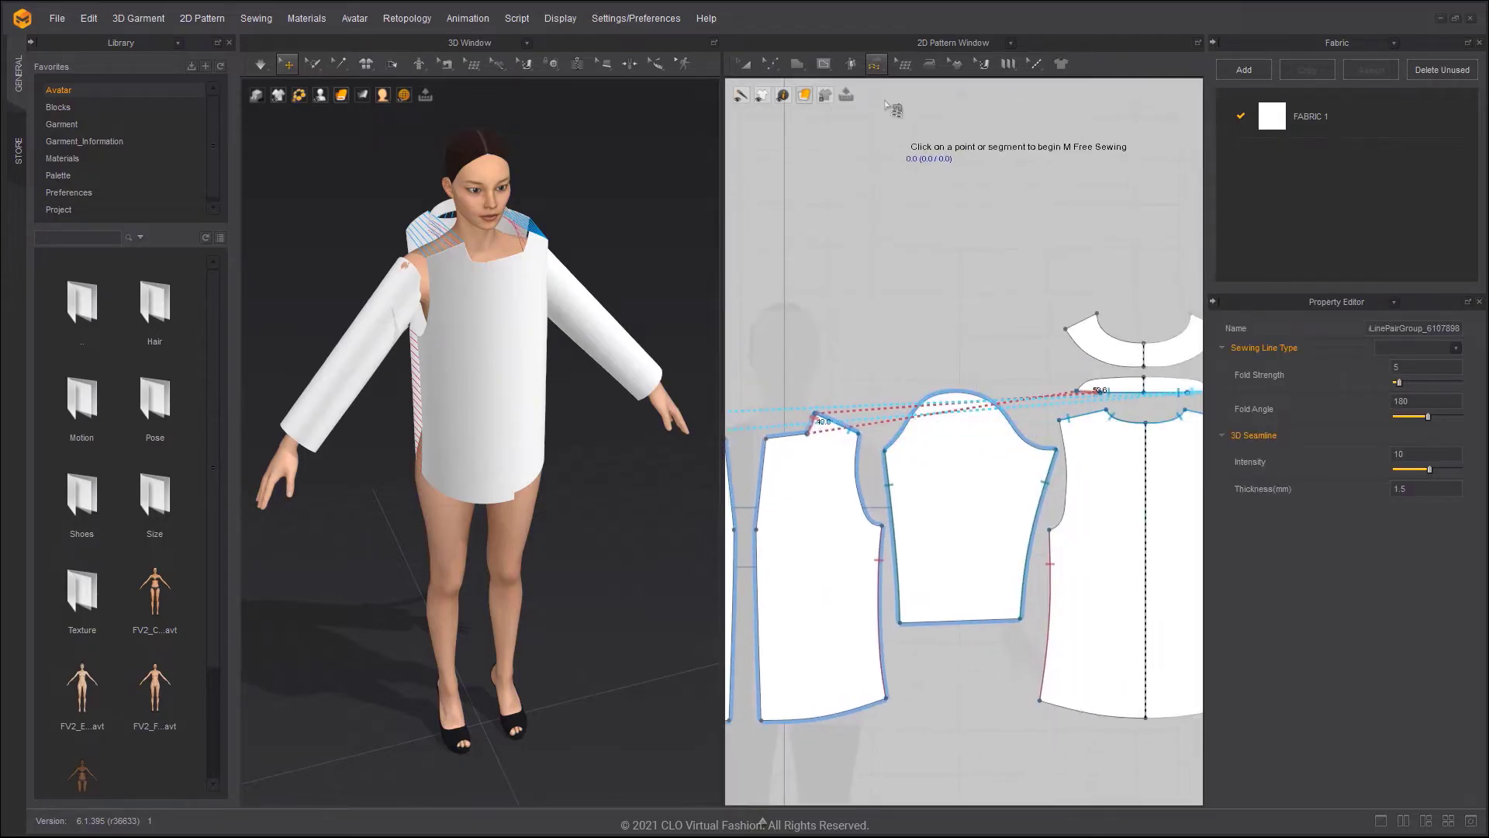
- Sew the sleeve cap to the front armhole and the back armhole together using M:N Free Sewing
click(873, 67)
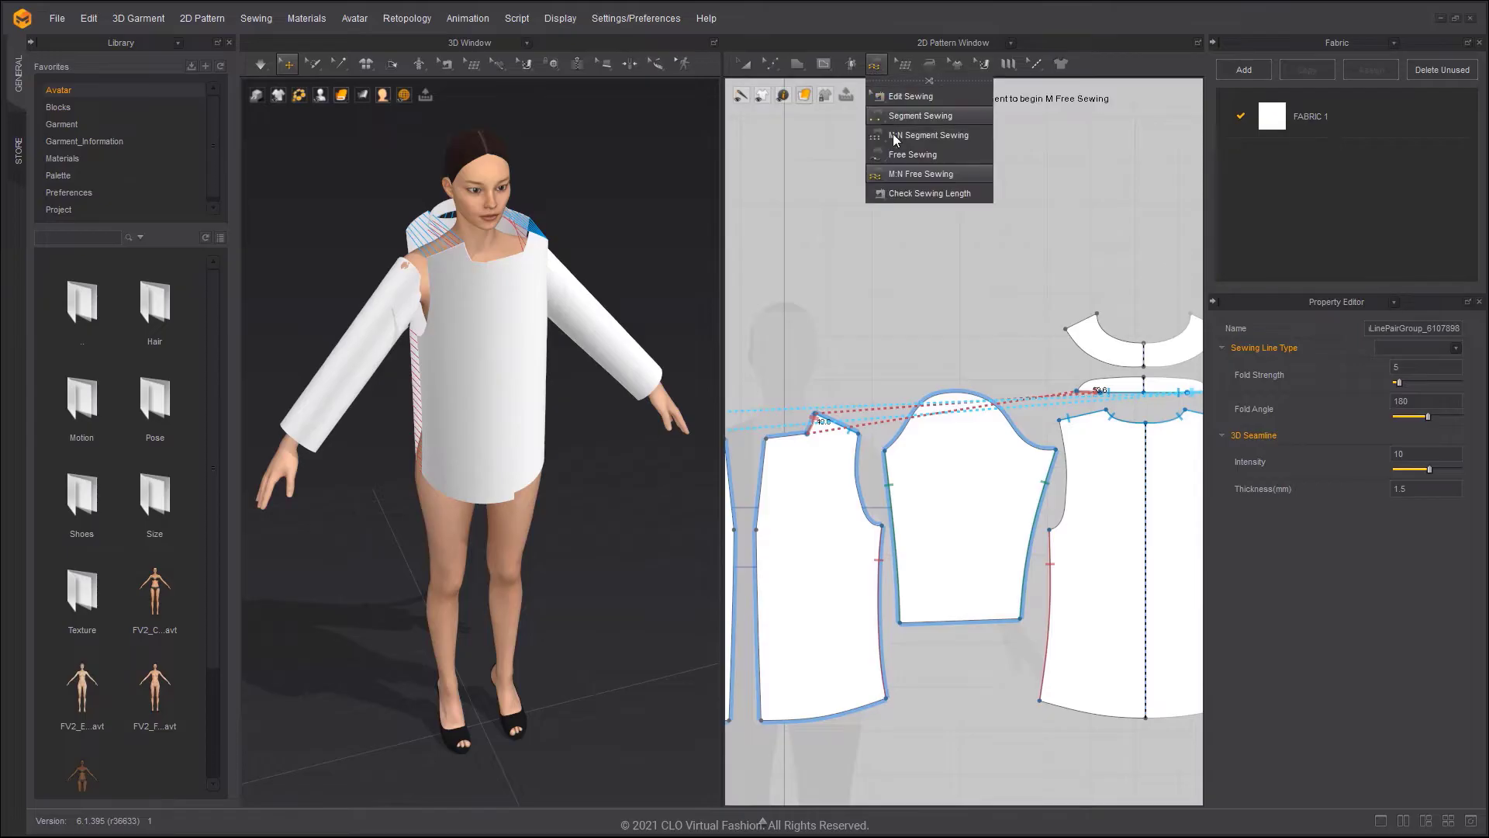
click(921, 175)
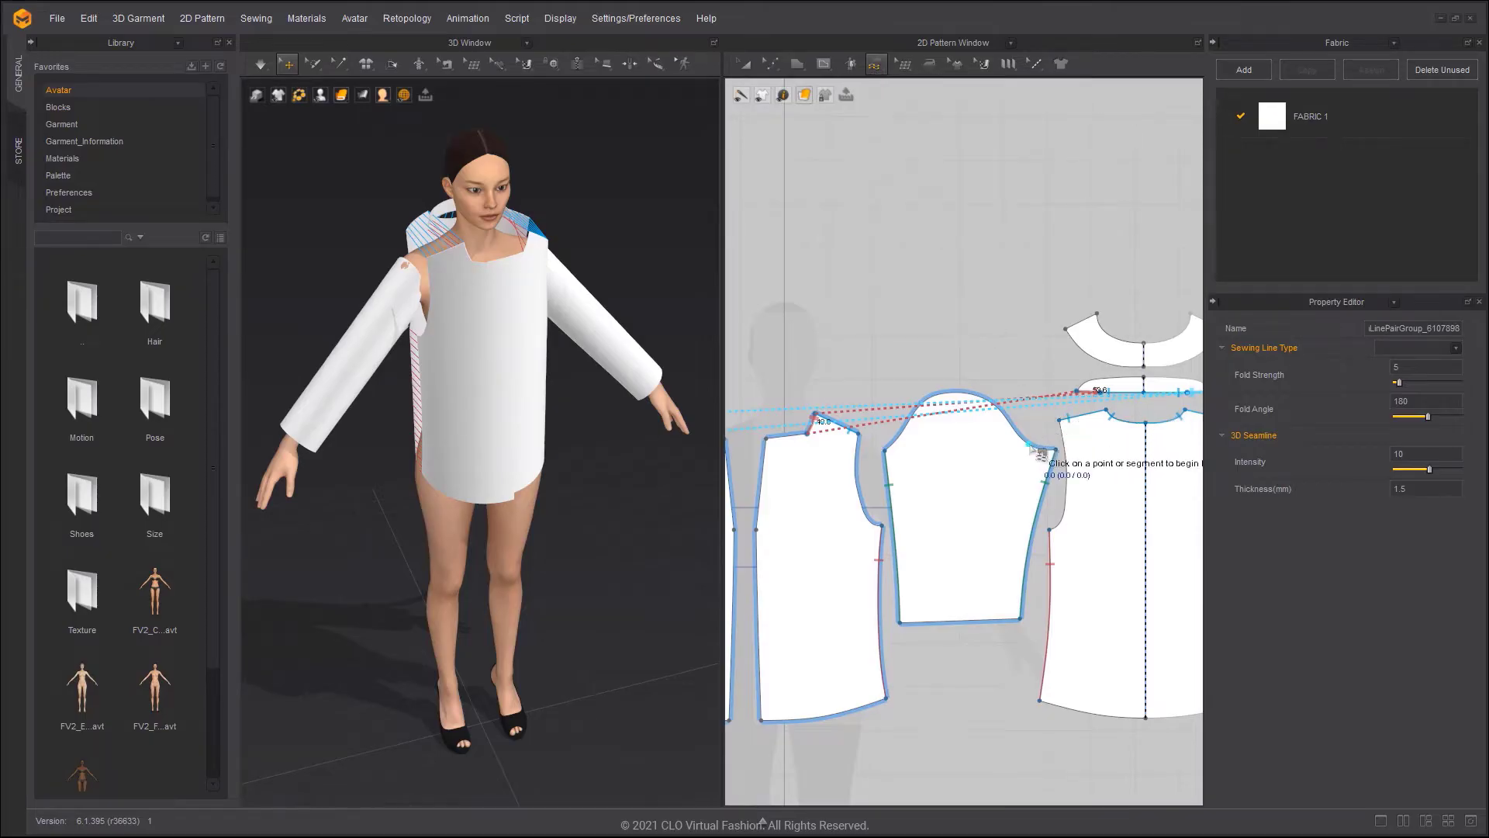
click(1033, 446)
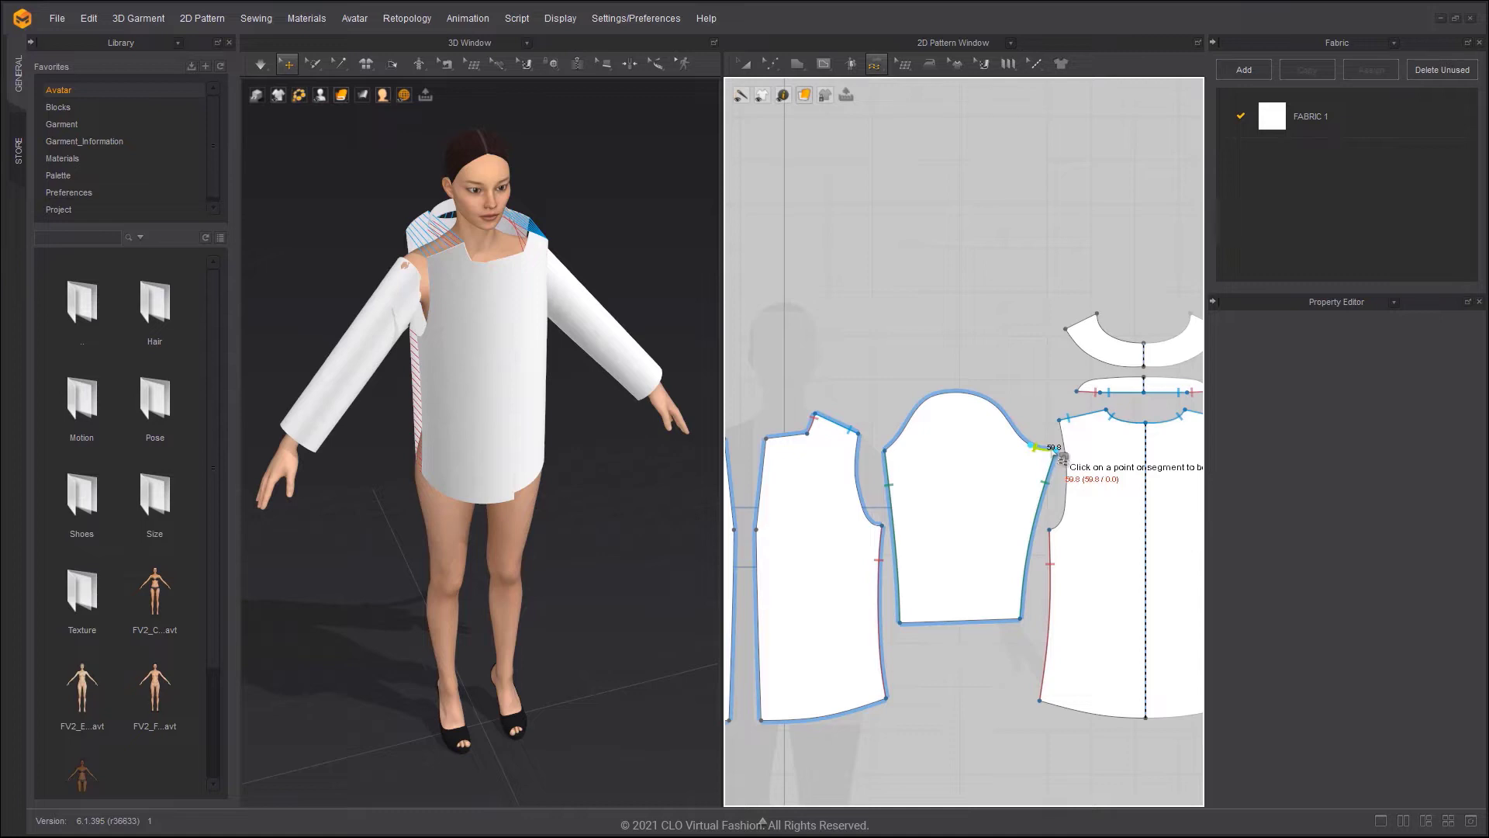
click(886, 451)
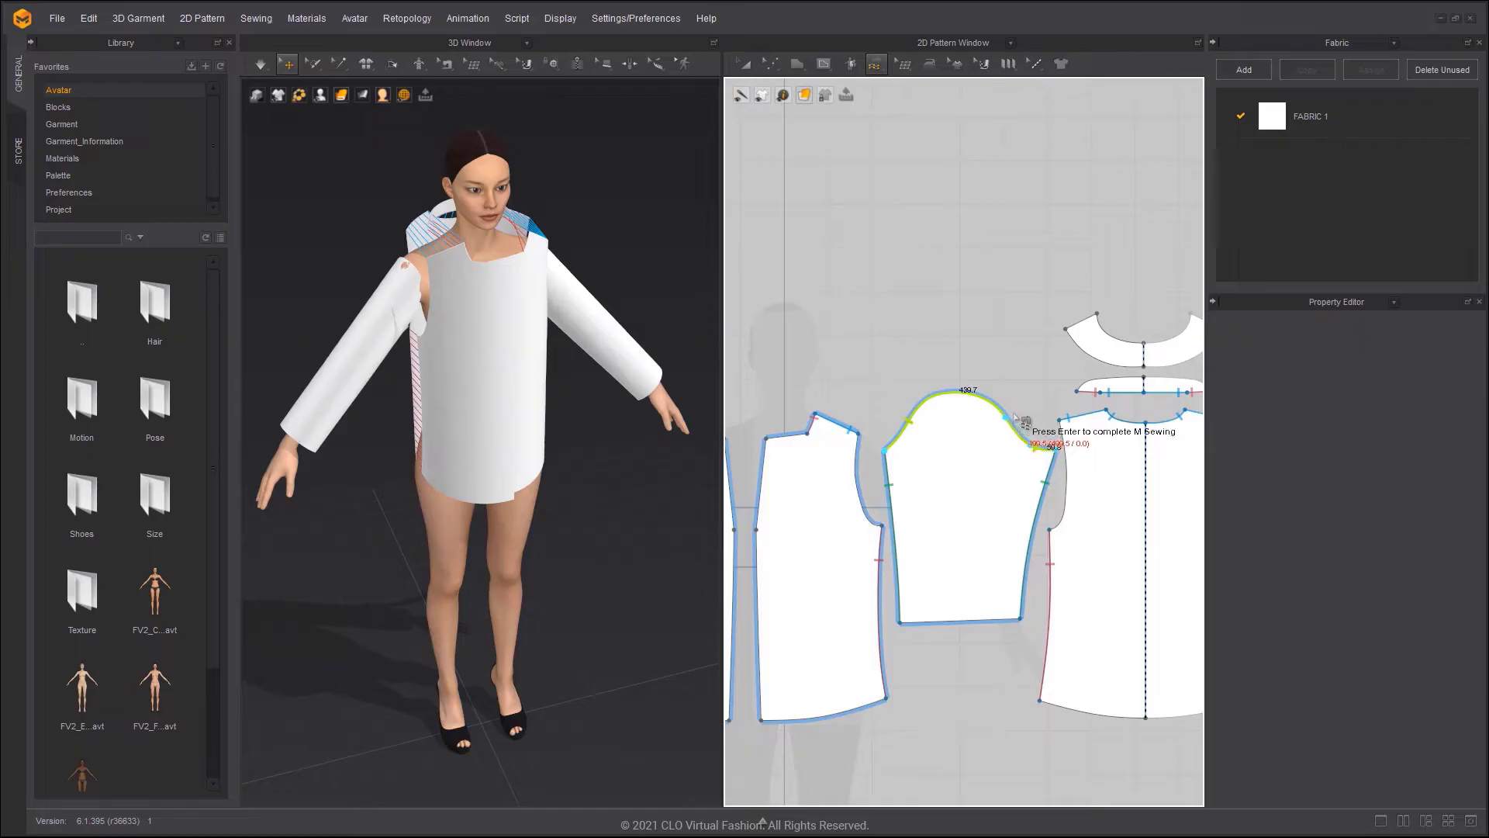
key(Return)
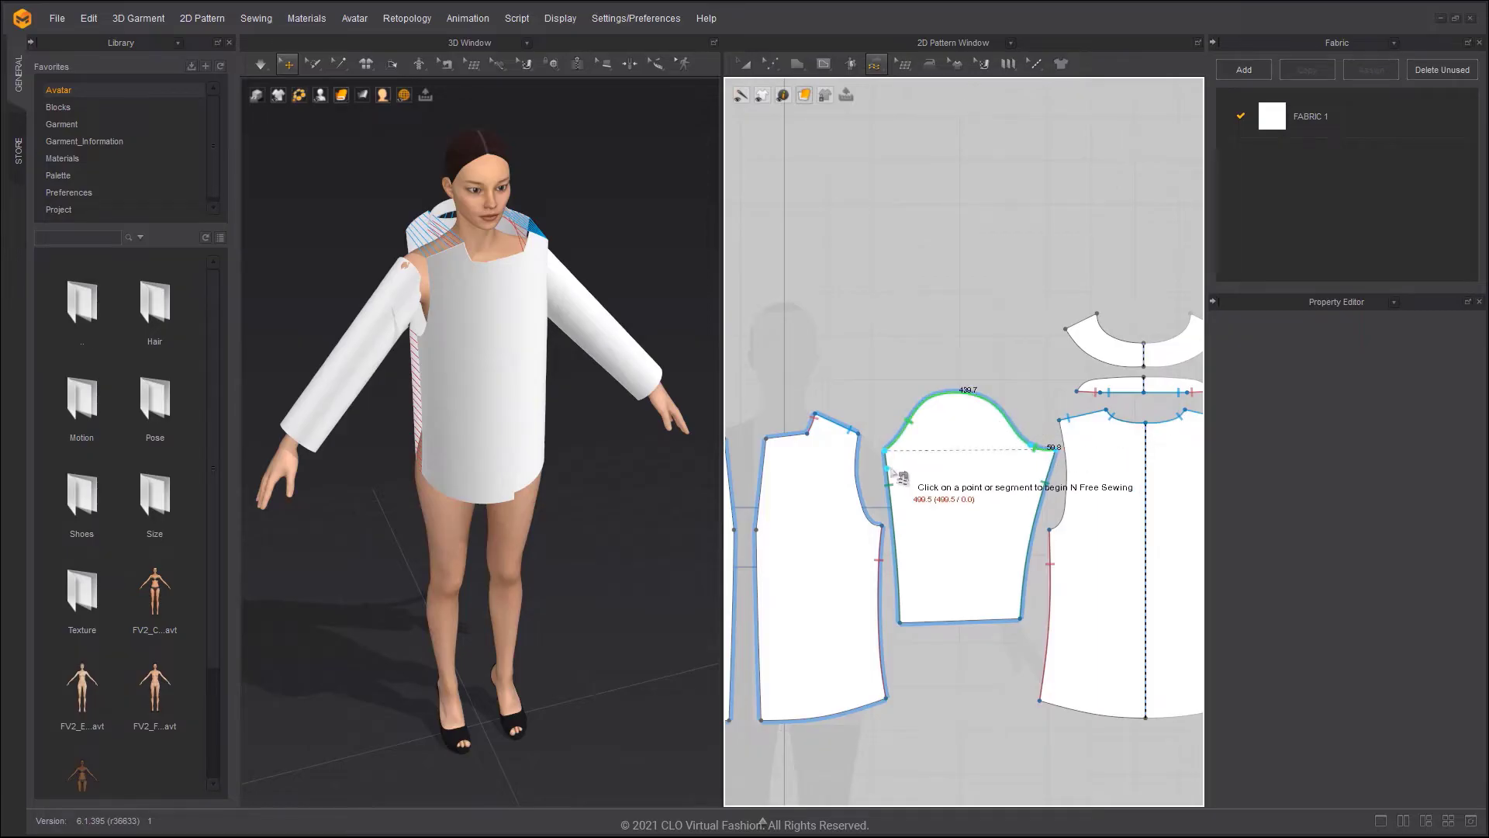
click(886, 528)
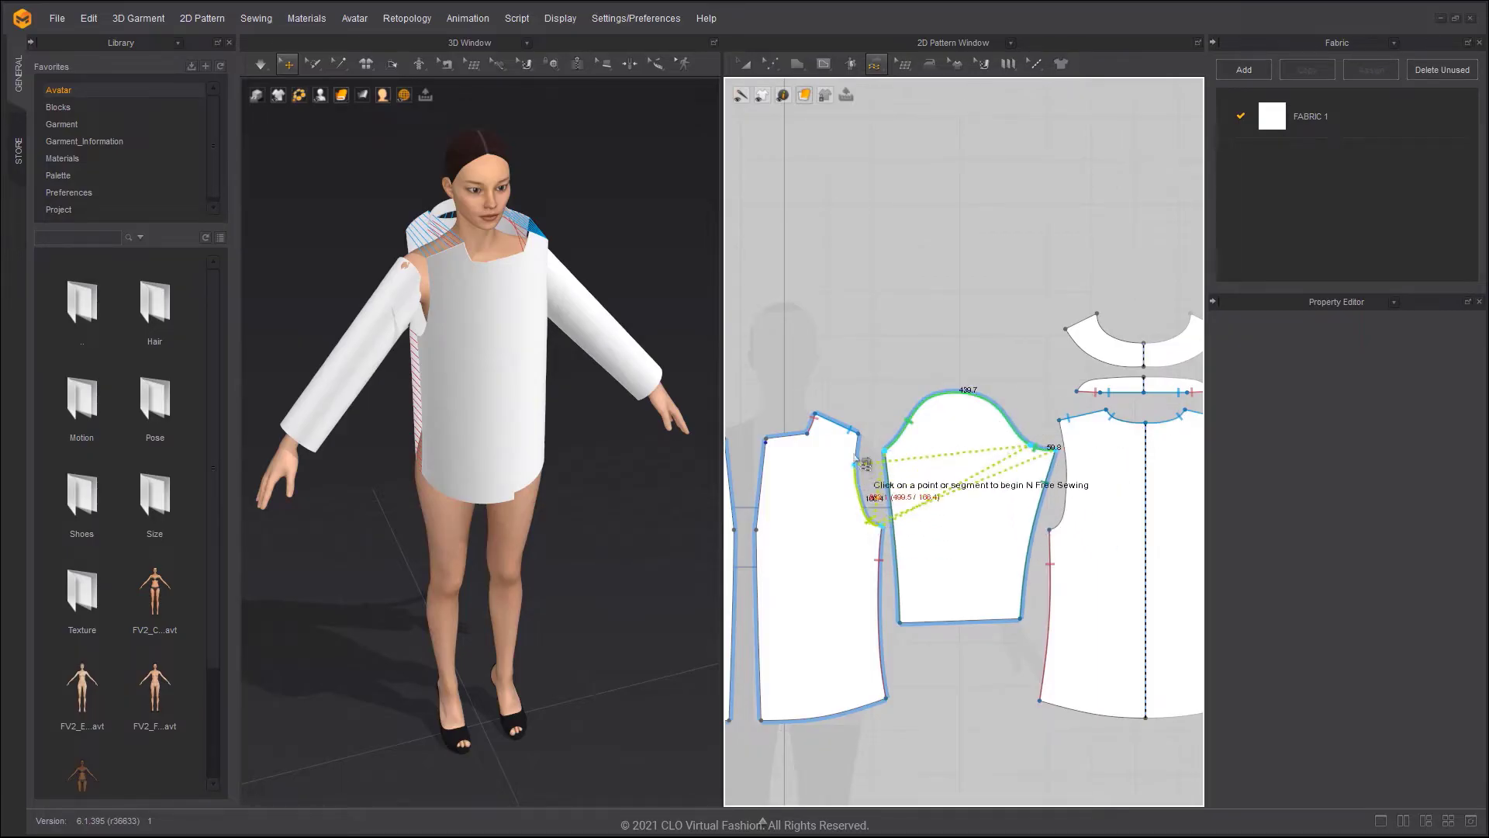
click(857, 432)
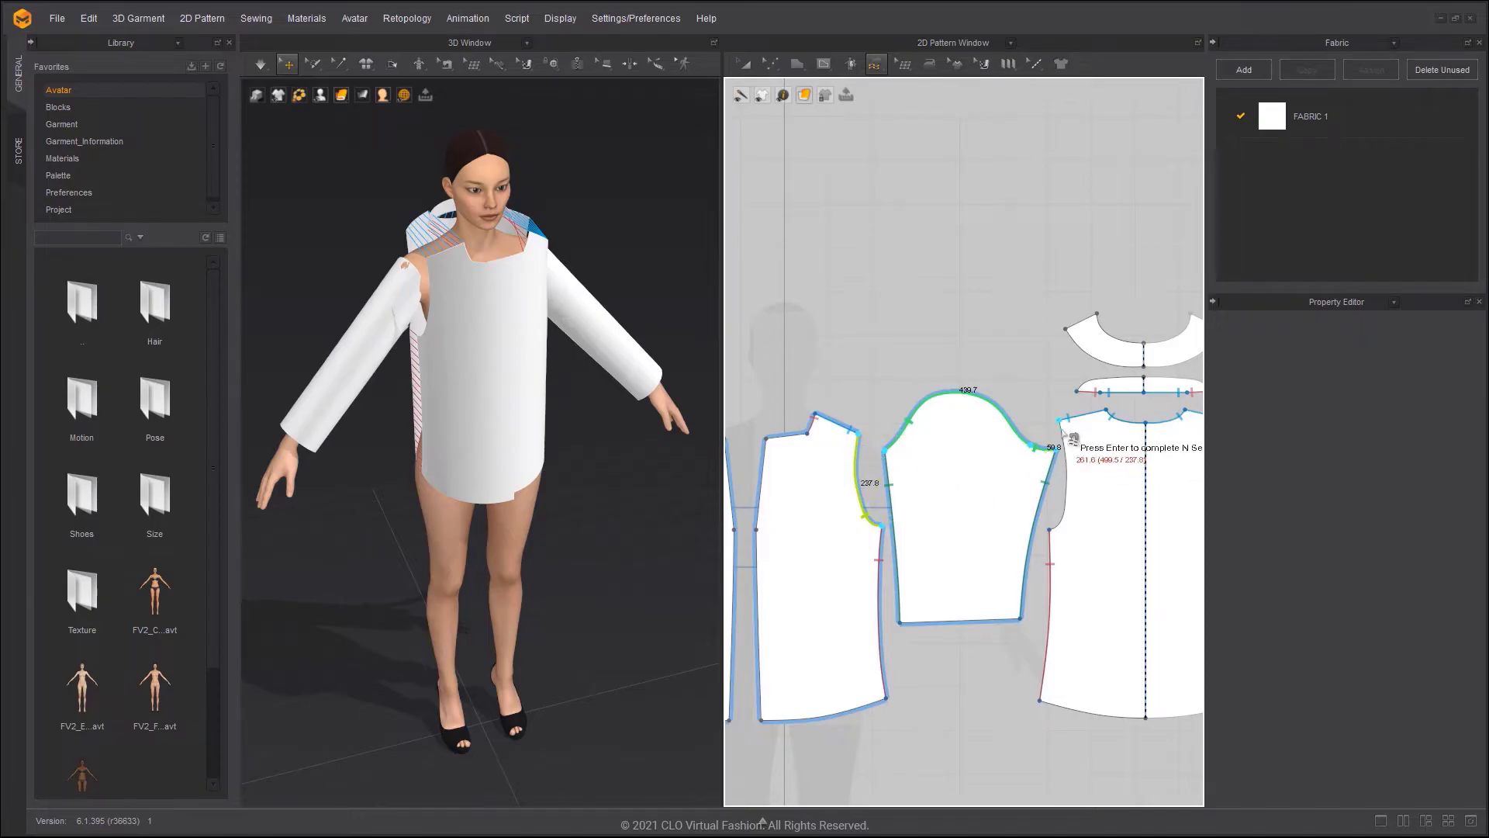
click(1060, 419)
click(1050, 531)
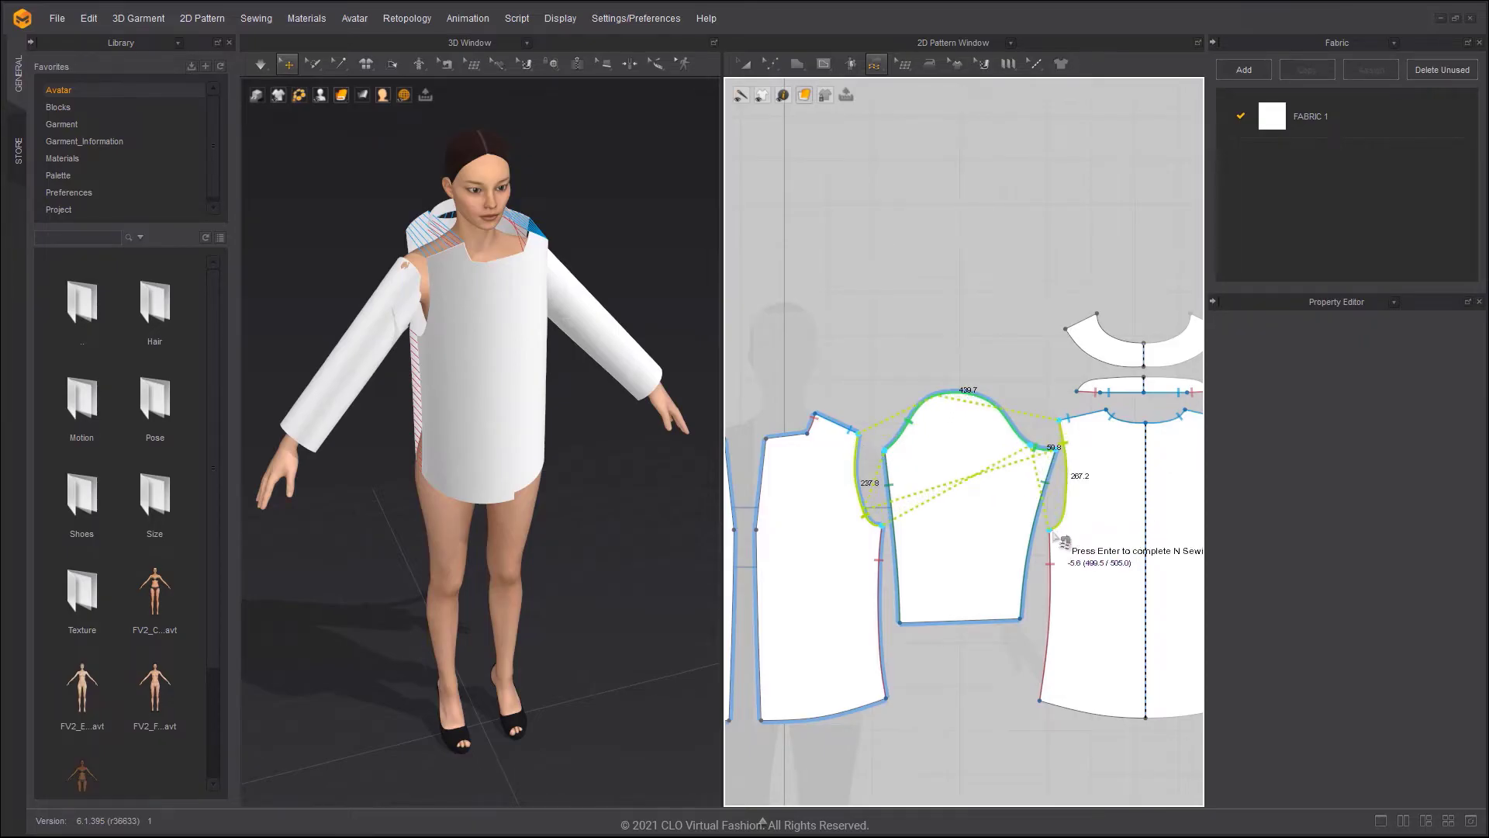
key(Return)
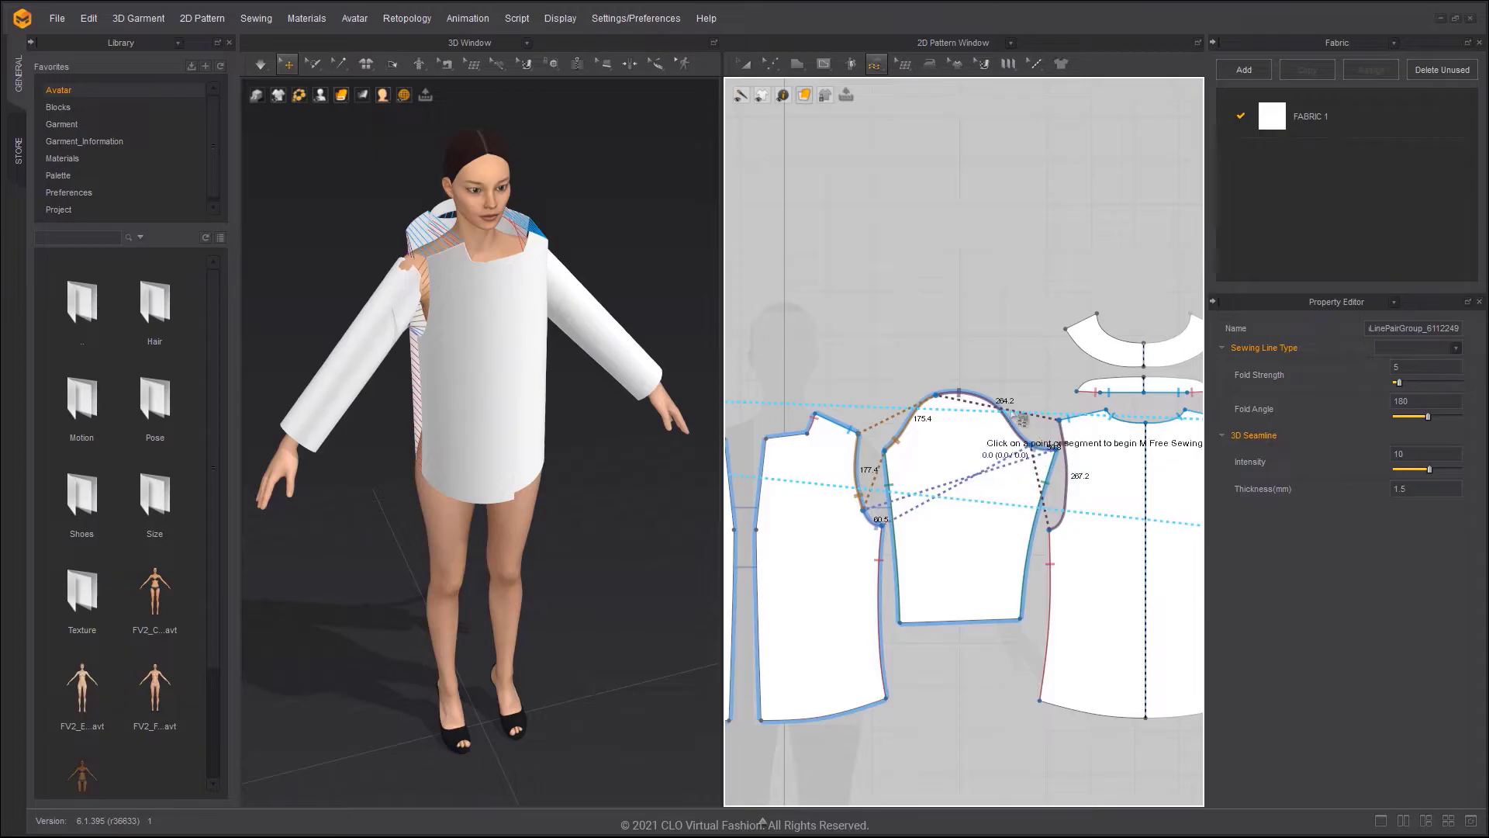
- Simulate the sewn garment so that it drapes on the avatar, and inspect it from the front
right_drag(494, 311, 451, 265)
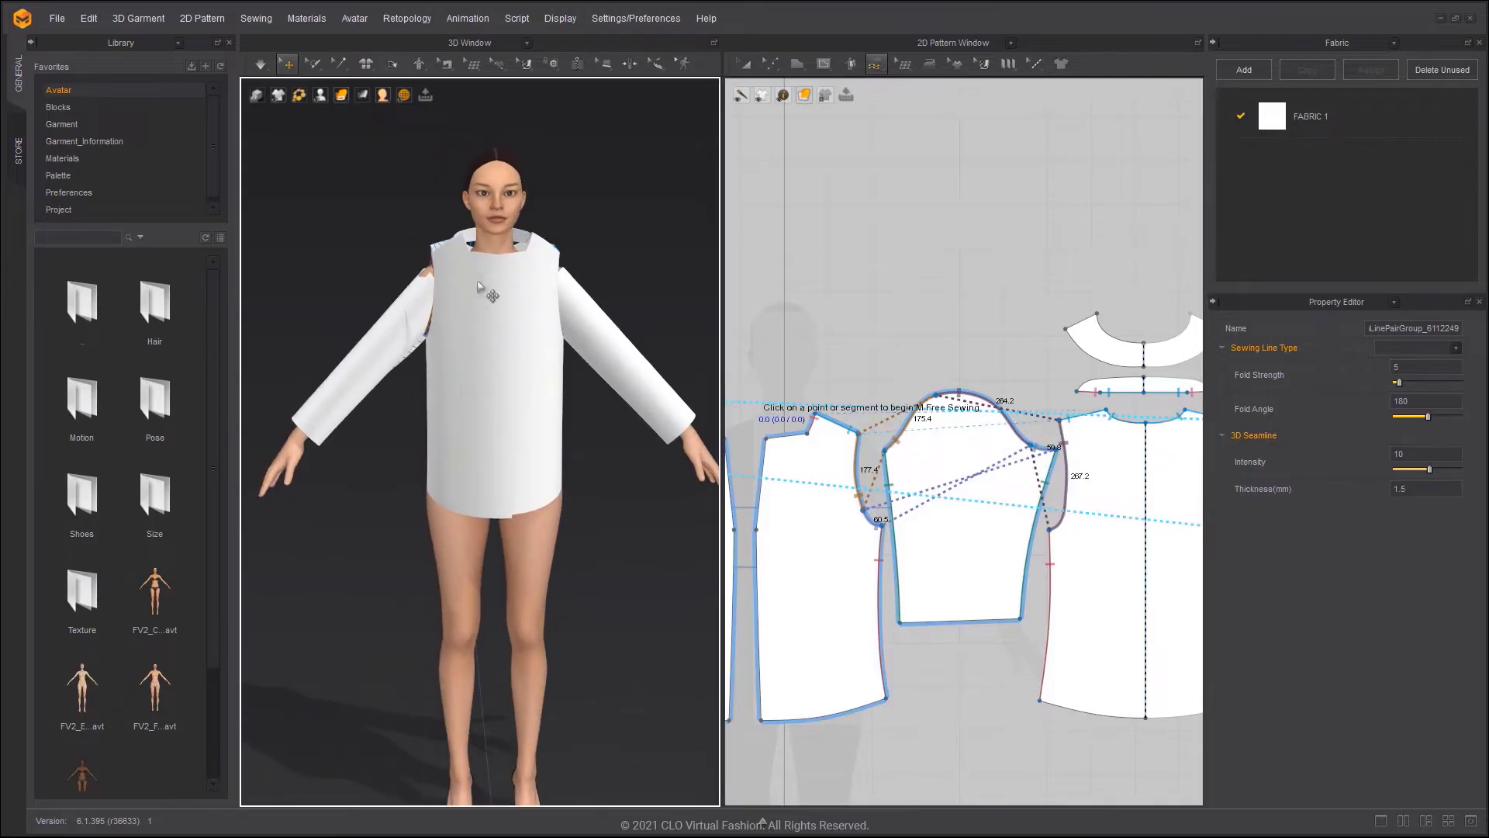
click(626, 263)
key(space)
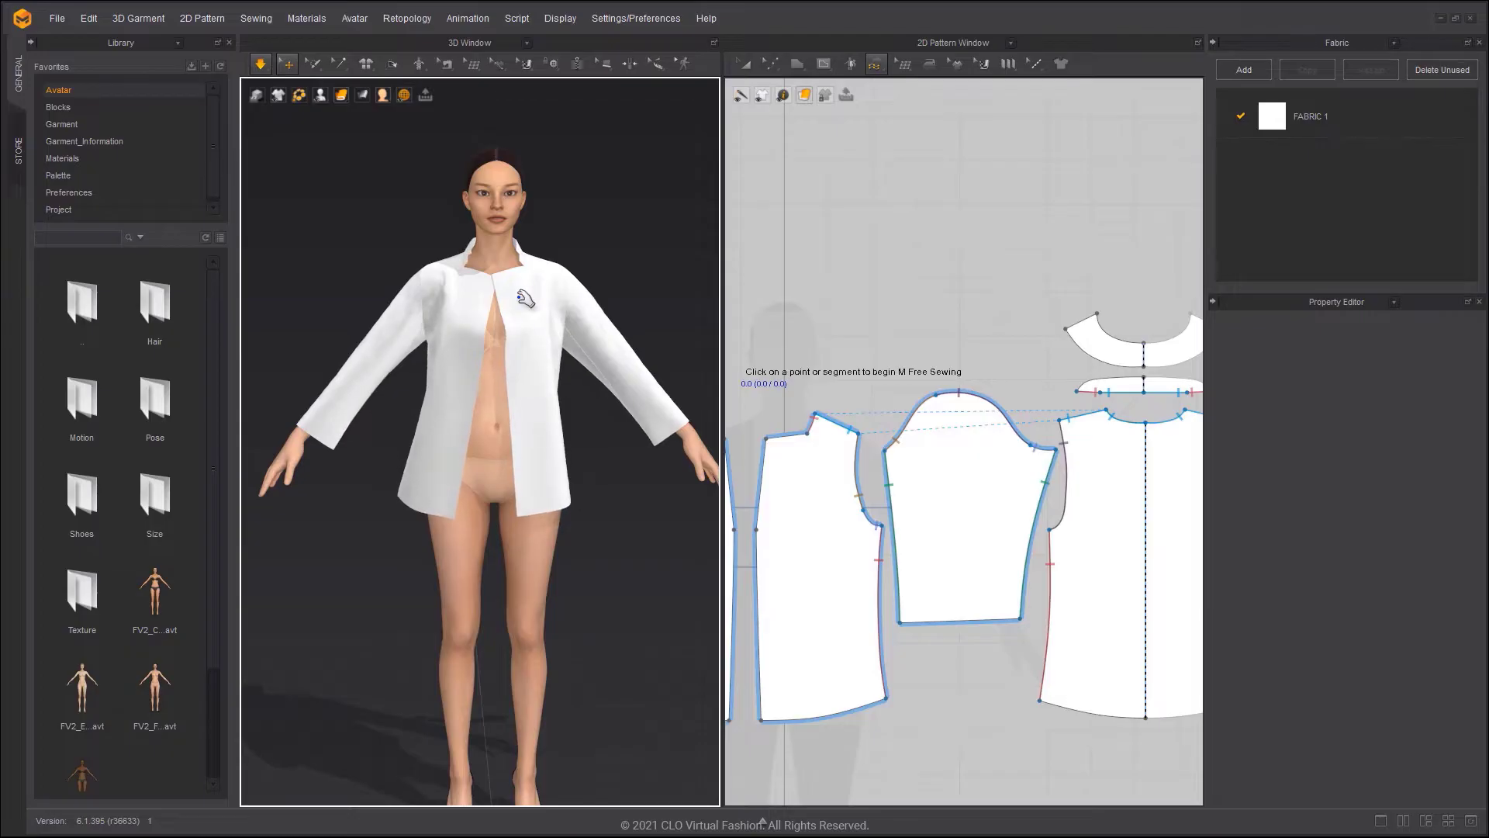
key(6)
key(space)
key(2)
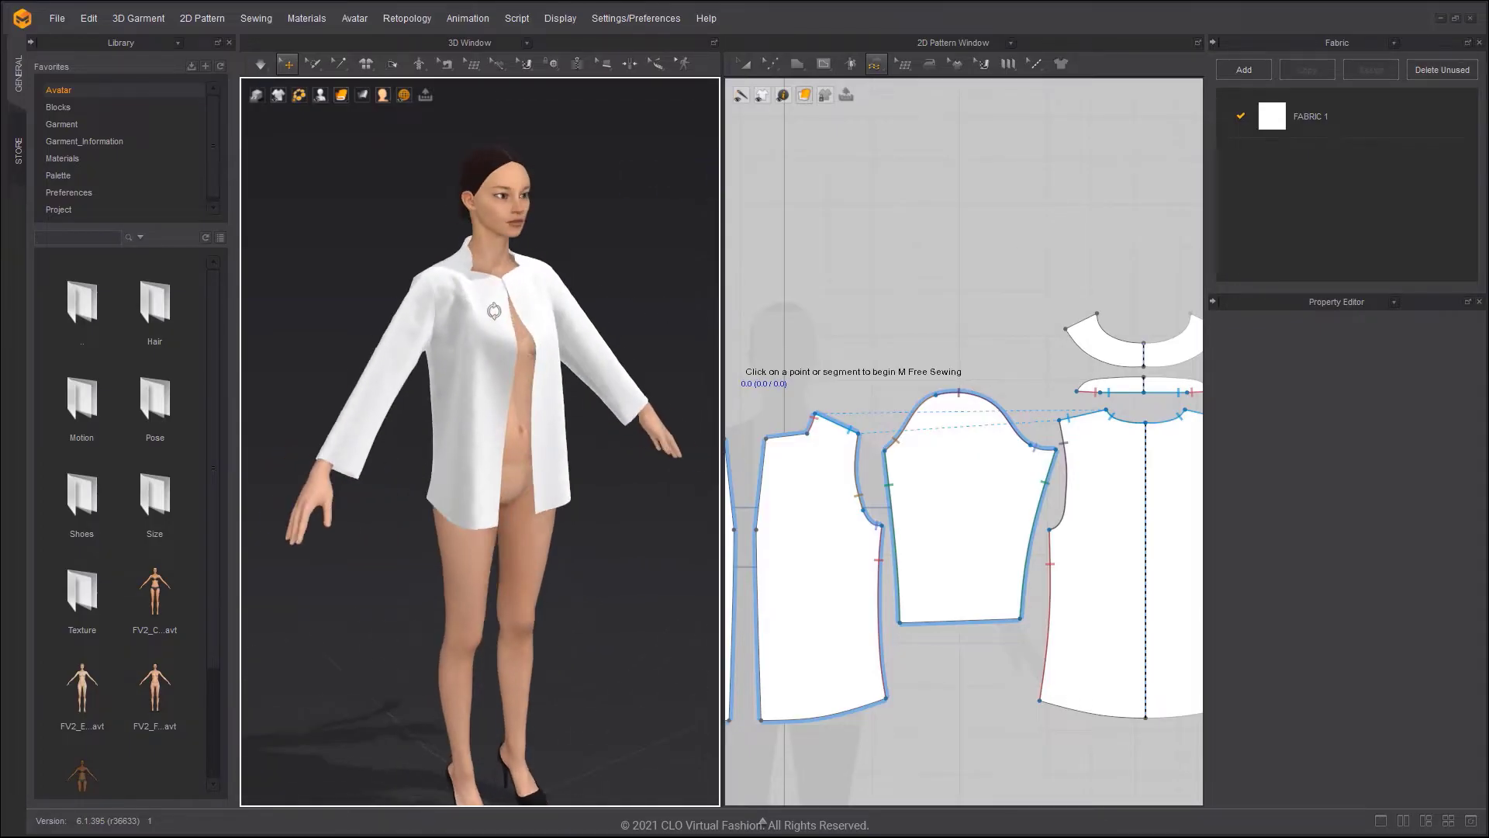
- Pull the front edge of the panel on the avatar's right side toward the centre during simulation
click(466, 318)
key(space)
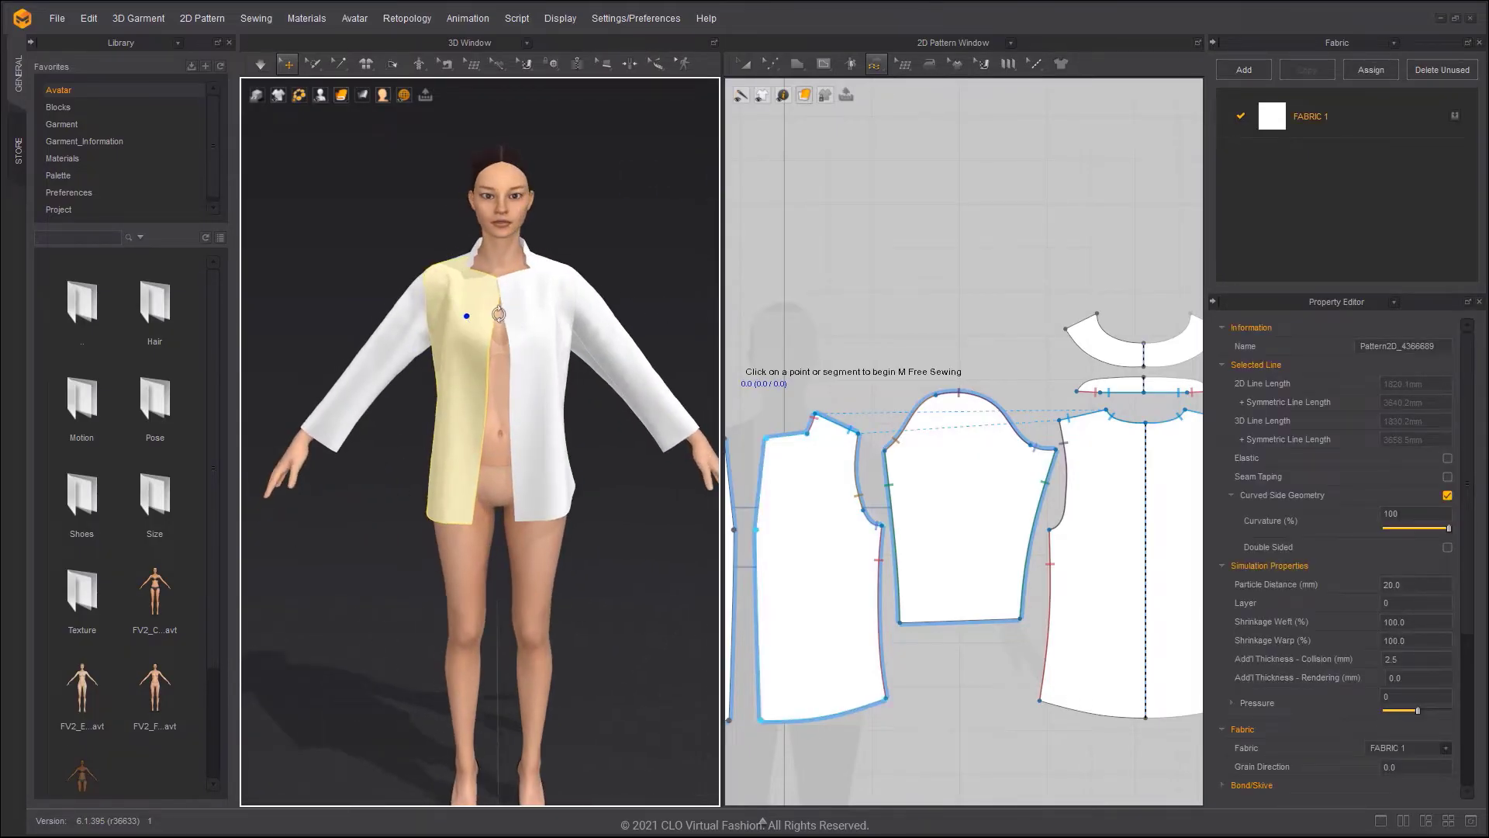
drag(487, 377, 502, 377)
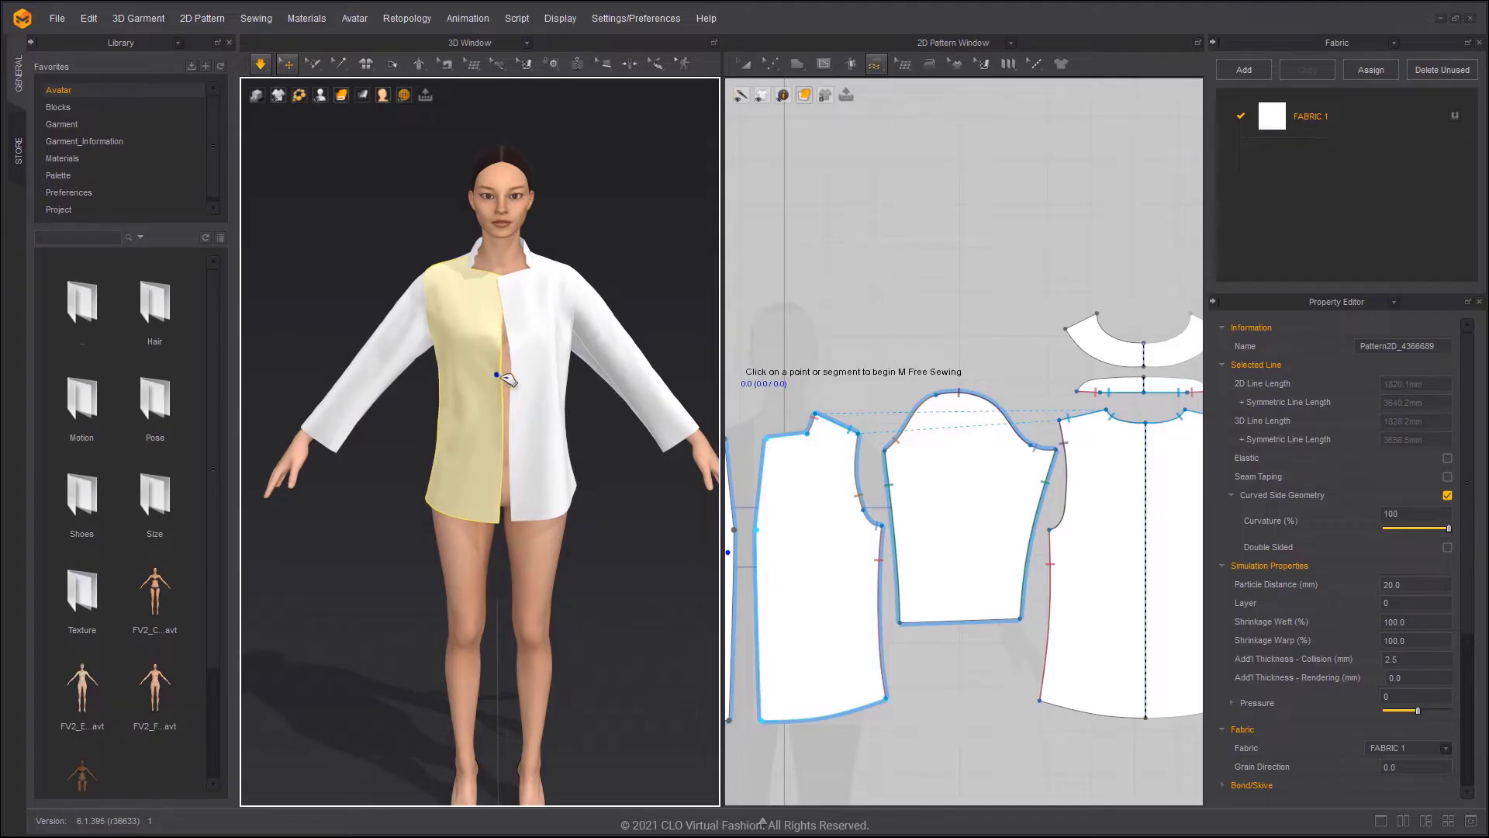
key(space)
- Draw an internal lapel fold line about 248 mm long from the front neckline corner to the centre front edge
middle_drag(815, 474, 917, 437)
scroll(923, 440, up, 2)
key(g)
click(914, 385)
click(845, 509)
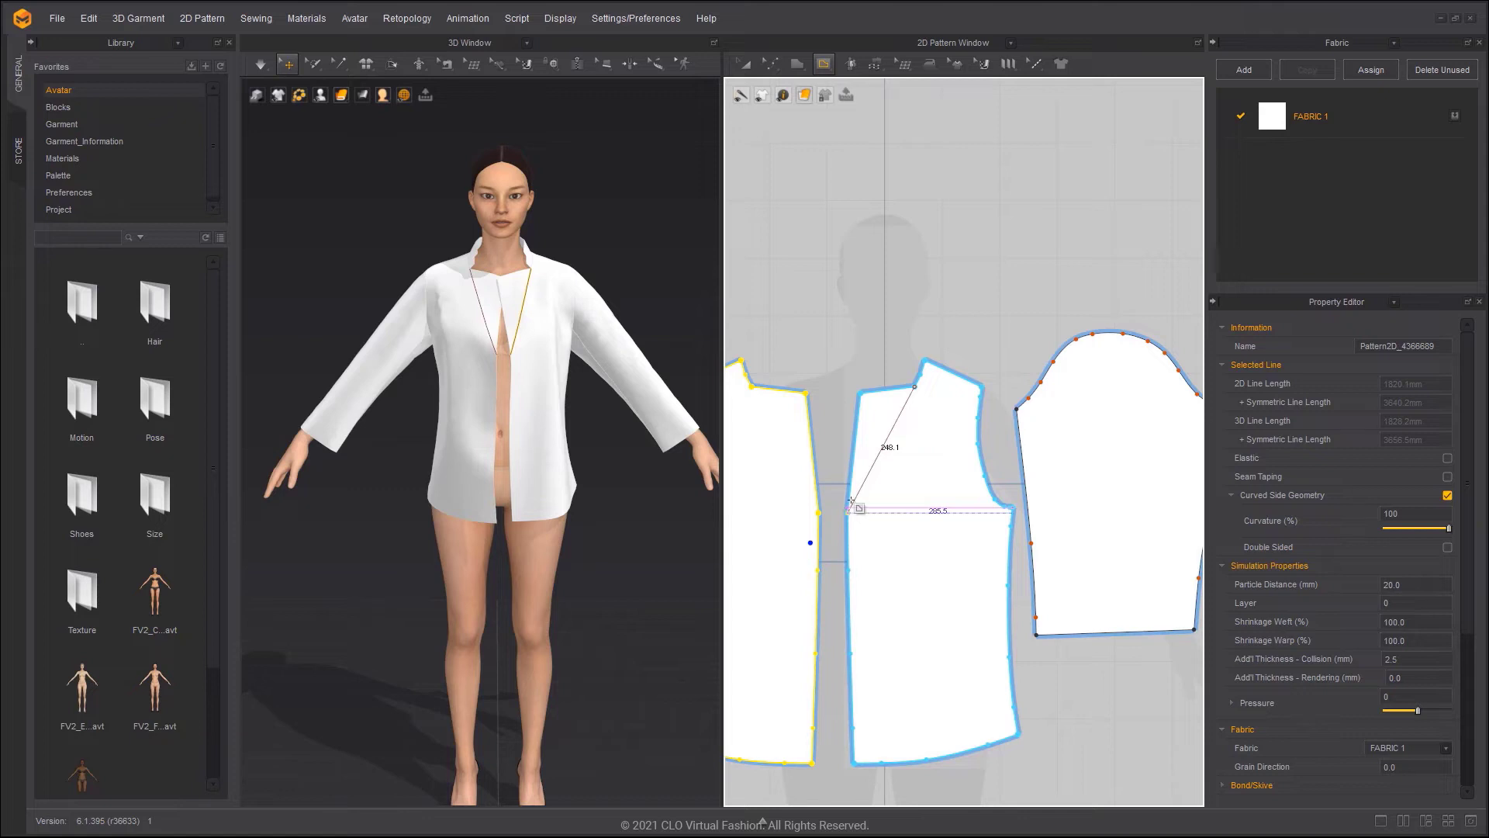
- Set the lapel line's fold angle to 360
key(z)
click(883, 448)
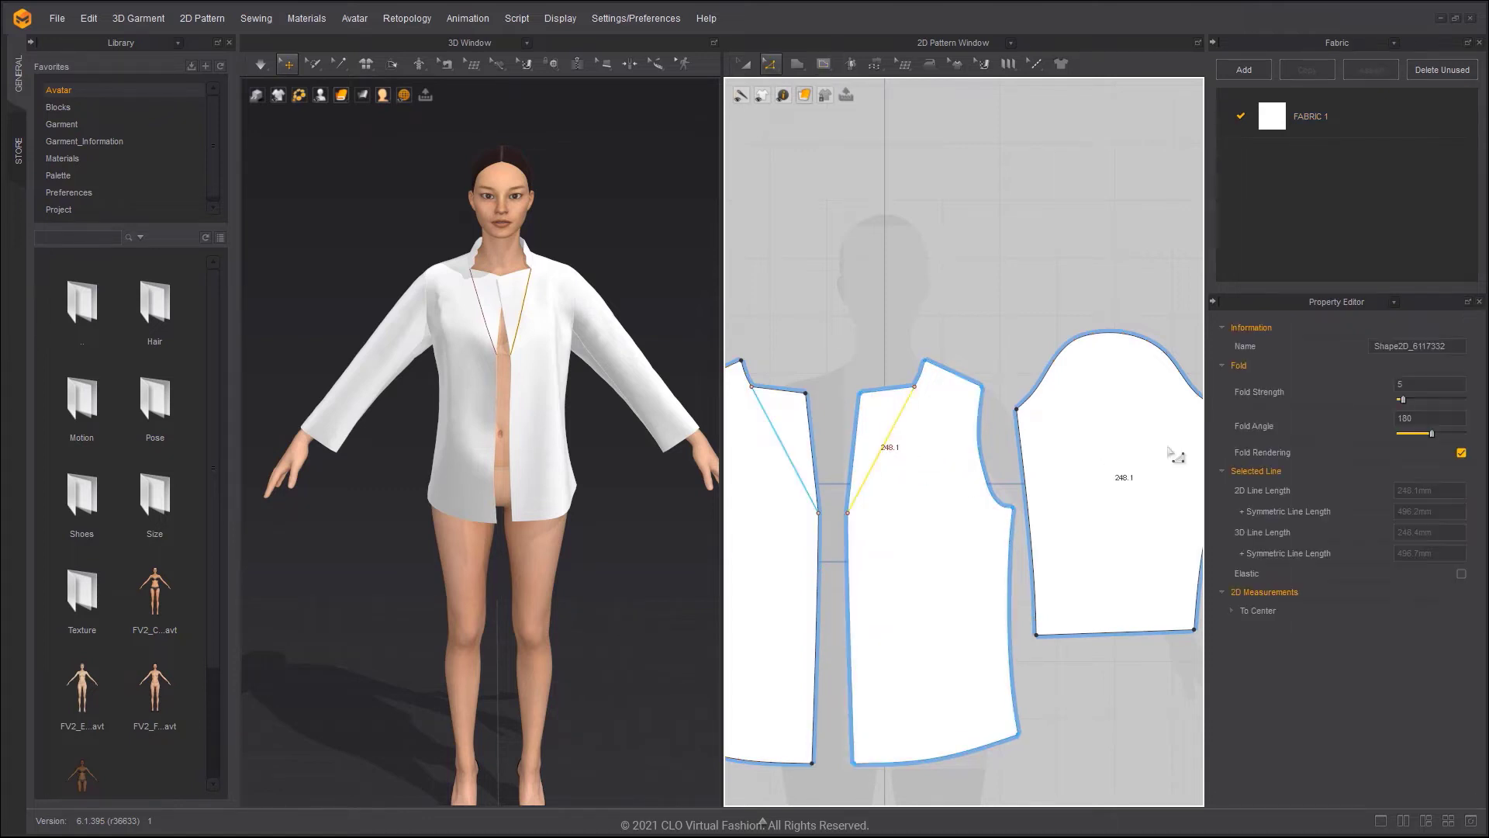
drag(1433, 434, 1463, 434)
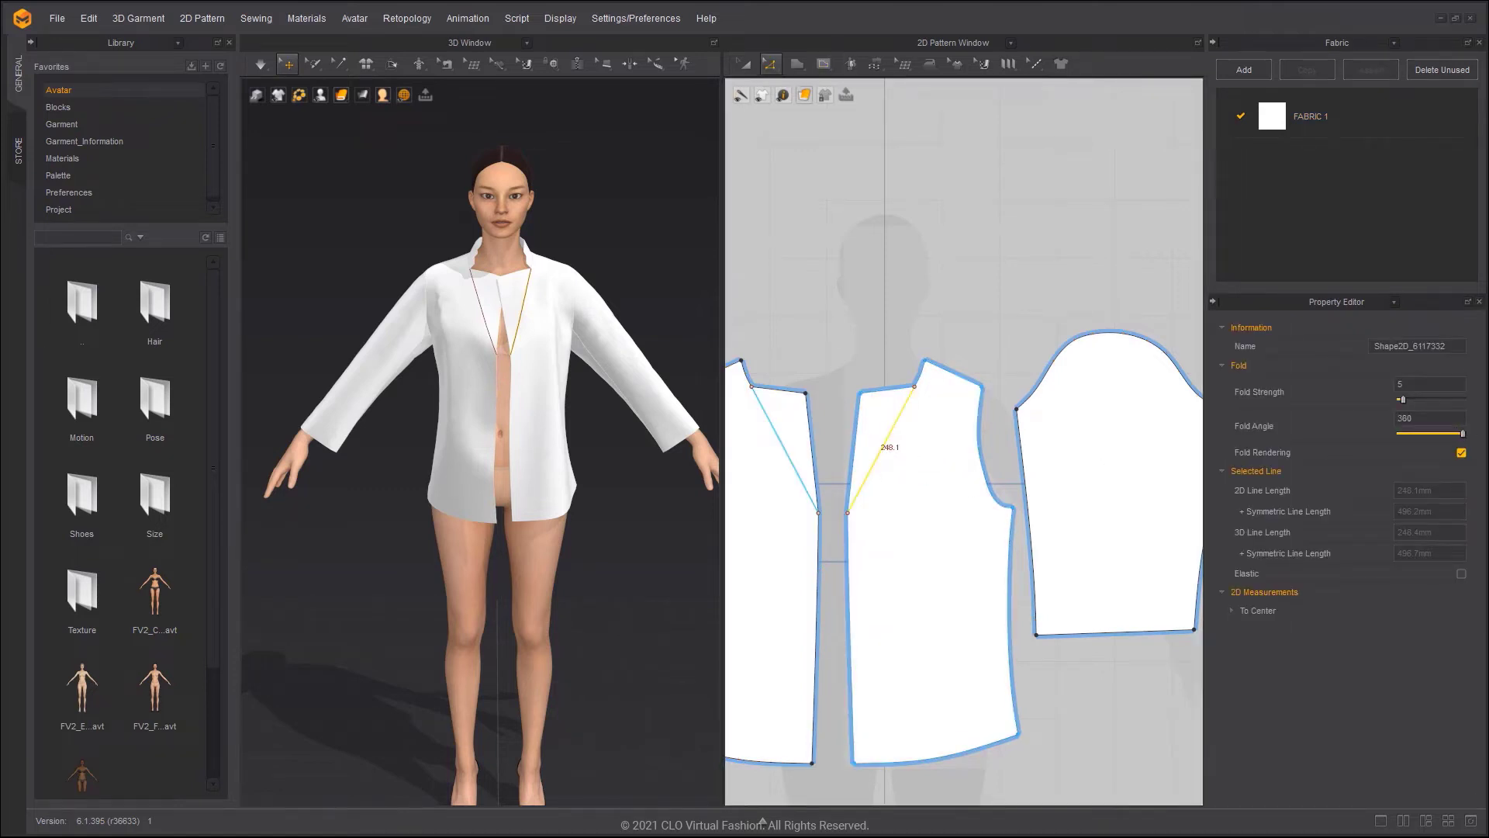
- Simulate the lapel fold and apply Strengthen to both front panels
click(609, 256)
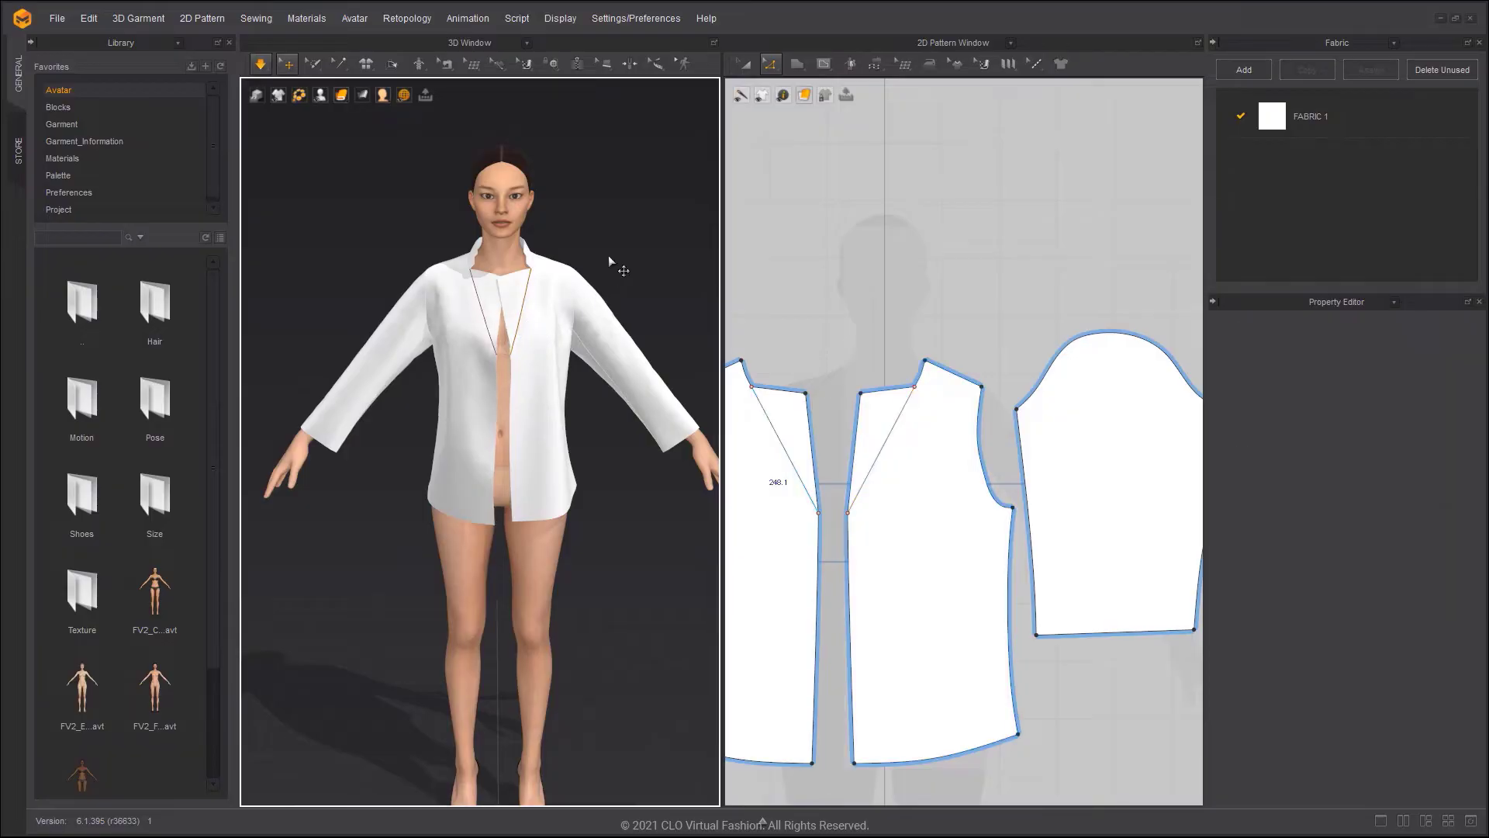
click(487, 326)
shift+click(538, 329)
right_click(523, 319)
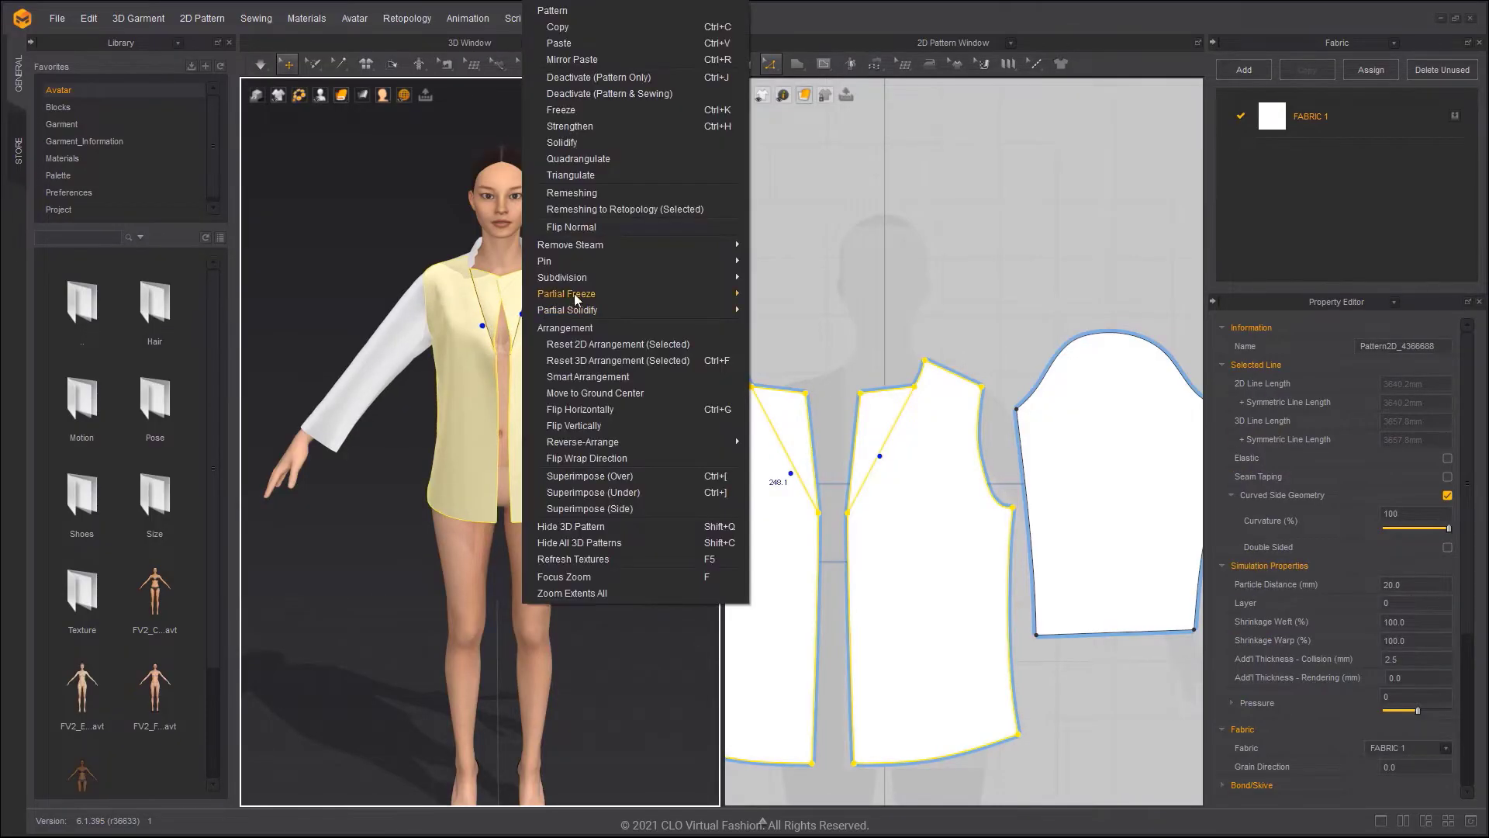
click(597, 128)
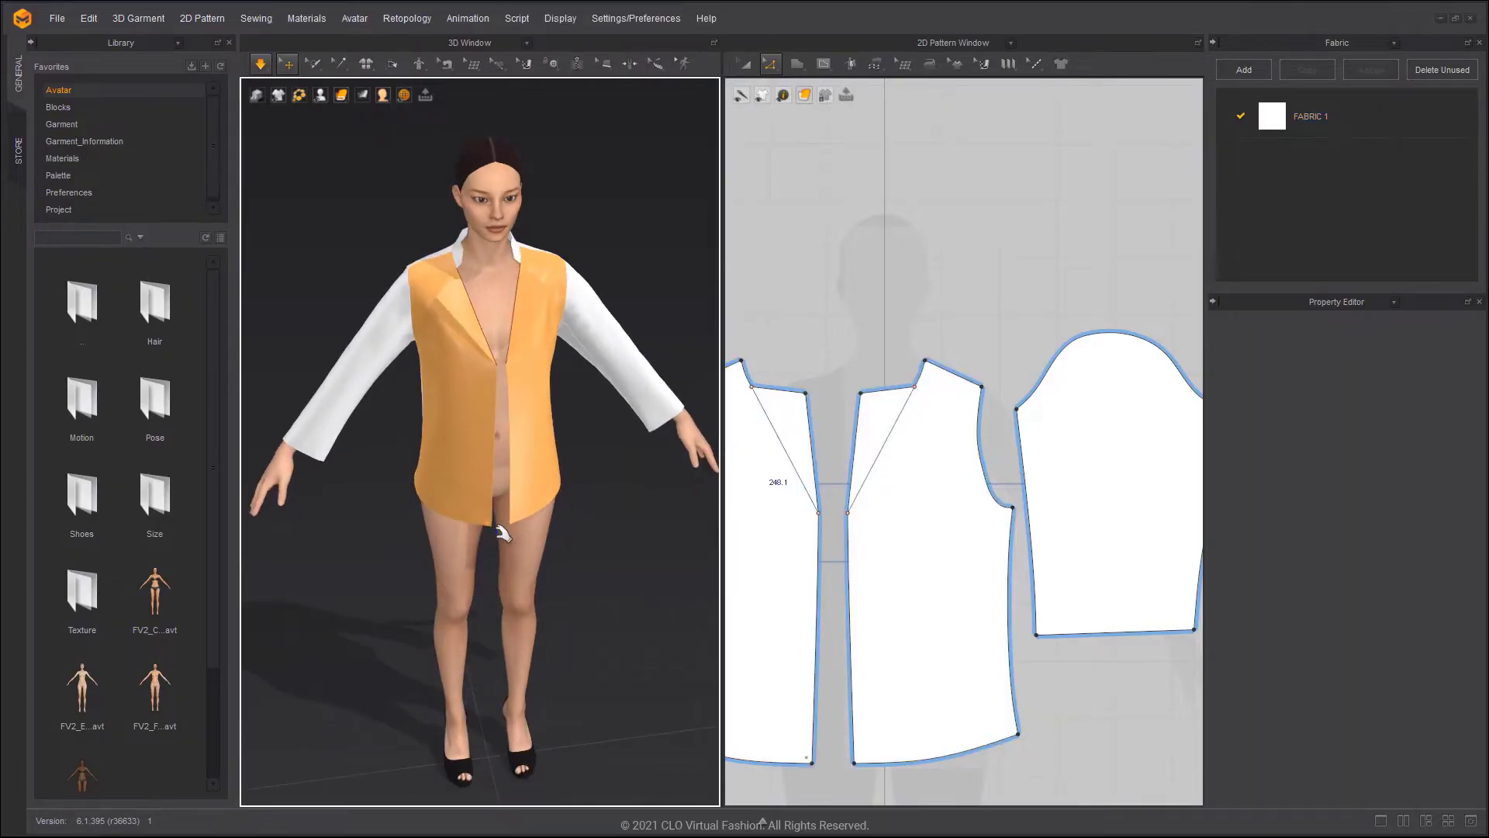
- Pull the front hem corners and centre edges during simulation so that the two front panels overlap neatly
click(502, 527)
drag(502, 527, 515, 529)
right_drag(515, 529, 521, 499)
drag(515, 519, 507, 536)
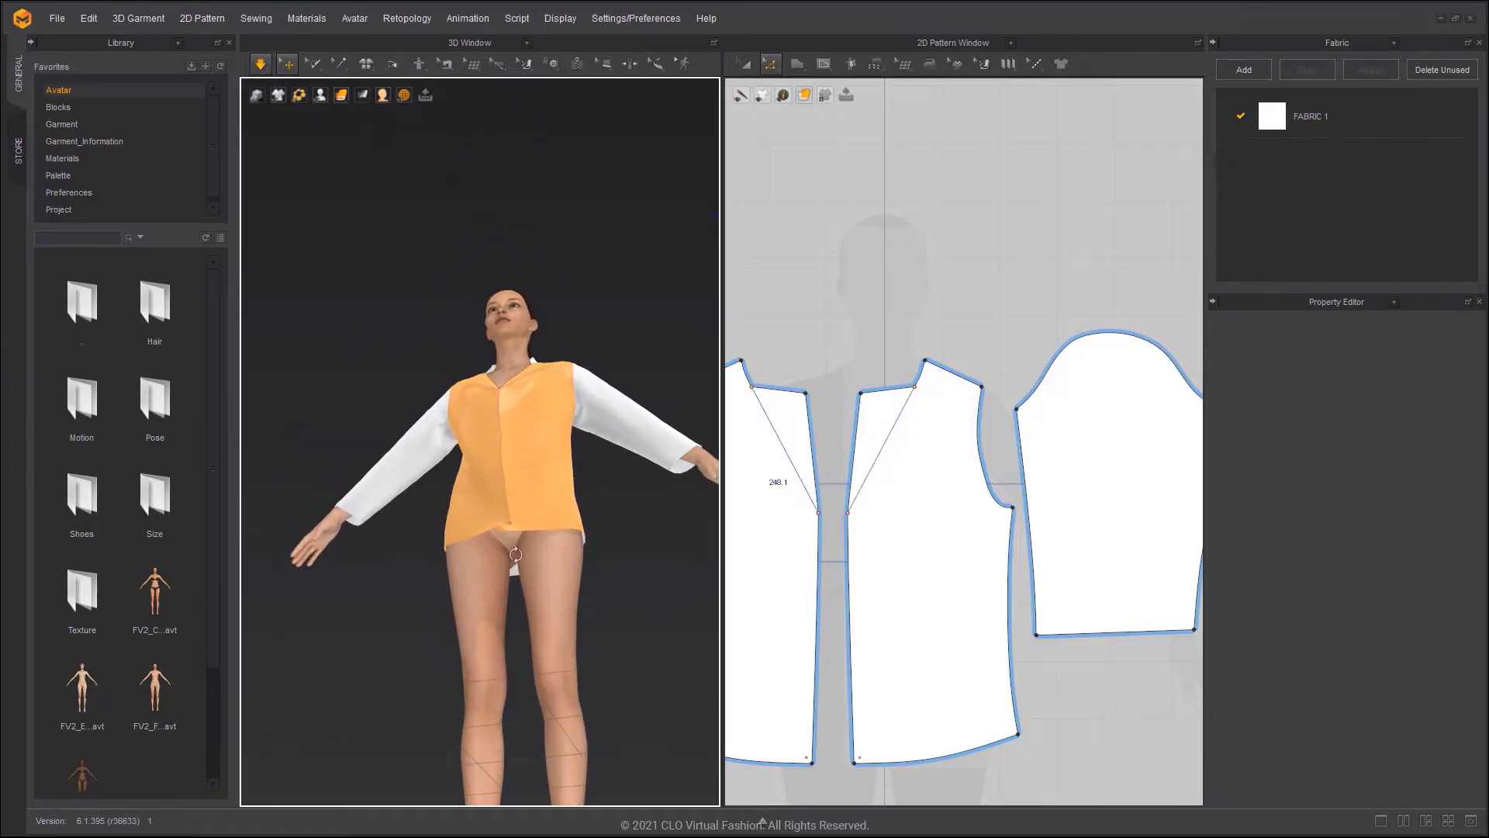
right_drag(516, 555, 521, 640)
mouse_move(510, 420)
mouse_down()
mouse_move(521, 396)
mouse_move(495, 393)
mouse_move(513, 422)
mouse_up()
right_drag(512, 459, 524, 608)
drag(515, 615, 493, 618)
right_drag(512, 572, 546, 609)
- Place a button near the centre front edge of the avatar's left front pattern, just below the lapel fold line
scroll(771, 615, down, 4)
middle_drag(788, 603, 927, 506)
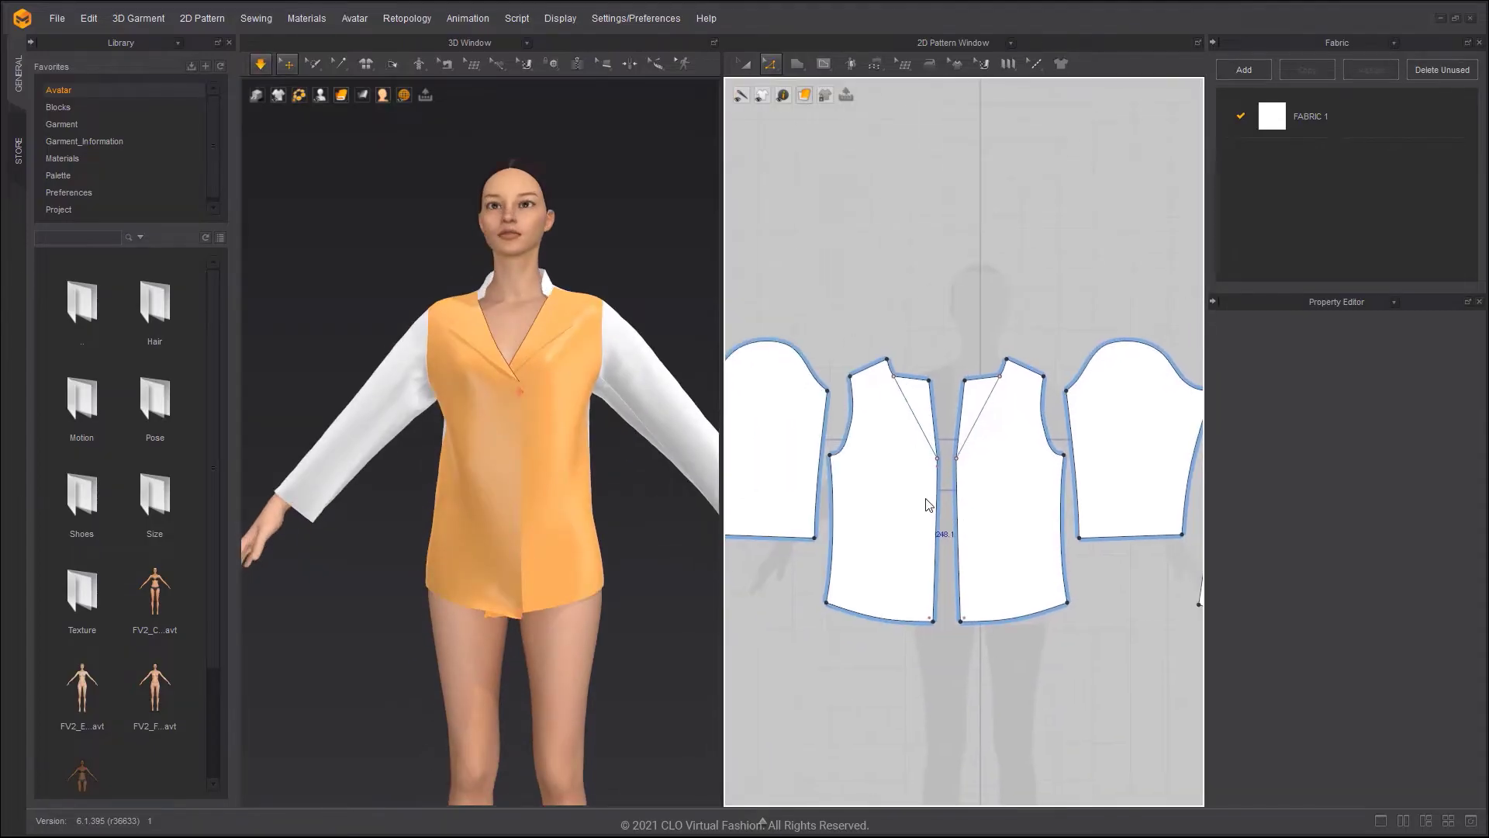
scroll(888, 489, up, 3)
click(561, 68)
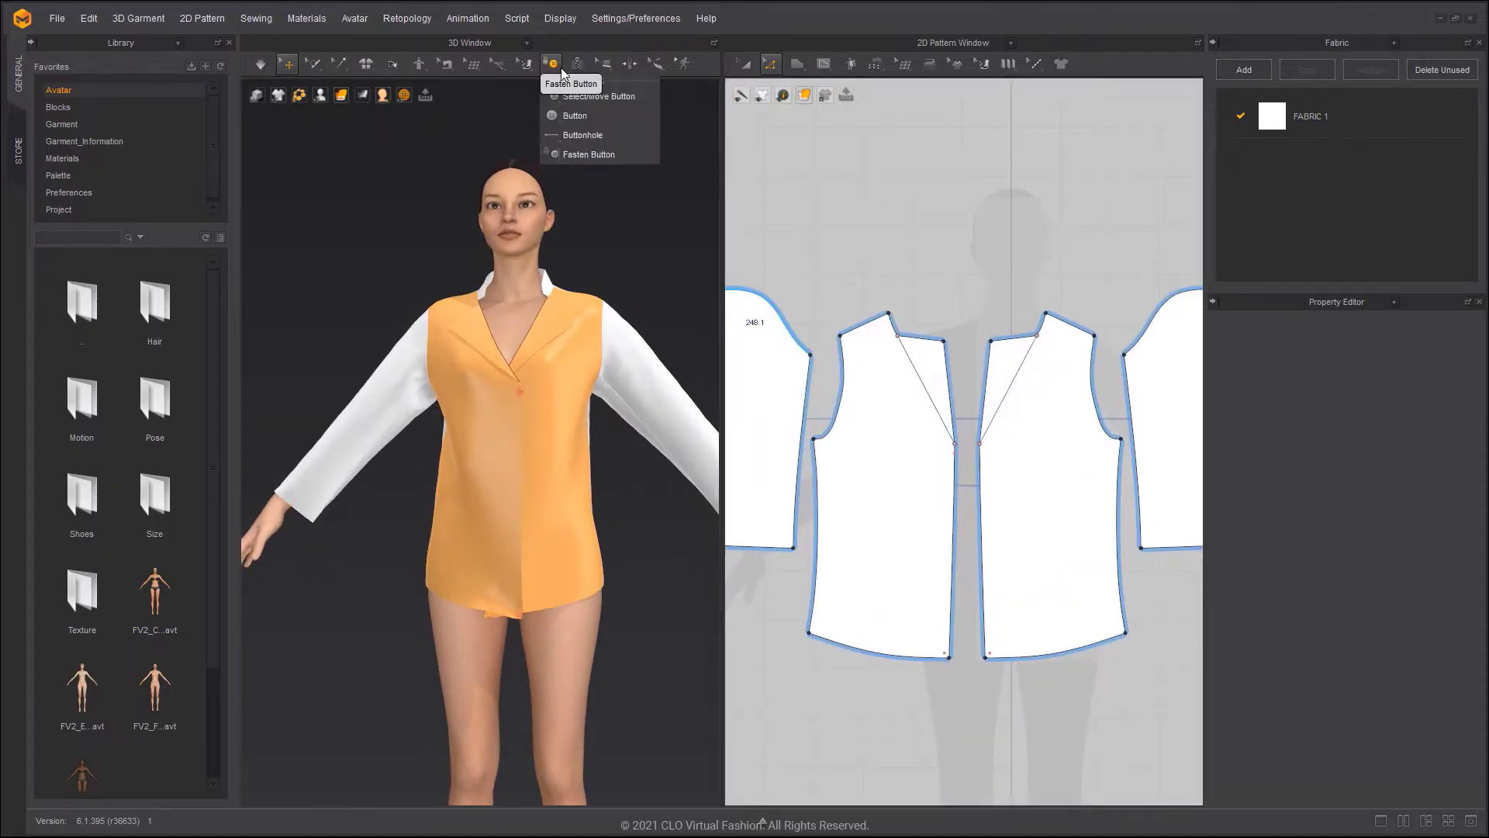
click(632, 117)
scroll(980, 442, up, 3)
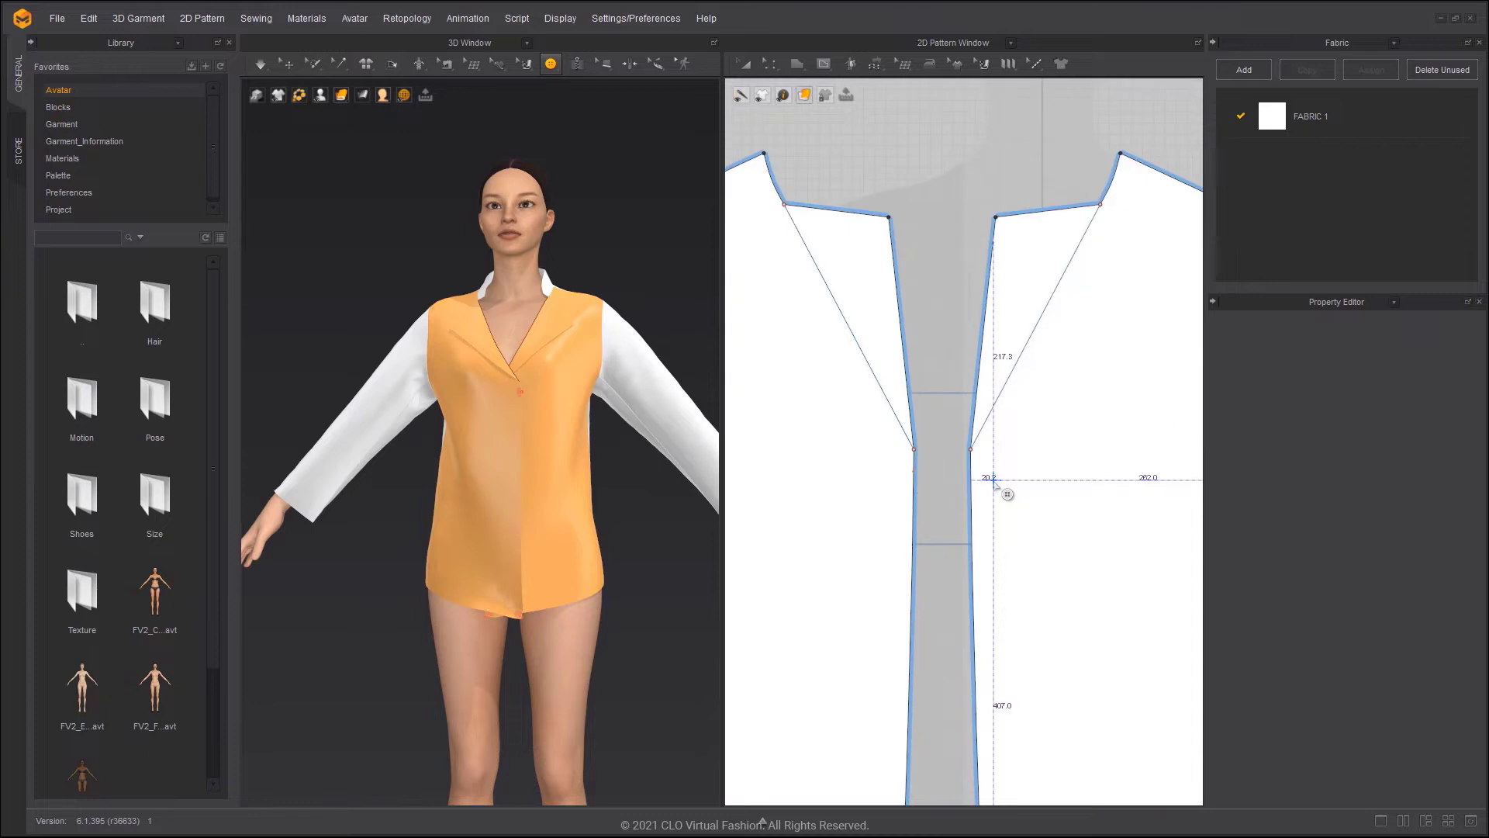
middle_drag(1009, 509, 999, 275)
scroll(995, 271, down, 1)
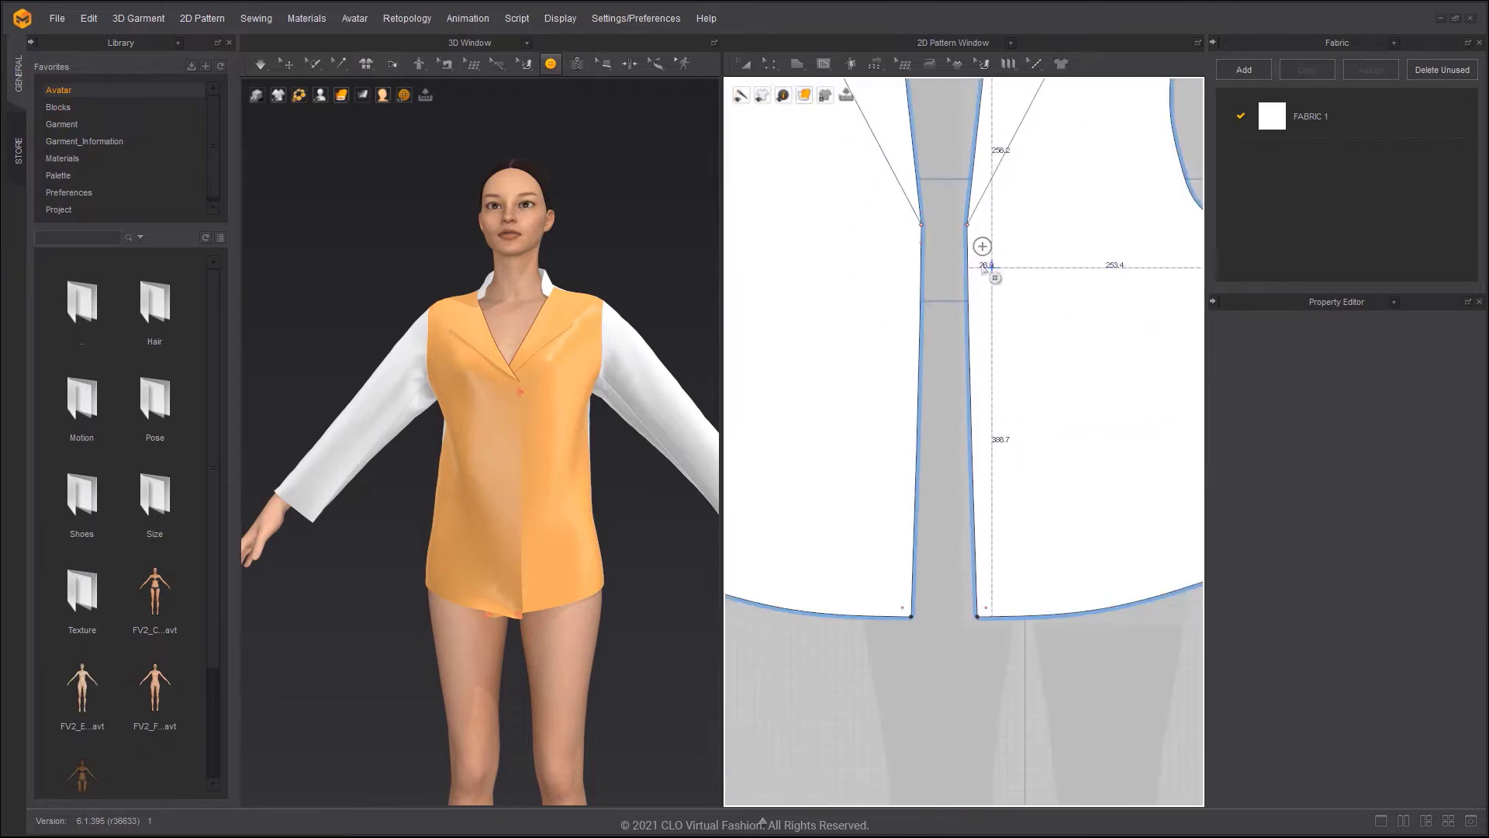
- Copy the button and paste 3 more down the front edge at an interval of 112.7 mm
click(550, 64)
click(565, 96)
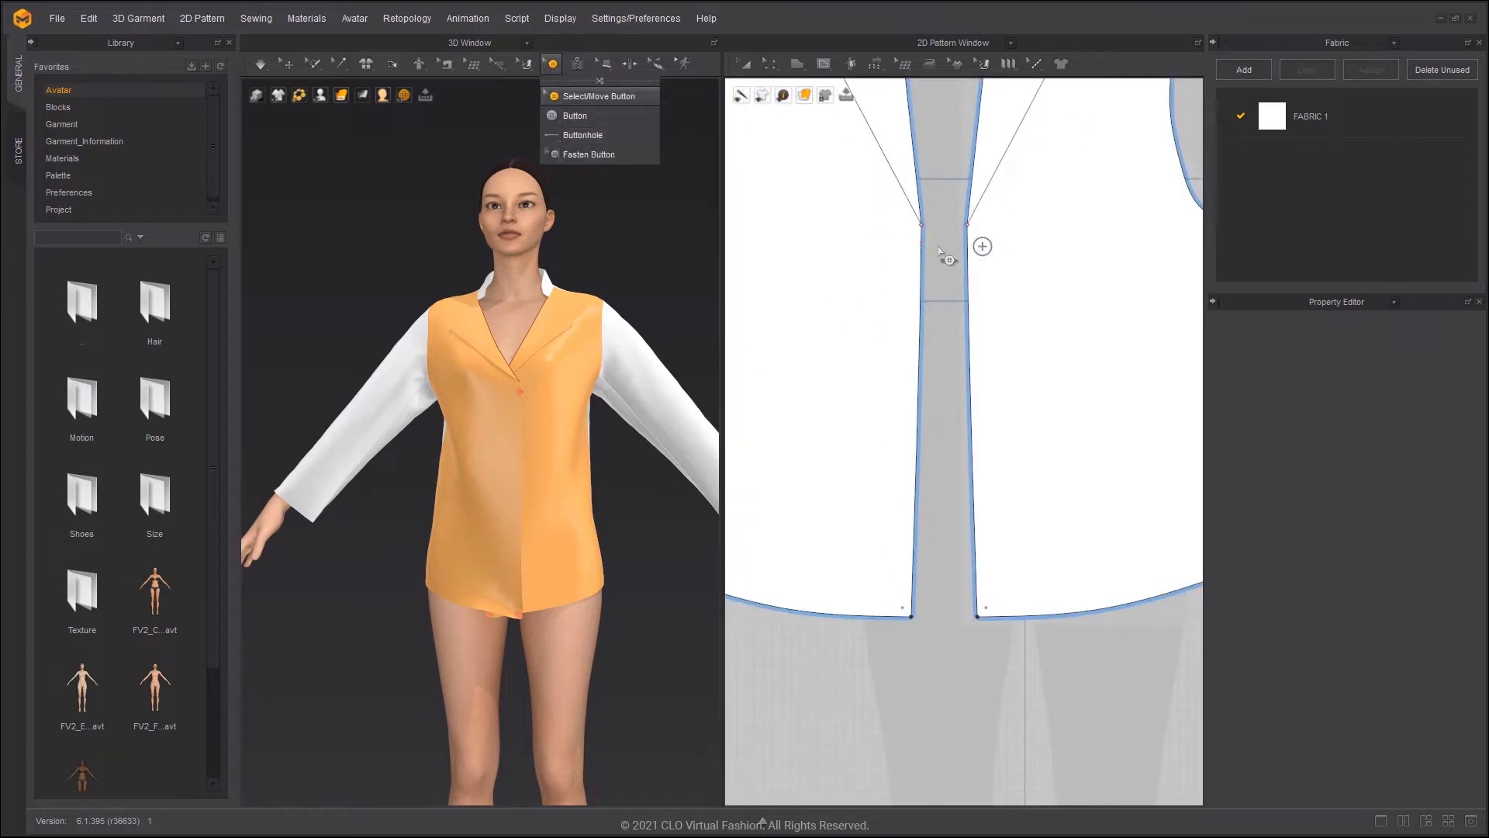
scroll(942, 246, up, 2)
click(996, 247)
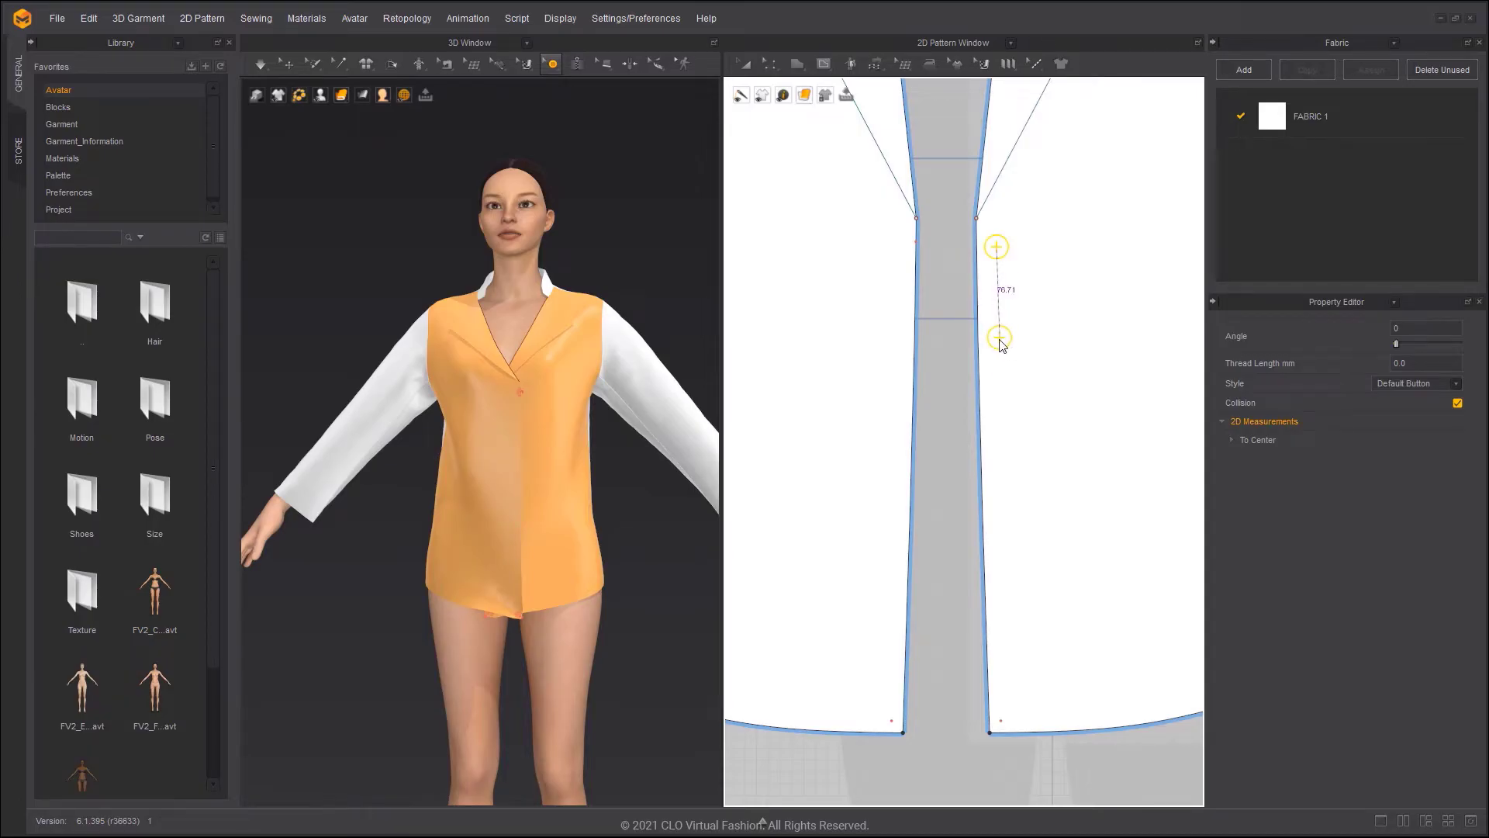
click(1000, 339)
click(836, 374)
click(836, 374)
drag(834, 357, 835, 357)
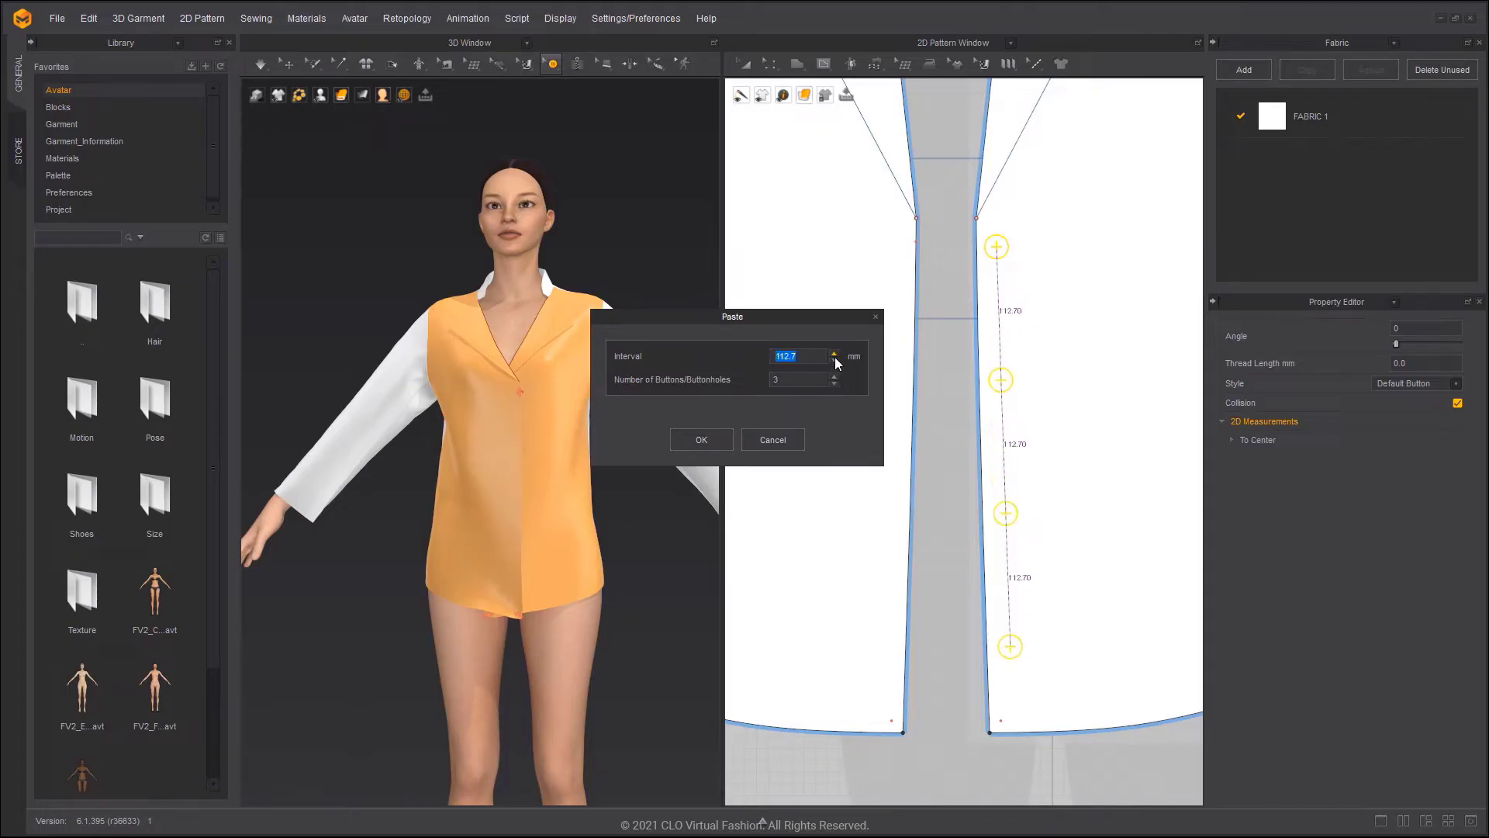
click(724, 437)
- Duplicate all four buttons to the symmetric front pattern and convert the duplicates to buttonholes
drag(552, 64, 559, 93)
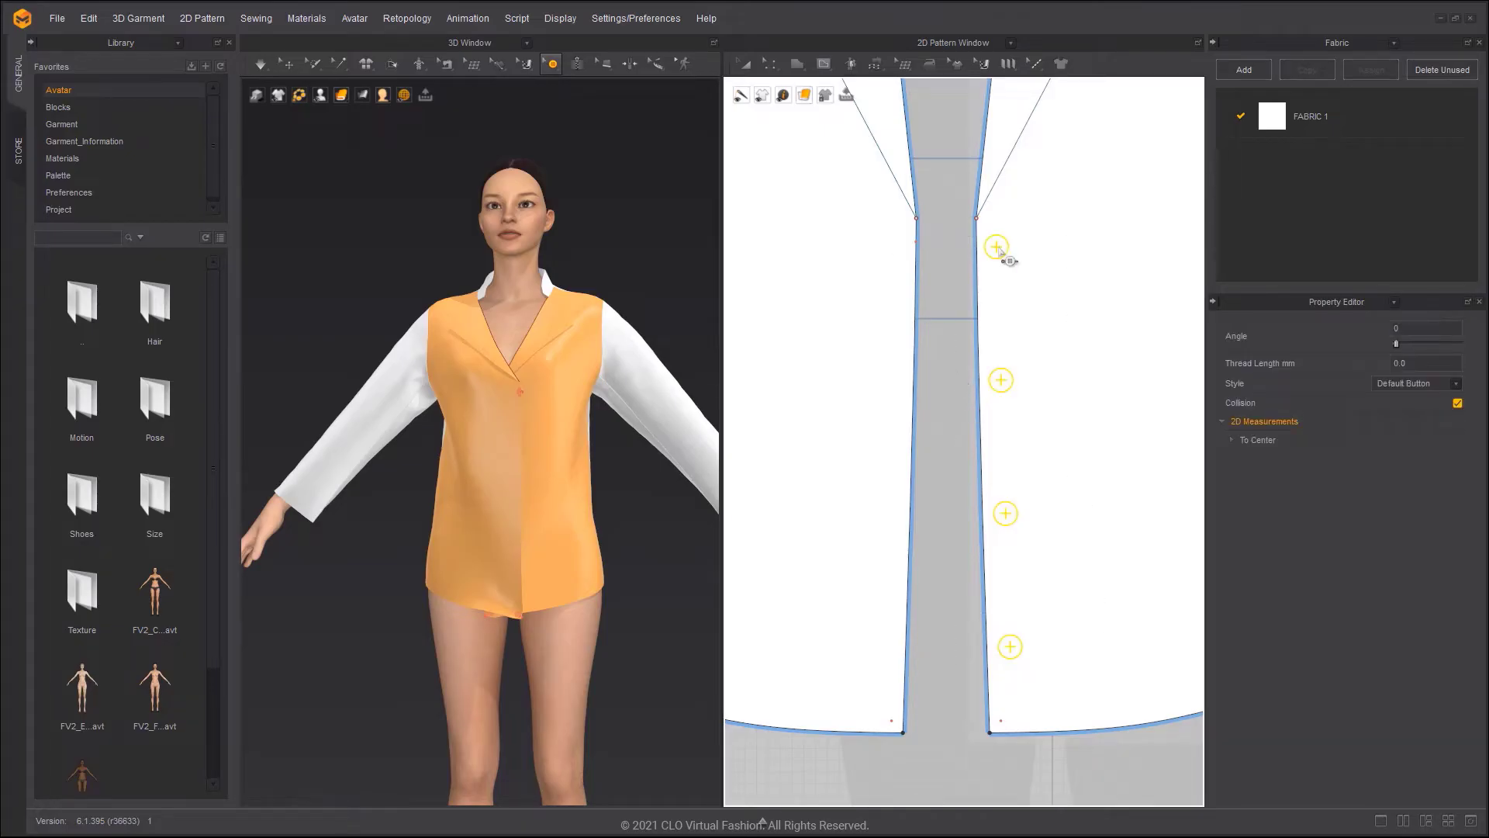
right_click(1001, 251)
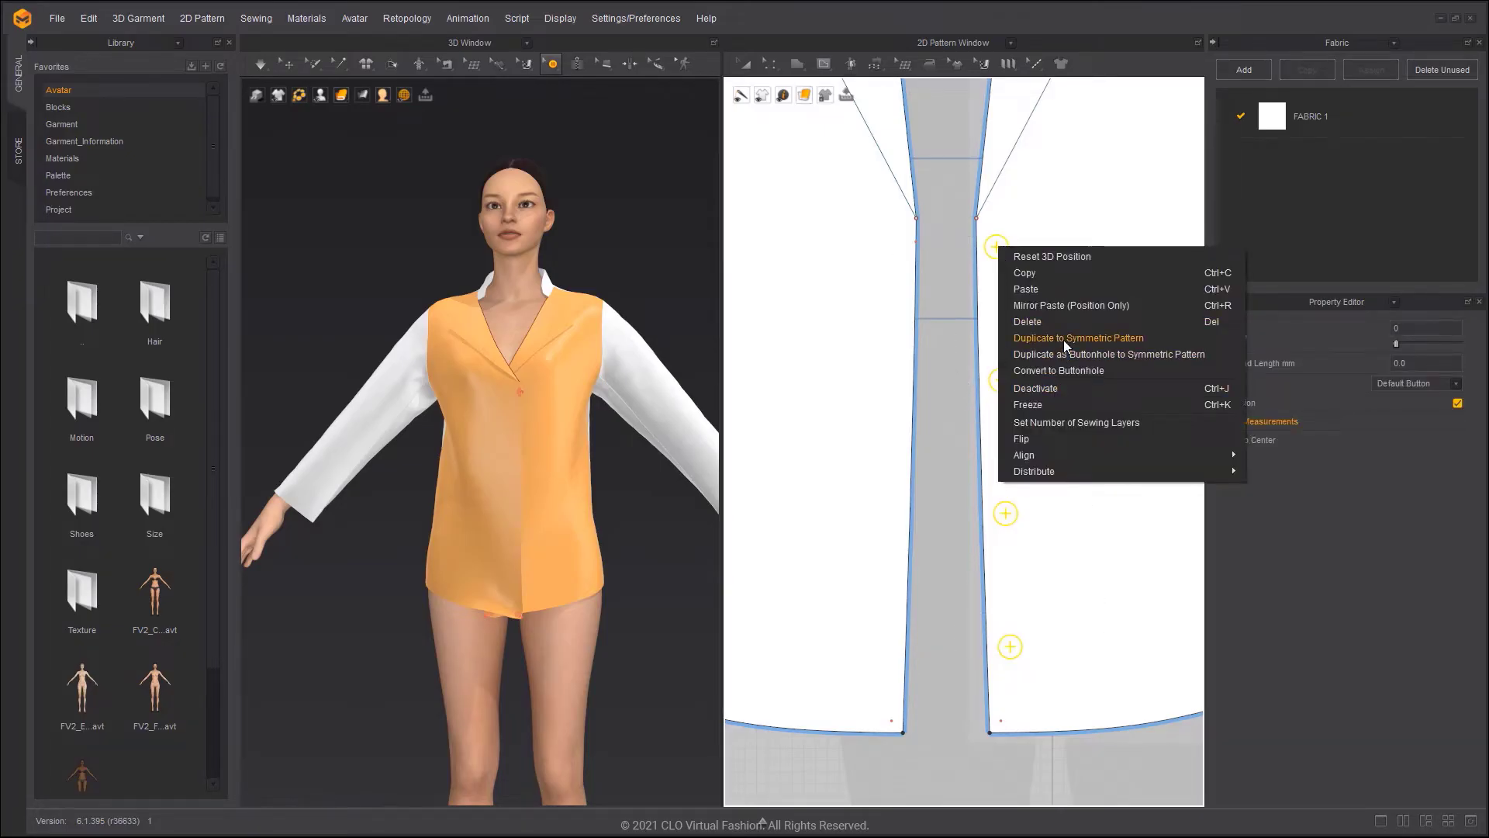
click(1036, 338)
right_click(888, 249)
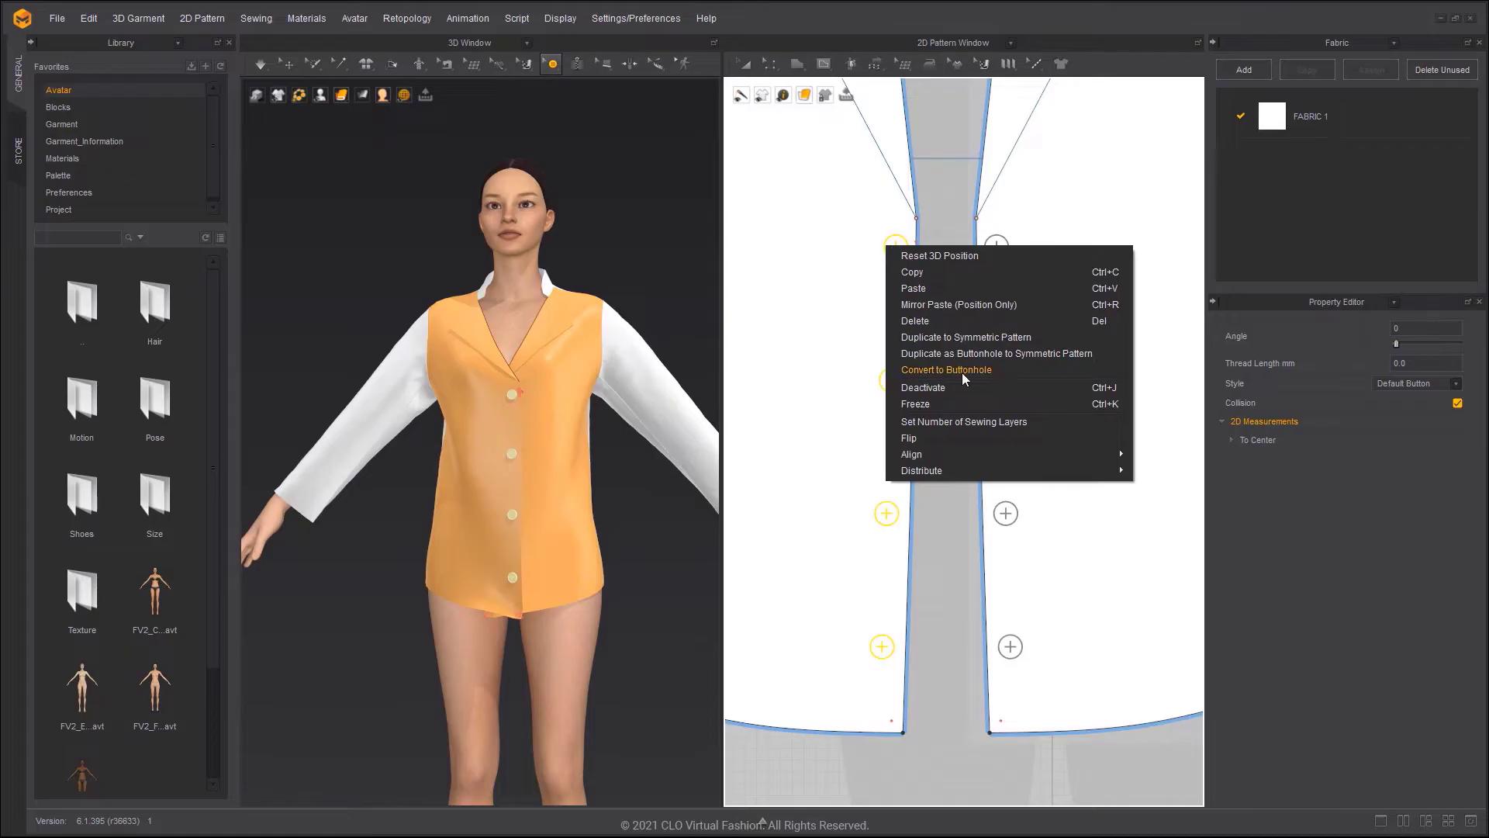
click(962, 372)
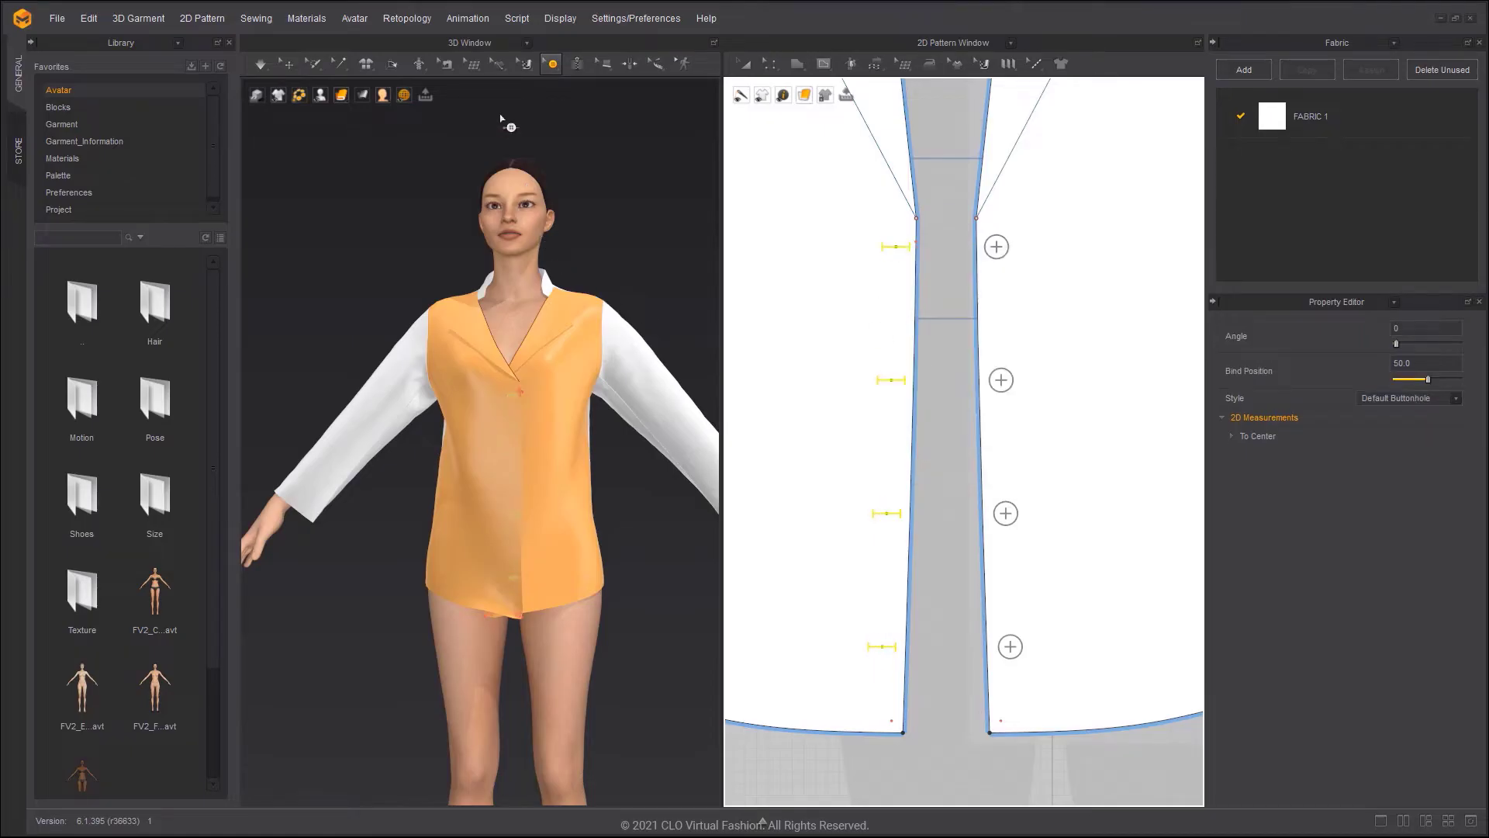
- Fasten the four buttons to their matching buttonholes on the opposite front panel
click(551, 63)
click(613, 157)
drag(937, 222, 1110, 738)
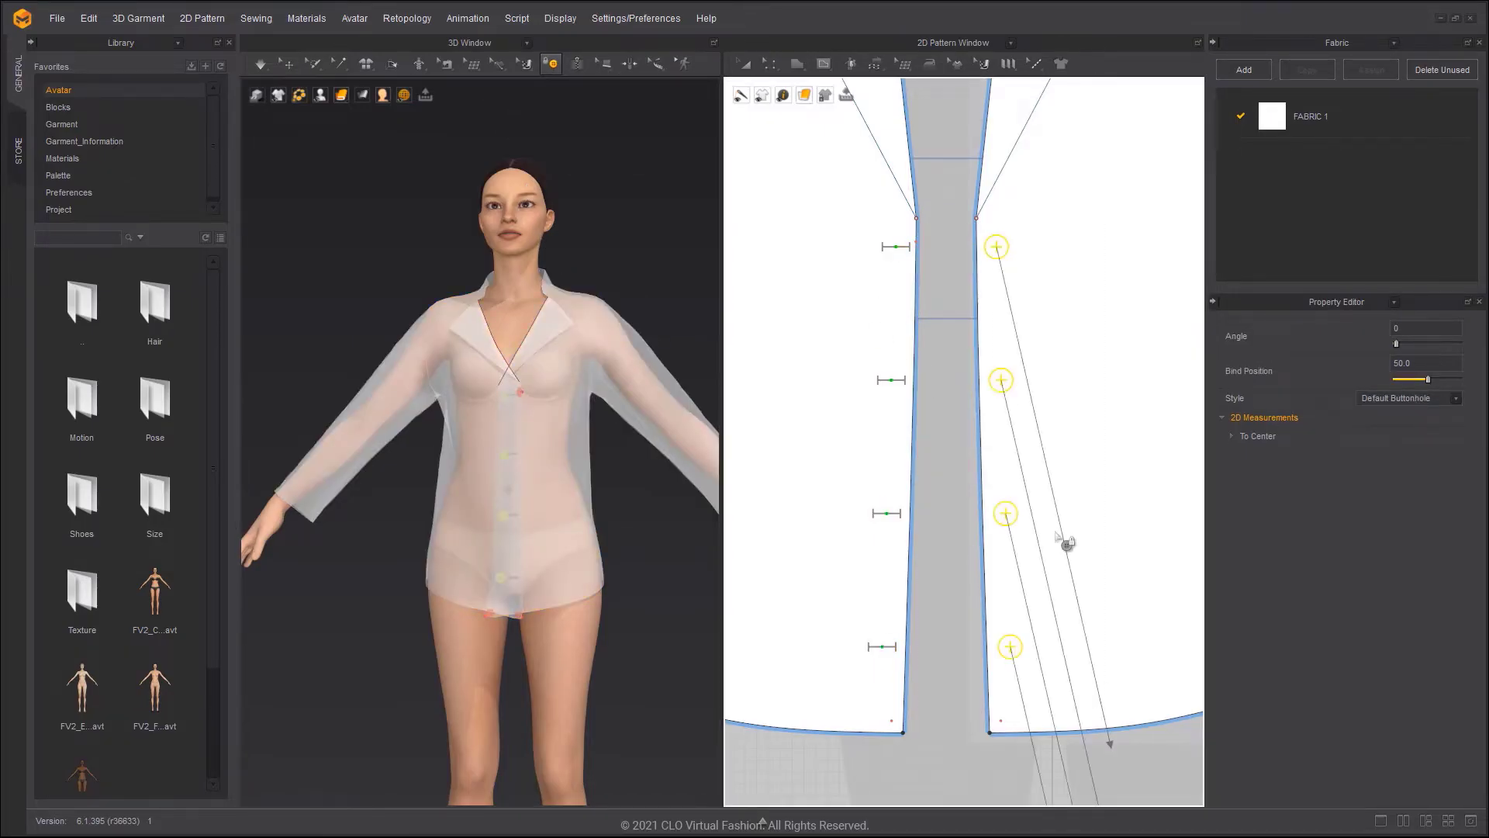
click(890, 250)
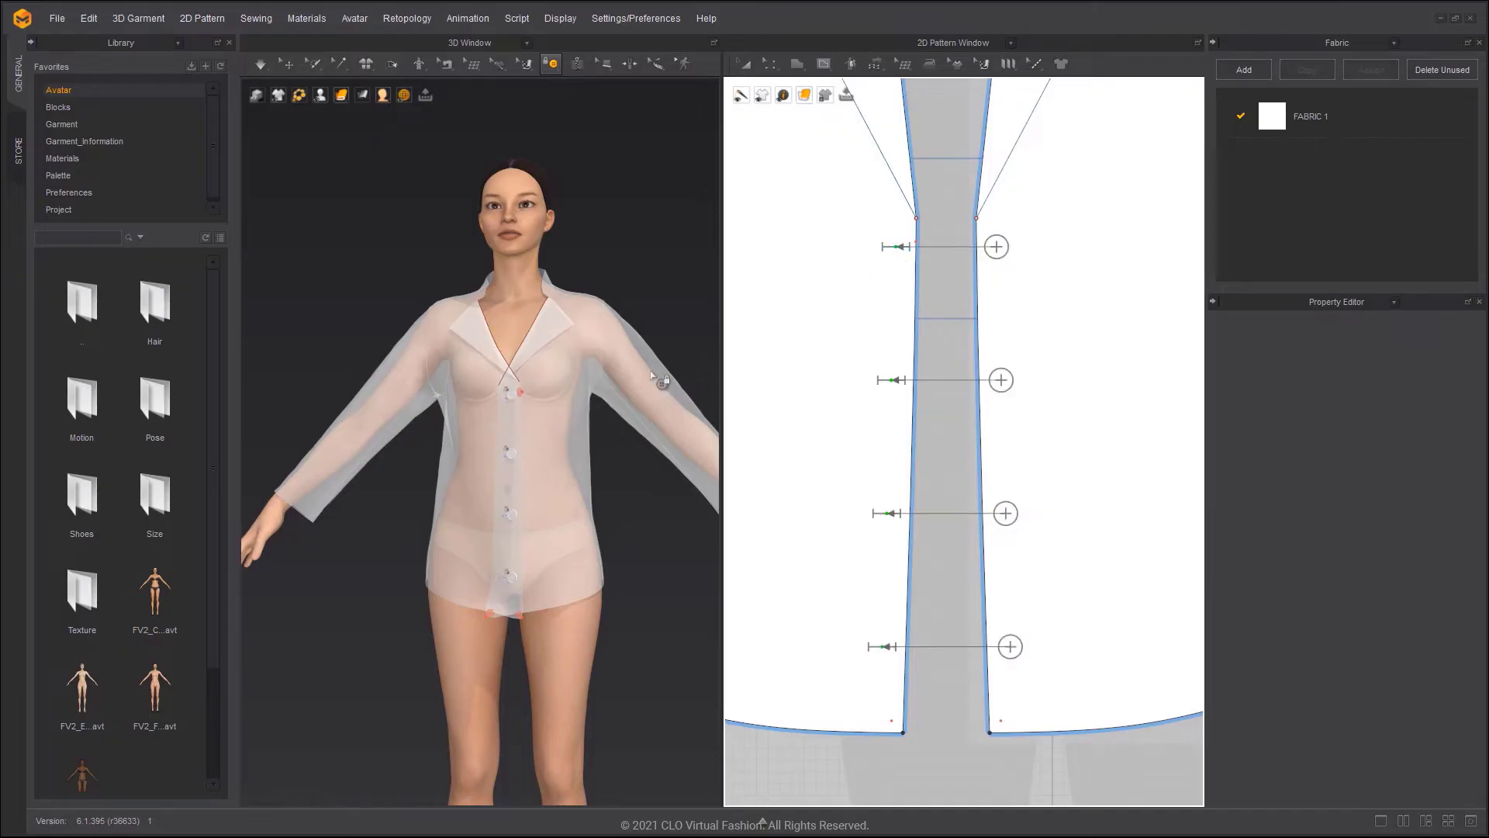
key(q)
right_drag(591, 405, 628, 445)
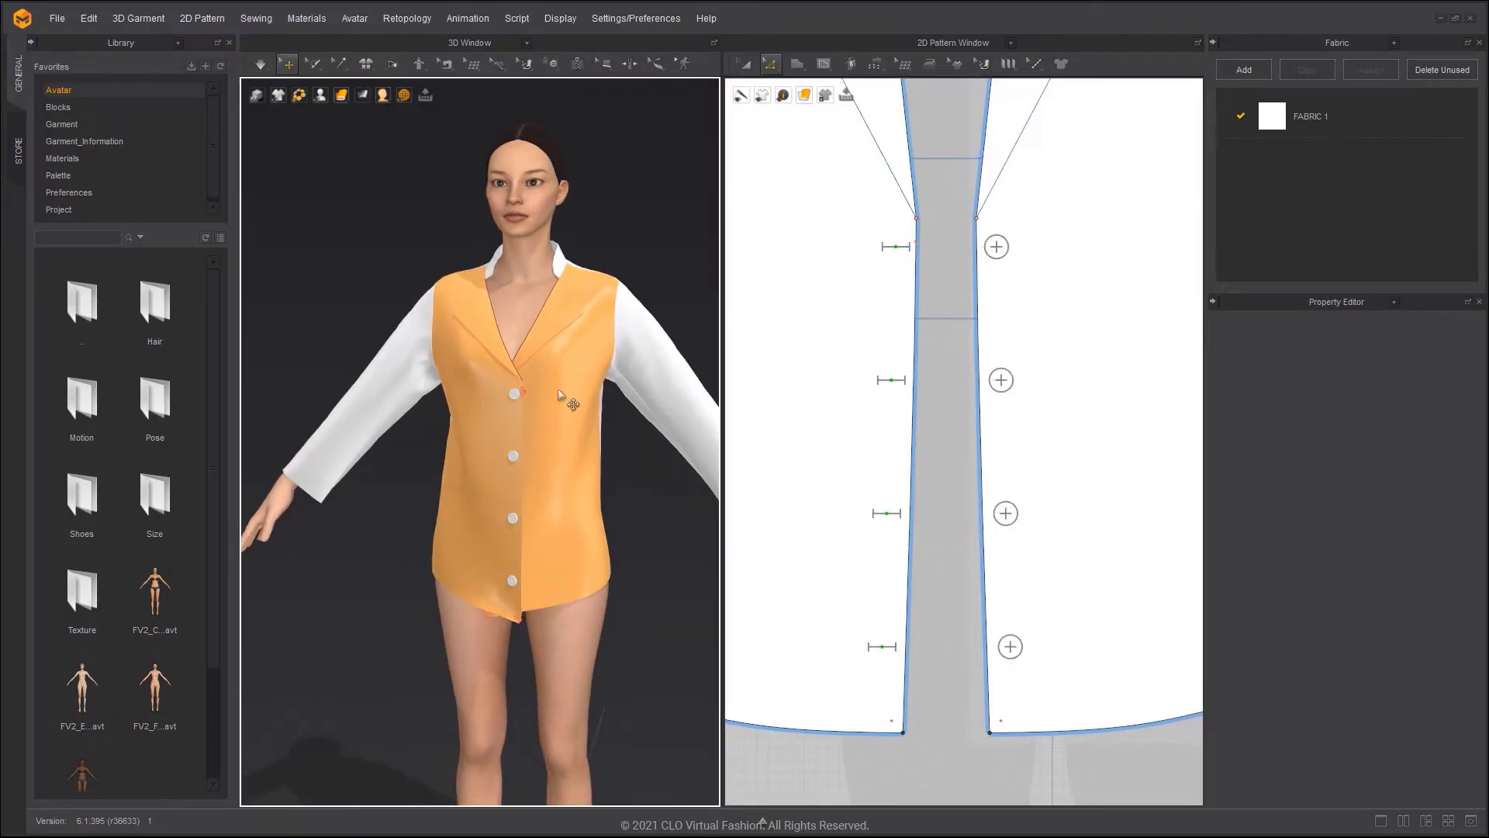
- Simulate the fastened front opening and unstrengthen both front patterns
key(space)
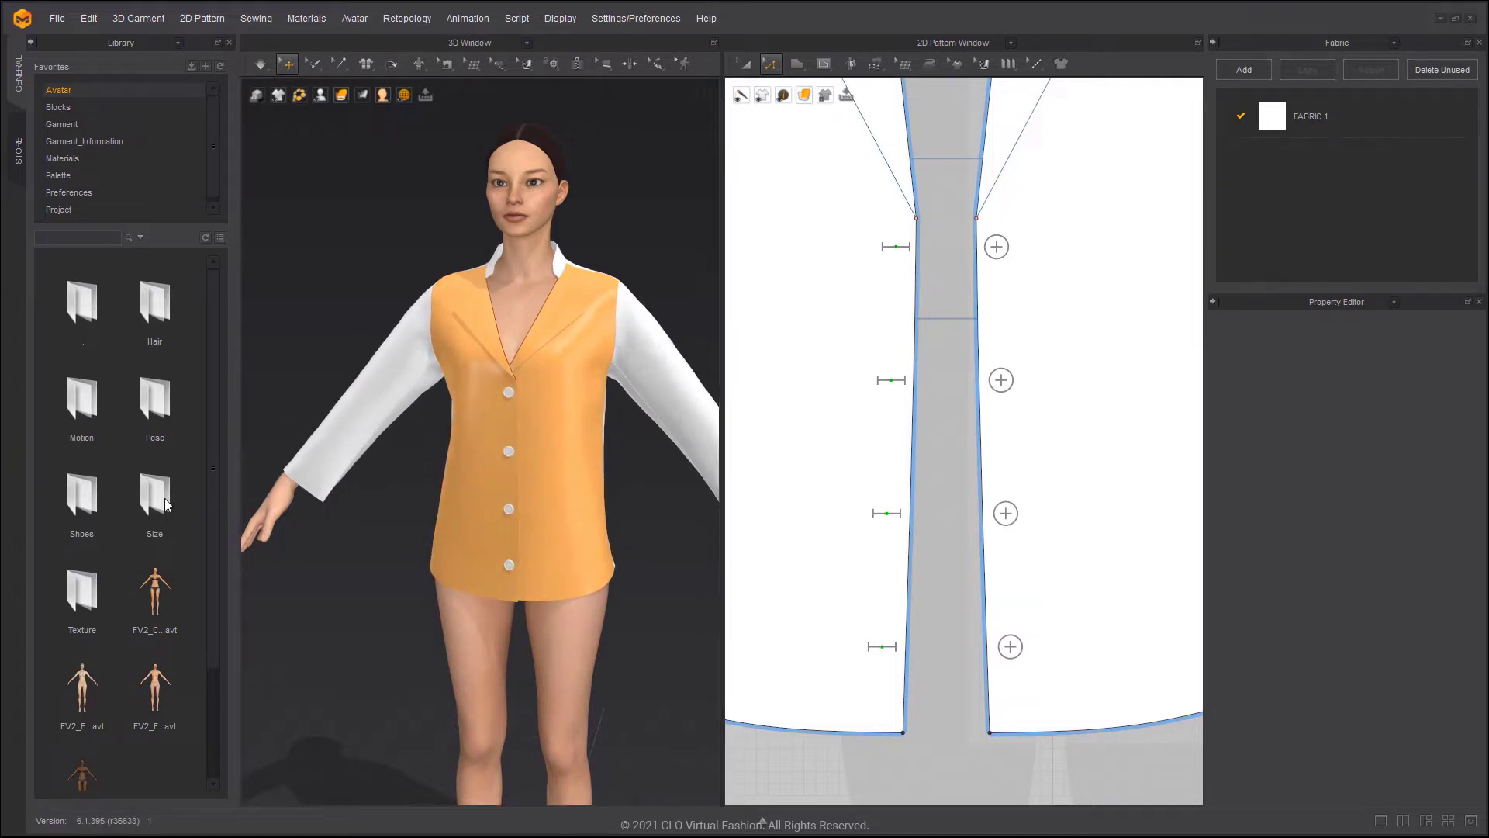
click(517, 450)
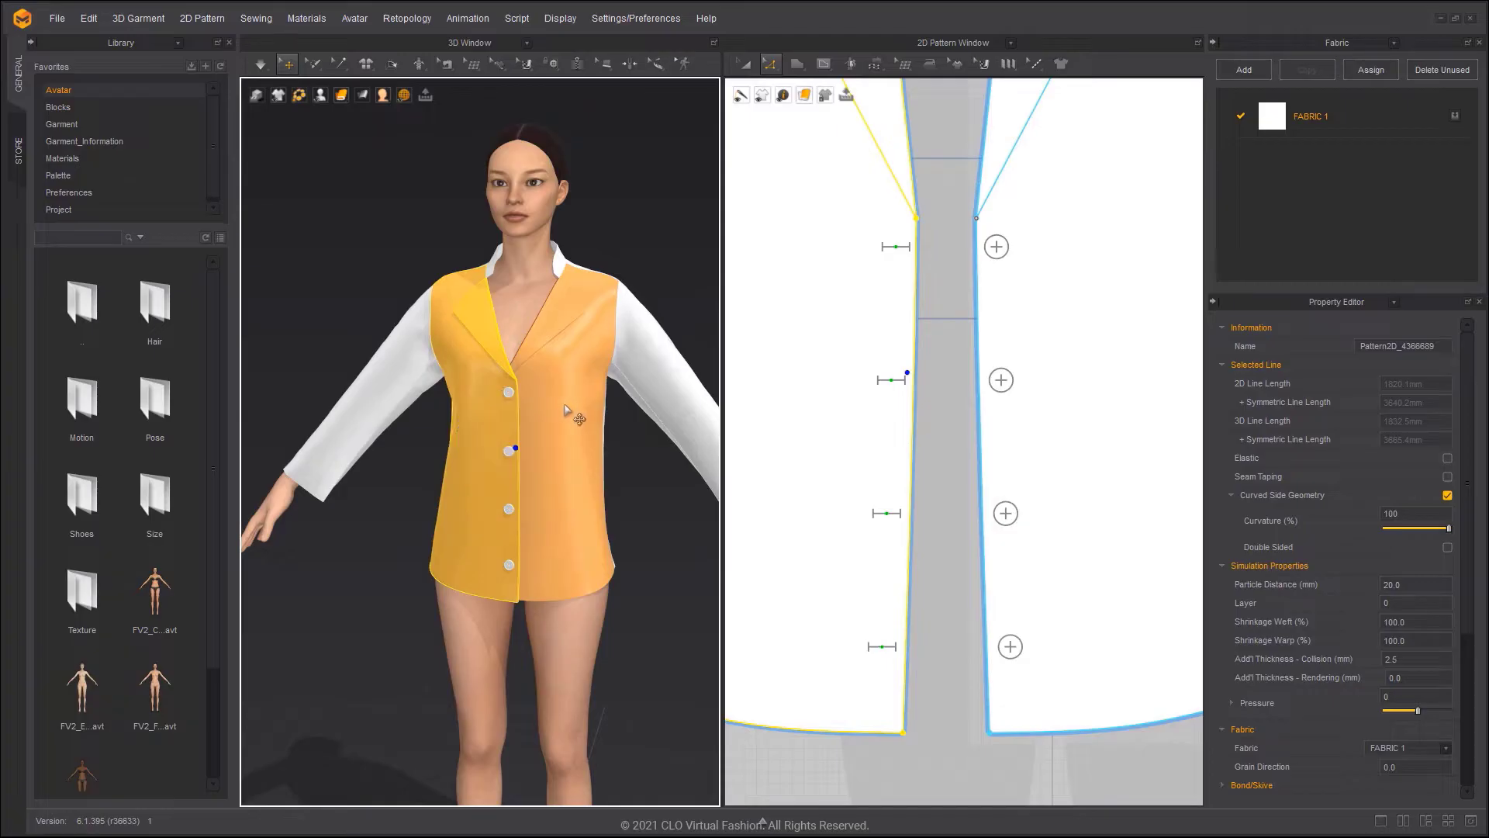
shift+click(558, 412)
right_click(559, 403)
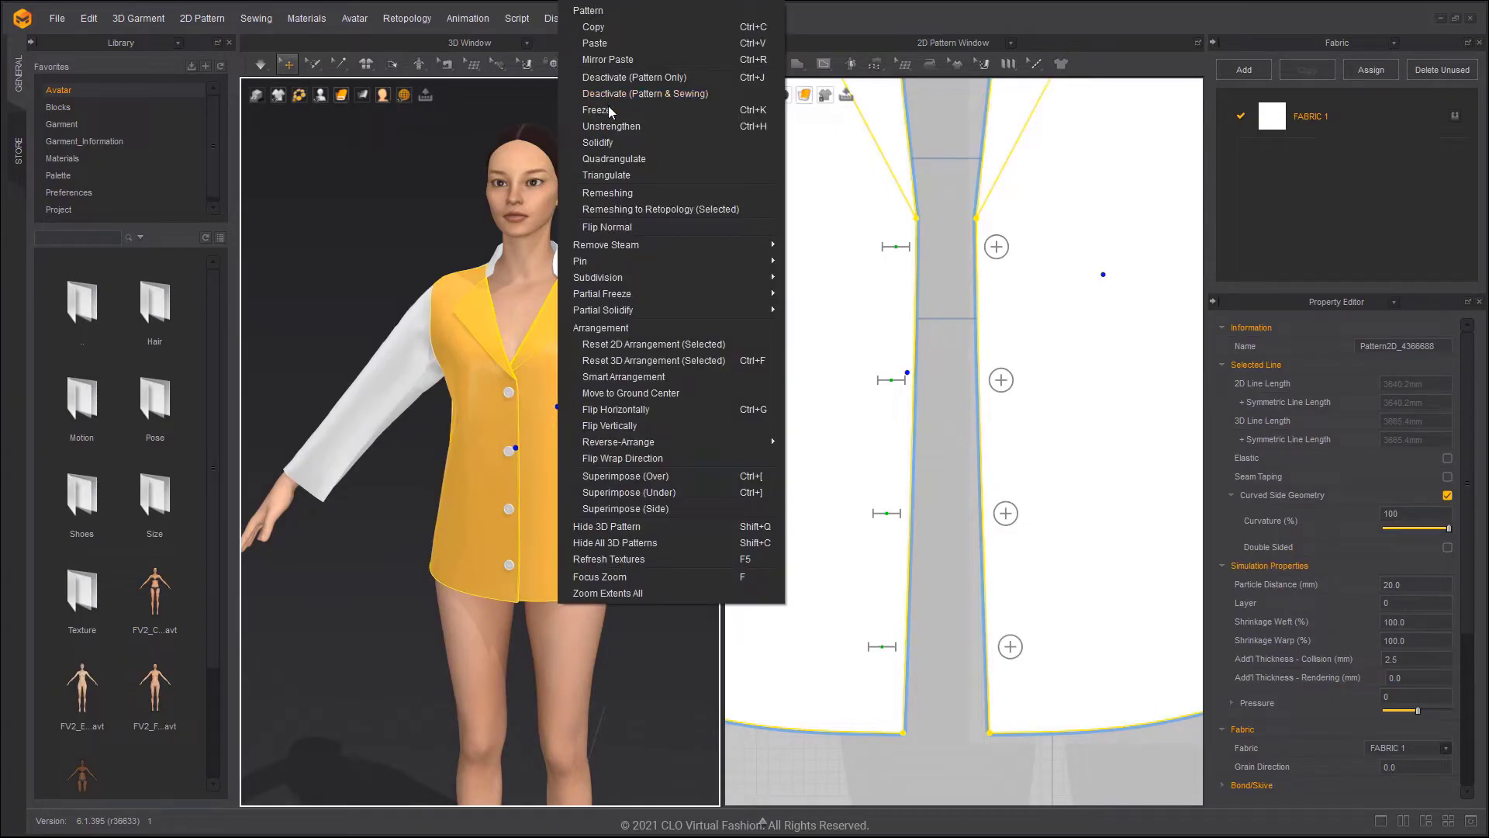
click(632, 183)
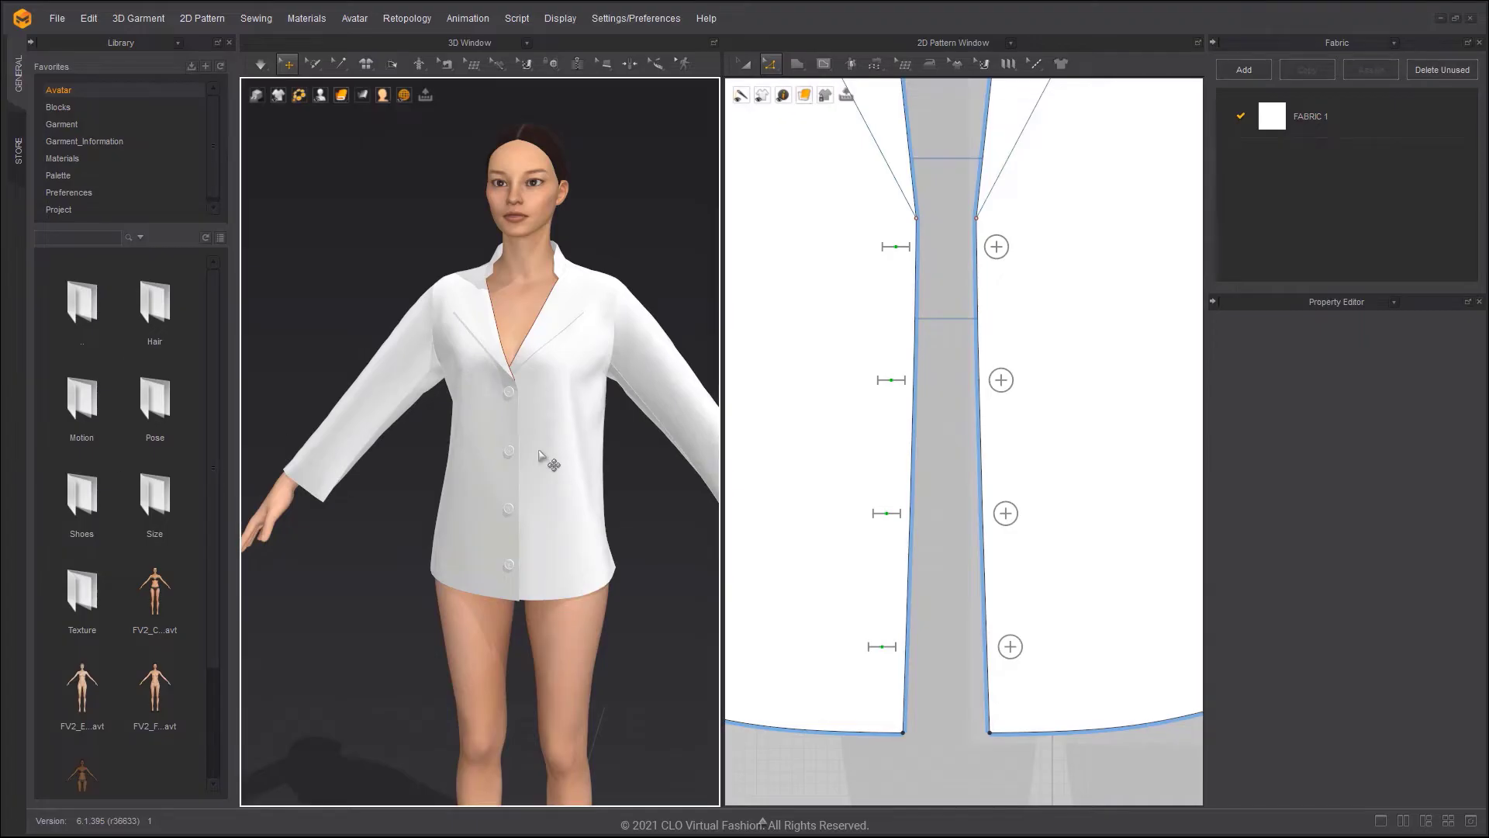
- Activate the deactivated collar pattern above the collar stand
key(2)
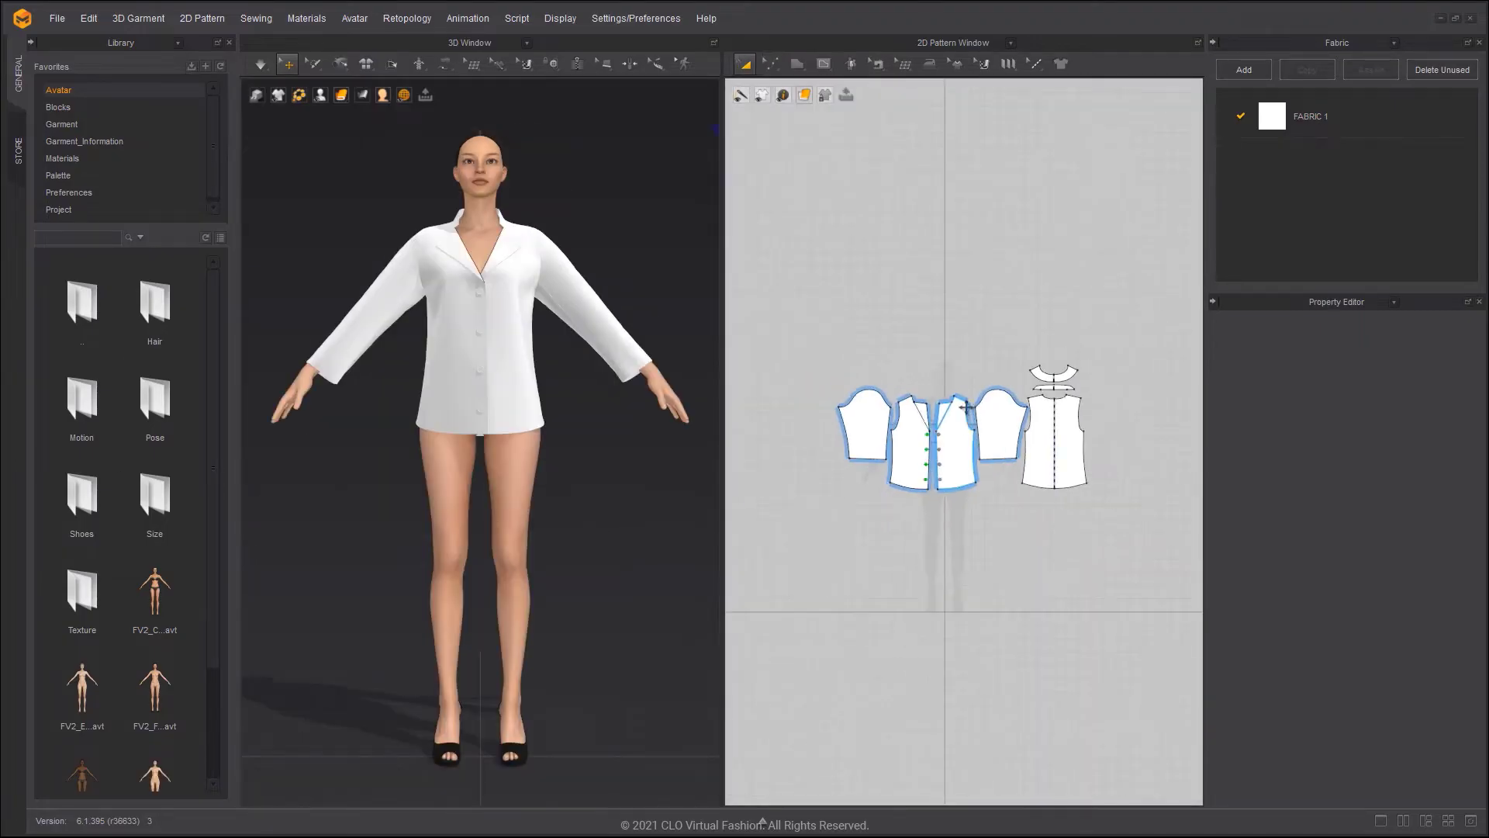
middle_drag(1007, 388, 939, 413)
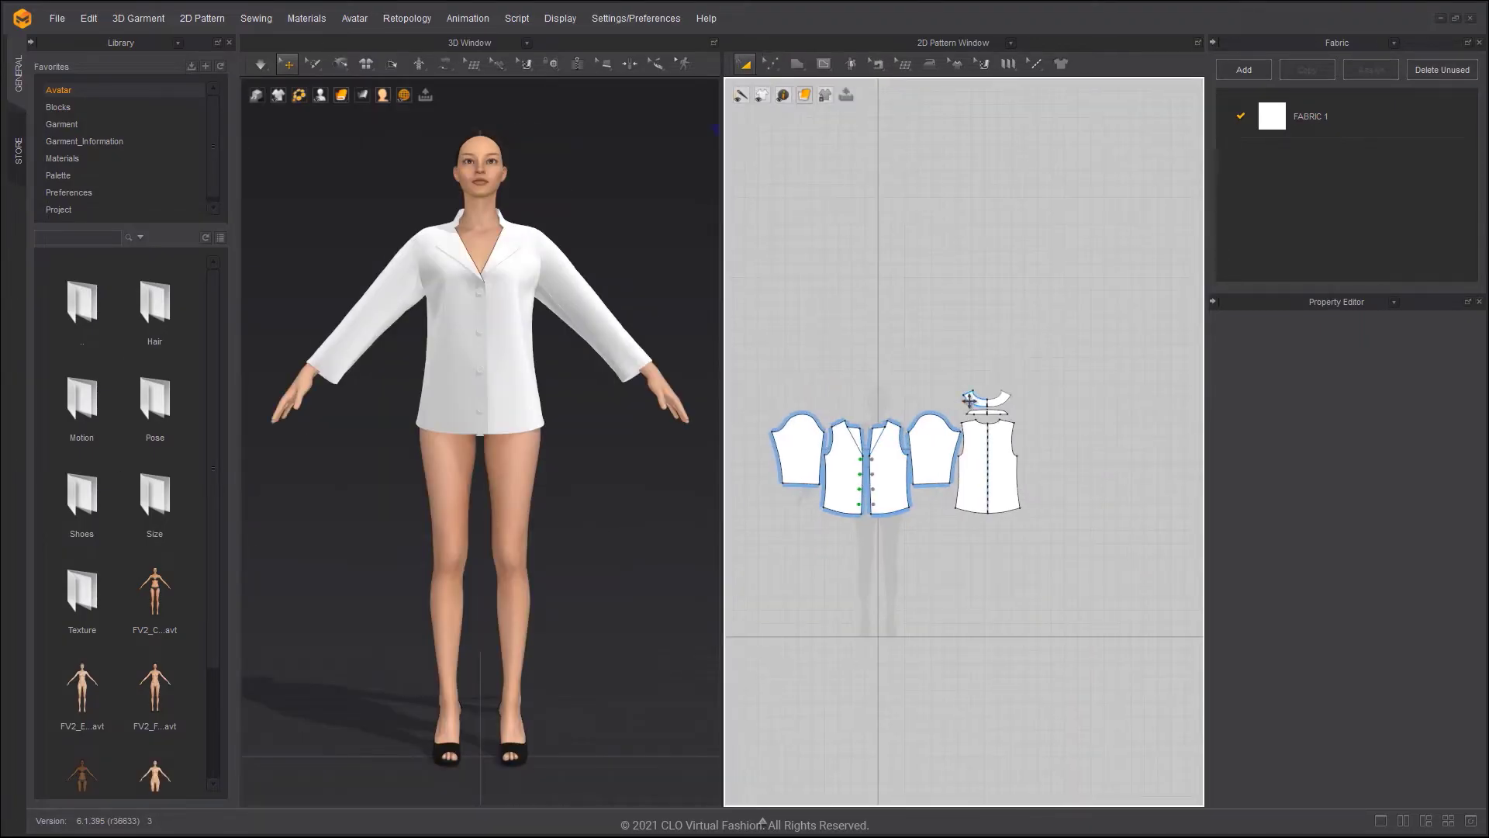
click(969, 399)
middle_drag(667, 189, 628, 247)
right_click(677, 206)
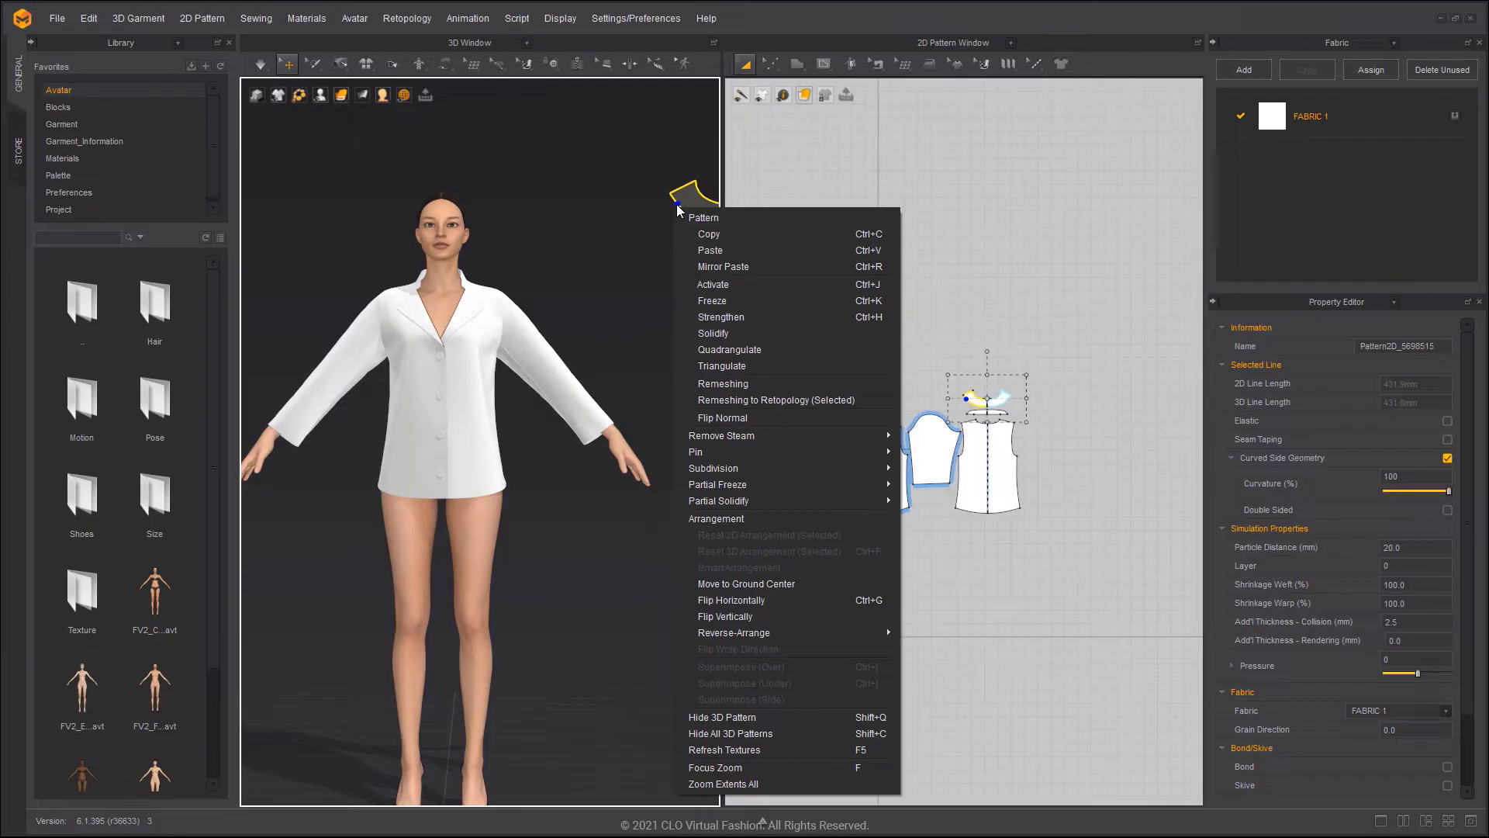
right_click(680, 208)
right_click(683, 205)
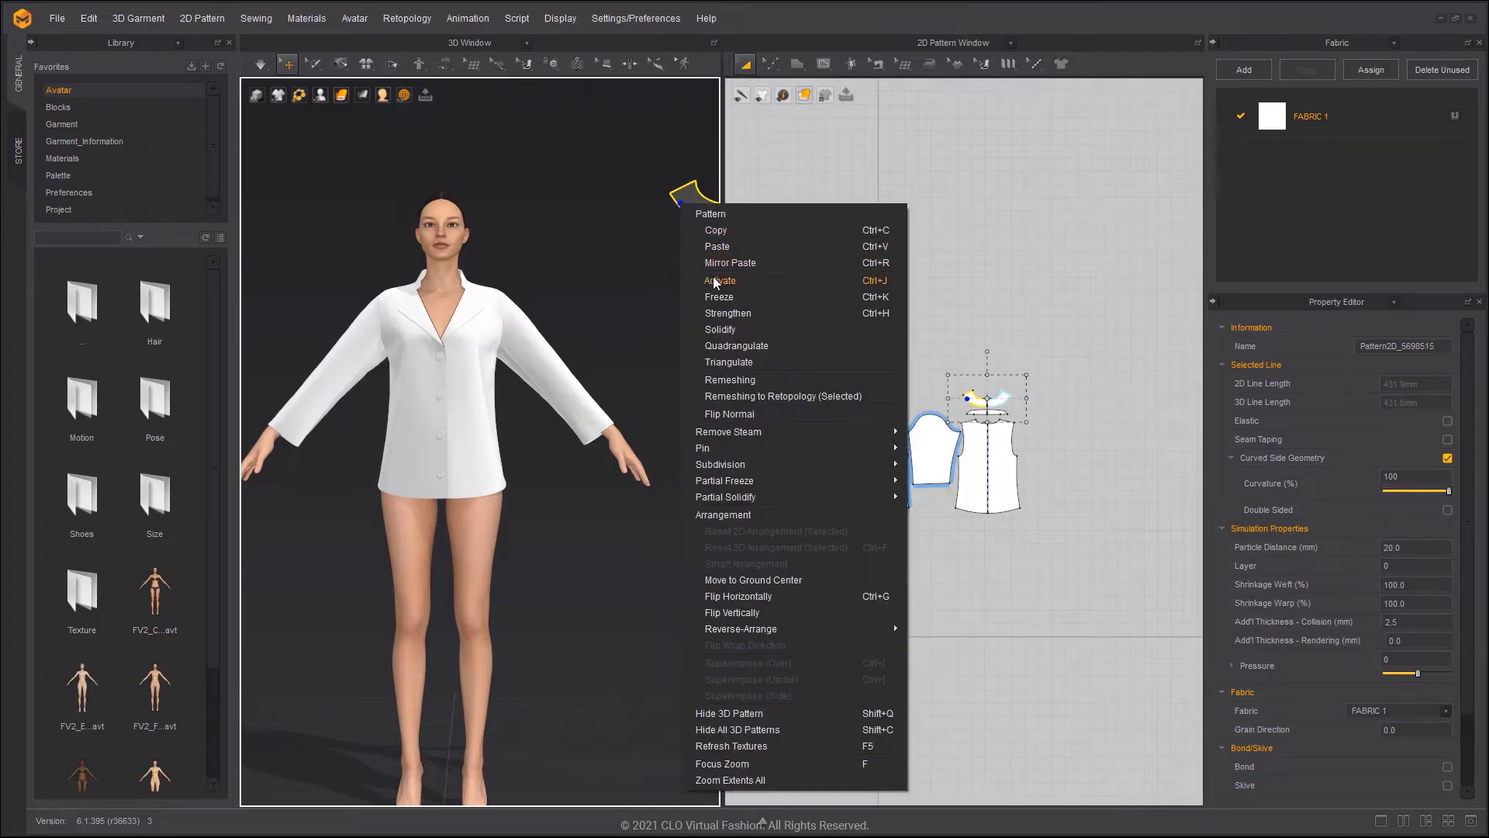
click(715, 281)
- Sew the collar's inner curved edge to the upper edge of the collar stand with Segment Sewing
scroll(983, 398, up, 8)
key(n)
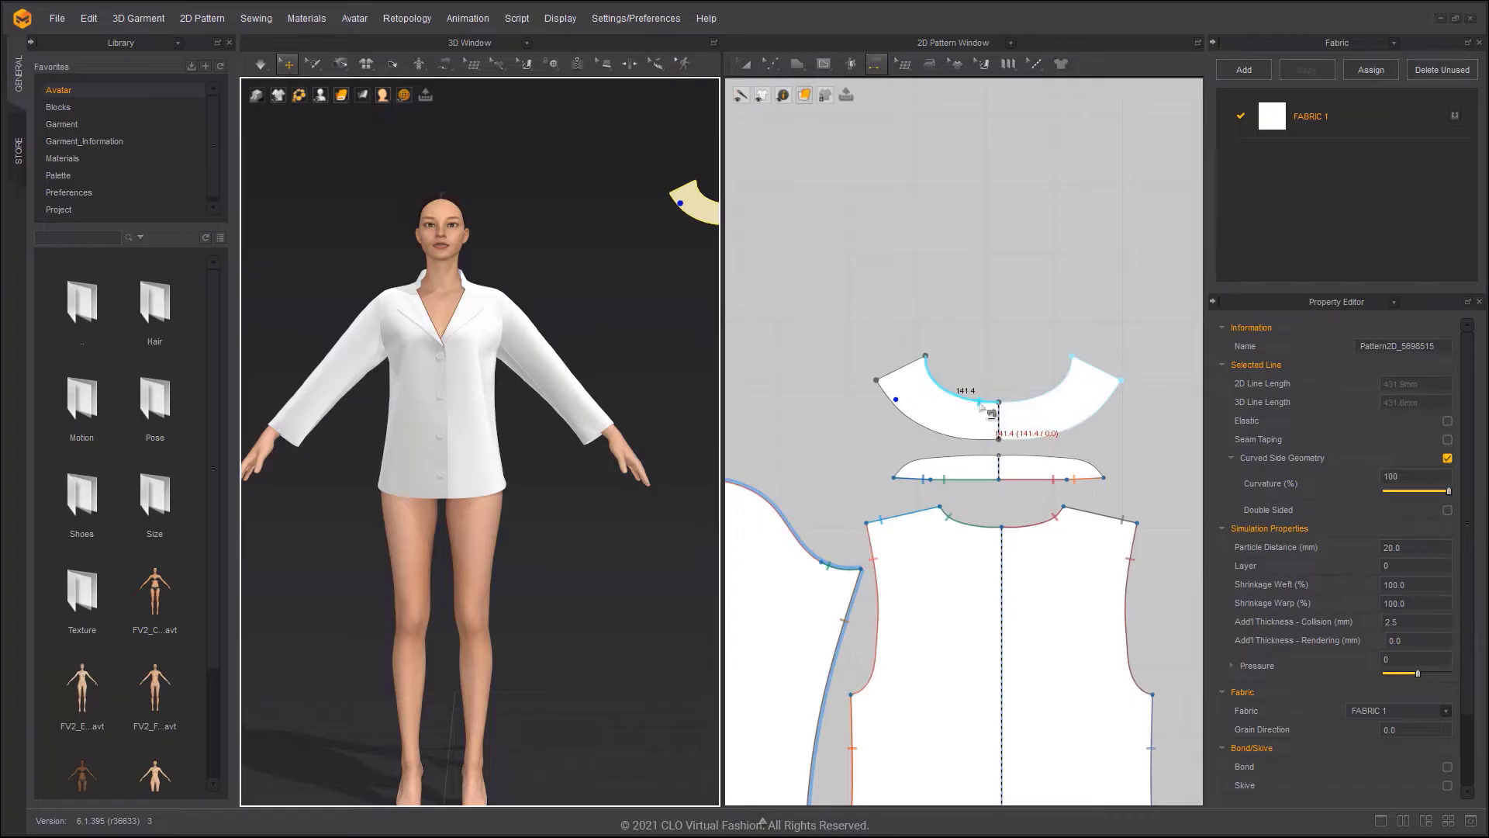
click(981, 403)
click(1022, 457)
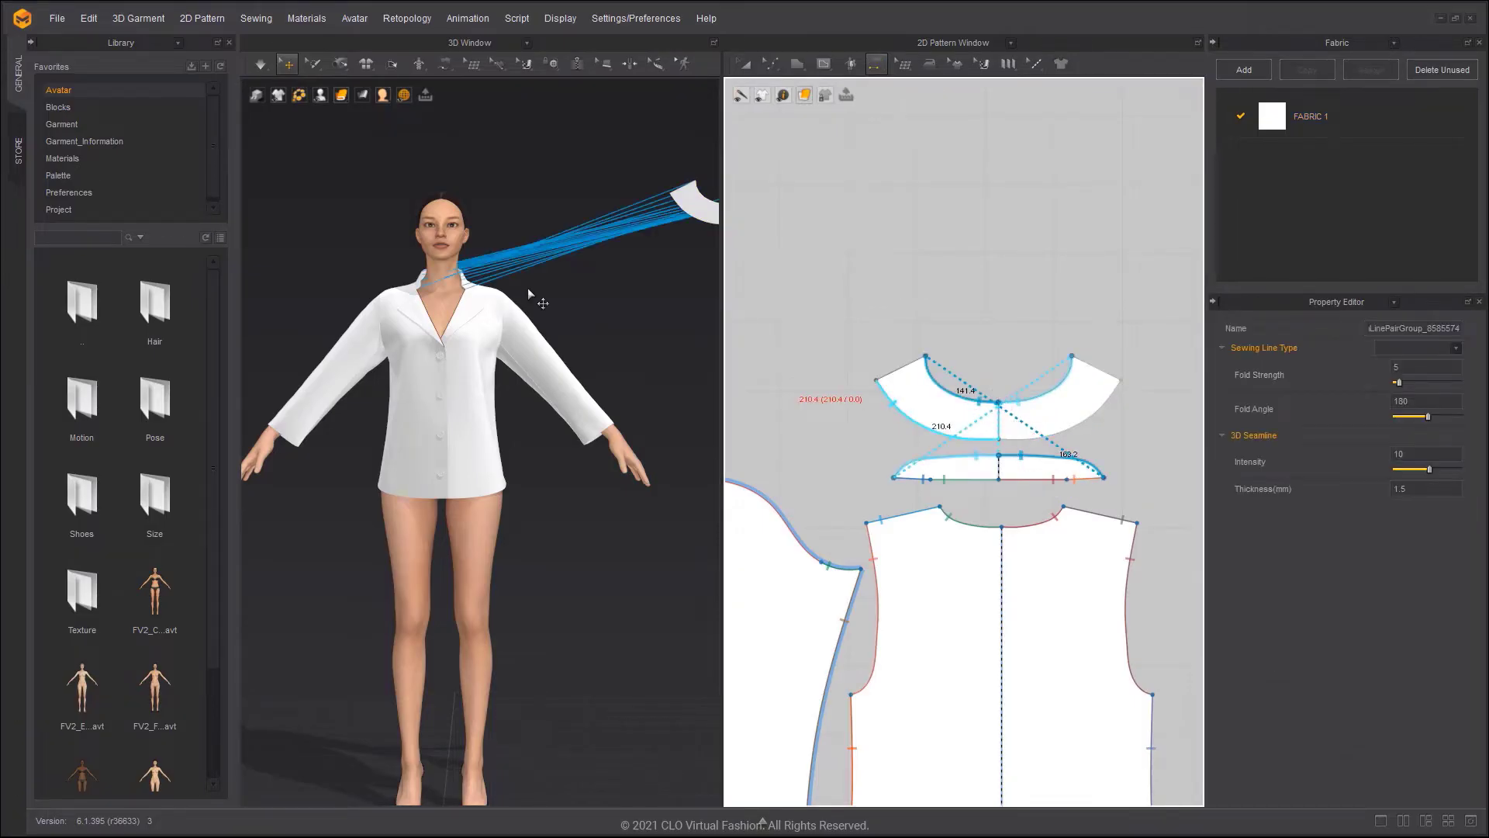
- Superimpose the collar pattern onto the garment's neckline on the avatar
middle_drag(529, 290, 495, 315)
click(651, 226)
middle_drag(665, 243, 680, 285)
right_click(683, 284)
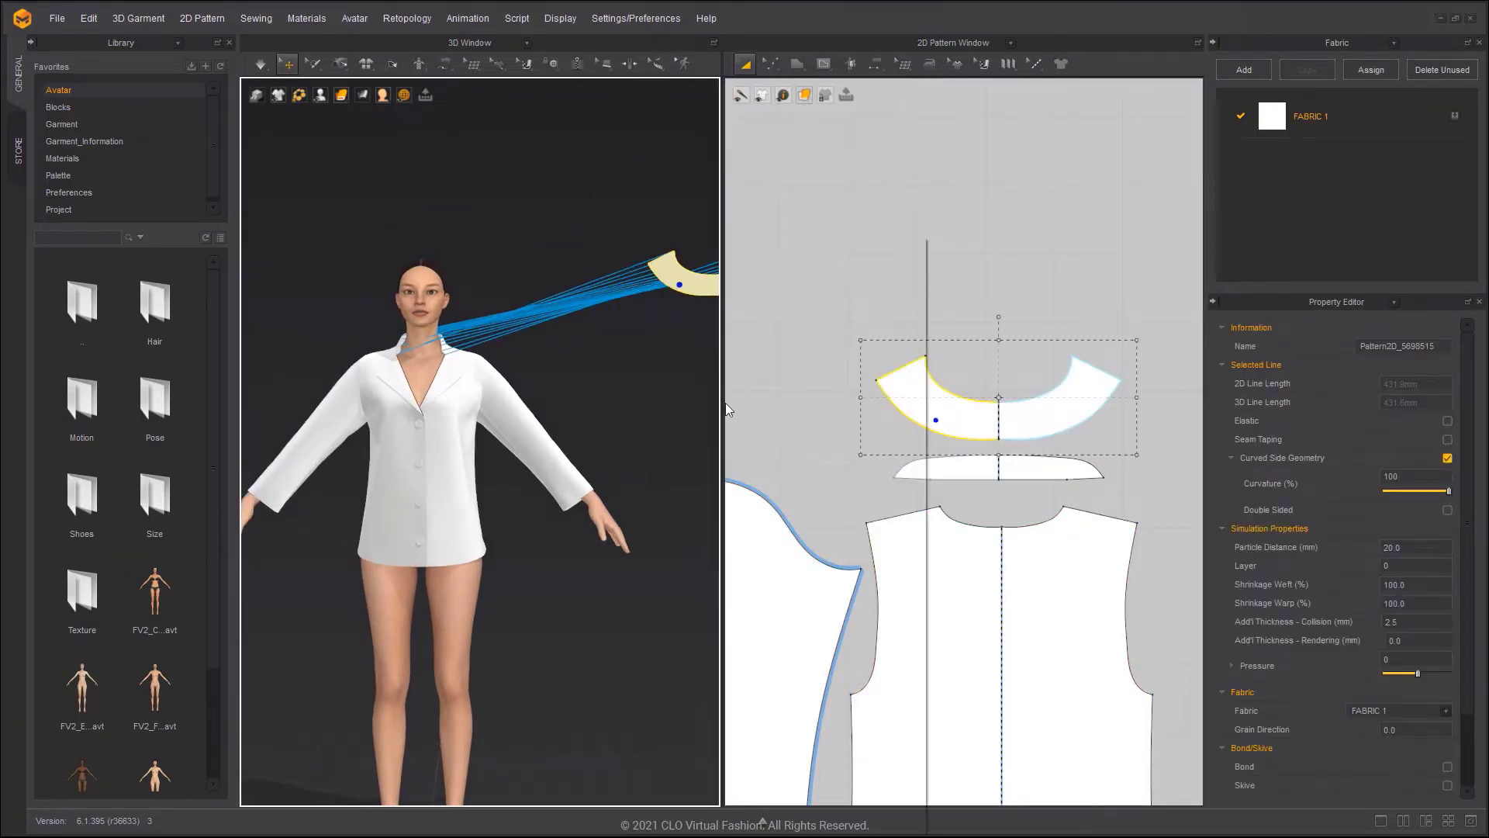
click(773, 683)
- Simulate the garment and pull both sides of the collar outward and down so it folds over the collar stand
middle_drag(472, 359, 504, 403)
scroll(504, 404, up, 5)
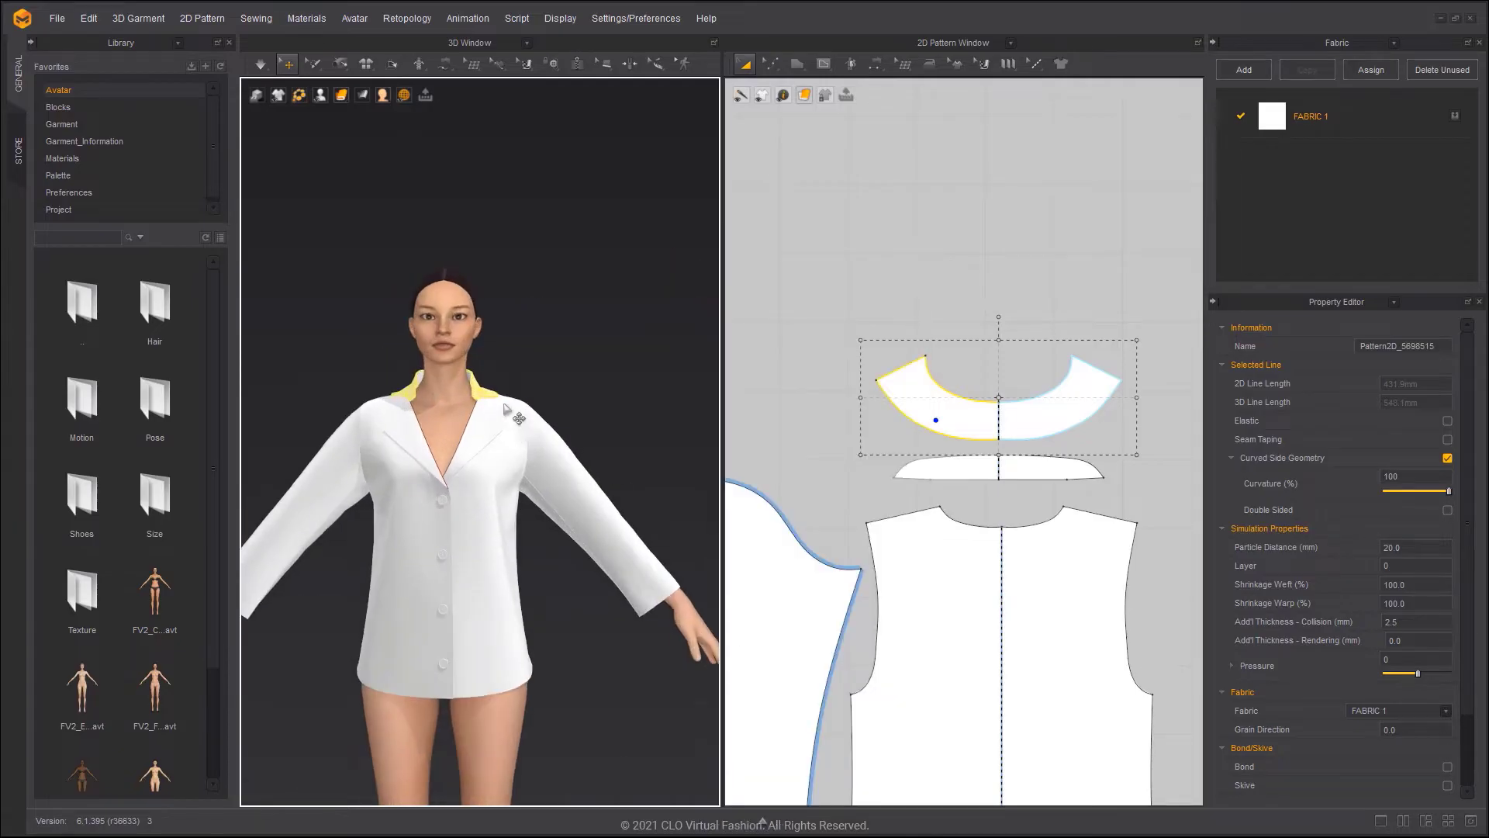
click(480, 360)
right_drag(480, 360, 409, 356)
middle_drag(408, 356, 426, 433)
scroll(426, 433, up, 4)
right_drag(427, 433, 364, 431)
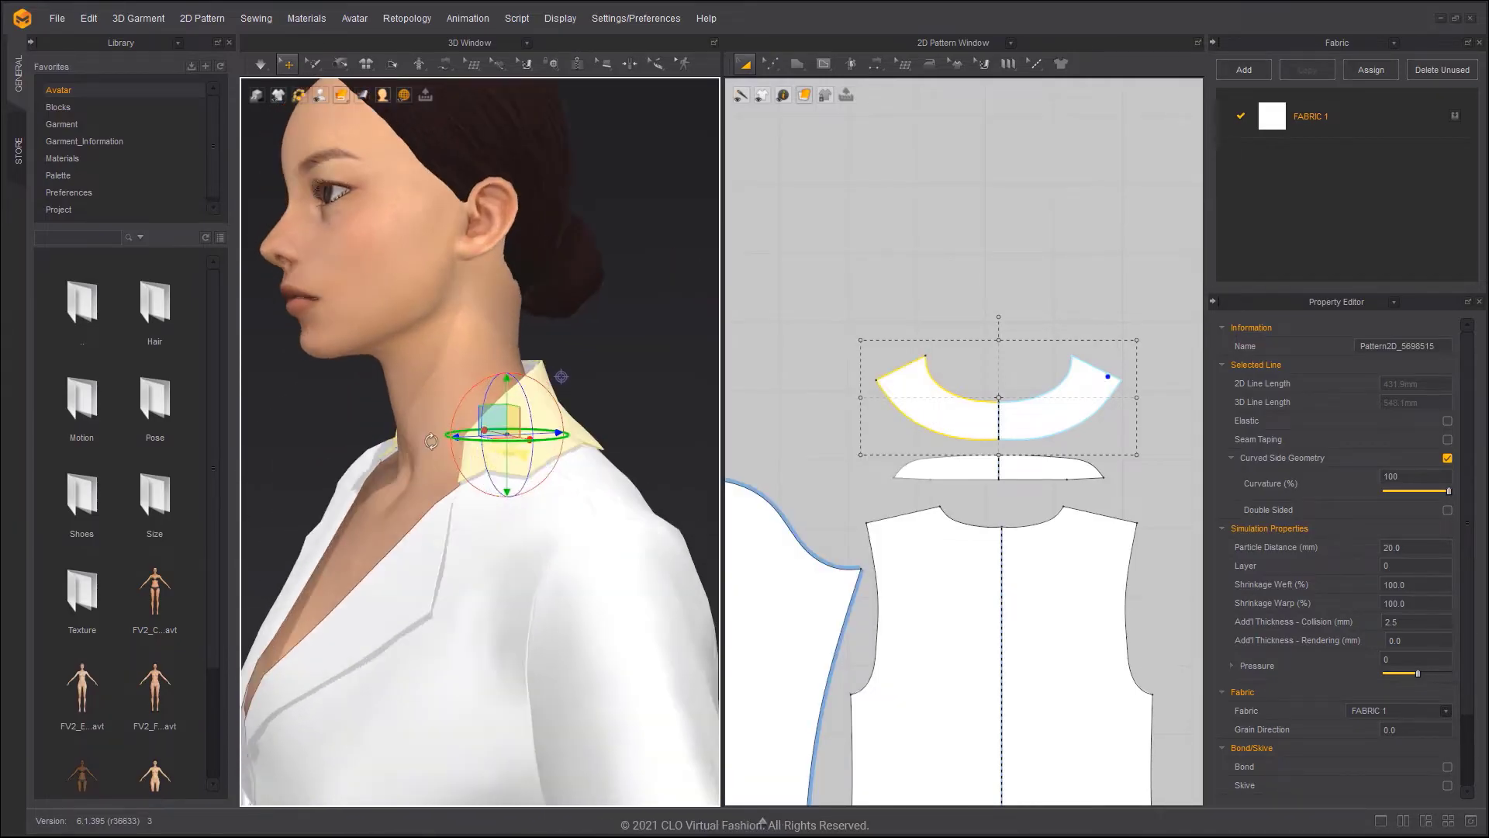
key(space)
drag(455, 402, 496, 492)
right_drag(496, 491, 578, 483)
drag(645, 427, 655, 443)
drag(372, 385, 339, 414)
right_drag(340, 415, 399, 414)
drag(384, 421, 340, 439)
key(space)
- Strengthen the collar and pull its front corner down over the shoulder during simulation
right_click(360, 402)
click(427, 140)
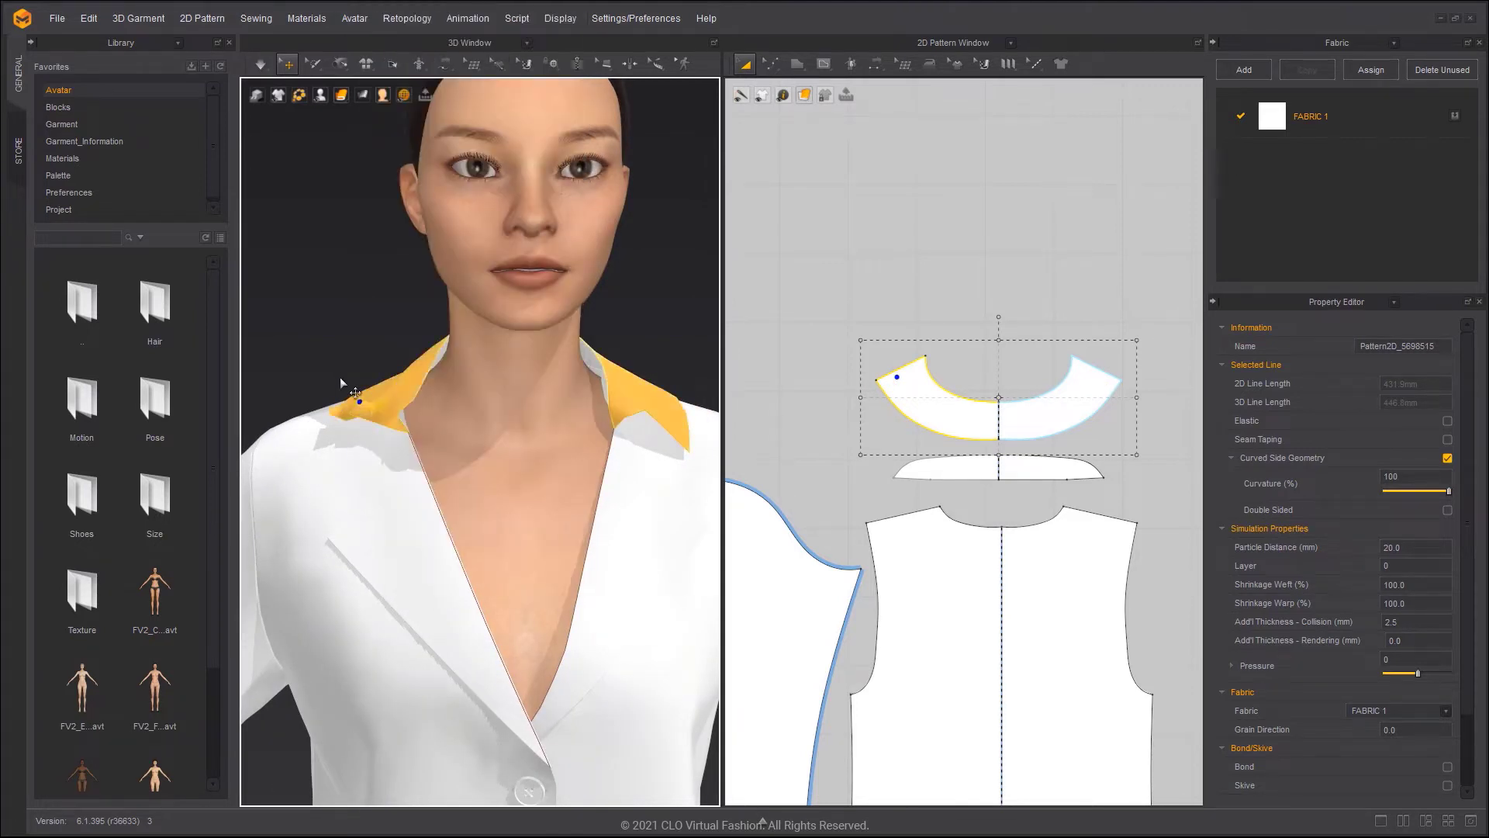
key(space)
drag(337, 384, 346, 417)
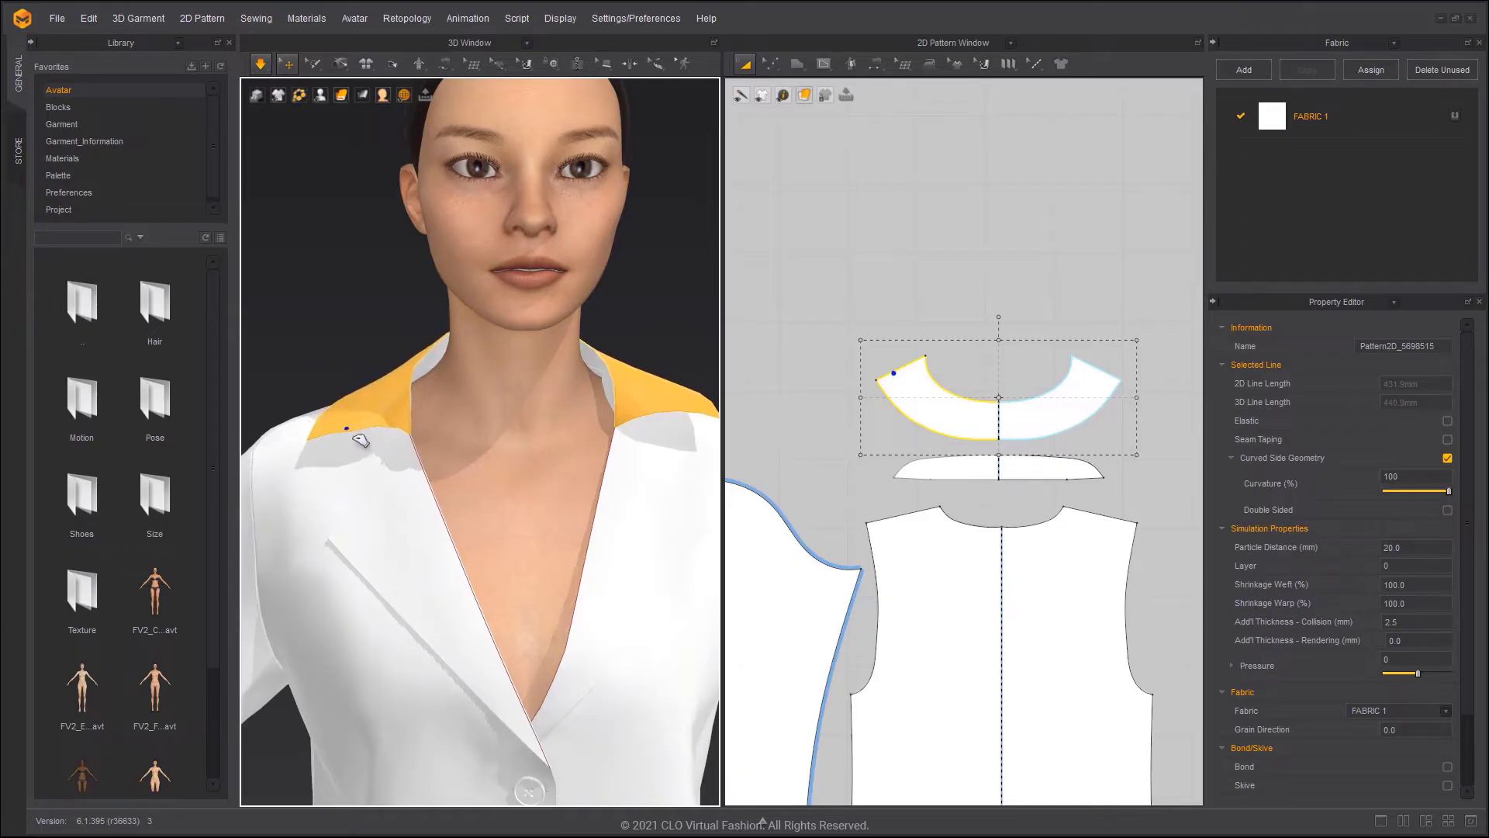
- Unstrengthen the collar and let it settle on the shoulders in simulation
right_click(374, 395)
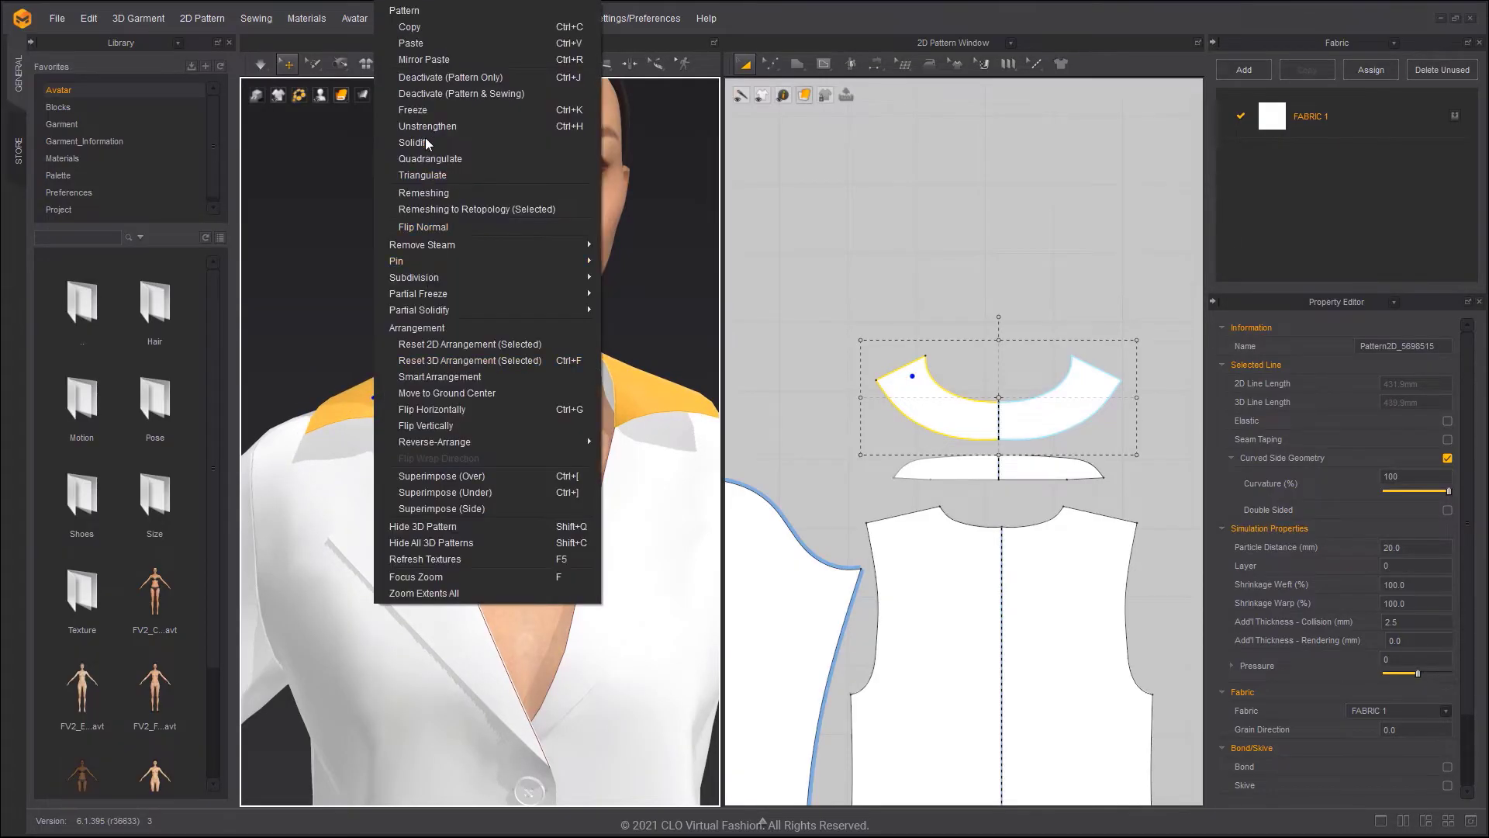
click(412, 349)
click(408, 313)
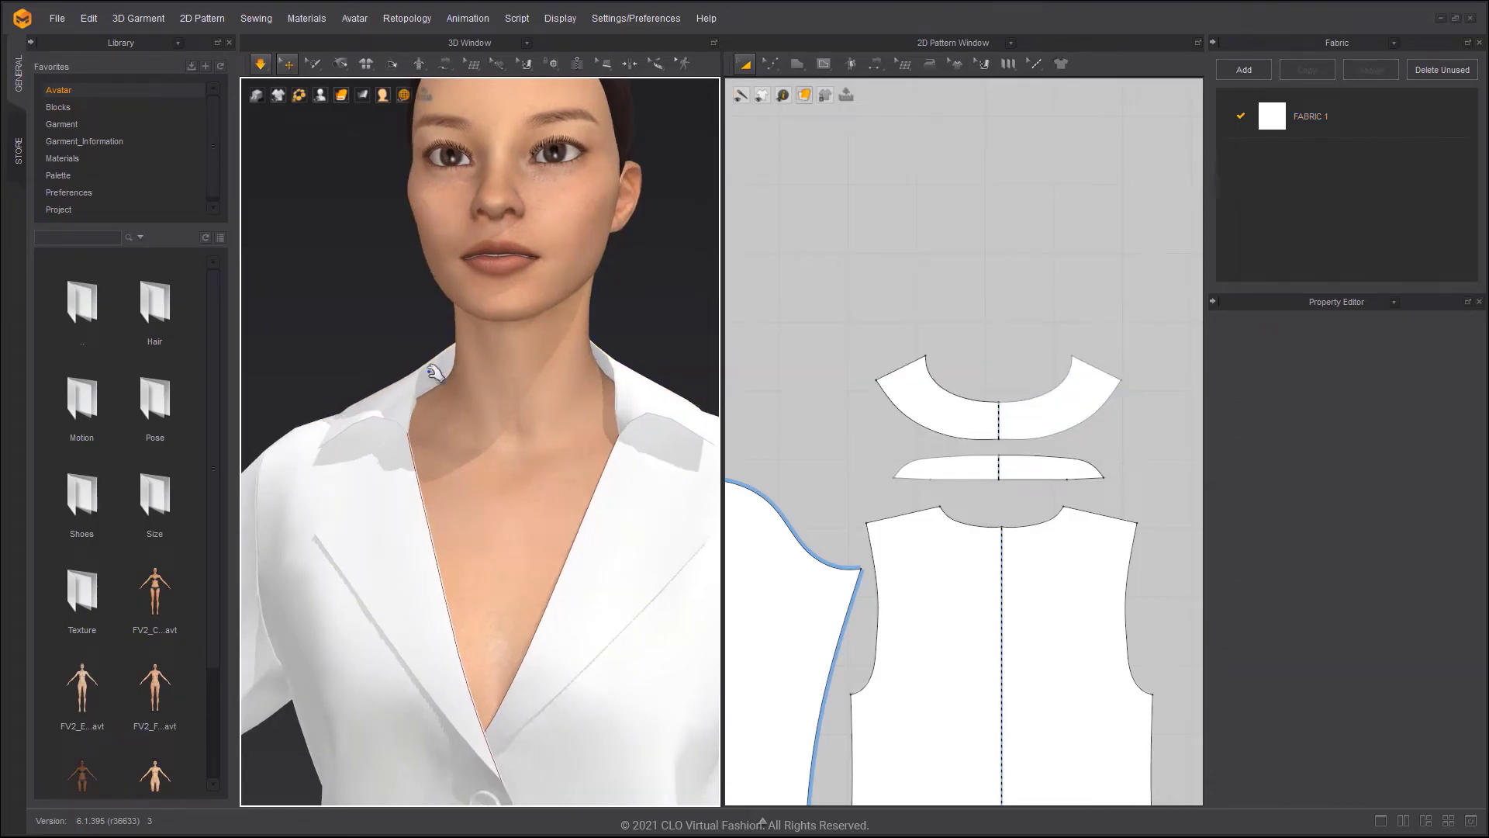
click(644, 423)
scroll(861, 497, down, 2)
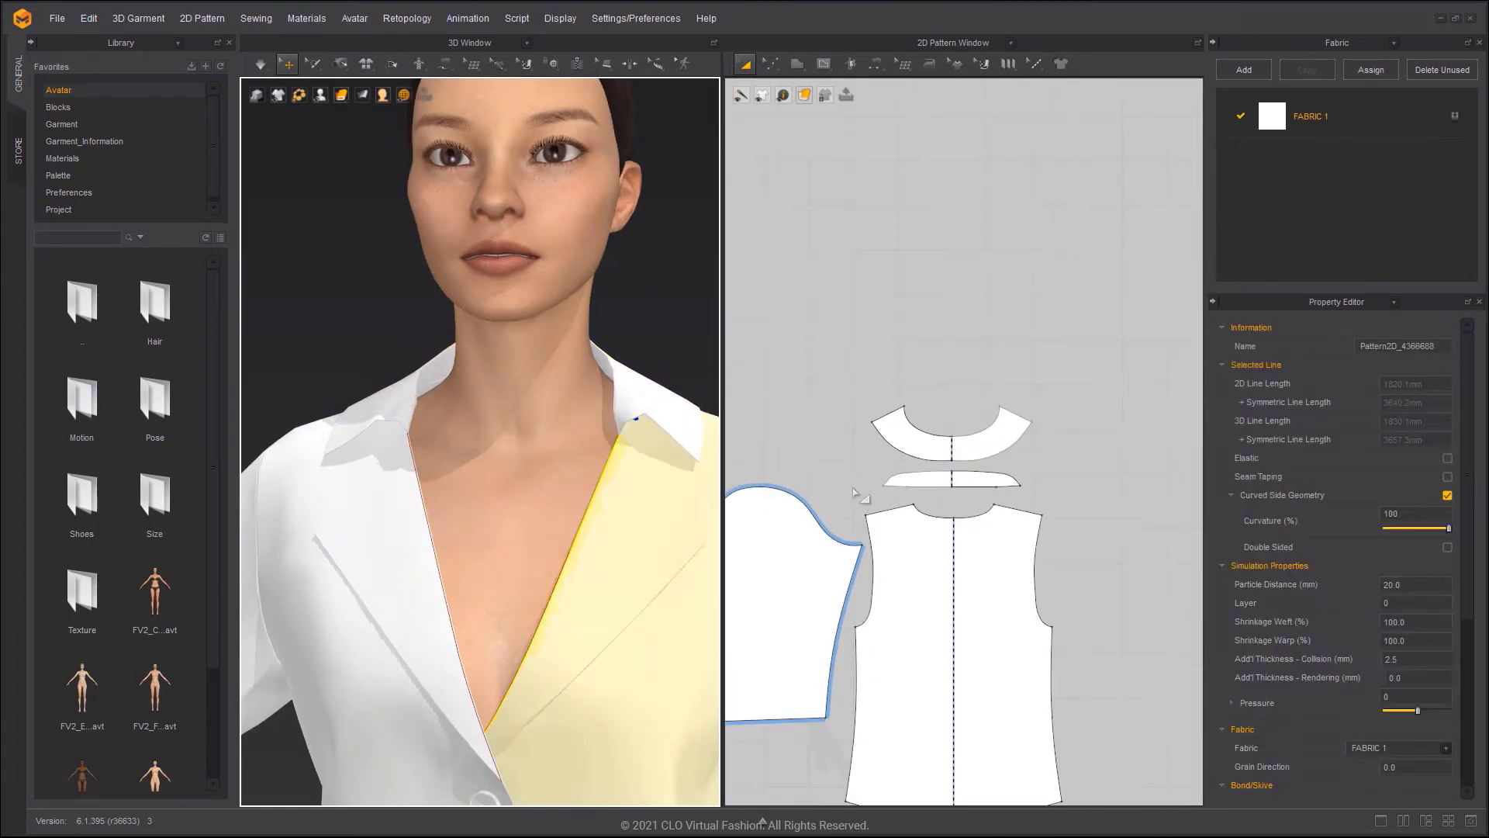
click(612, 368)
scroll(453, 497, down, 2)
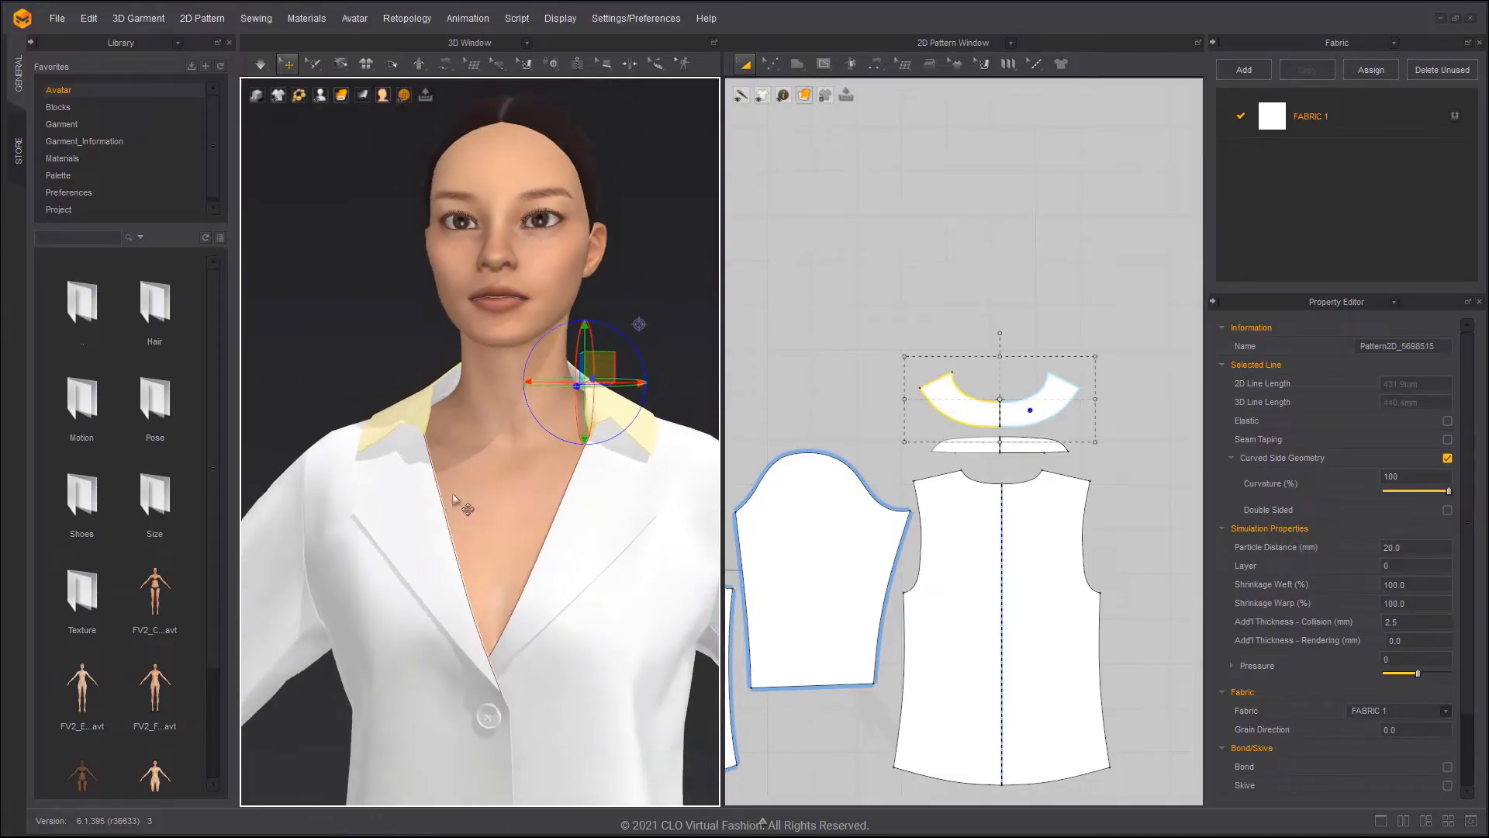
- Move the front pattern's upper centre corner point toward the centre line to widen the lapel, and simulate the change
middle_drag(452, 496, 503, 456)
click(496, 451)
scroll(985, 493, down, 2)
middle_drag(746, 490, 1020, 406)
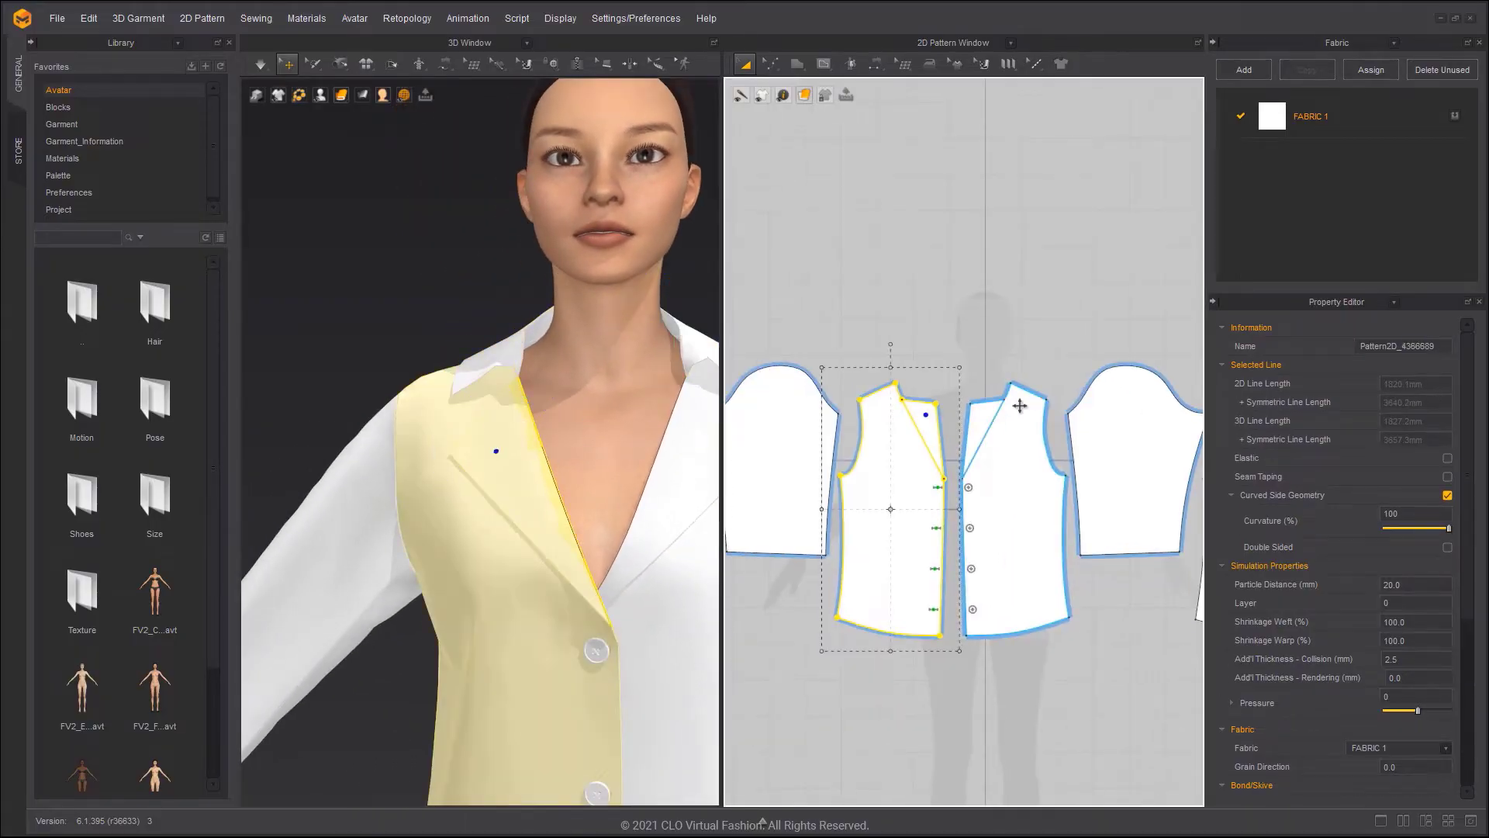
scroll(1019, 406, up, 3)
key(z)
click(890, 404)
drag(891, 408, 891, 412)
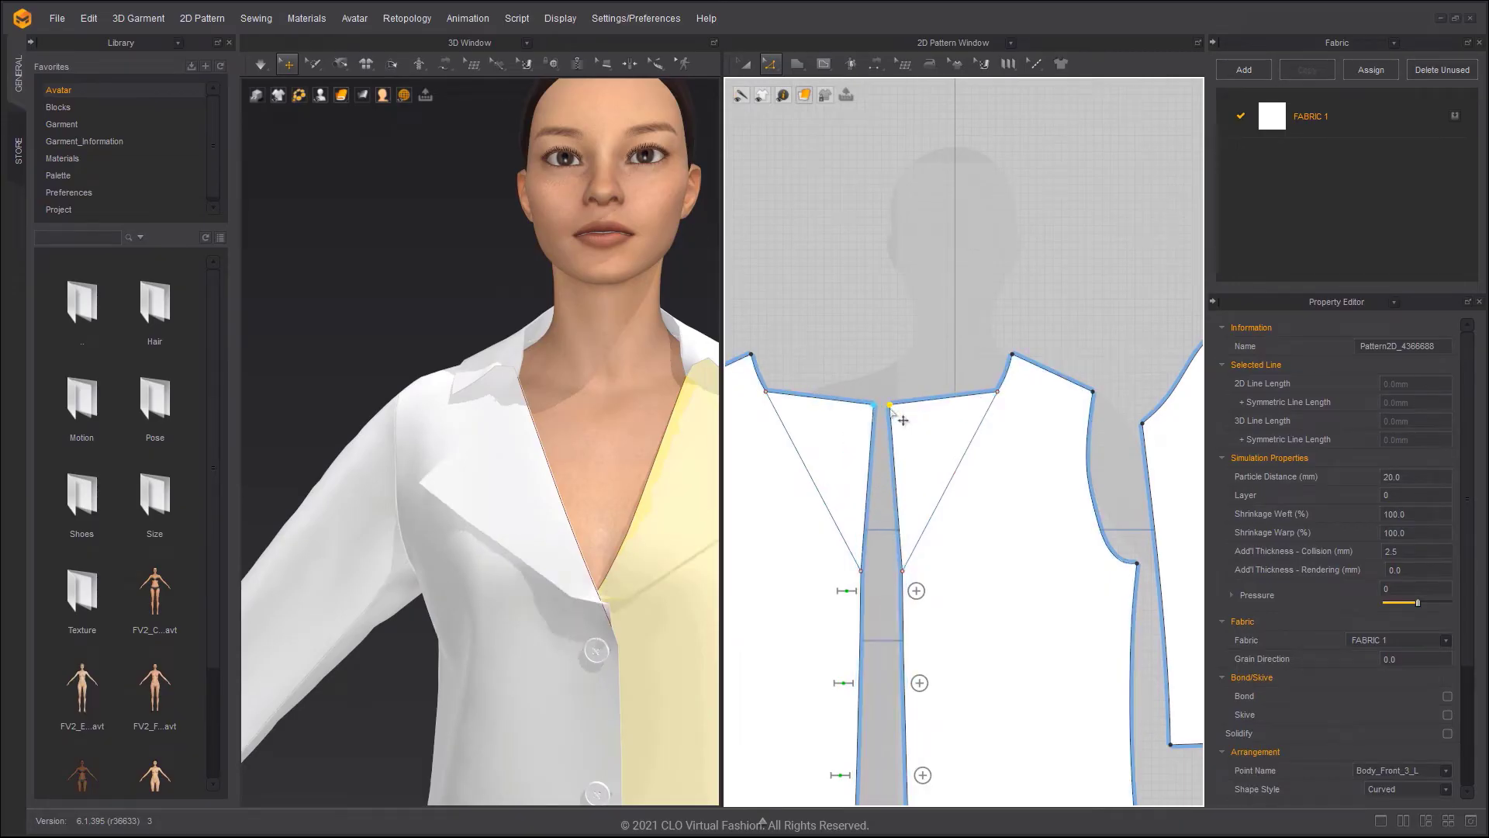
middle_drag(653, 440, 532, 433)
key(space)
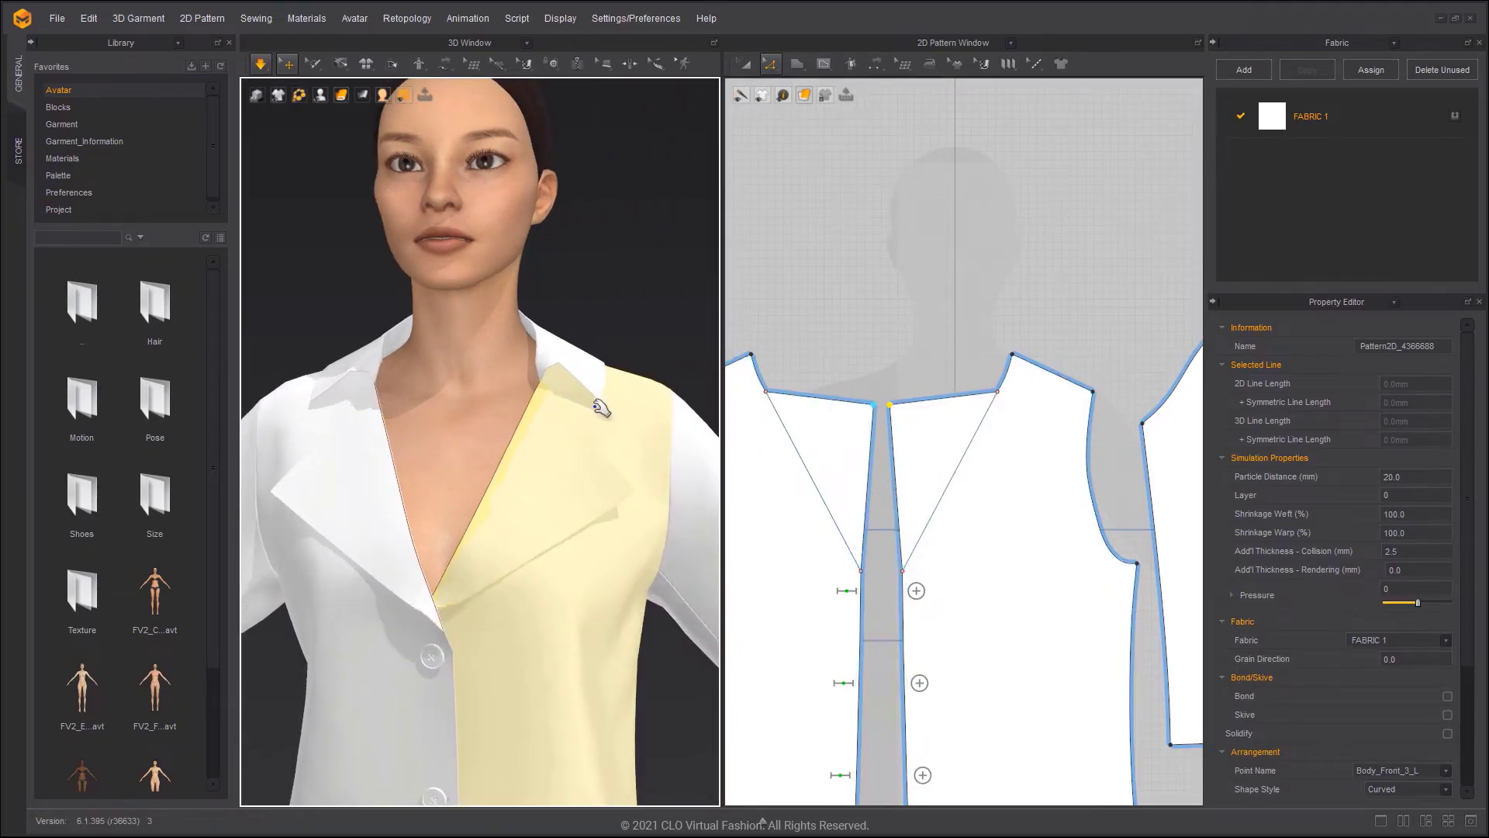
scroll(948, 490, down, 5)
key(space)
- Sew the collar's short end edge to the front pattern's top edge, starting at the lapel fold line, with Free Sewing
middle_drag(947, 490, 729, 535)
scroll(1001, 429, up, 2)
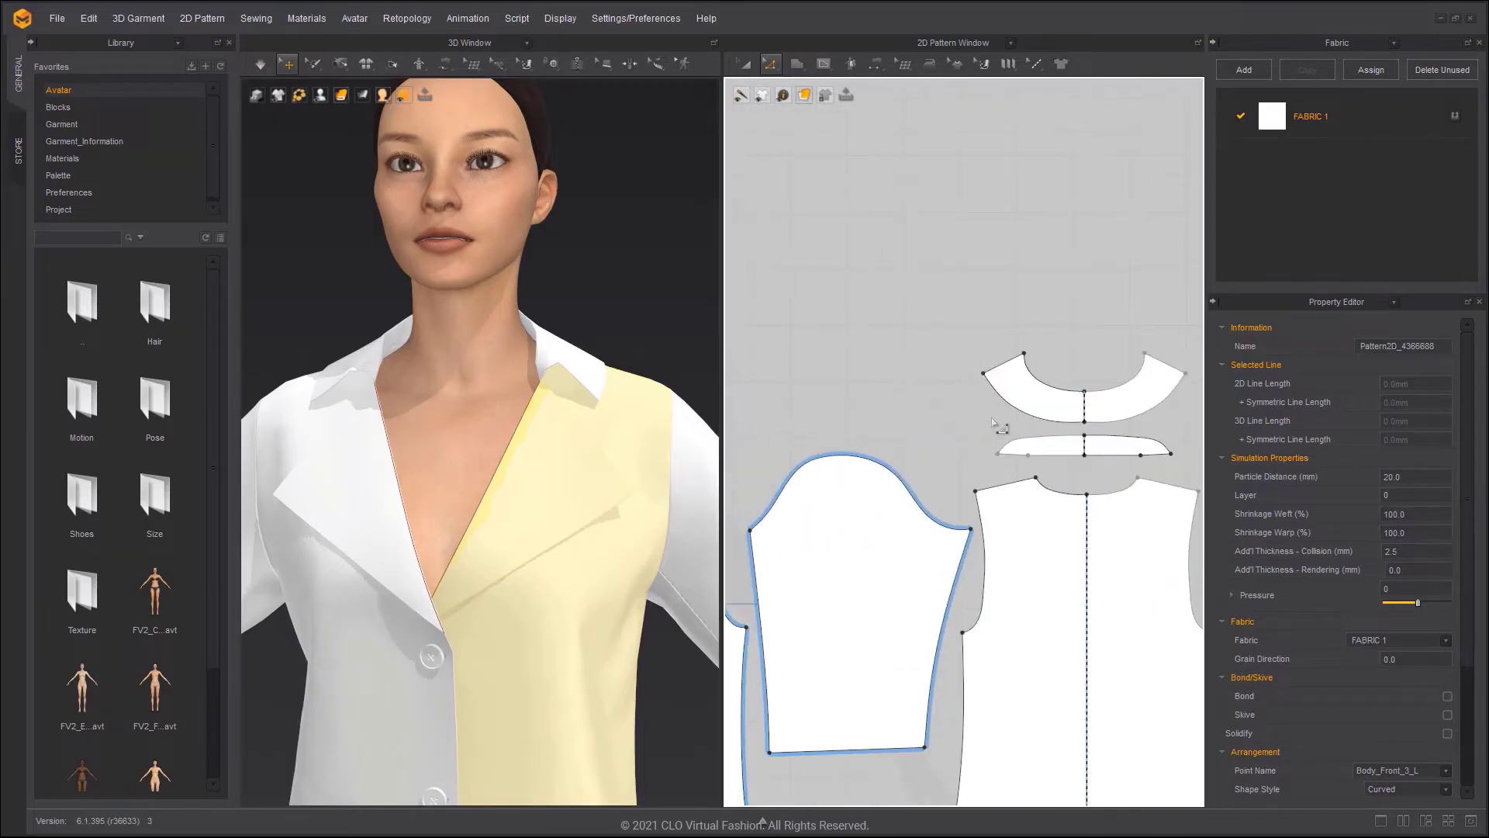
key(n)
click(877, 63)
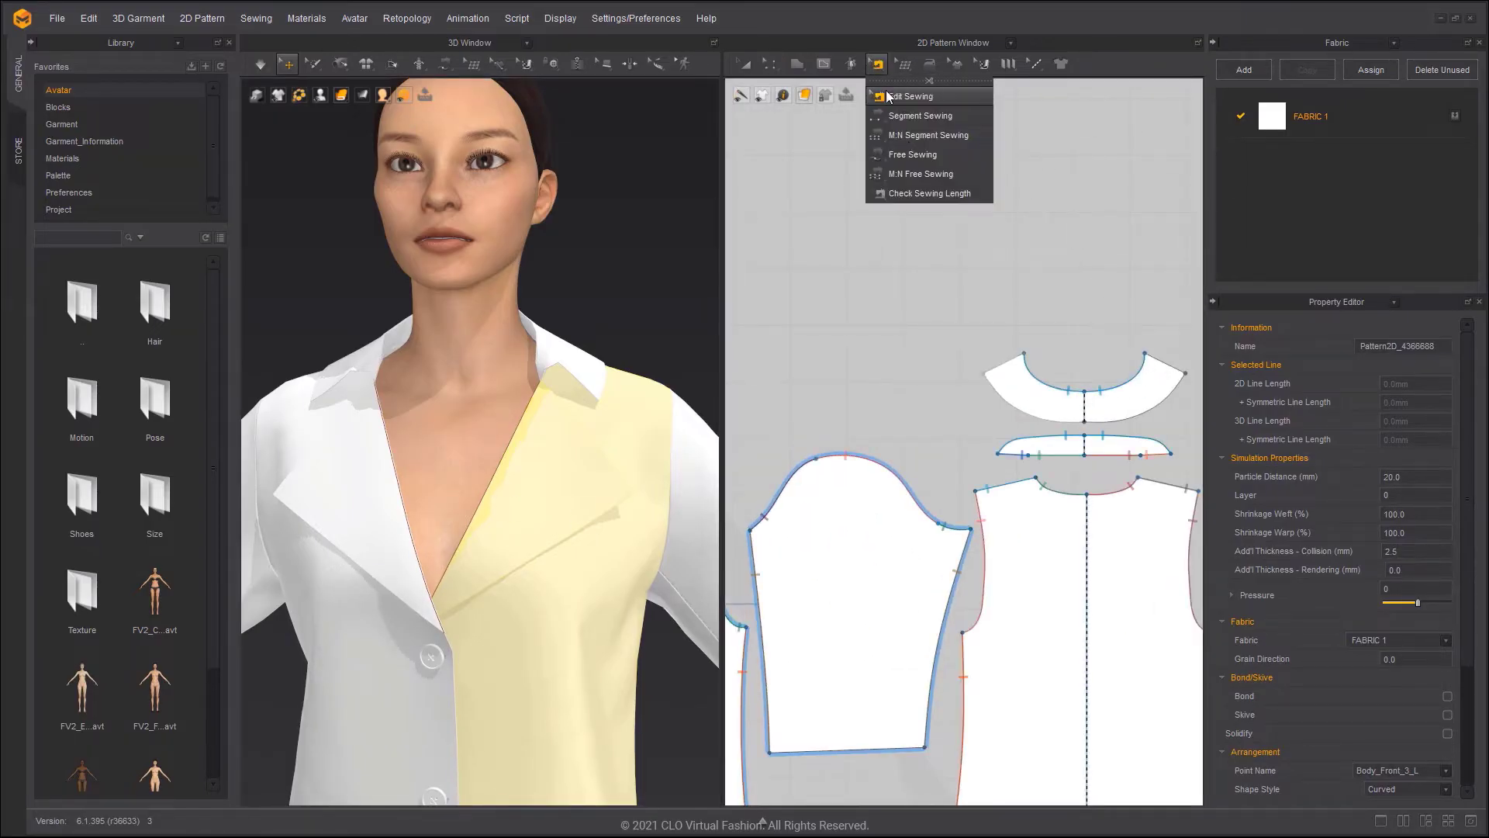
click(915, 154)
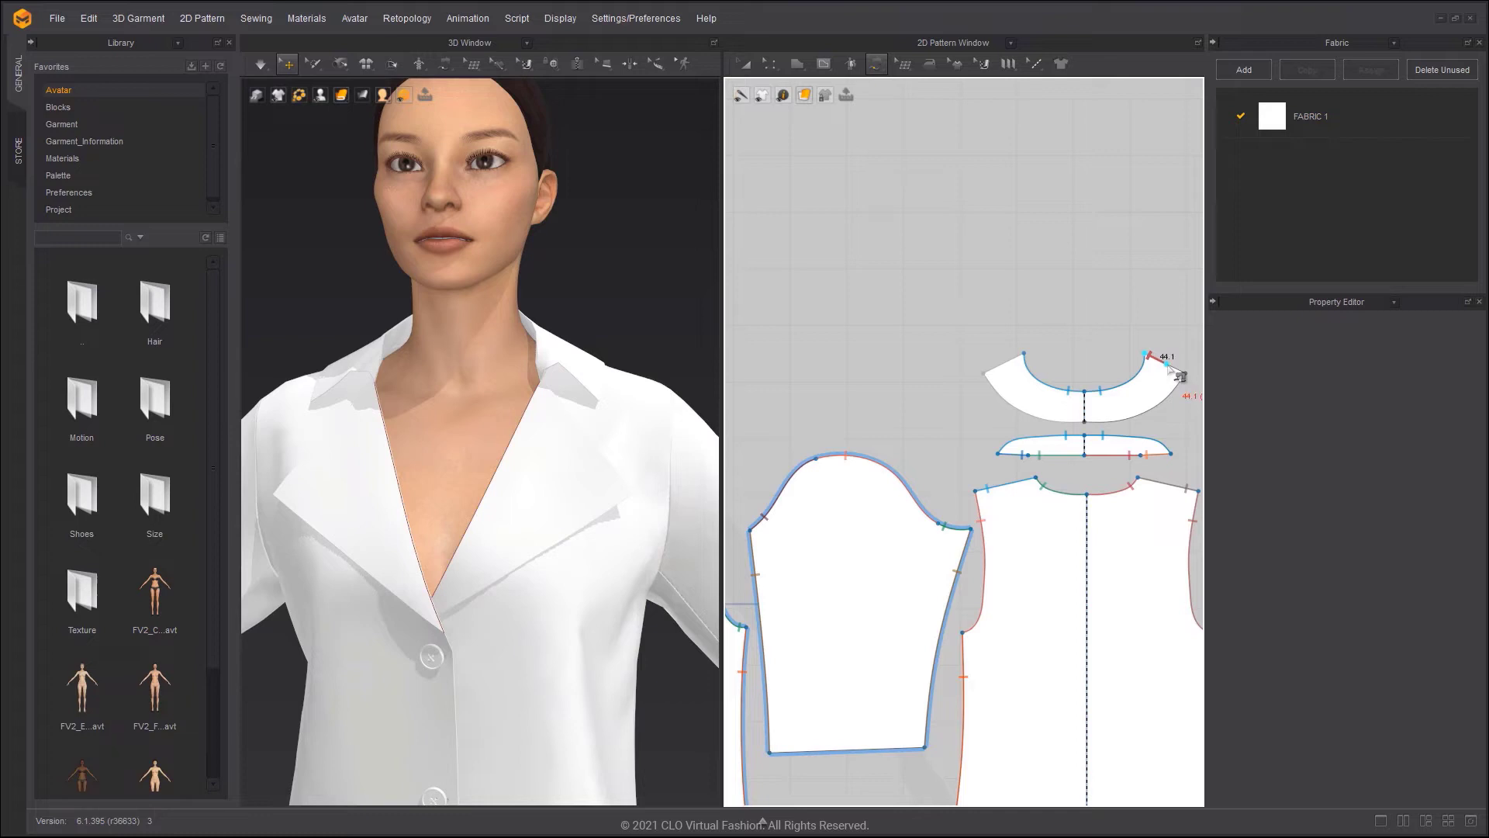
middle_drag(746, 523, 884, 446)
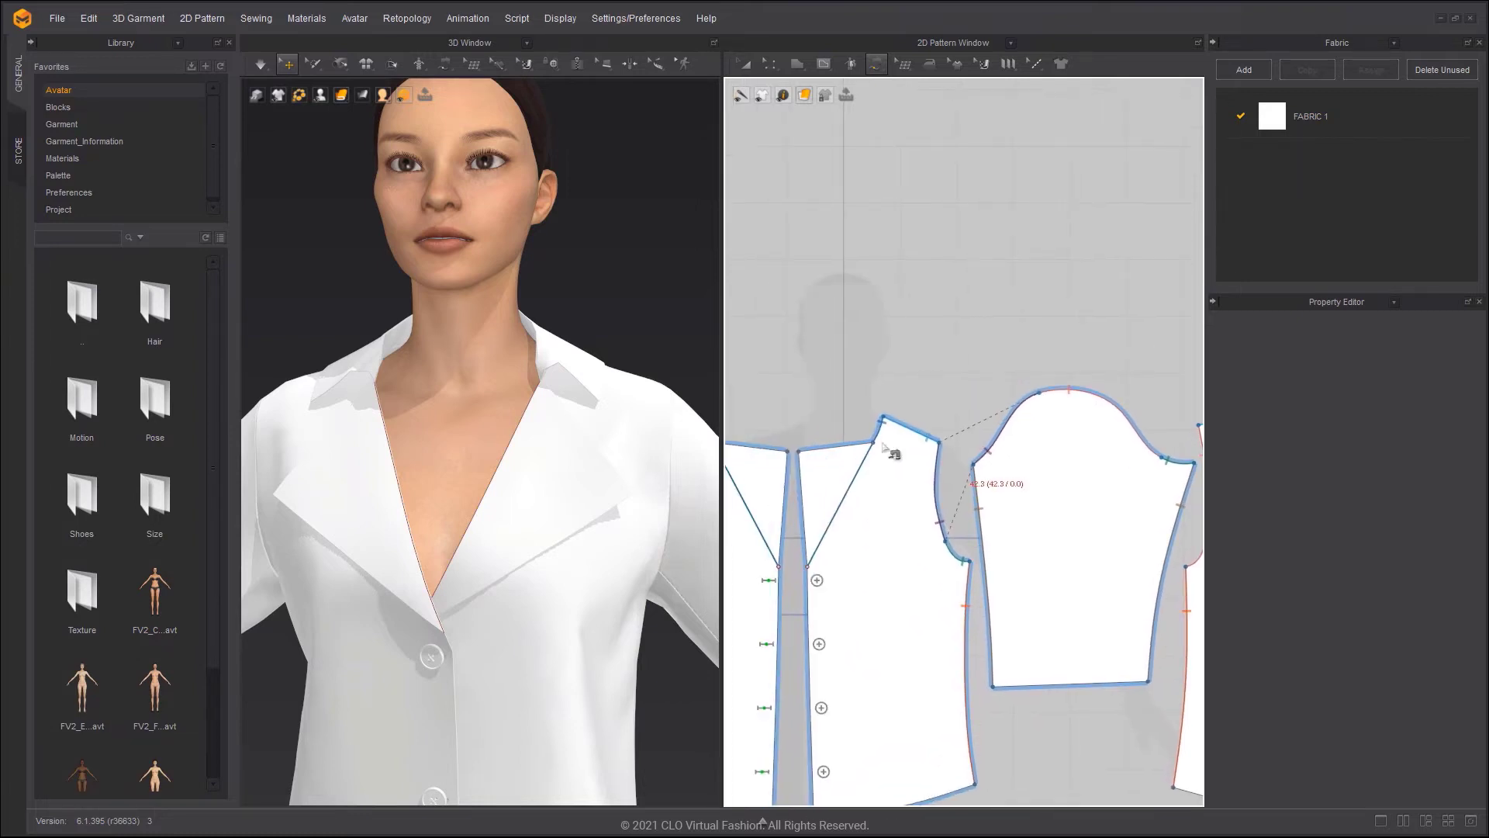
click(874, 444)
click(850, 448)
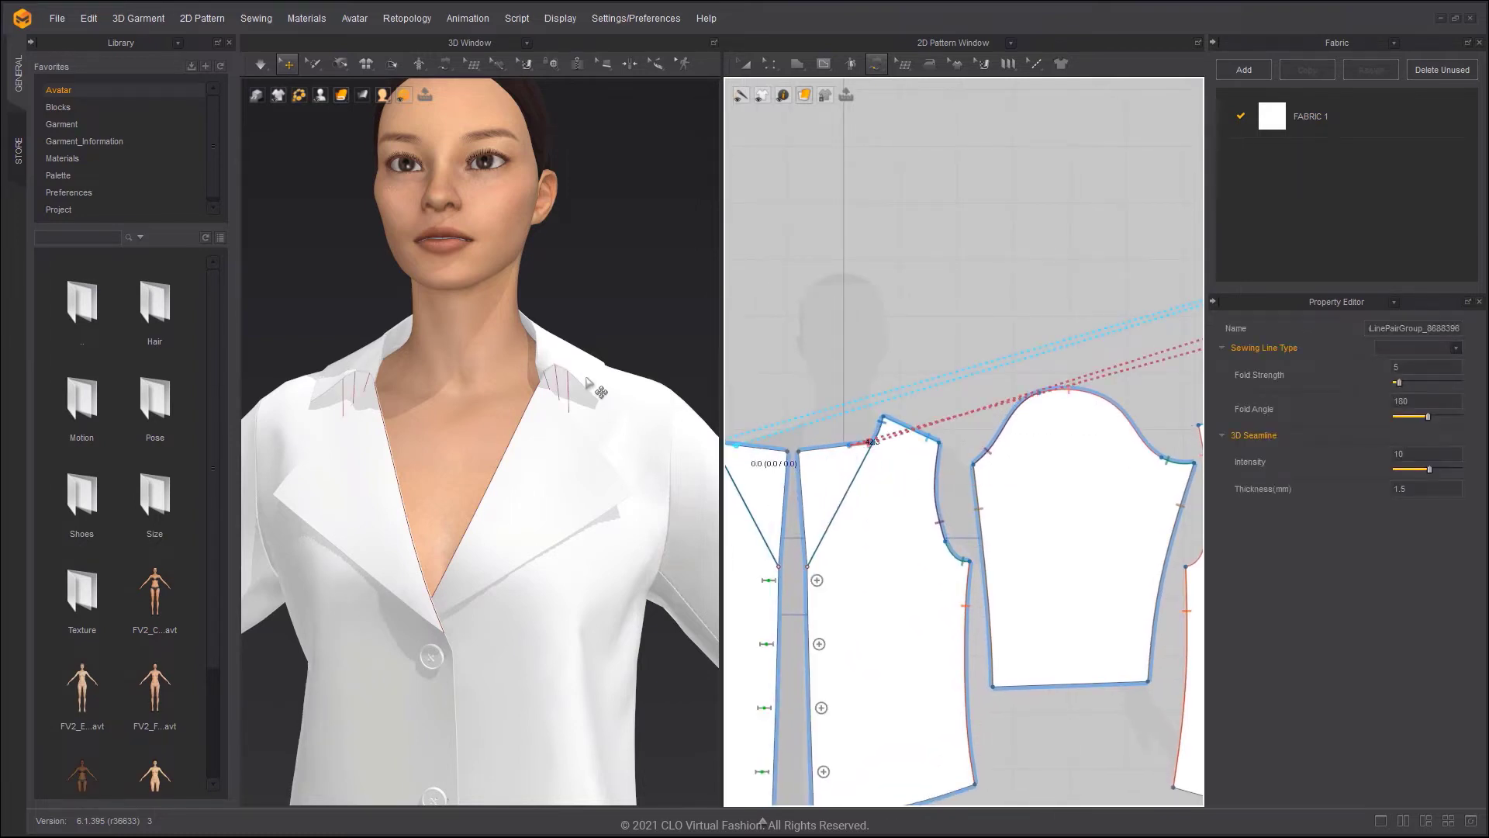
- Simulate the new collar seam and pull the lapel and collar into place so they lie flat
key(space)
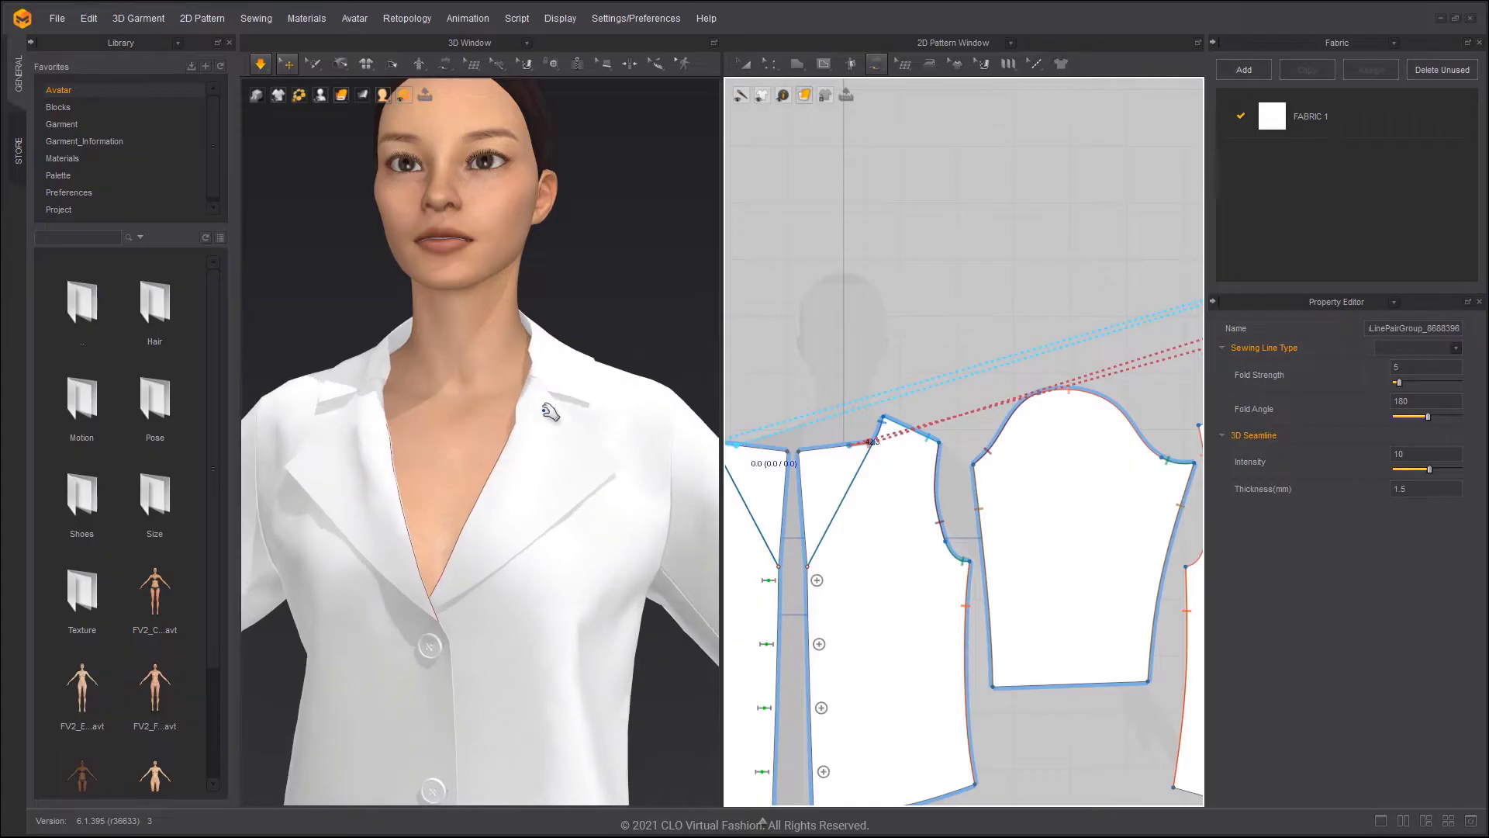
click(508, 434)
drag(488, 499, 400, 495)
click(515, 426)
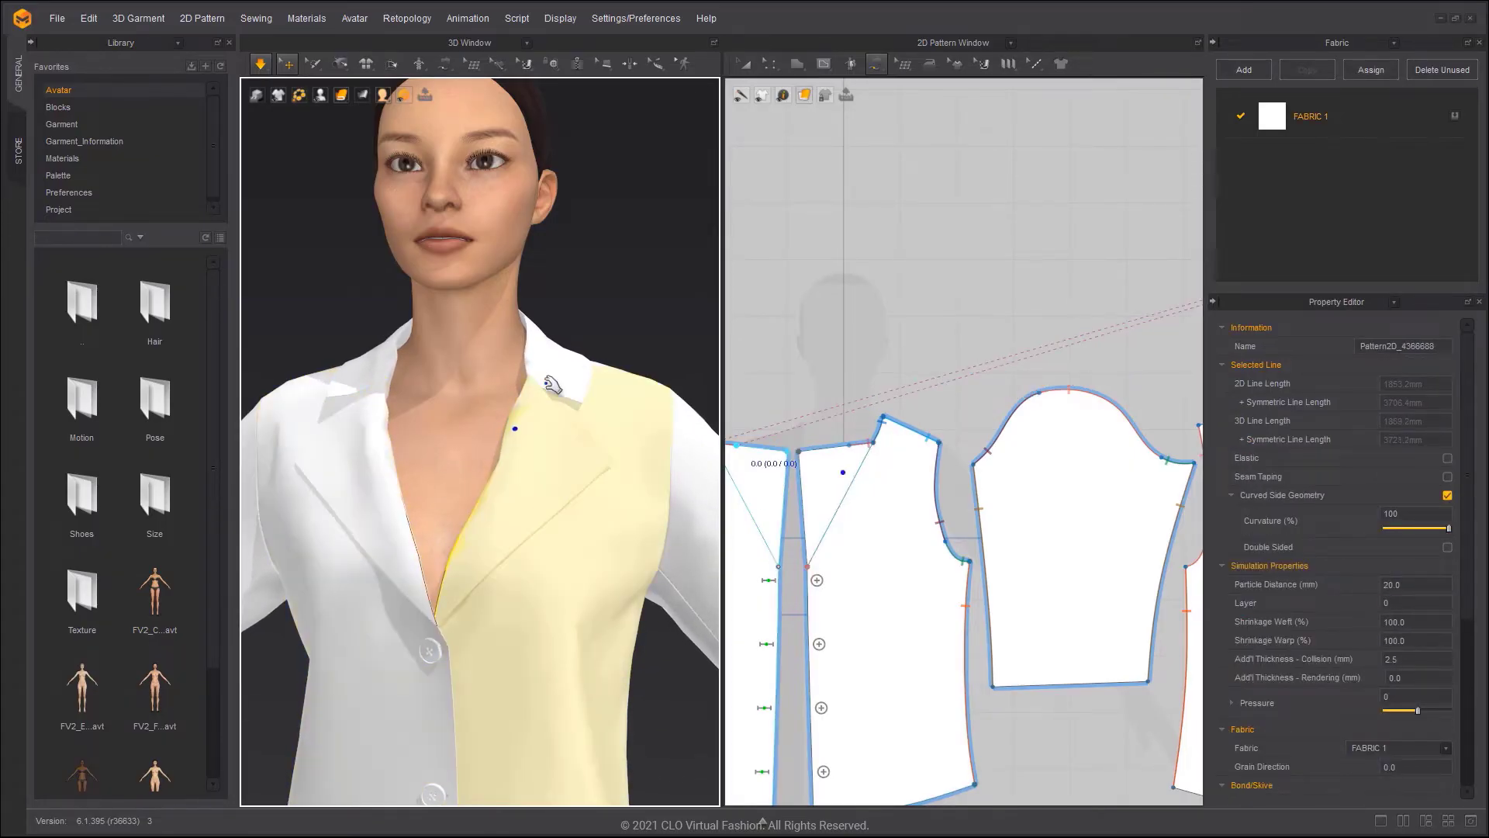
click(563, 339)
right_drag(564, 339, 571, 340)
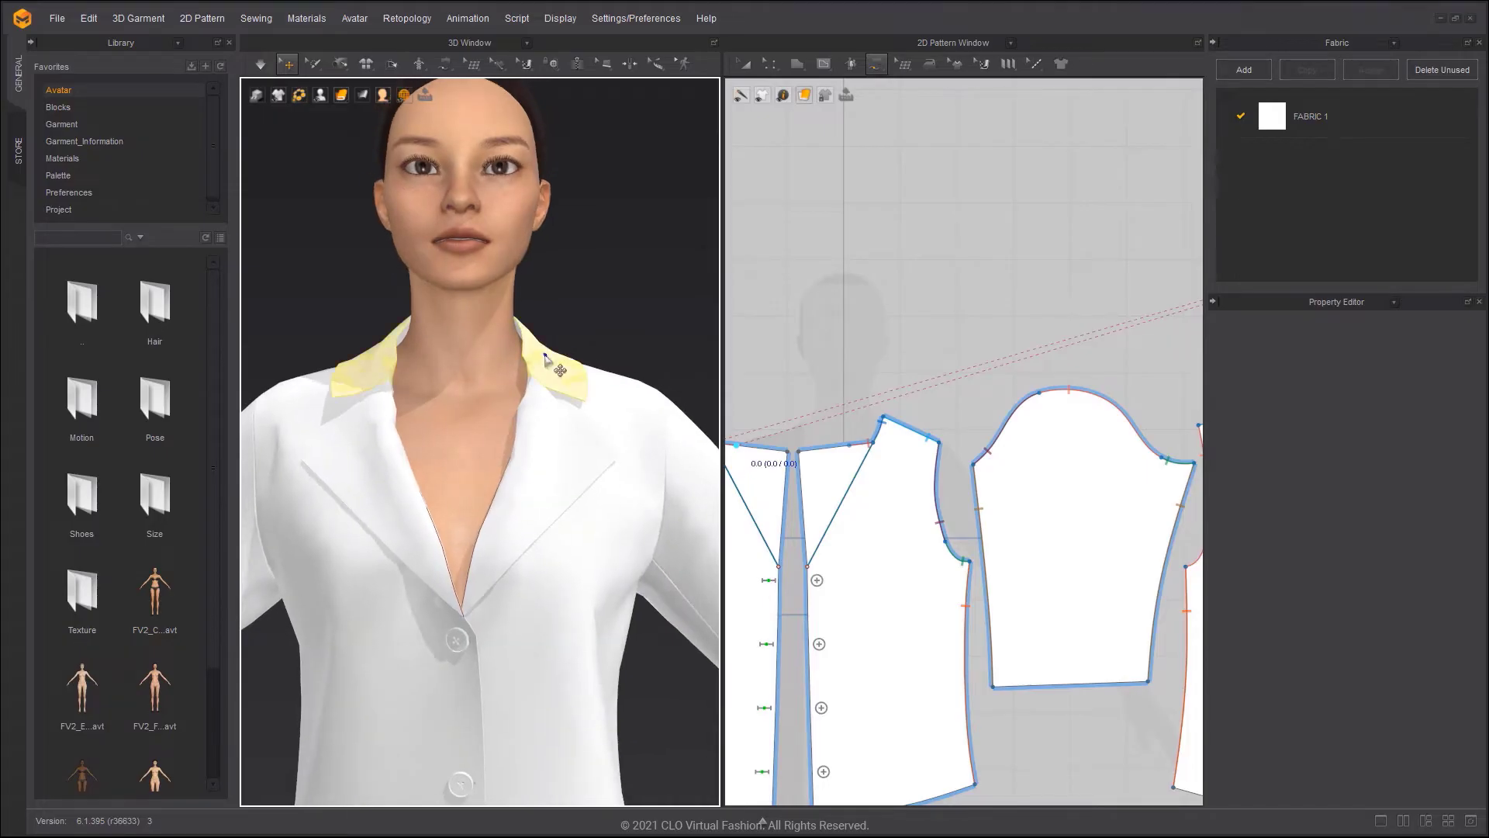
click(564, 346)
scroll(566, 365, down, 2)
scroll(580, 429, down, 4)
key(Escape)
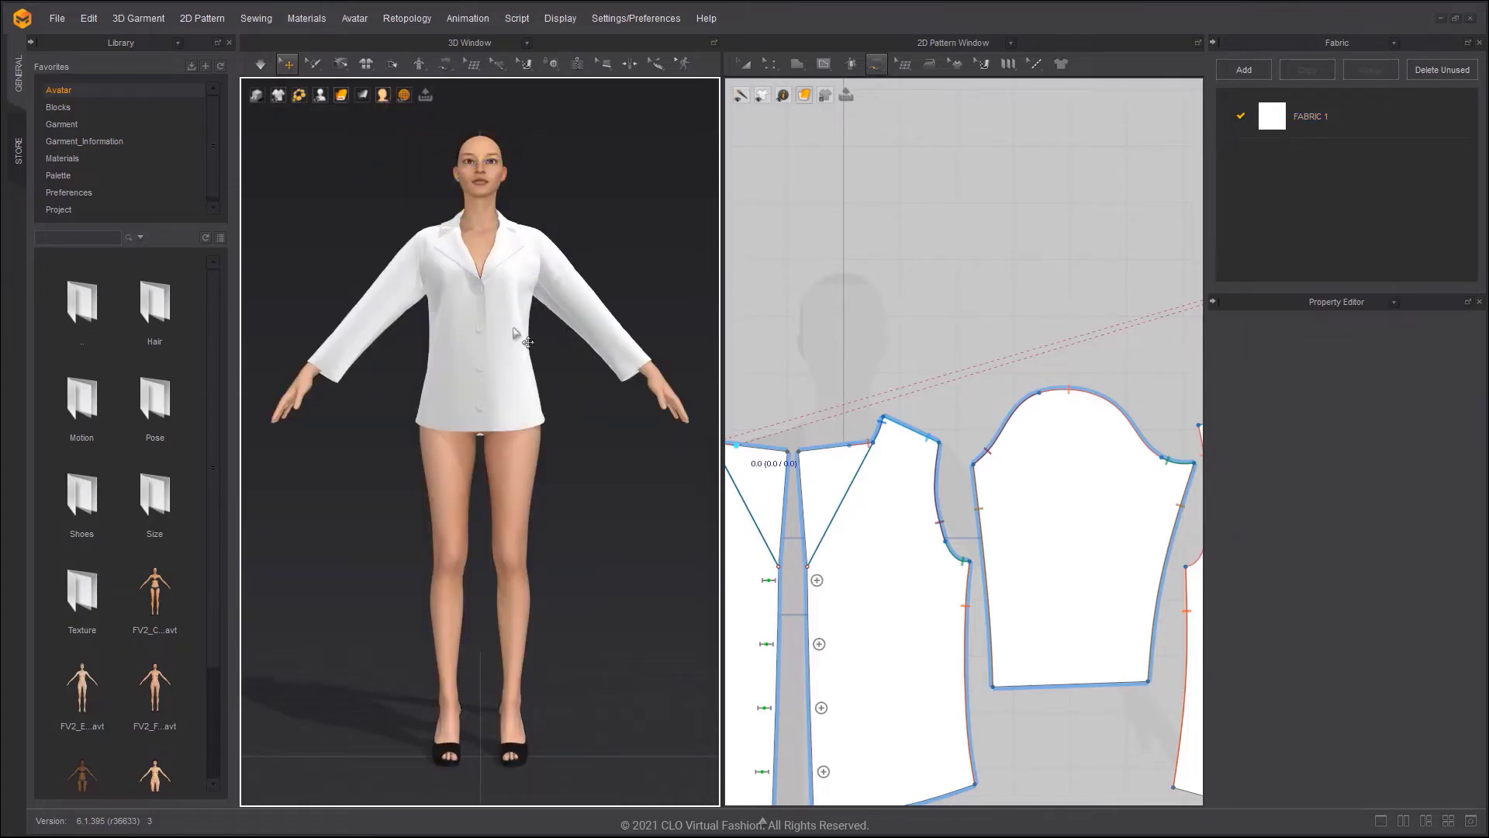
- Replace FABRIC 1 with the Leather_Lambskin material from the fabric library
click(98, 164)
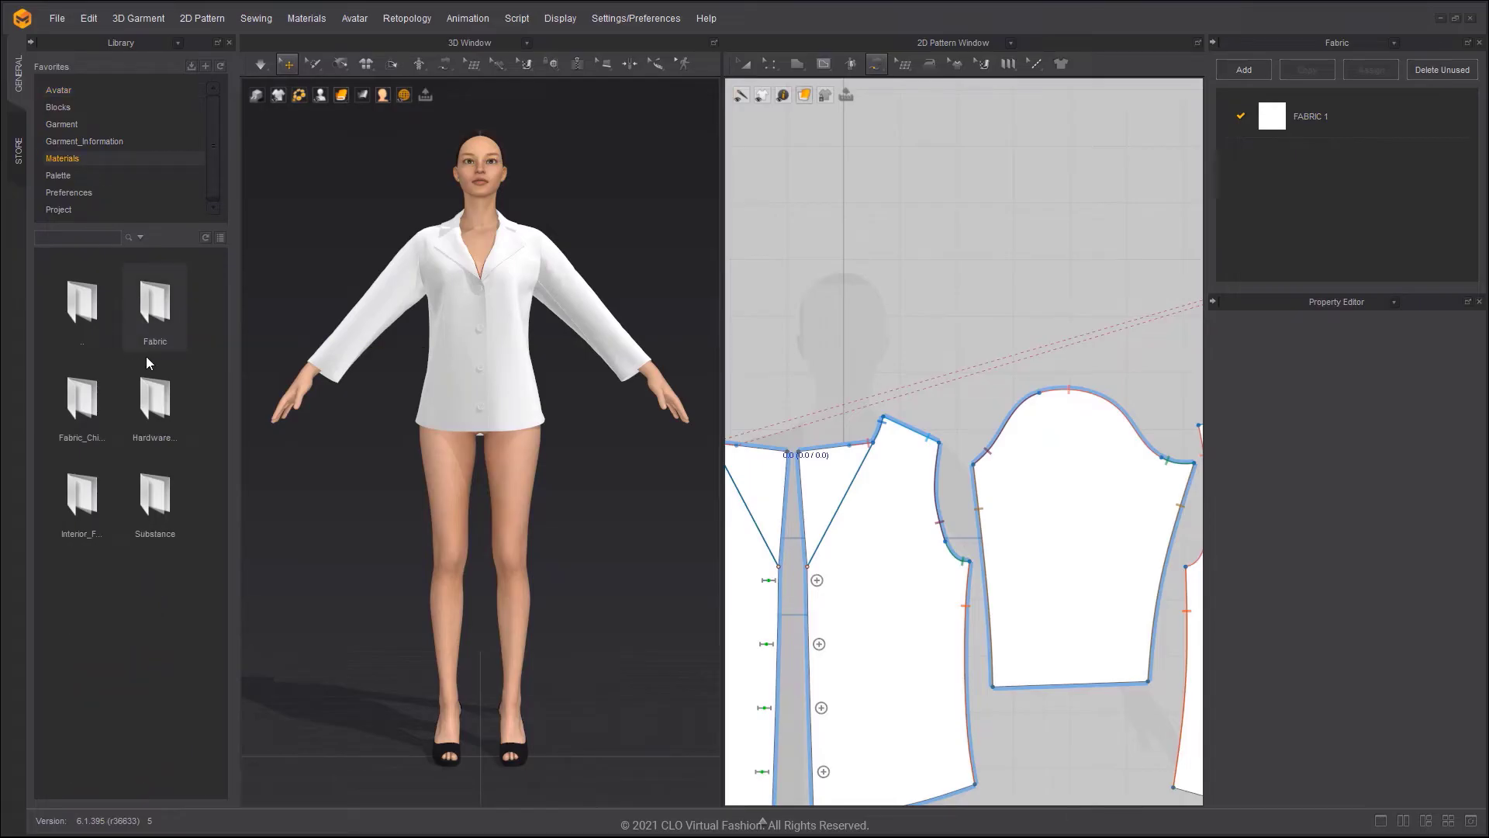
double_click(154, 311)
click(221, 237)
scroll(124, 427, down, 10)
drag(87, 419, 285, 400)
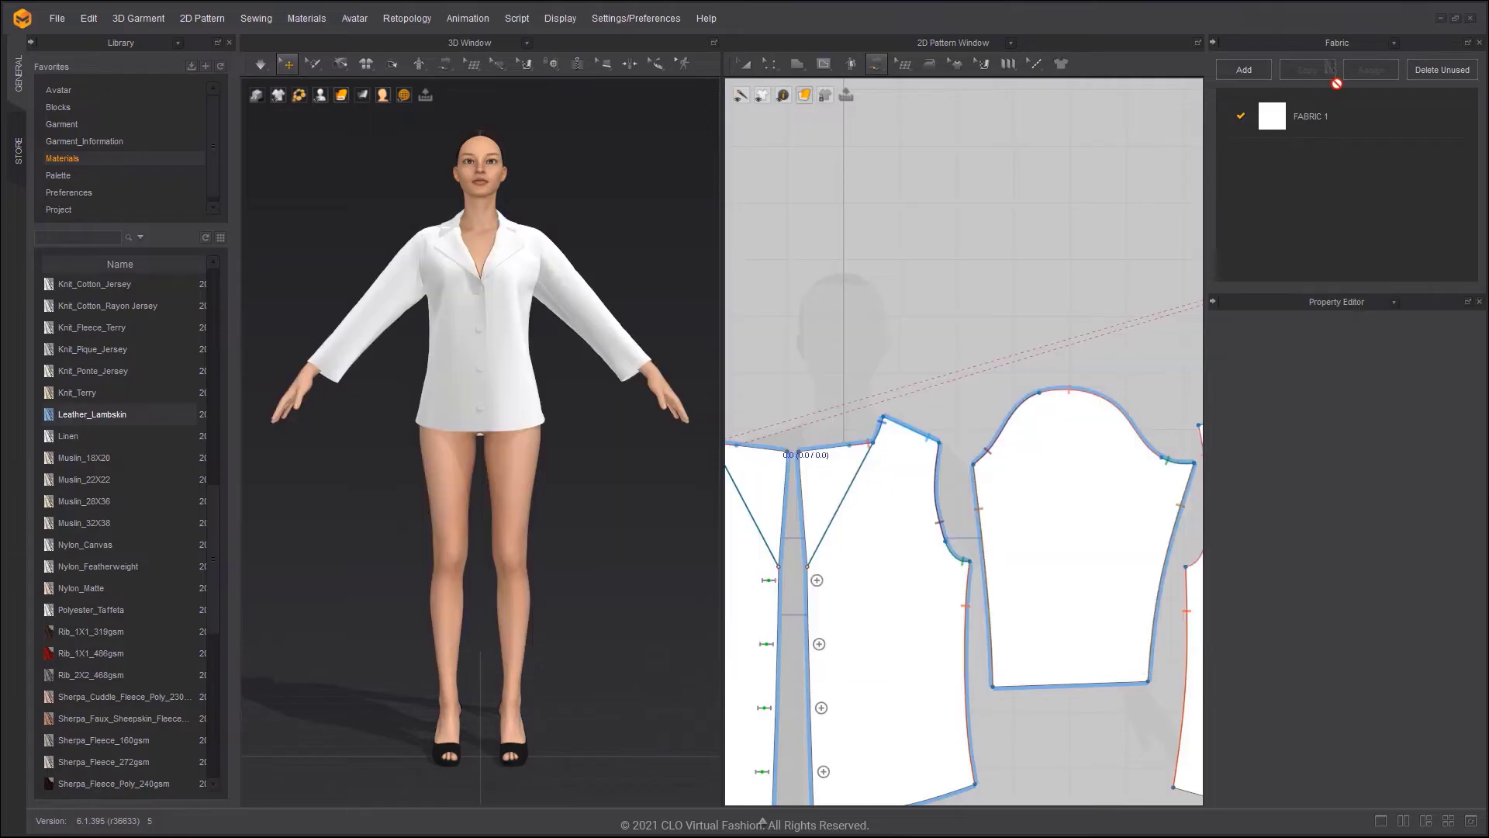
drag(1329, 66, 1276, 108)
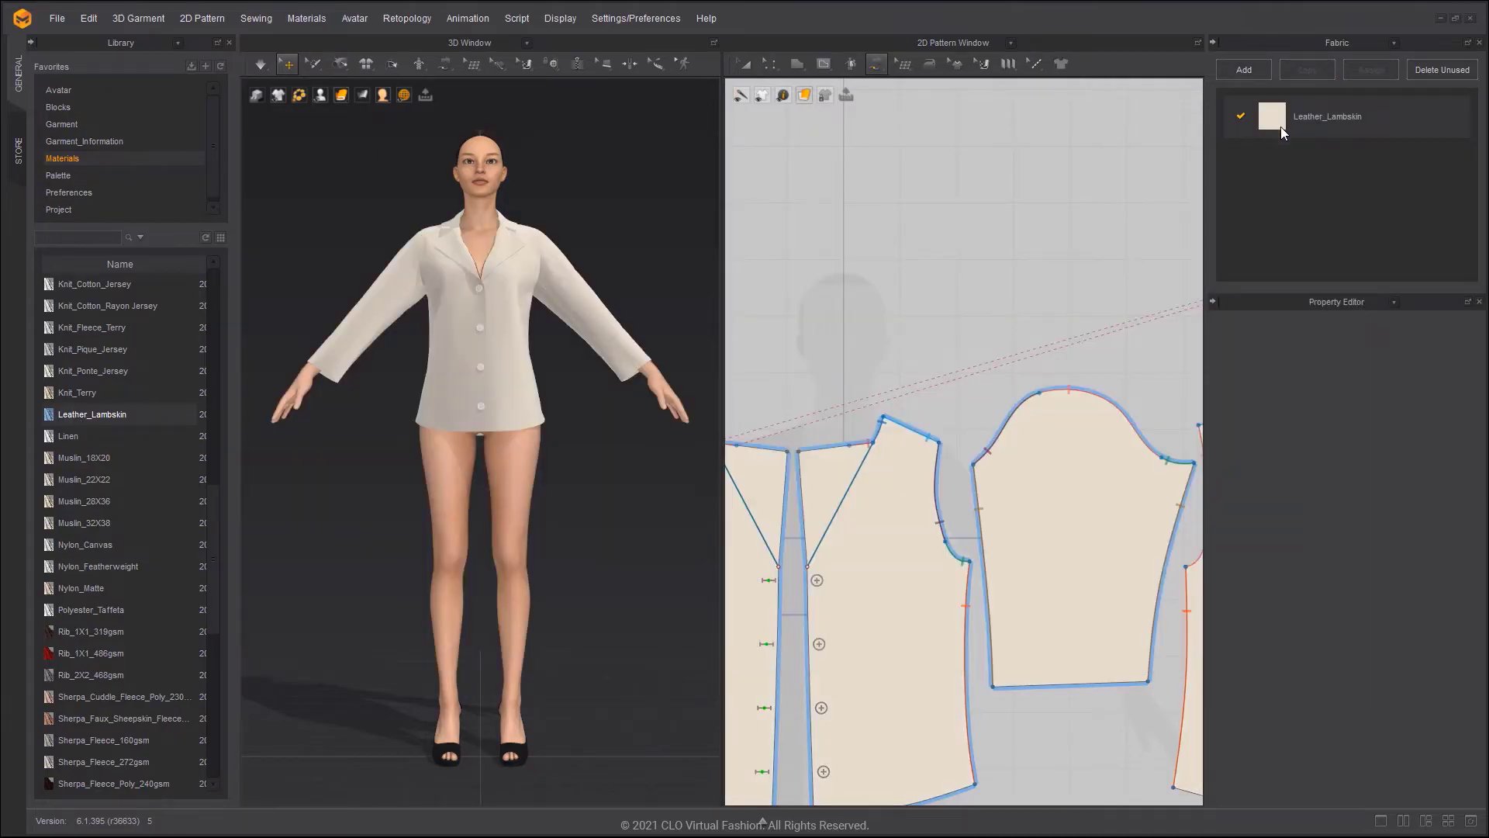
- Set the Leather_Lambskin material's type to Leather and its colour to dark grey 3C3C3C
click(1281, 127)
click(1384, 501)
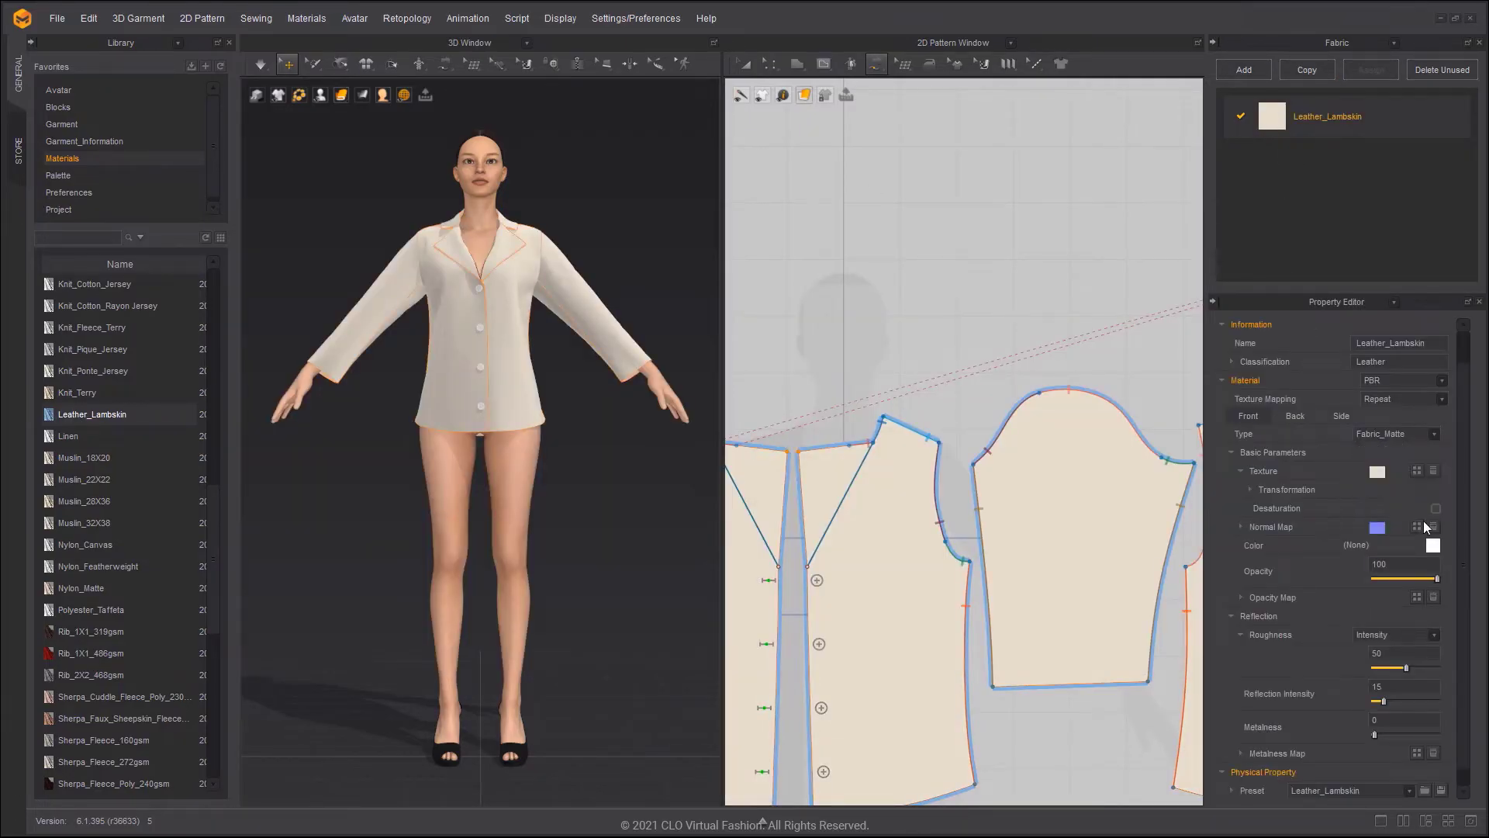
click(1433, 545)
drag(558, 159, 823, 172)
drag(720, 226, 680, 248)
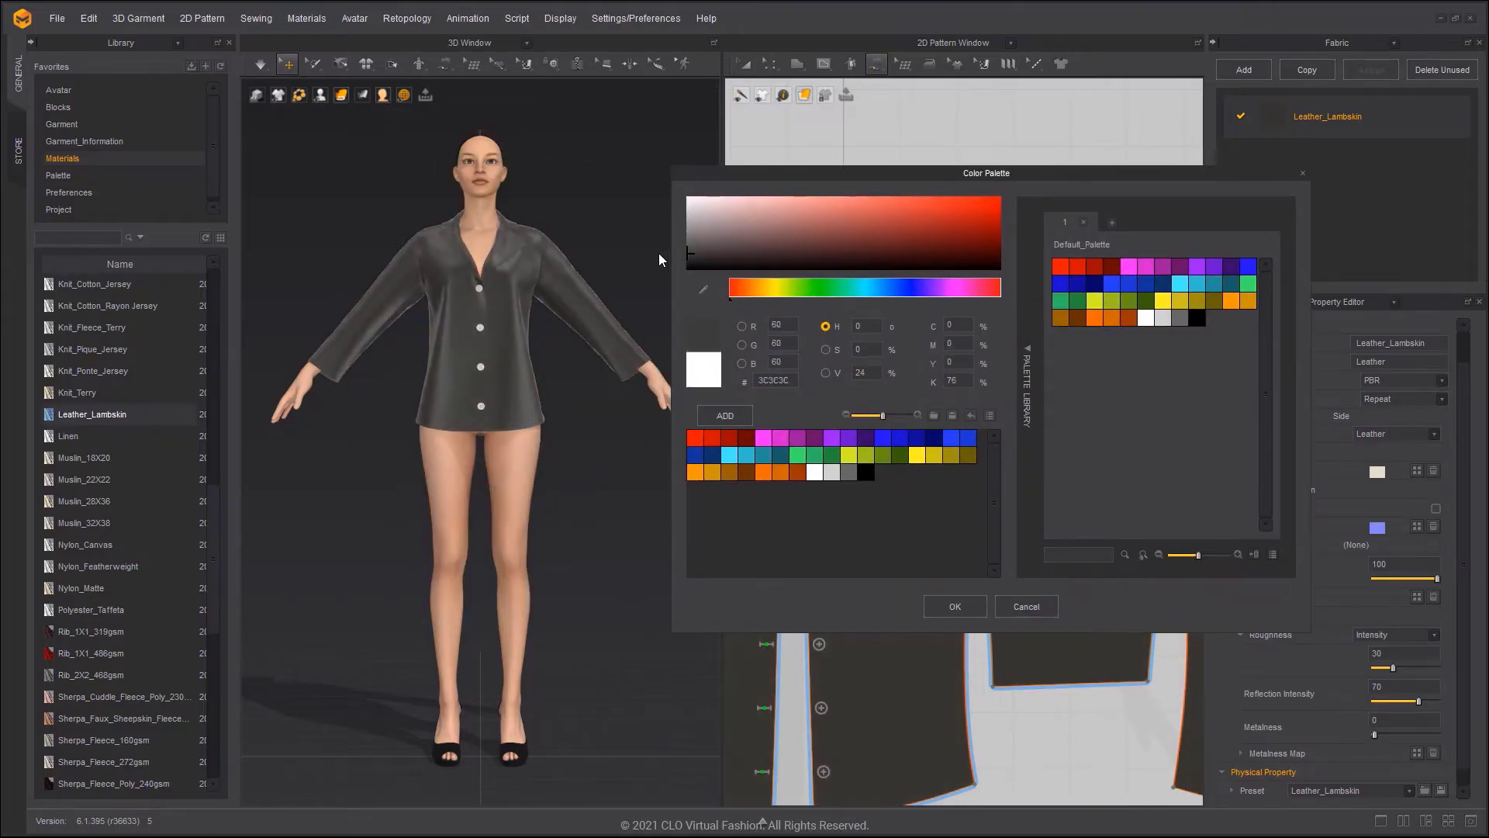
click(954, 609)
- Simulate the garment with the dark leather material and inspect its drape from the front and side
scroll(485, 471, up, 5)
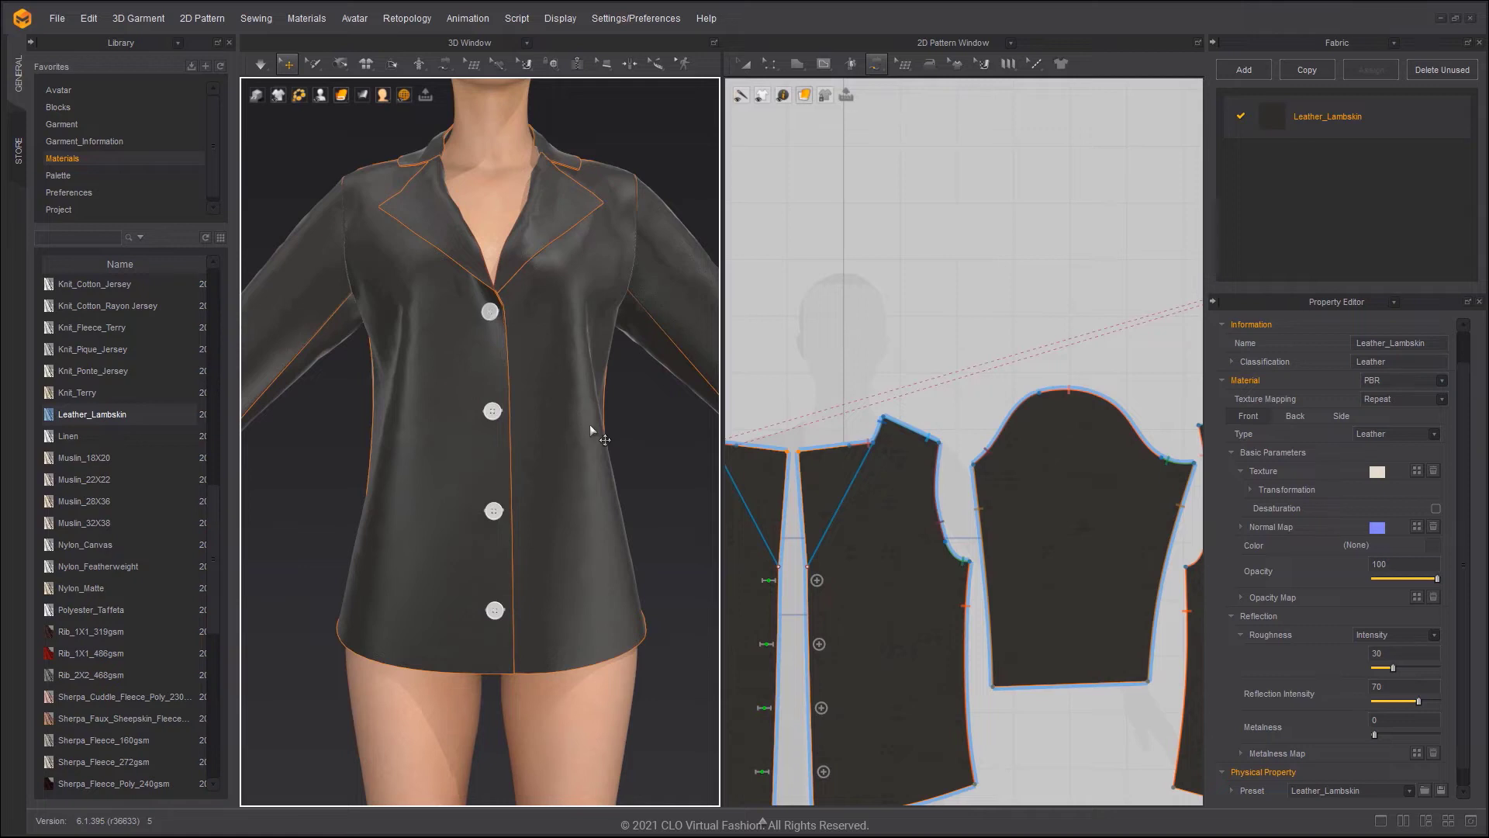
scroll(615, 437, down, 2)
click(618, 439)
key(space)
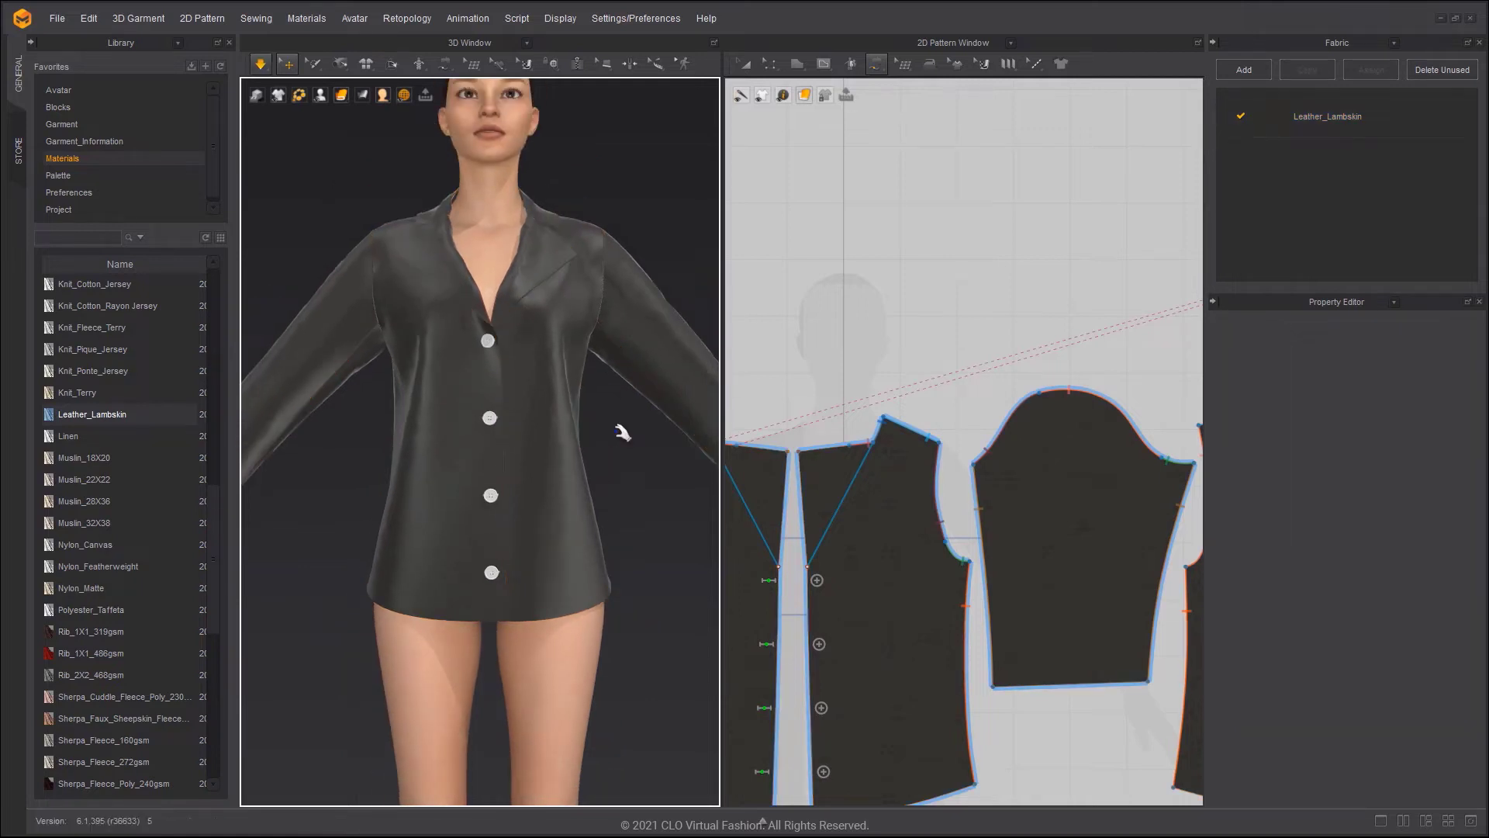
right_drag(533, 321, 505, 323)
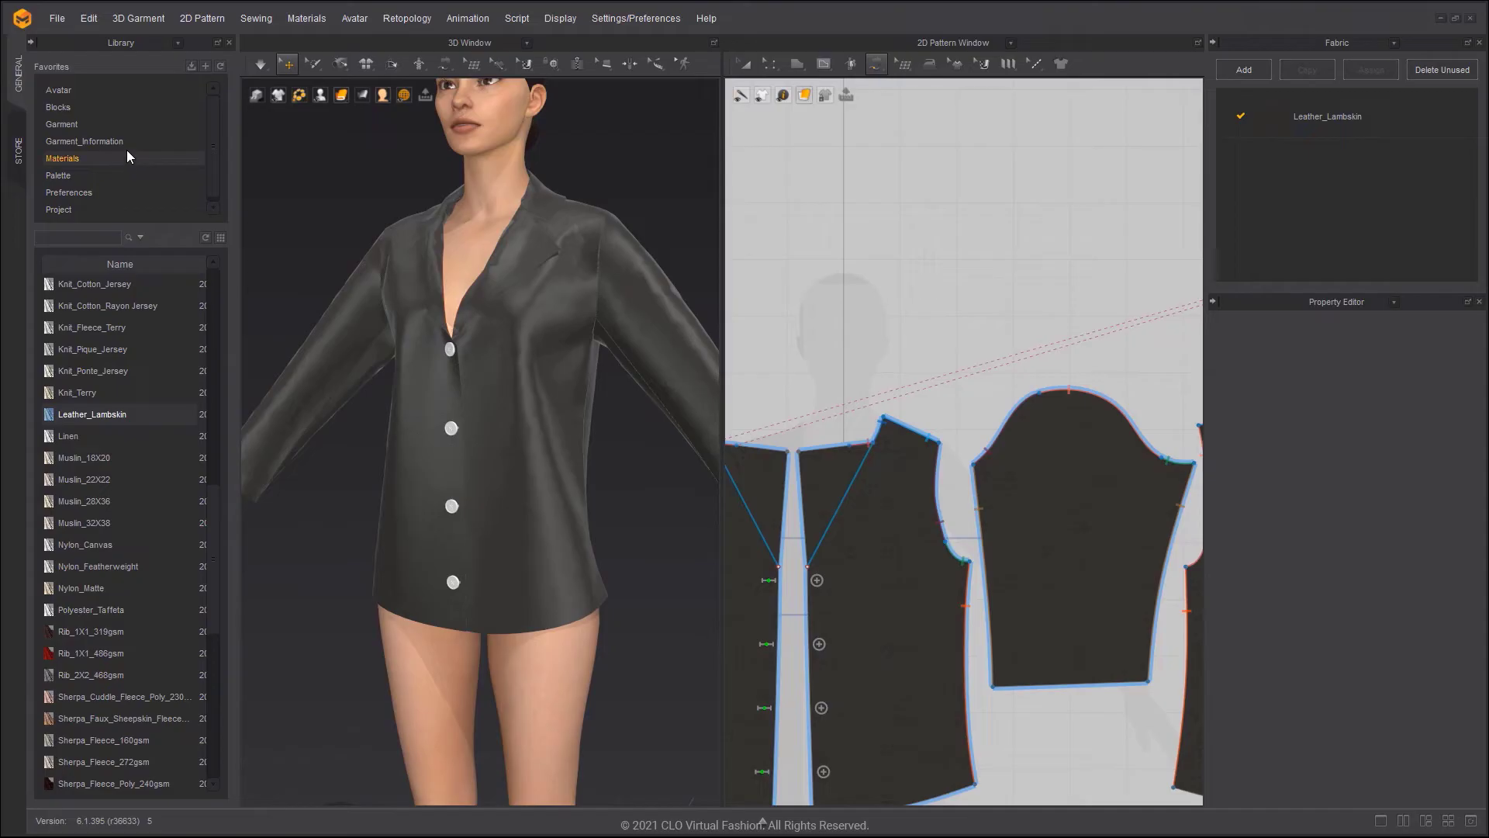
- Add a female shoulder pad from the Shoulder_Pads library to the current garment with load type Add, without saving the file
click(105, 159)
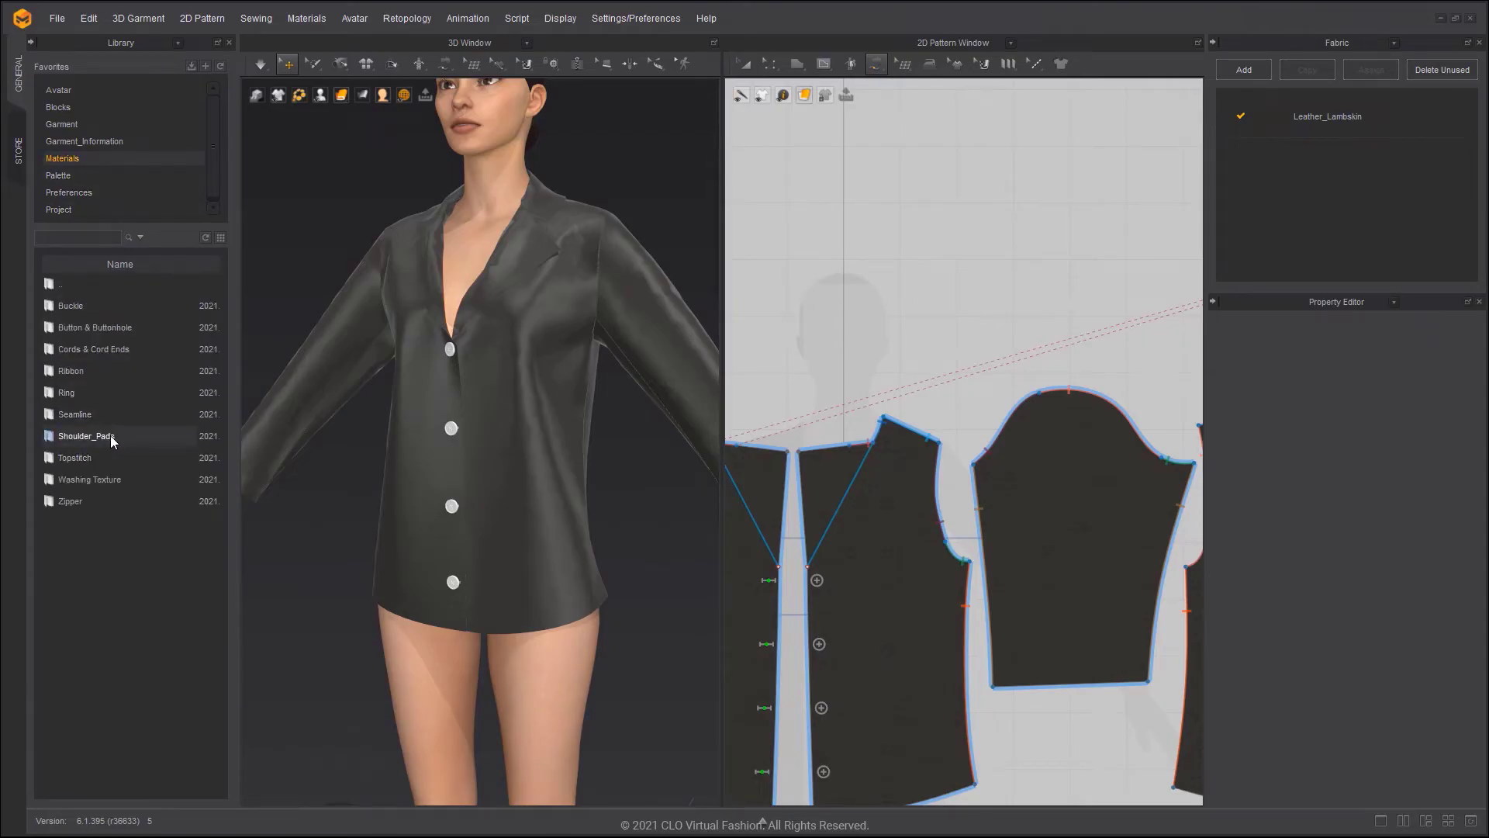
double_click(108, 436)
double_click(118, 314)
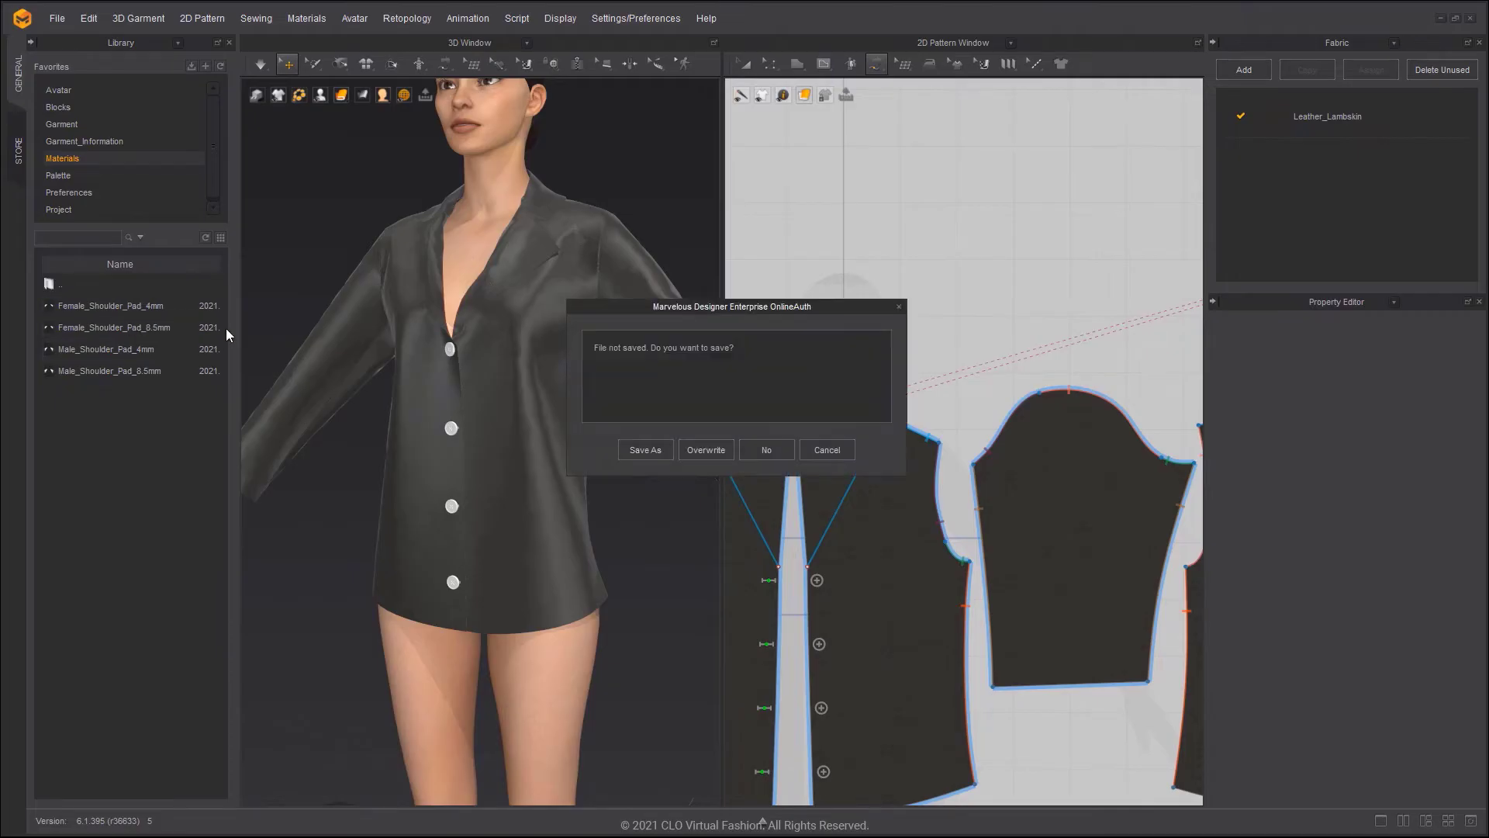
click(753, 450)
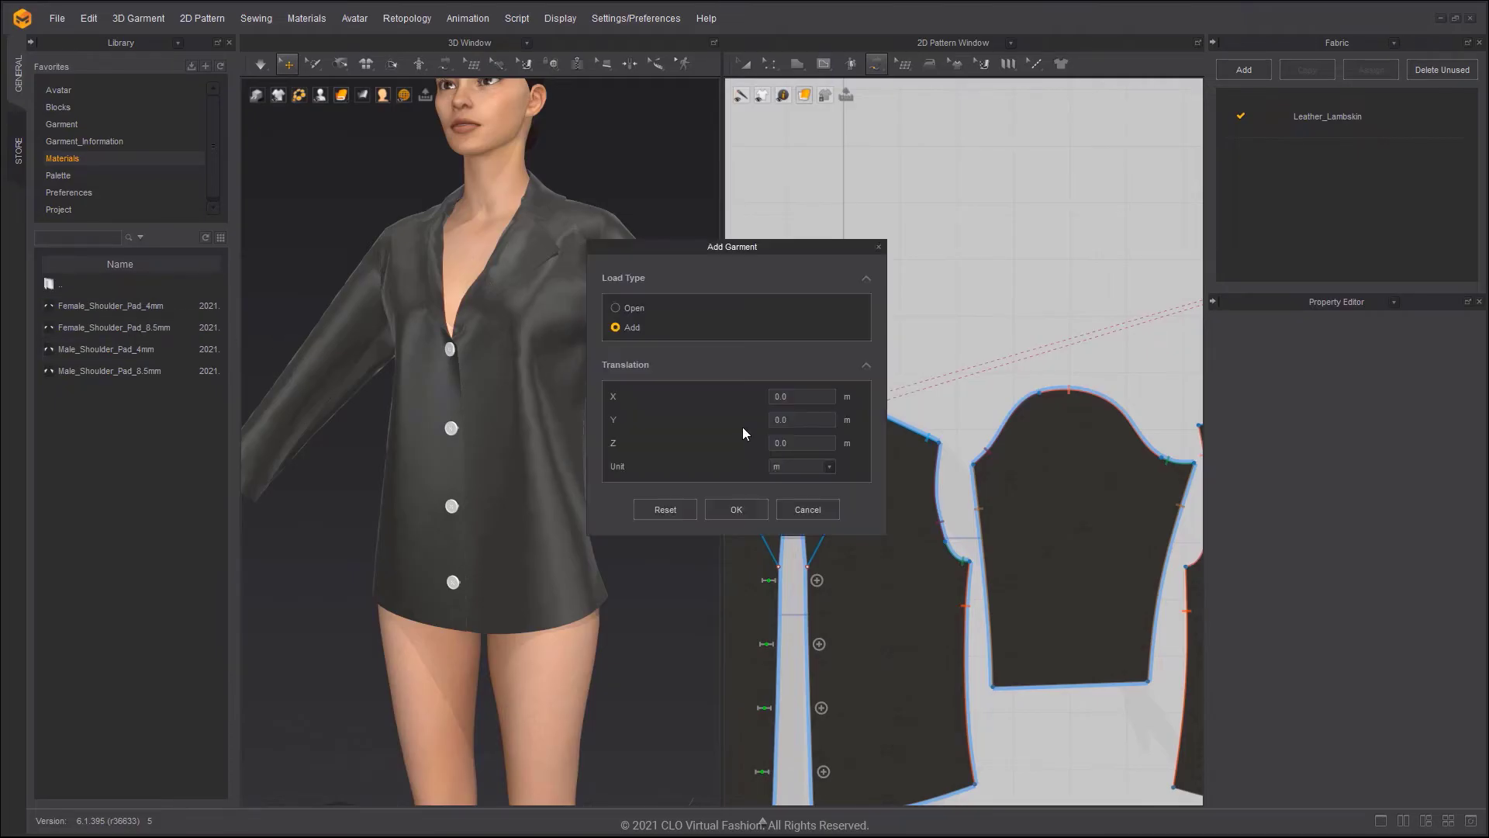
click(738, 508)
- Rotate the shoulder pads and shift them into position over the avatar's shoulders
middle_drag(617, 367, 616, 618)
right_drag(616, 618, 531, 538)
scroll(532, 512, up, 3)
drag(533, 544, 552, 543)
middle_drag(552, 544, 500, 404)
scroll(500, 396, up, 3)
right_drag(485, 388, 527, 376)
drag(409, 331, 421, 346)
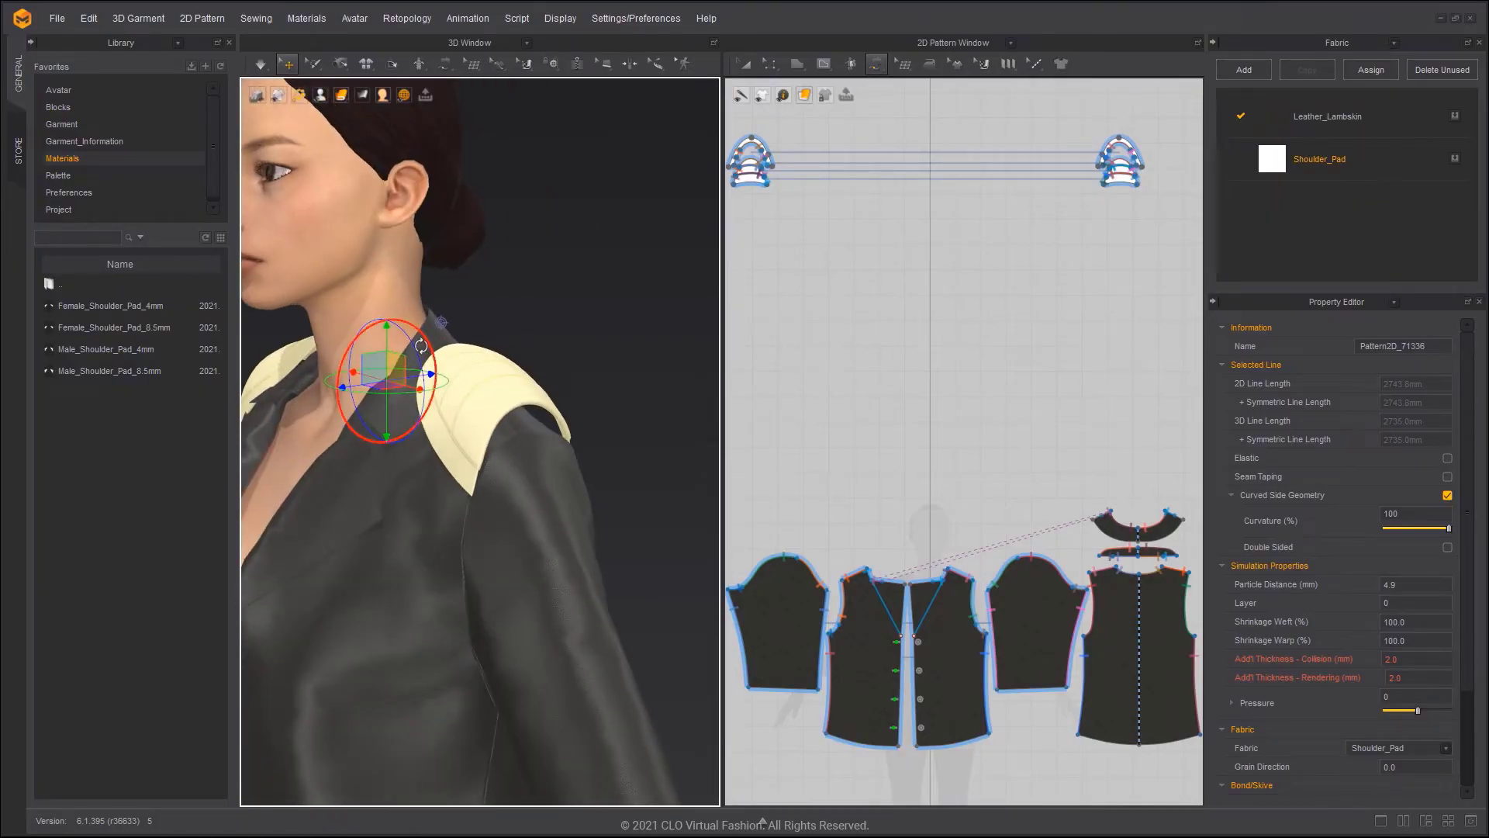
right_drag(421, 347, 448, 345)
mouse_move(452, 348)
mouse_down()
mouse_move(452, 384)
mouse_move(450, 361)
mouse_up()
right_drag(482, 386, 465, 391)
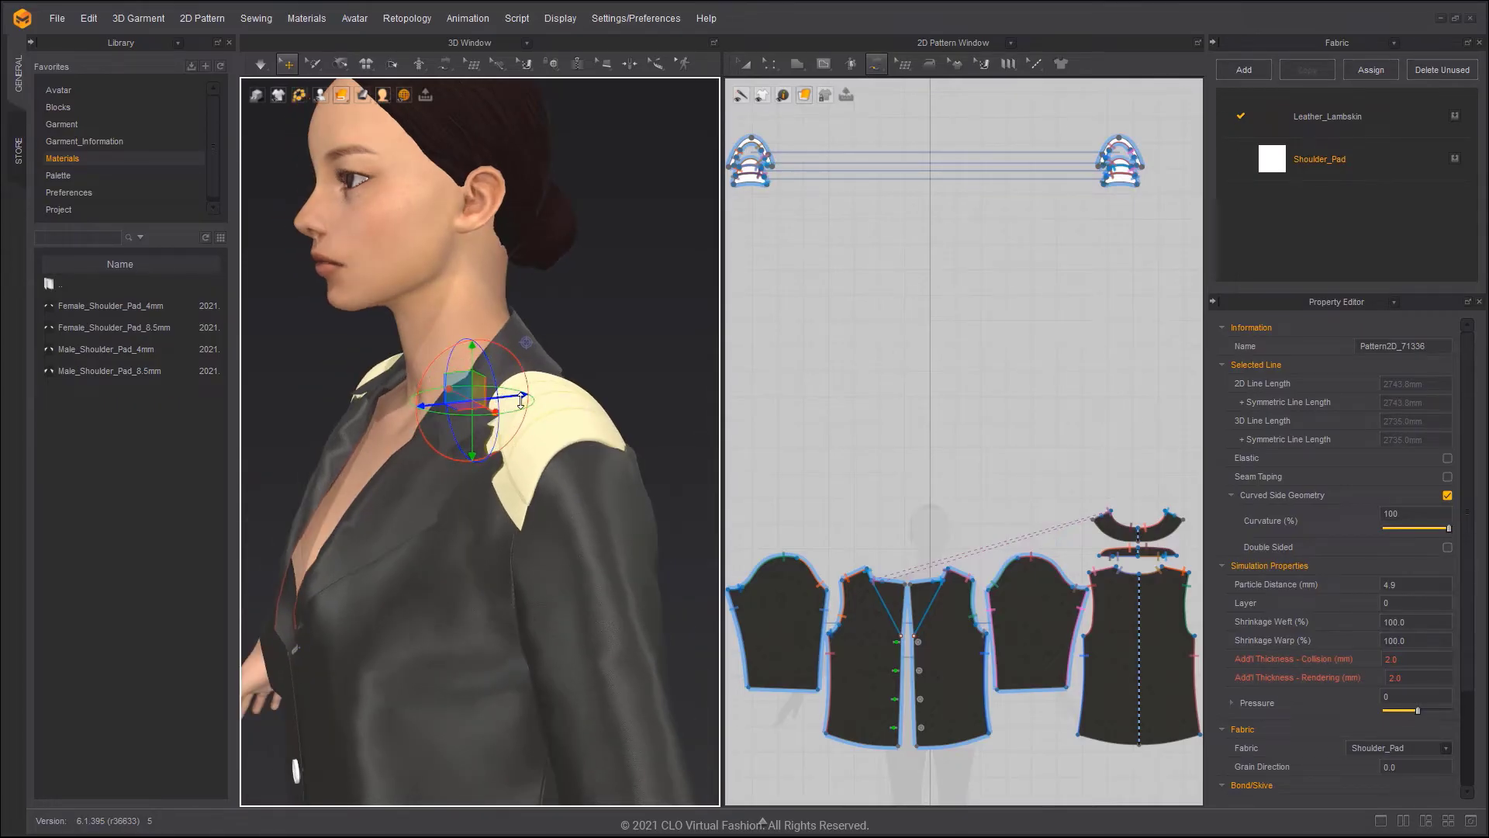
drag(521, 401, 522, 400)
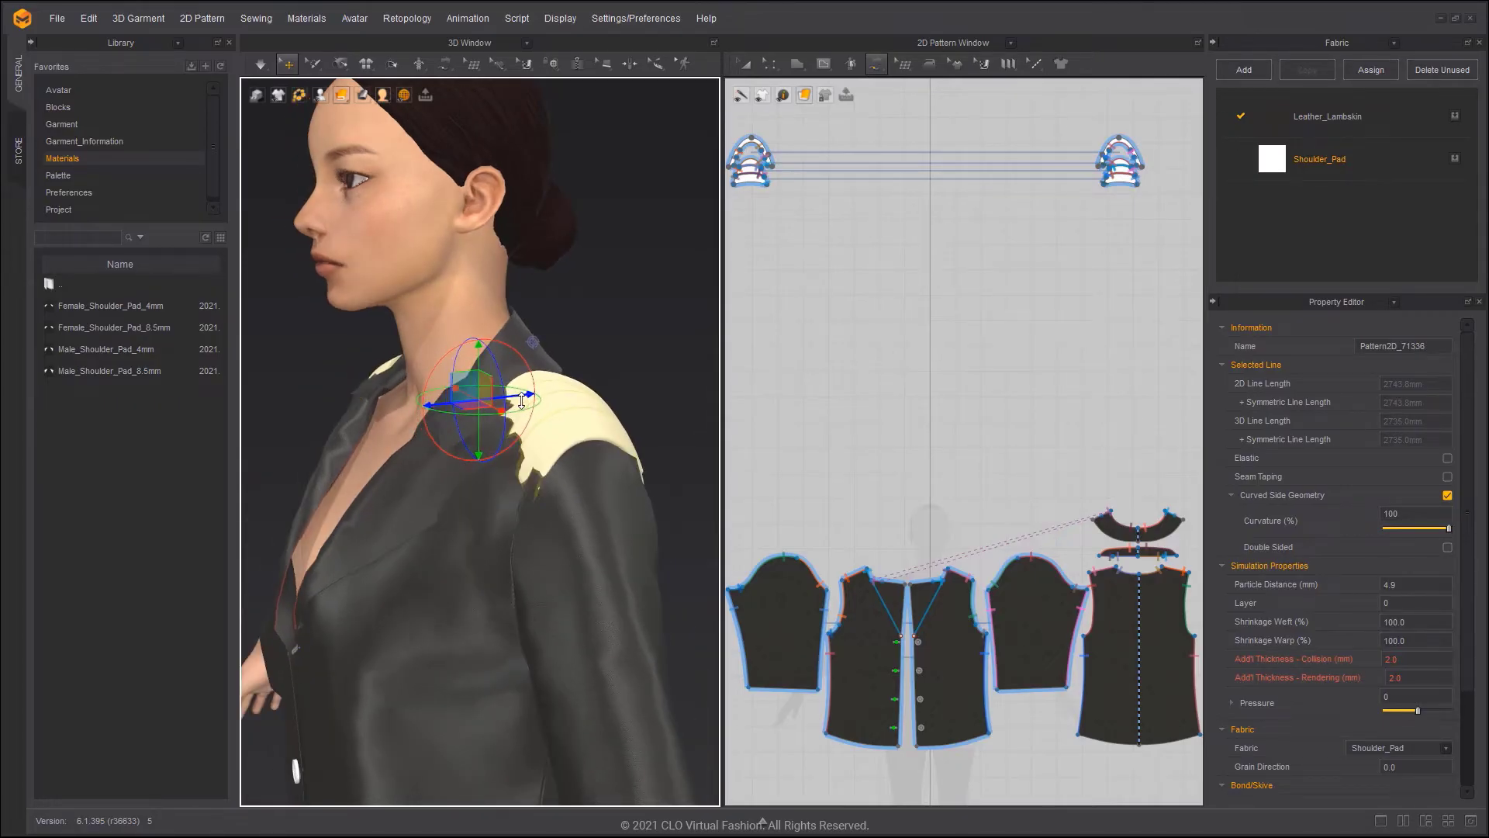
- Set the Layer of the shoulder pad patterns to -1 so they sit beneath the jacket
right_click(556, 338)
click(594, 342)
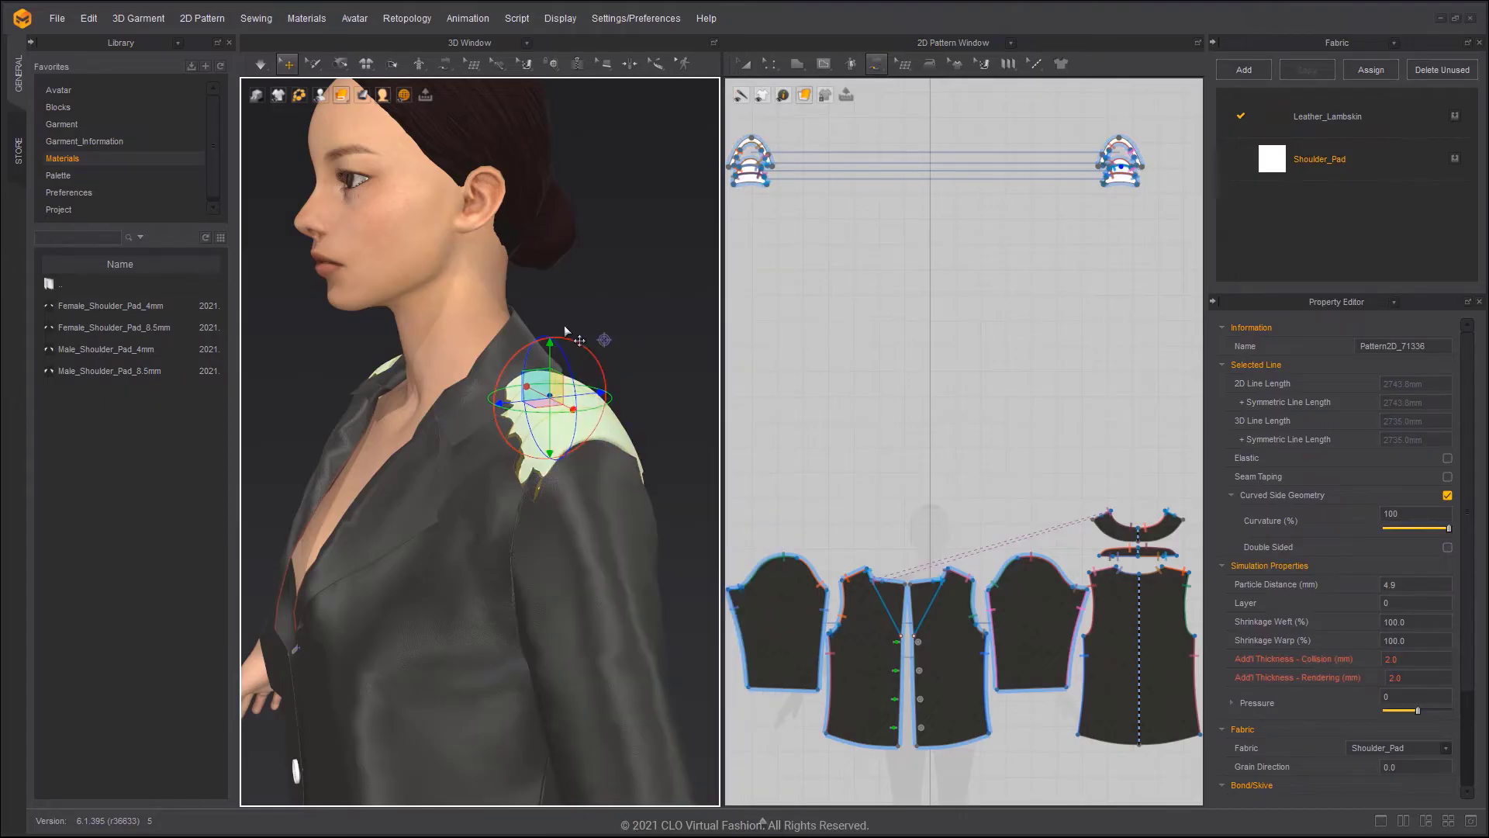
drag(1394, 607, 1370, 598)
text(-)
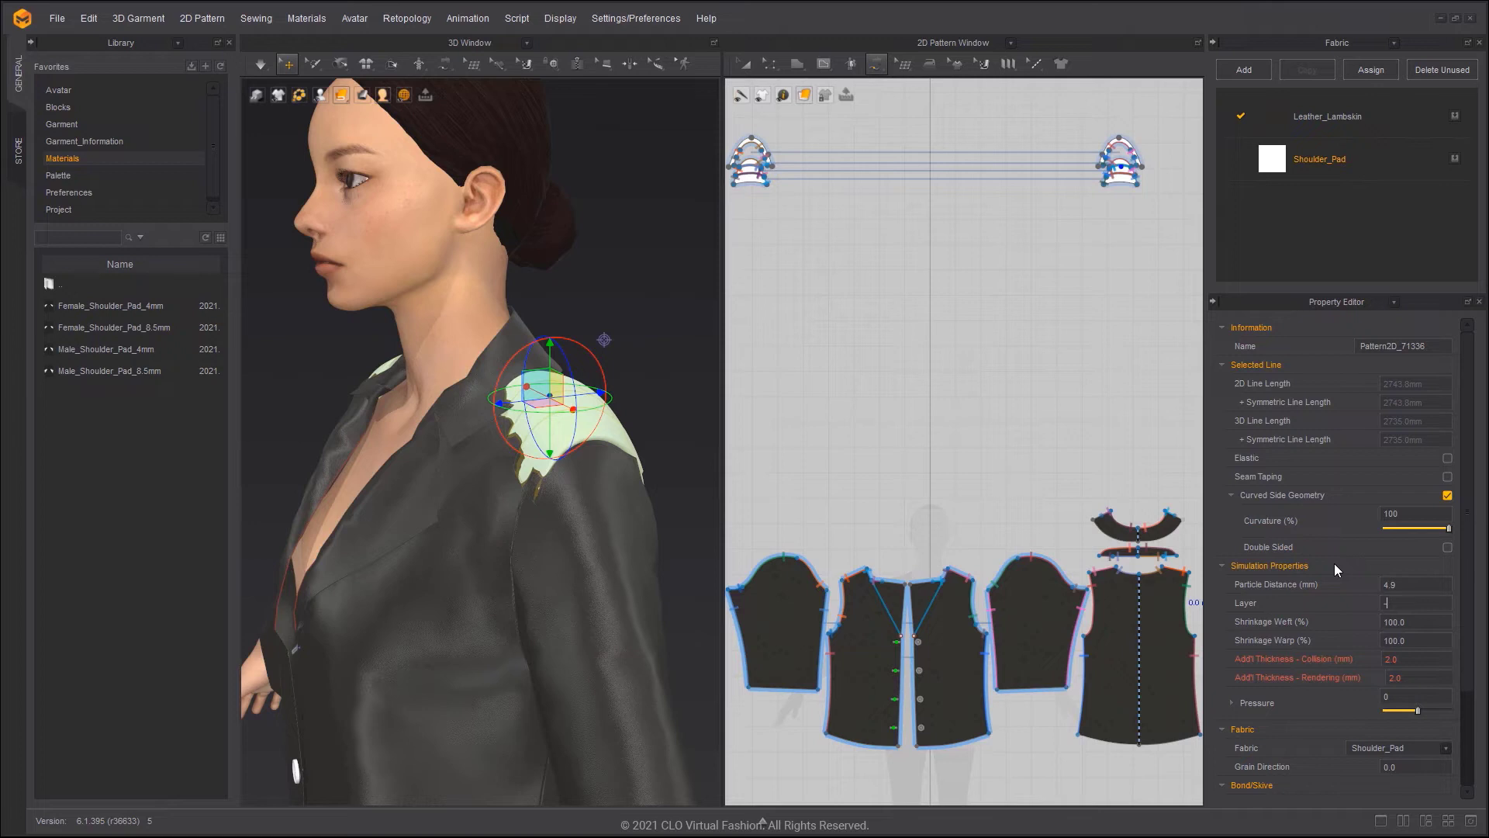
key(Return)
- Select all leather jacket patterns and hide them in 3D, leaving only the shoulder pads shown
scroll(959, 519, down, 1)
key(a)
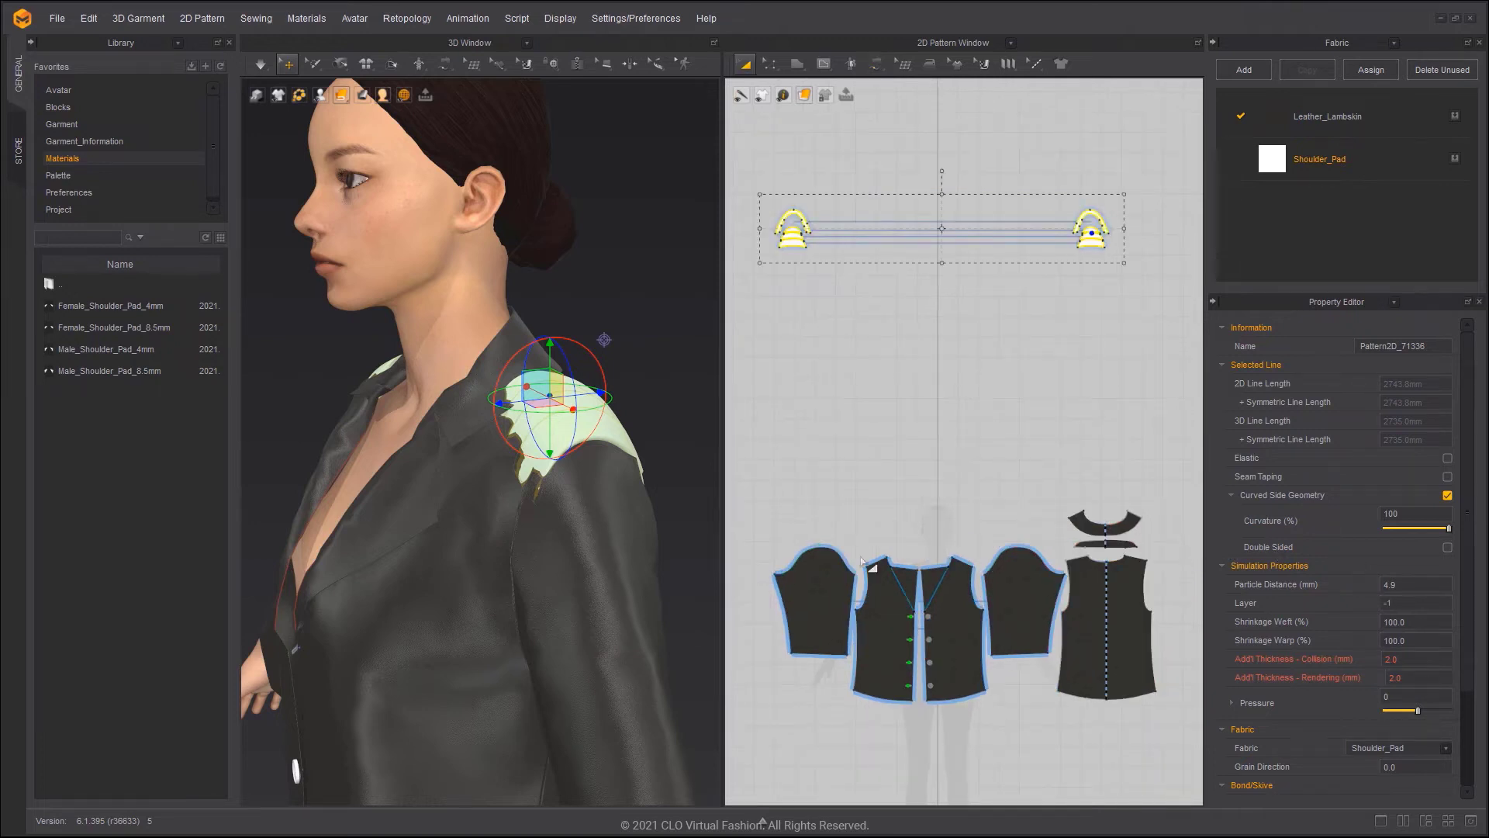
drag(758, 481, 1190, 714)
key(shift+q)
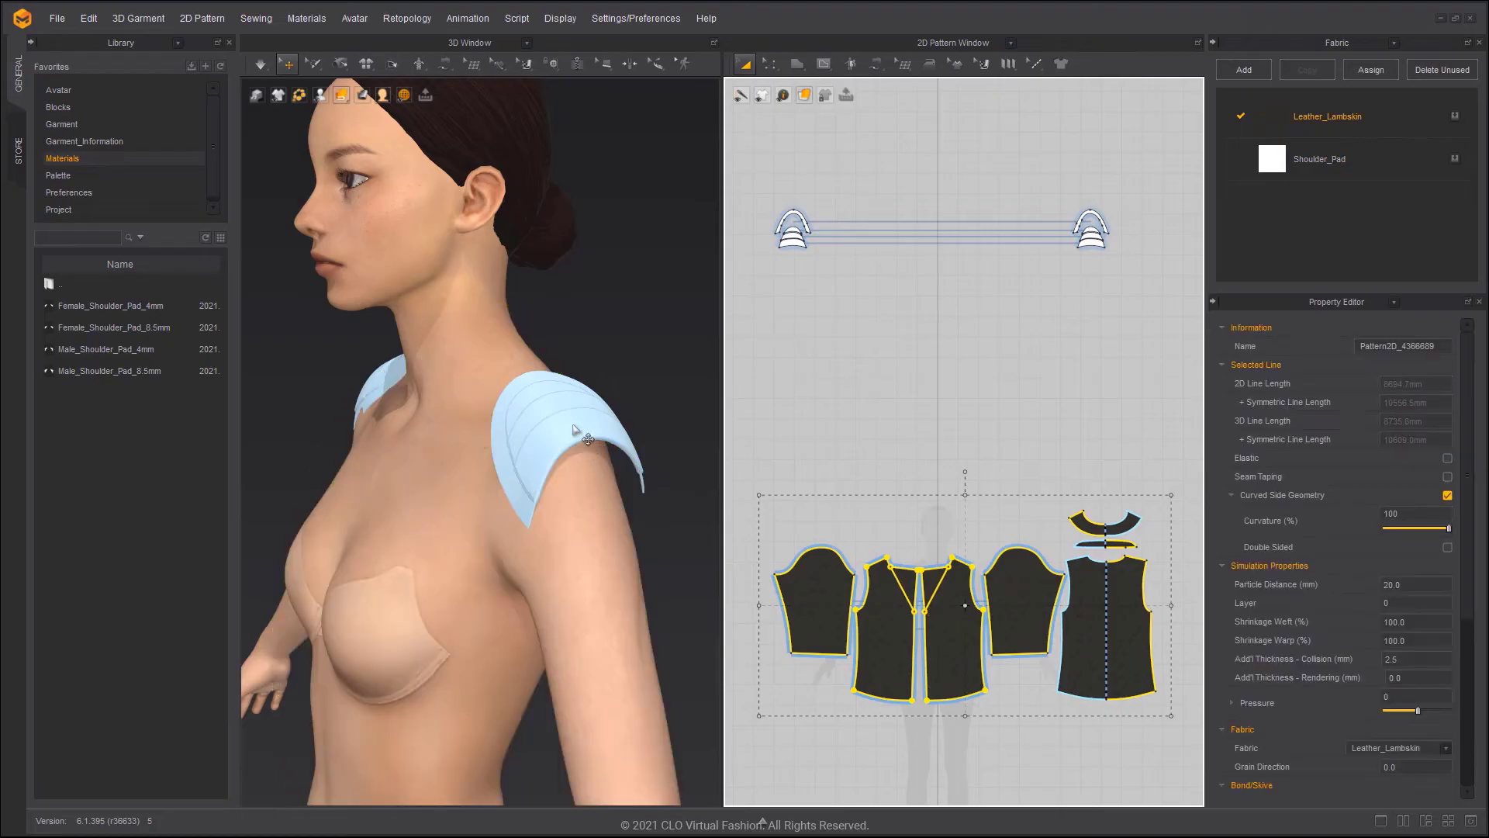
- Adjust the shoulder pads' position in the side view so they rest centred on the avatar's shoulders
drag(751, 183, 1122, 354)
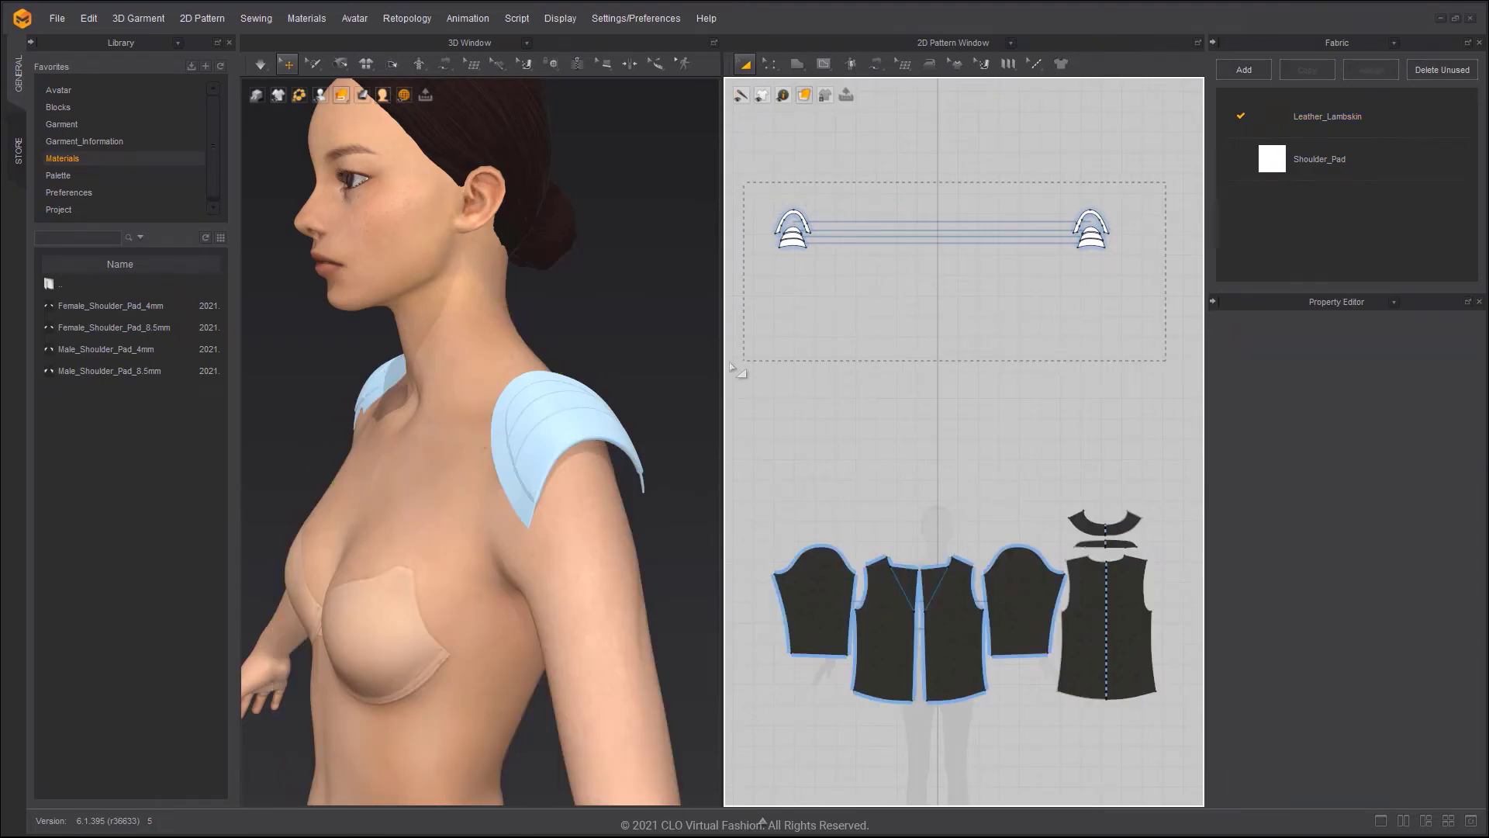
drag(735, 369, 737, 370)
click(552, 389)
key(6)
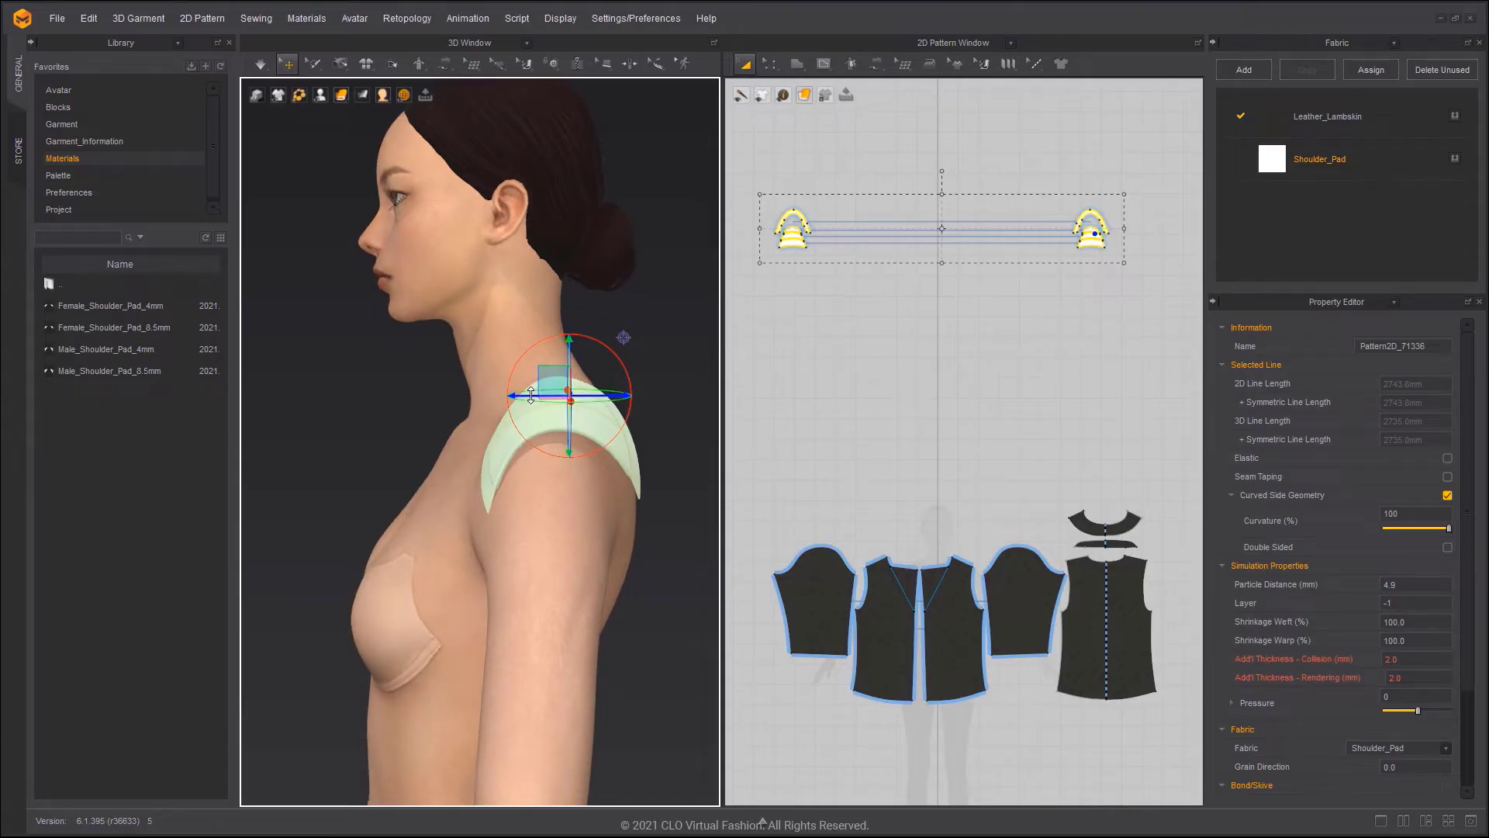
right_drag(563, 367, 572, 365)
drag(561, 363, 566, 367)
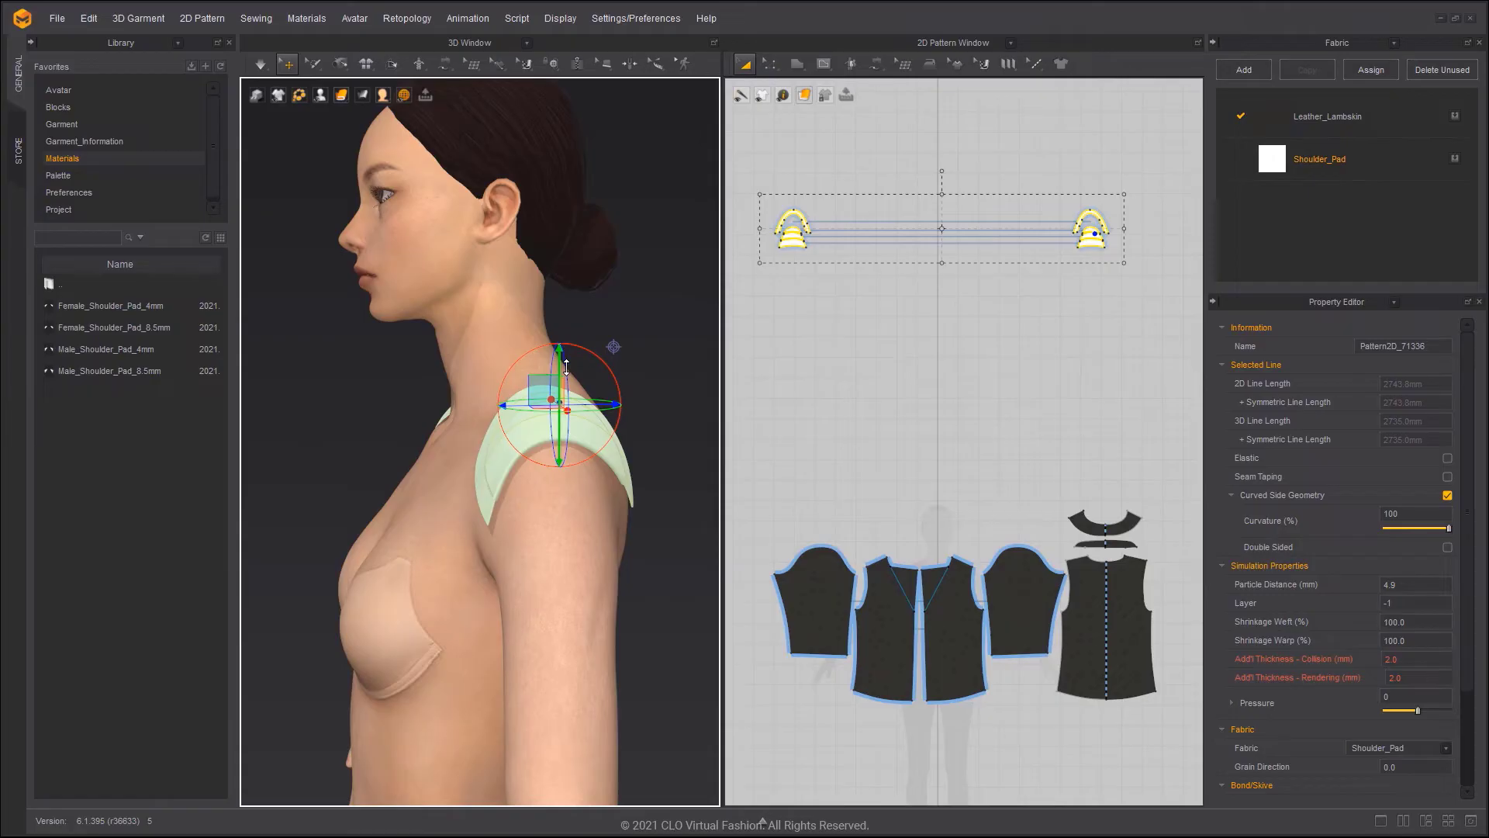
click(688, 381)
right_drag(571, 402, 618, 408)
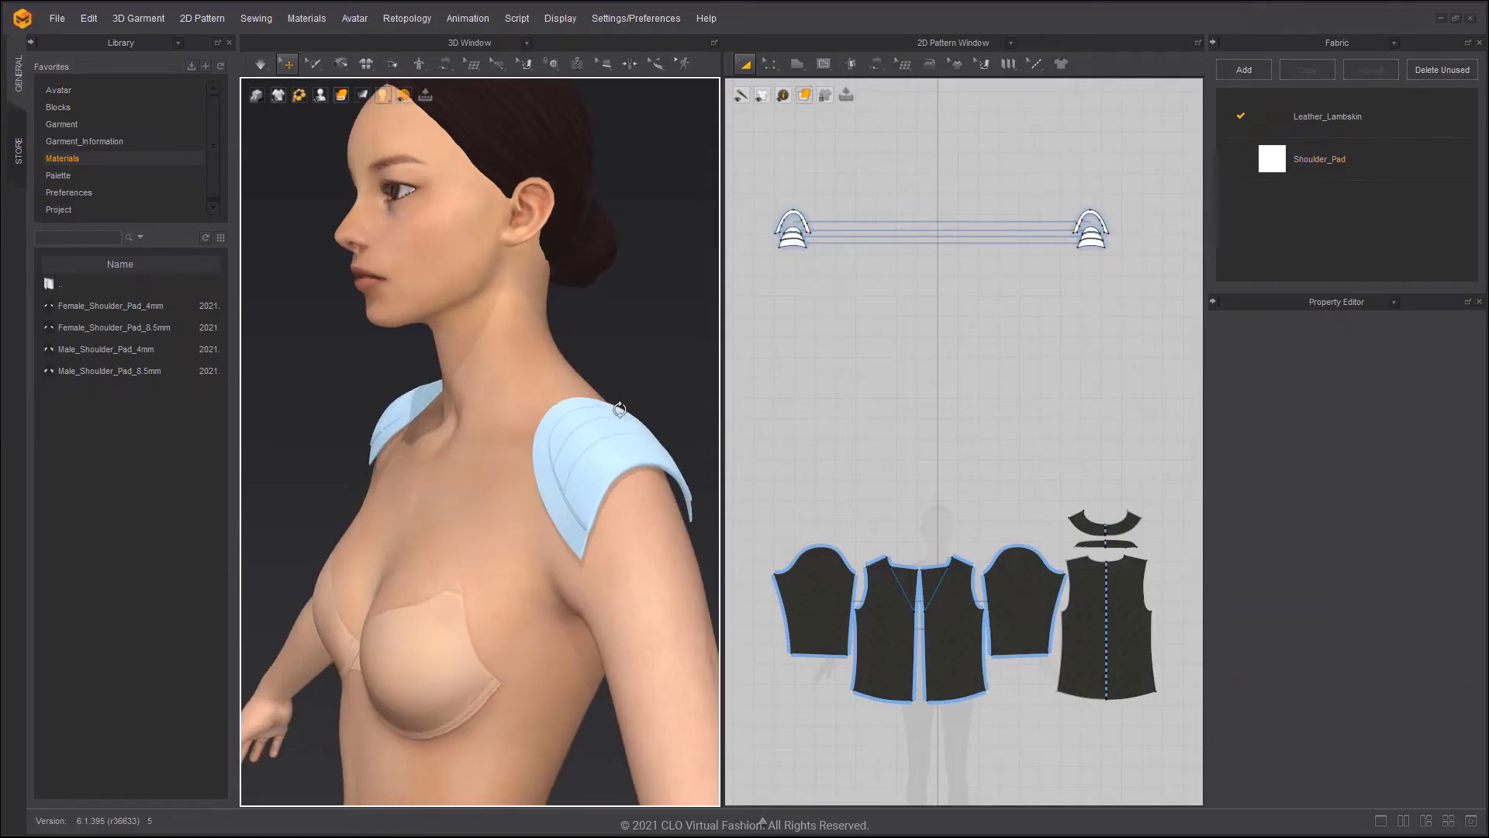
- Show all hidden 3D patterns again and simulate so the jacket drapes over the shoulder pads
key(ctrl+shift+q)
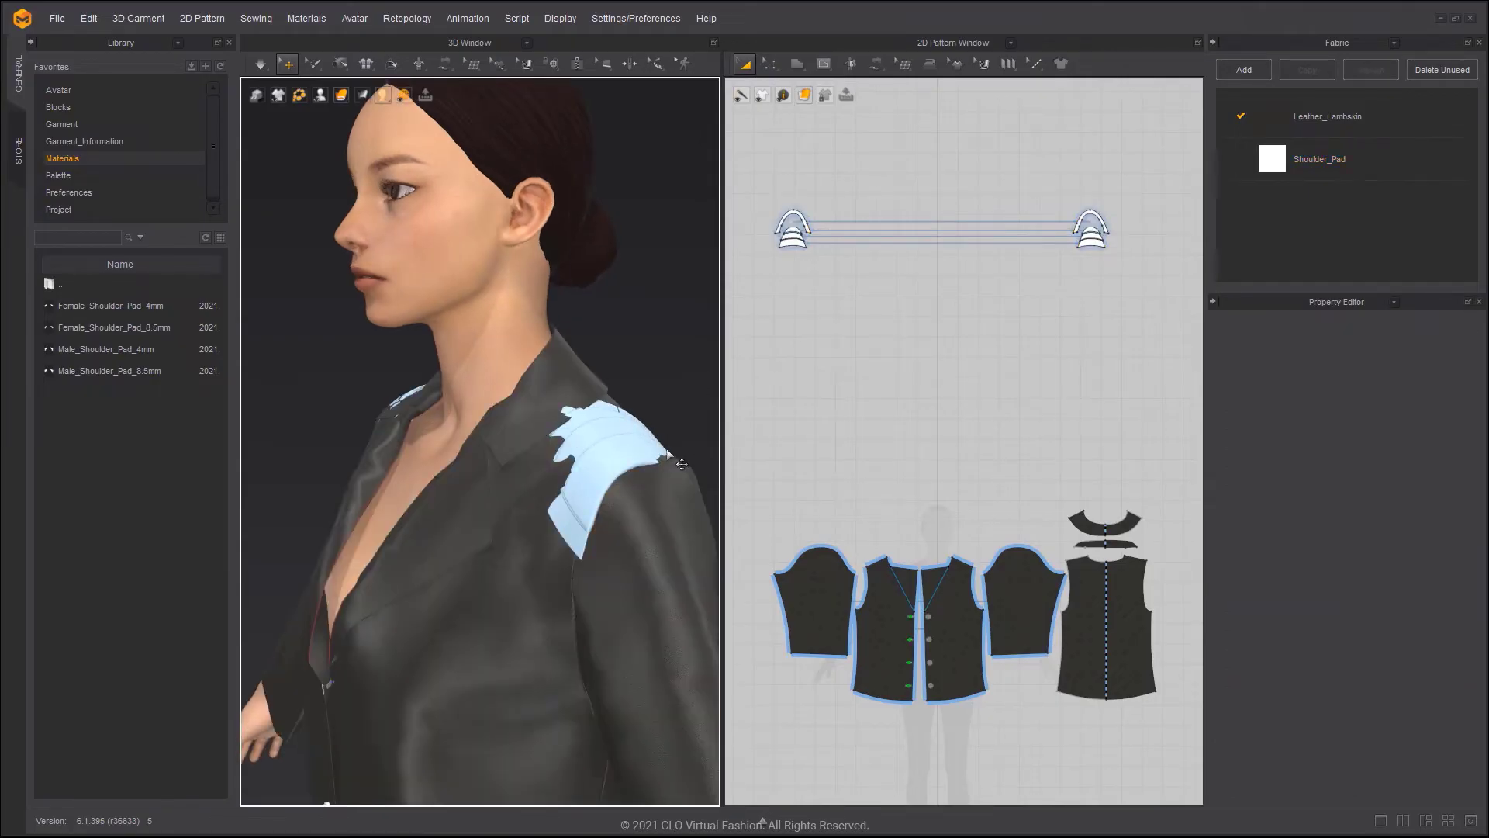
key(space)
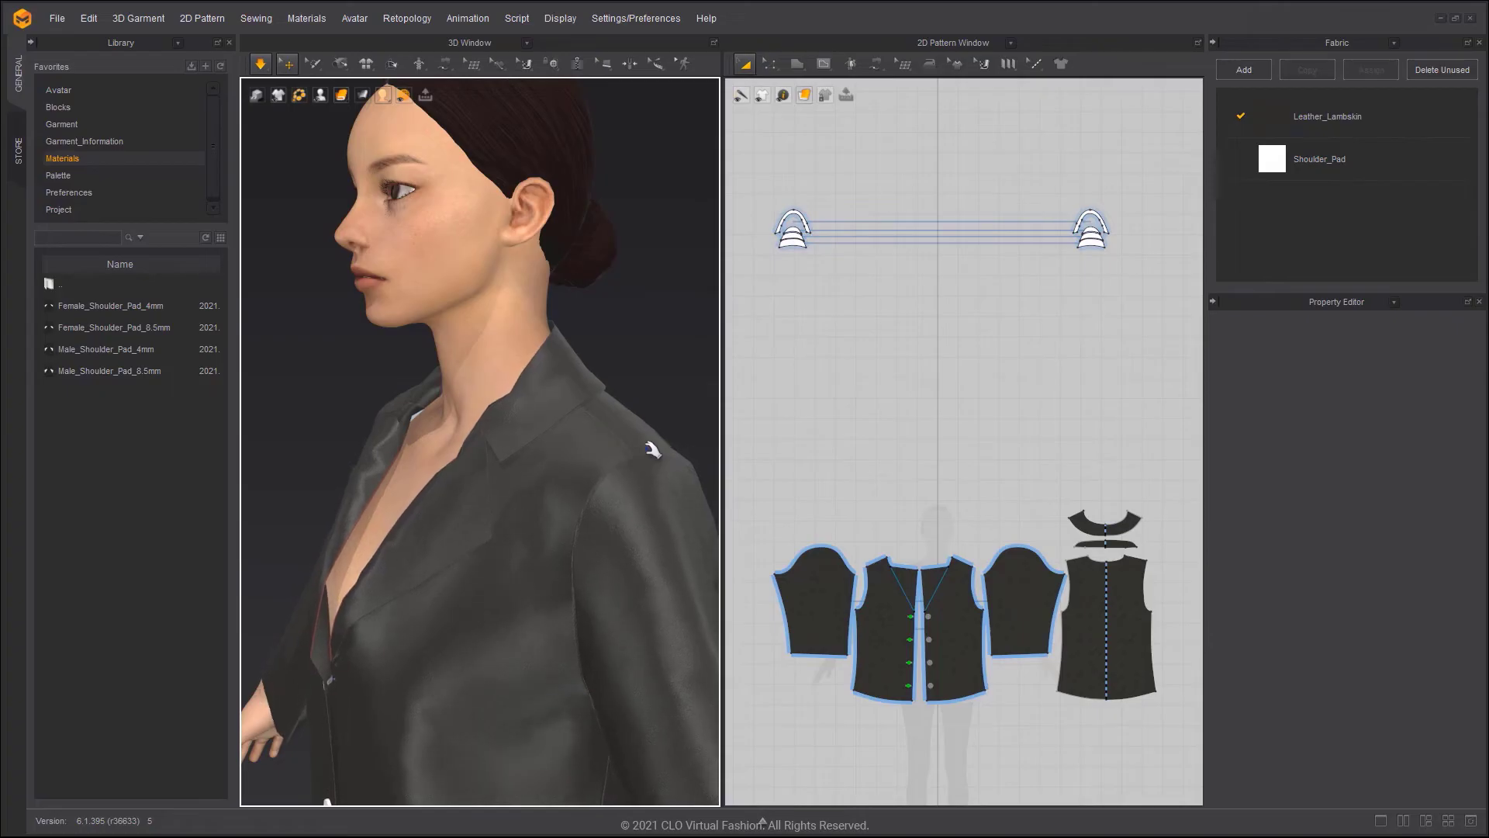
key(space)
right_drag(624, 442, 727, 433)
key(2)
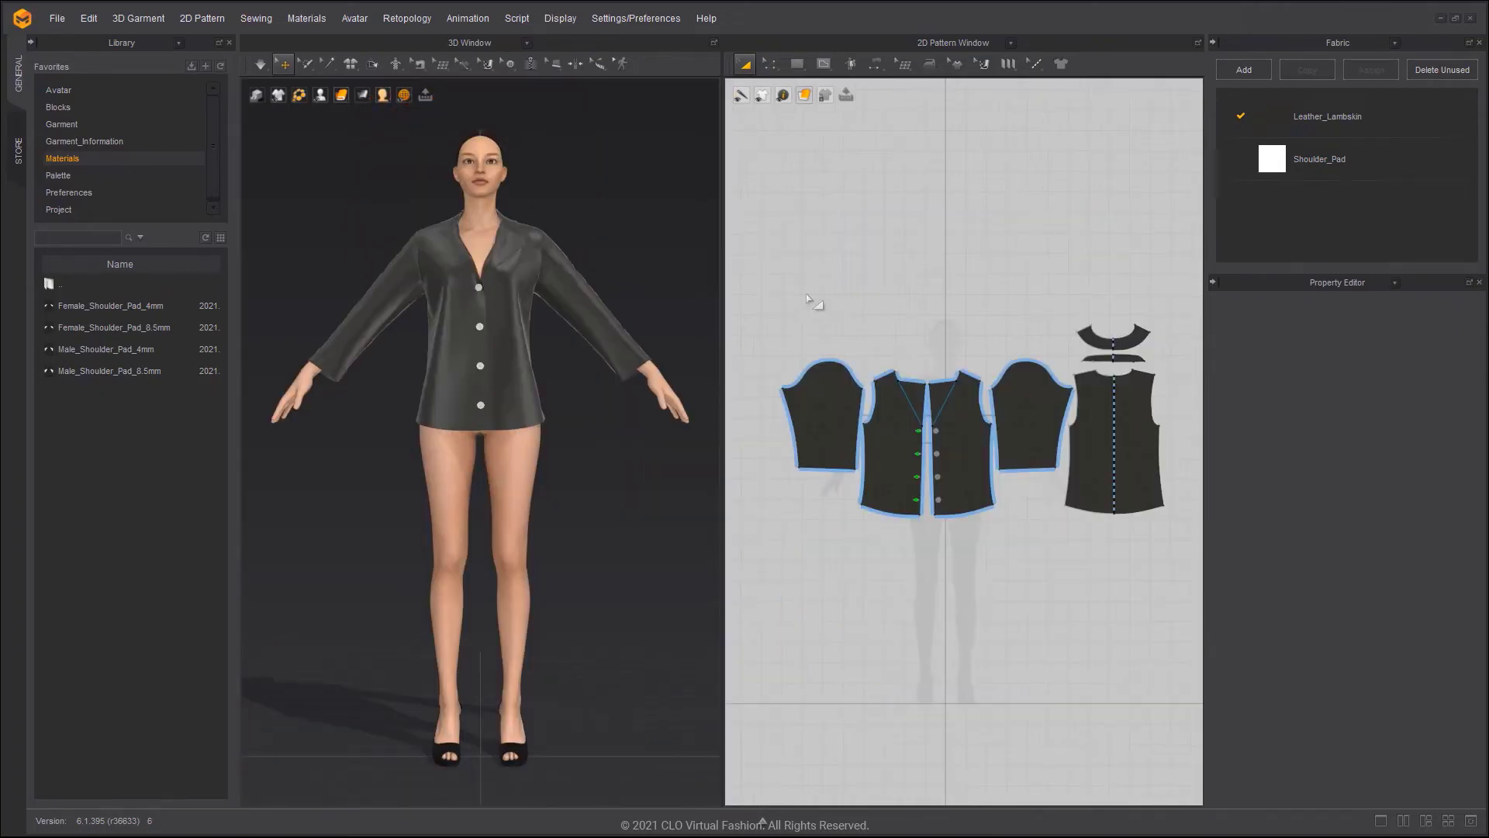
- Create a Layer Clone (Under) of all jacket patterns and place the copies below the originals
drag(814, 341, 1171, 578)
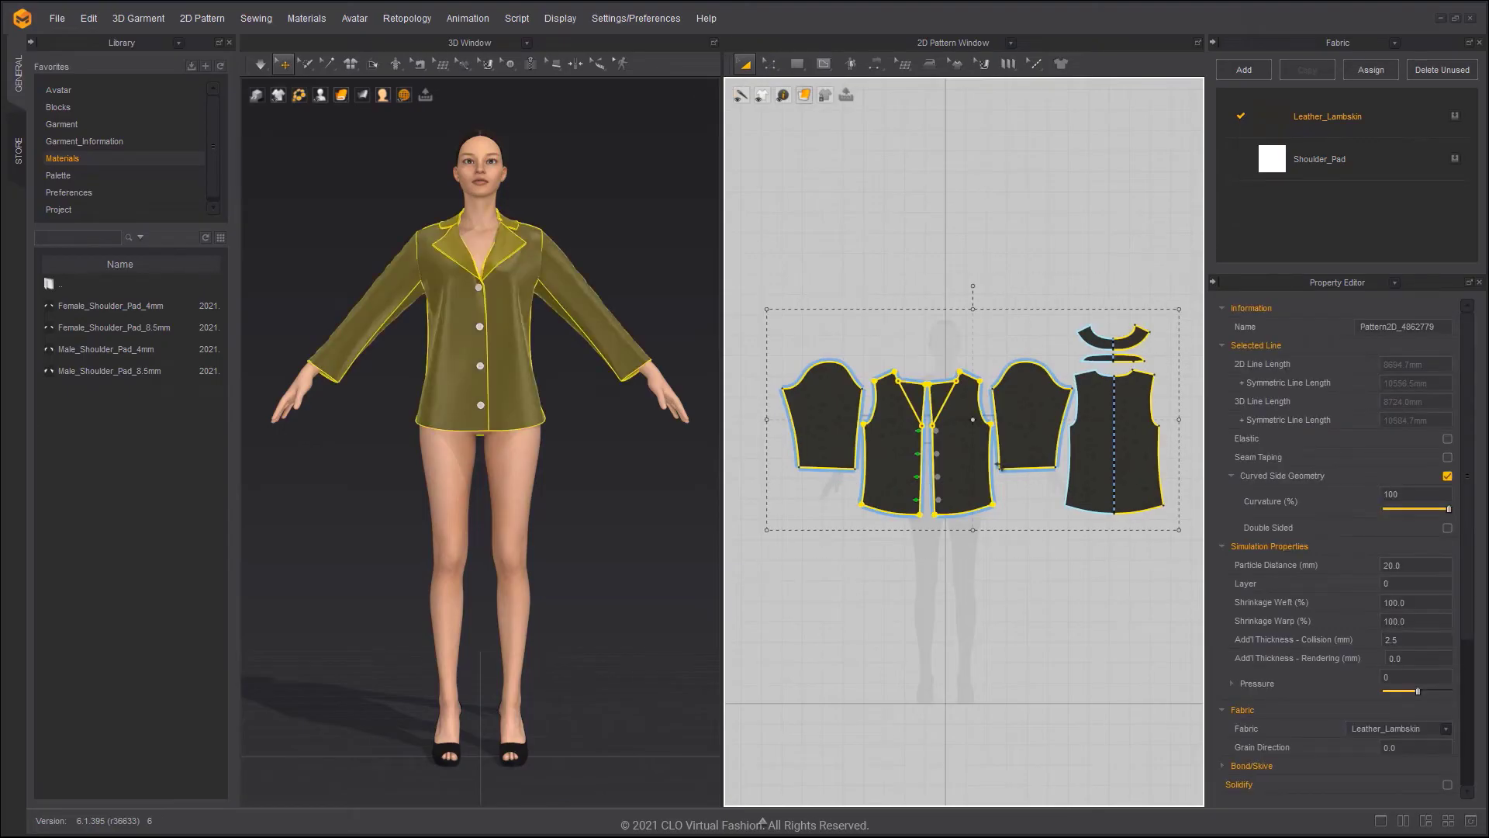
right_click(979, 419)
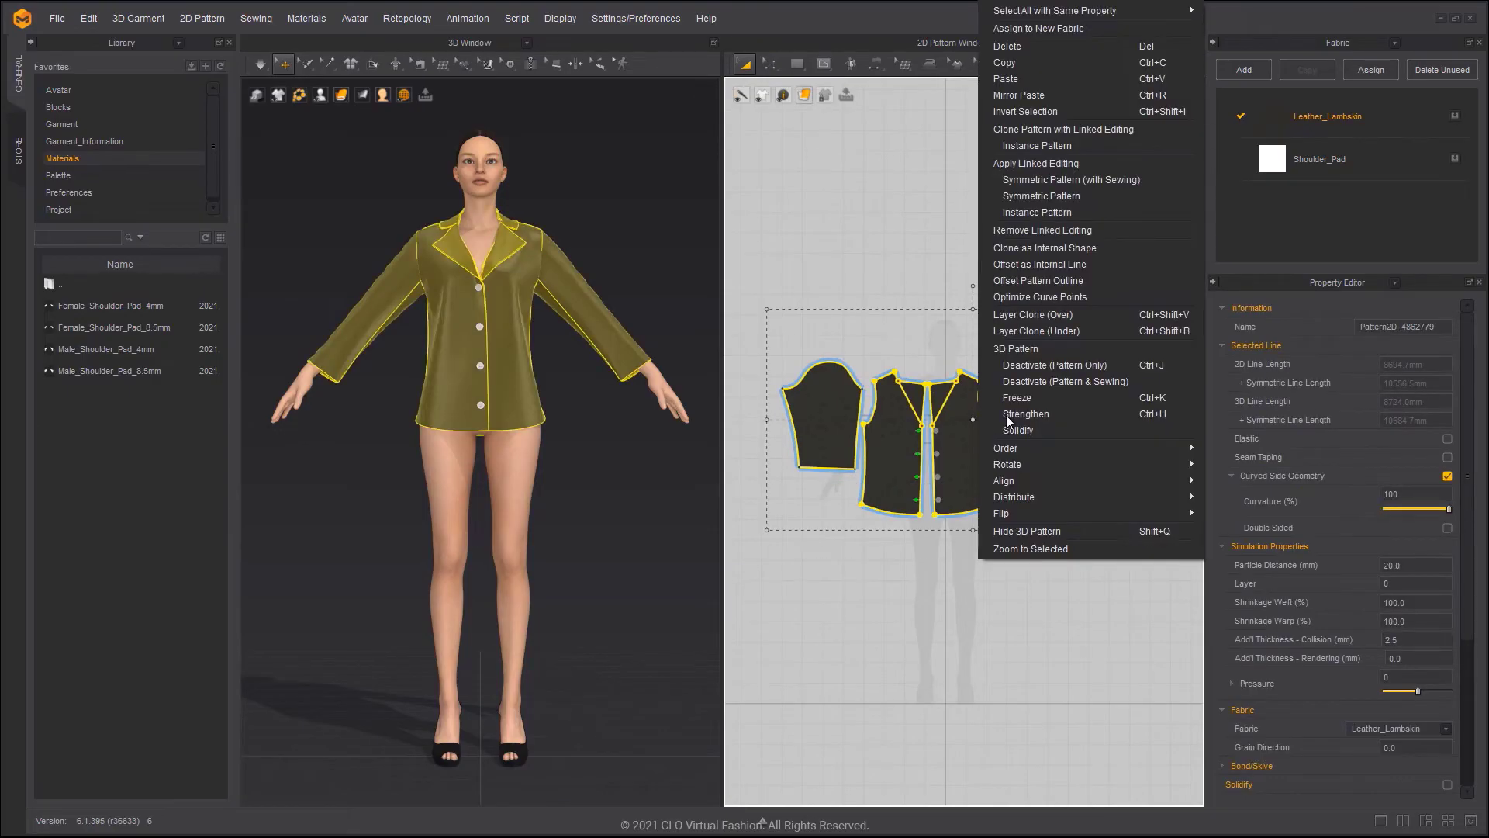
click(1058, 332)
click(1019, 637)
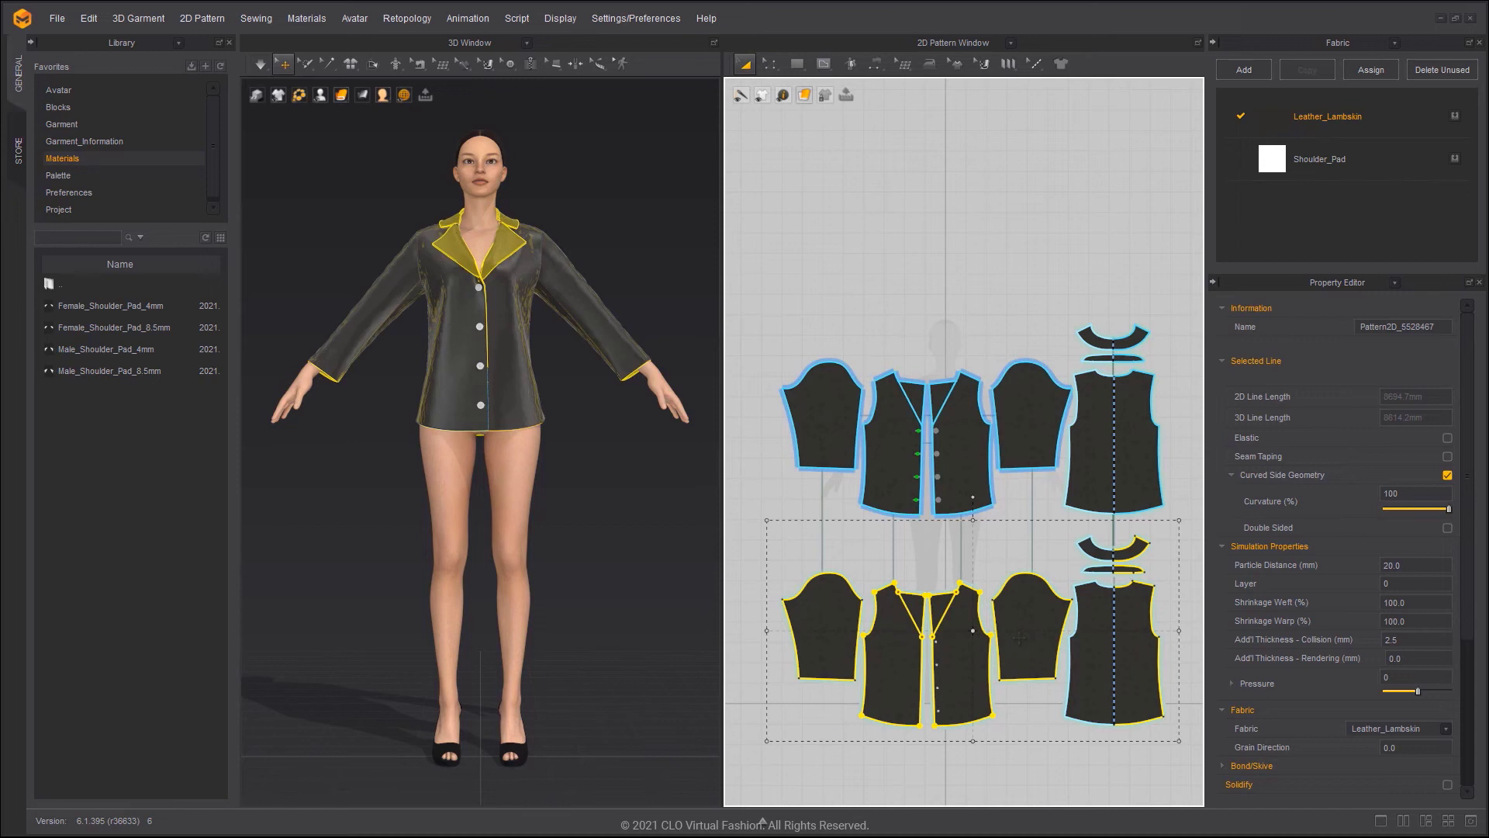
- Apply Remove Linked Editing to the cloned jacket patterns
right_click(1034, 596)
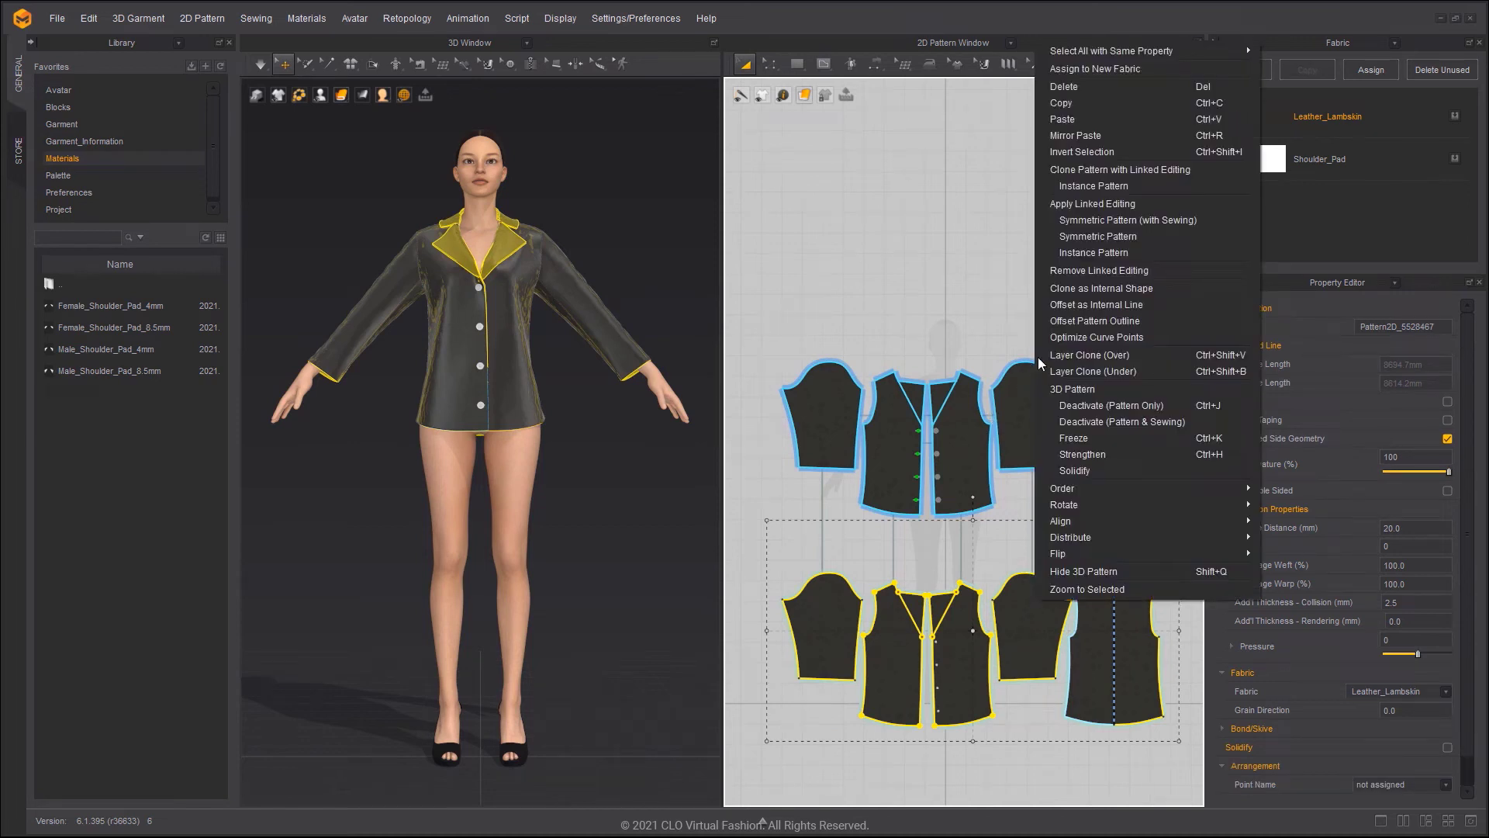
click(1119, 285)
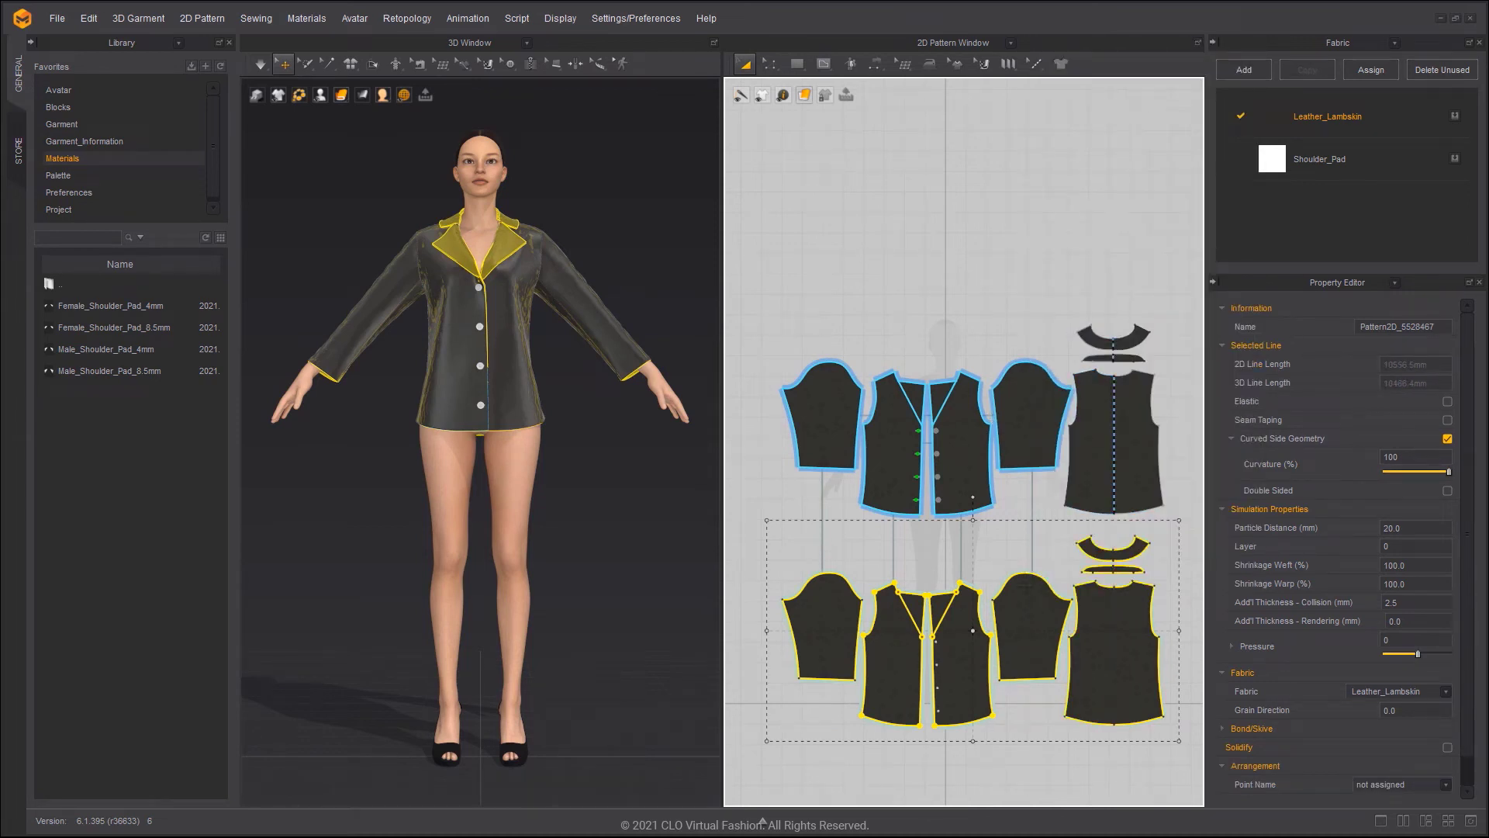
right_click(1030, 575)
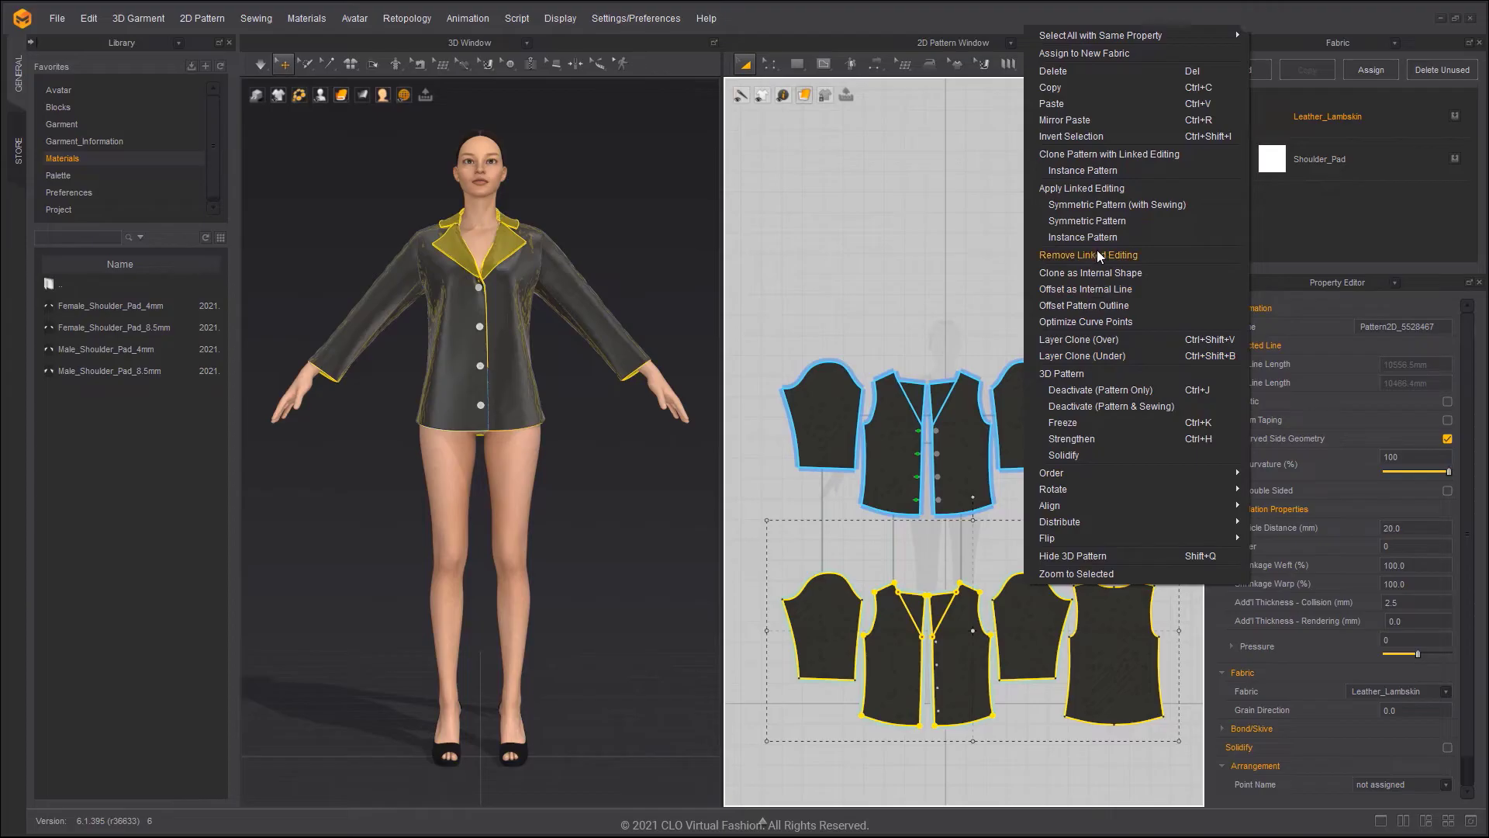
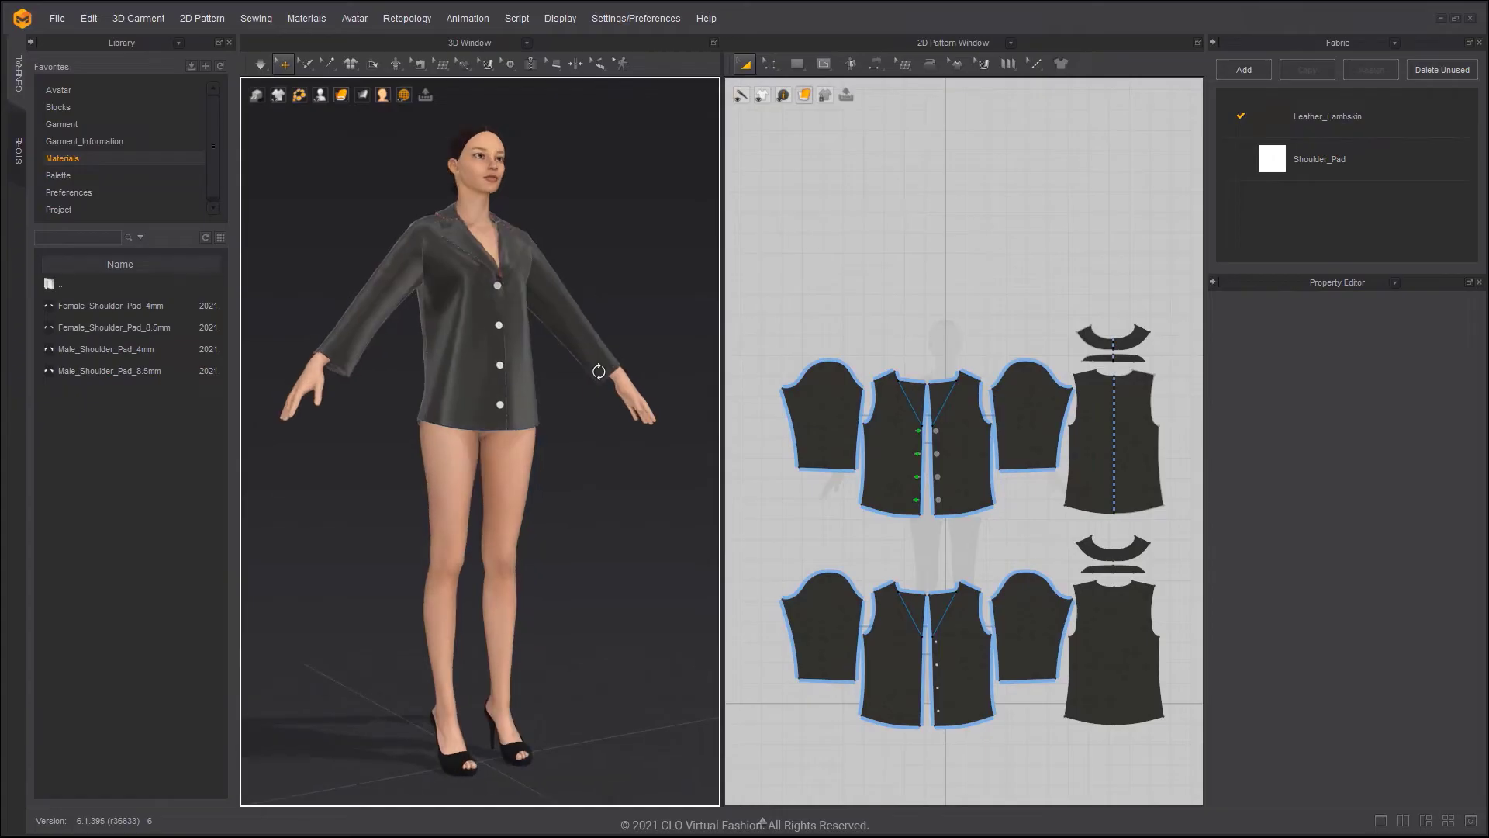
- Pin the jacket's two lapel tips in 3D and simulate the double-layered garment
scroll(518, 442, up, 1)
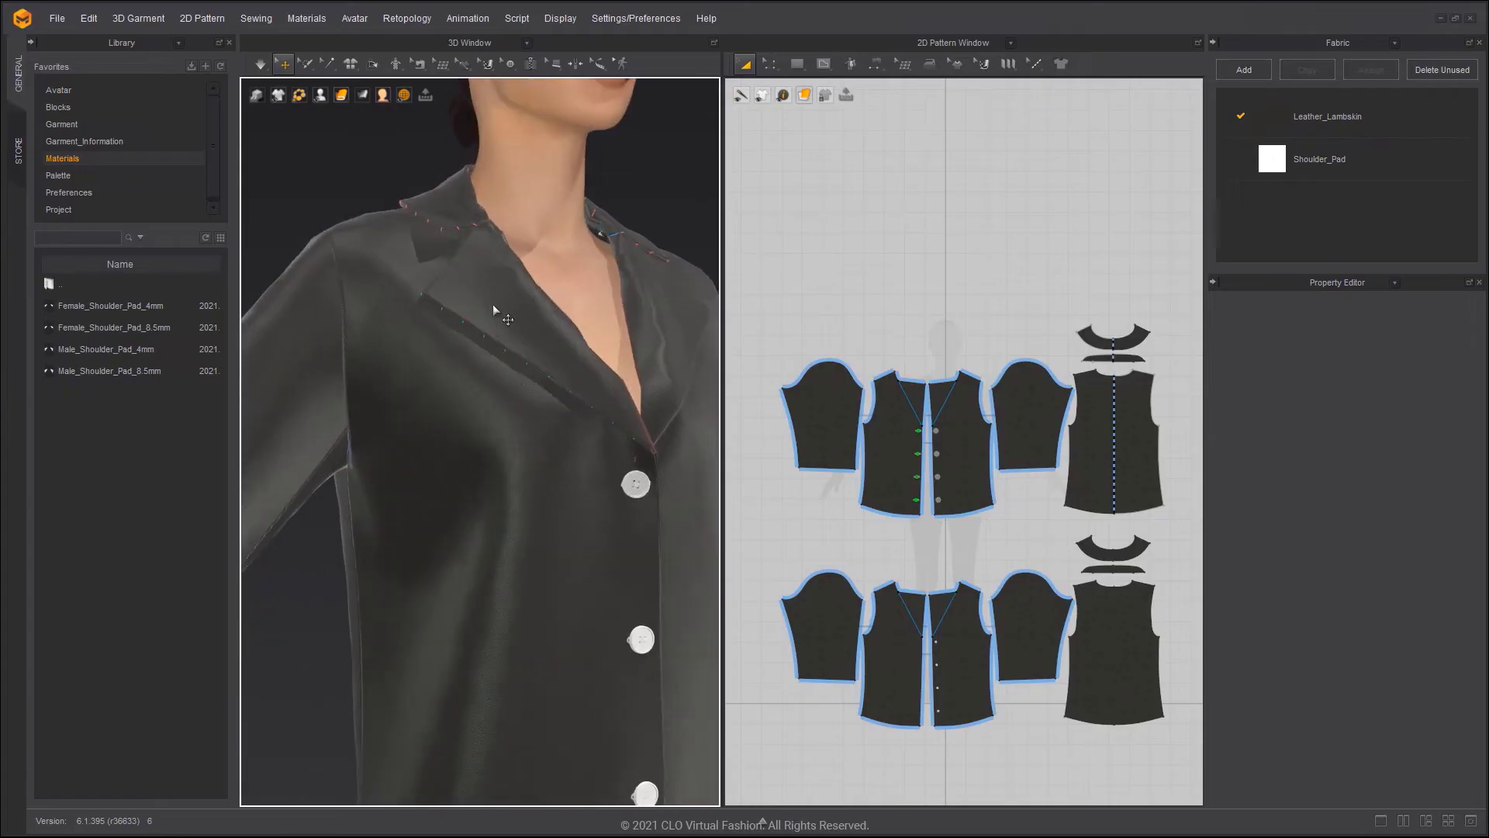
click(497, 310)
right_drag(497, 309, 590, 309)
scroll(588, 309, up, 2)
middle_drag(562, 298, 575, 452)
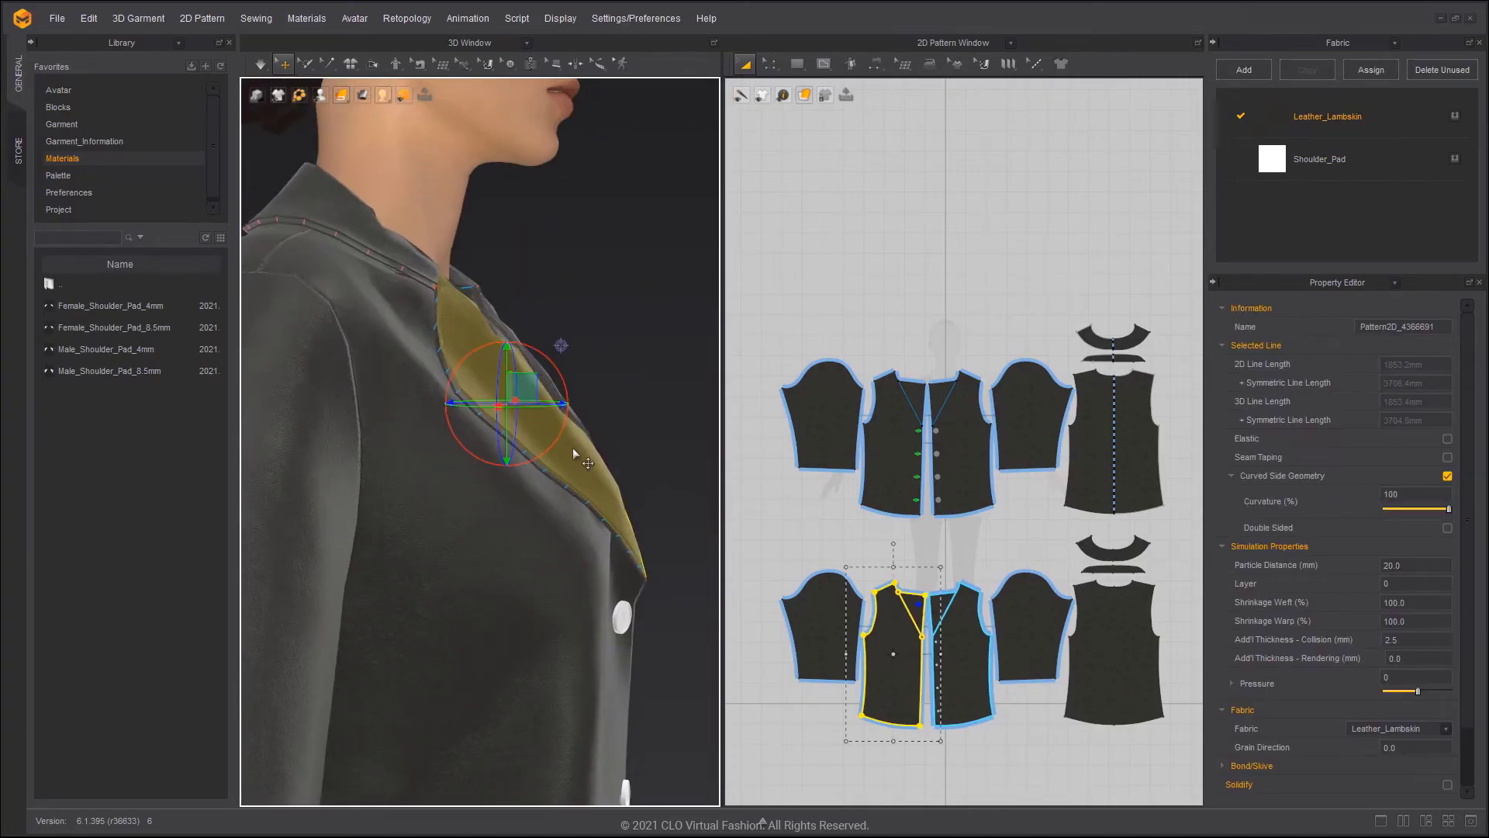
right_drag(575, 452, 512, 432)
click(608, 326)
scroll(512, 432, up, 5)
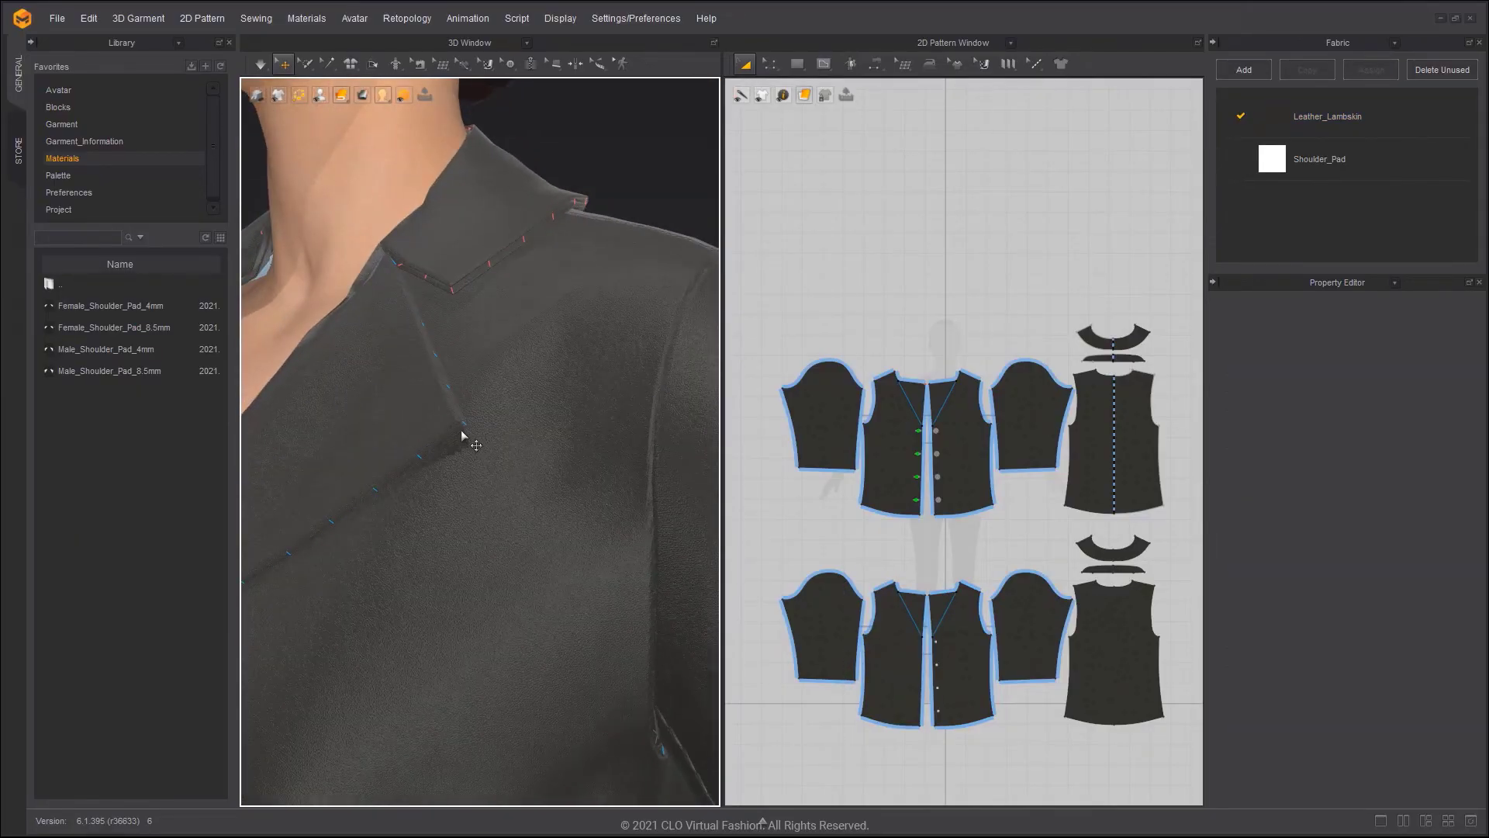
scroll(464, 428, down, 10)
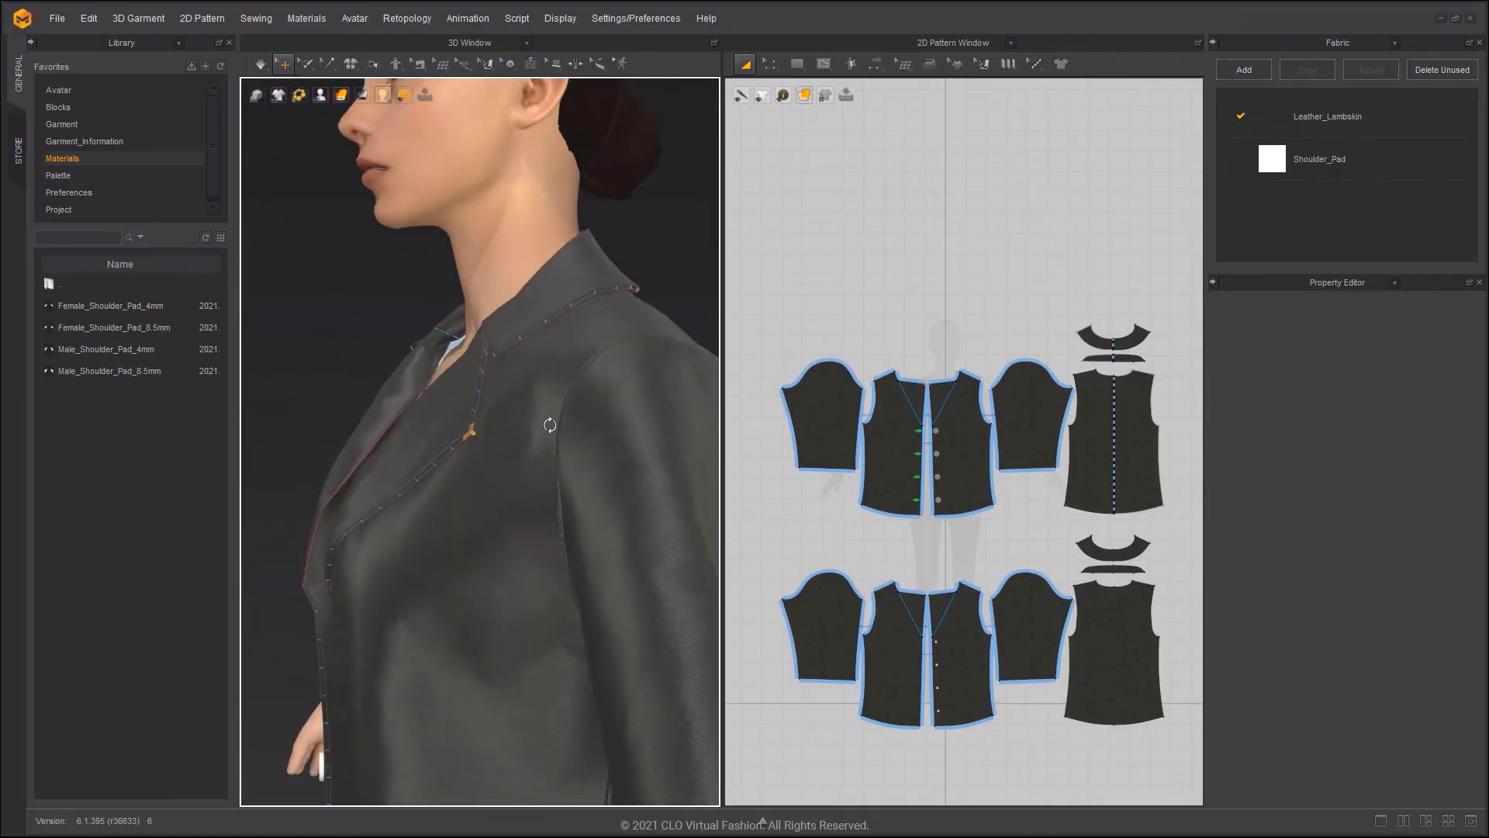
key(space)
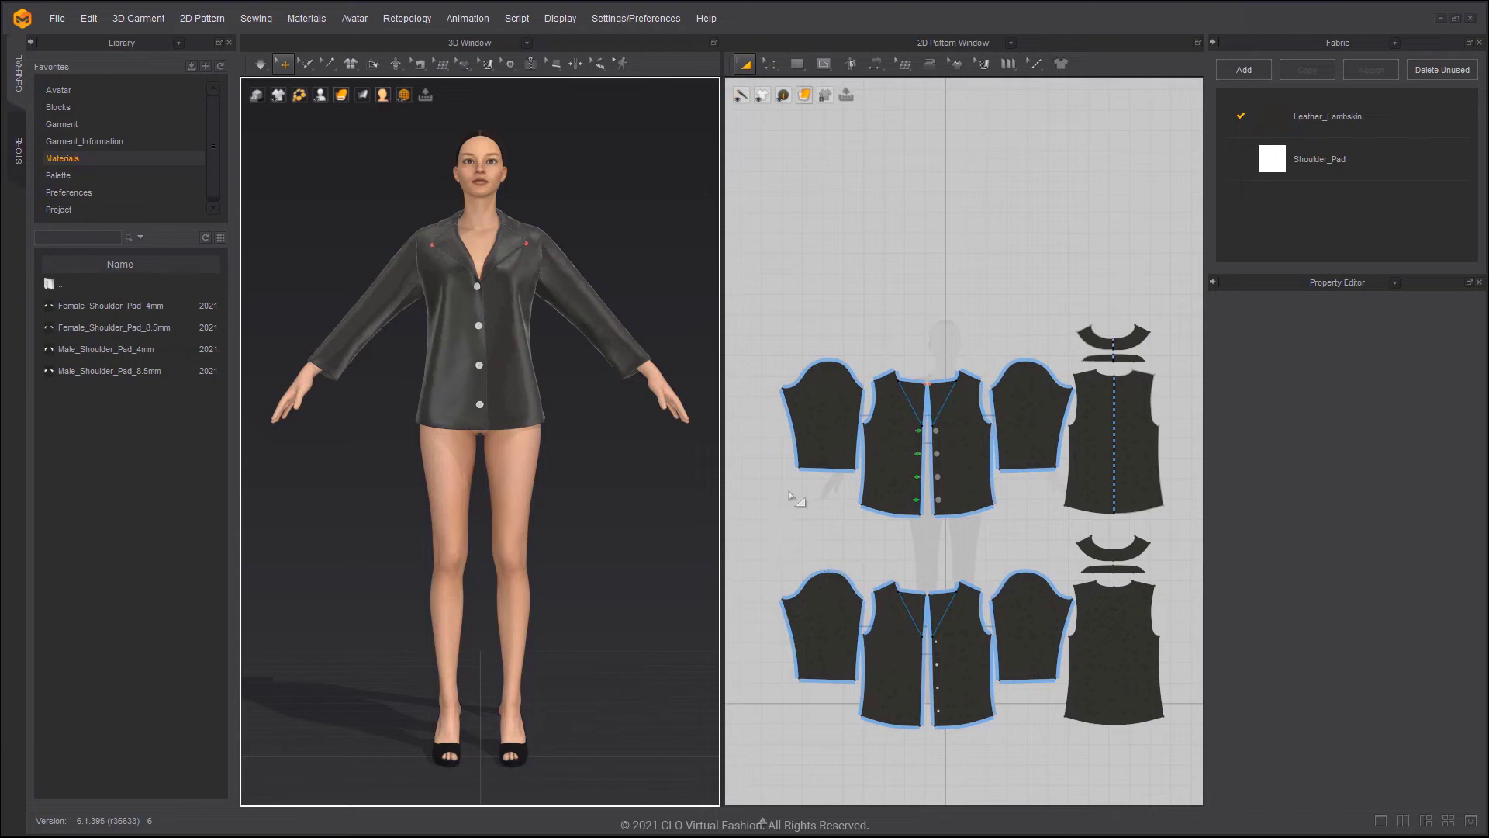
- Set the shrinkage weft and warp of the outer layer's sleeves, fronts and back to 101%
click(822, 419)
shift+click(892, 473)
shift+click(962, 473)
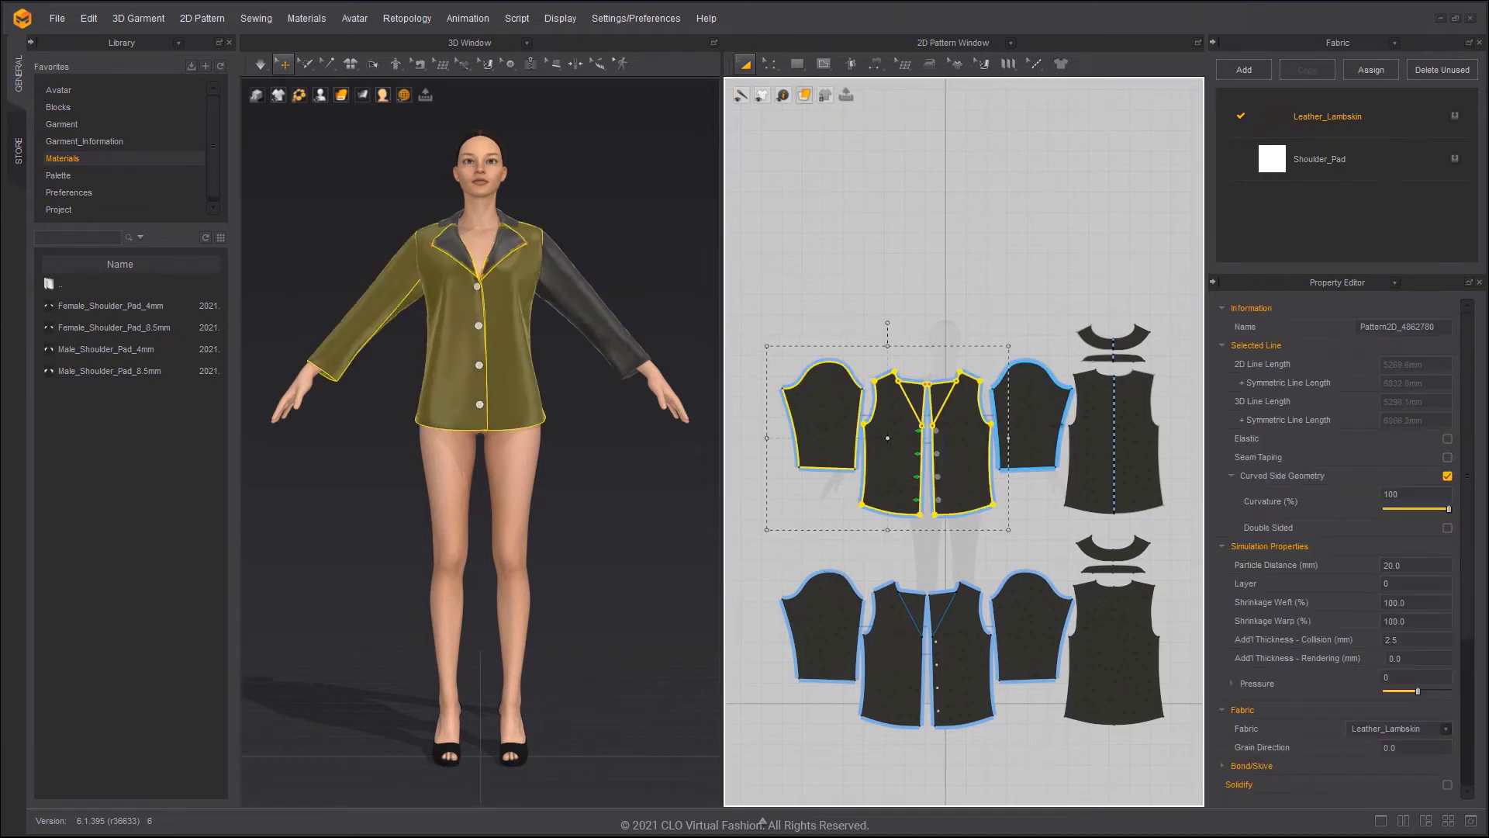
shift+click(1032, 438)
shift+click(1092, 450)
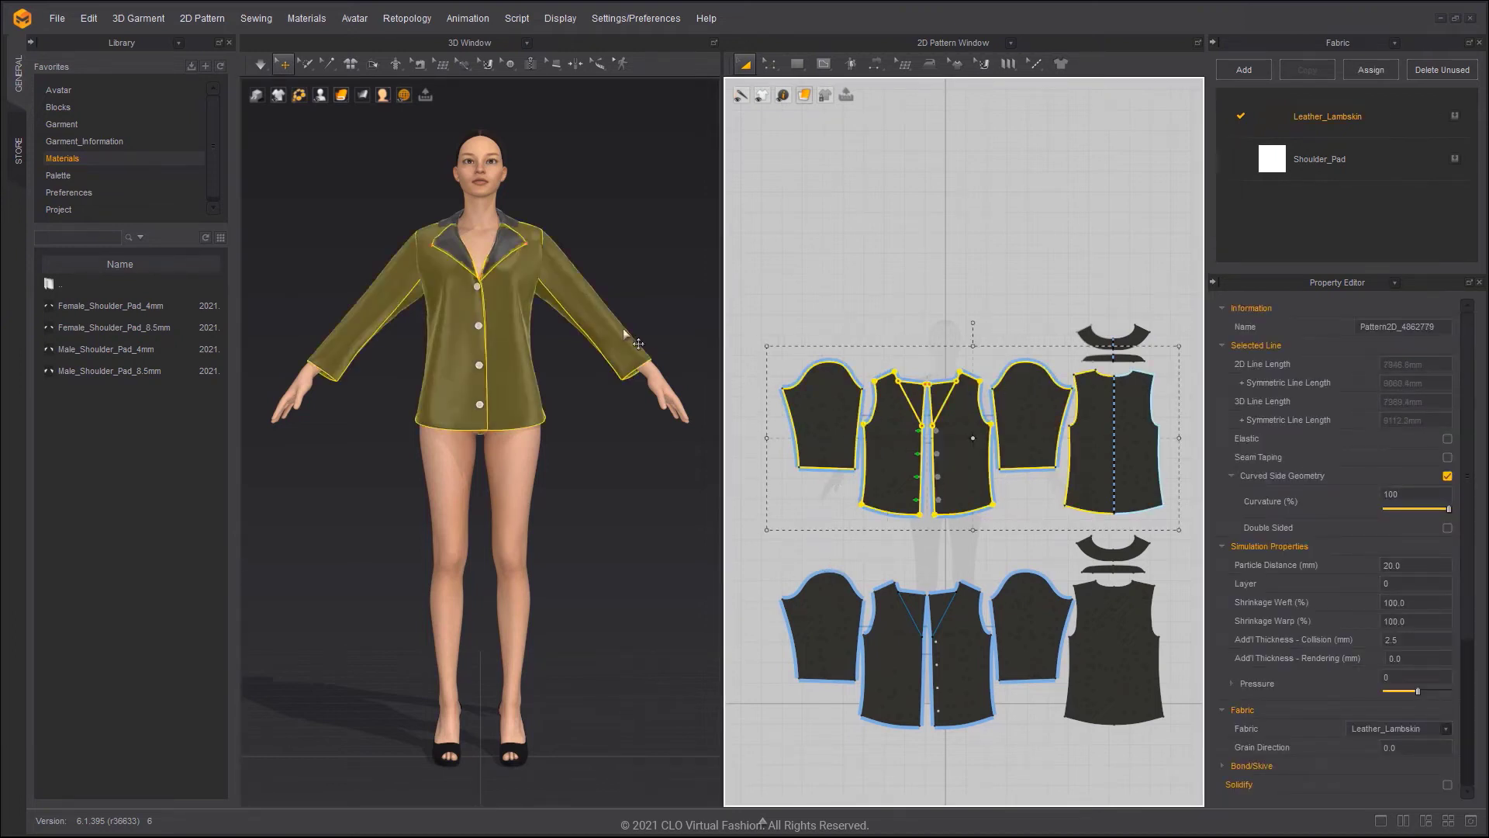
double_click(1400, 603)
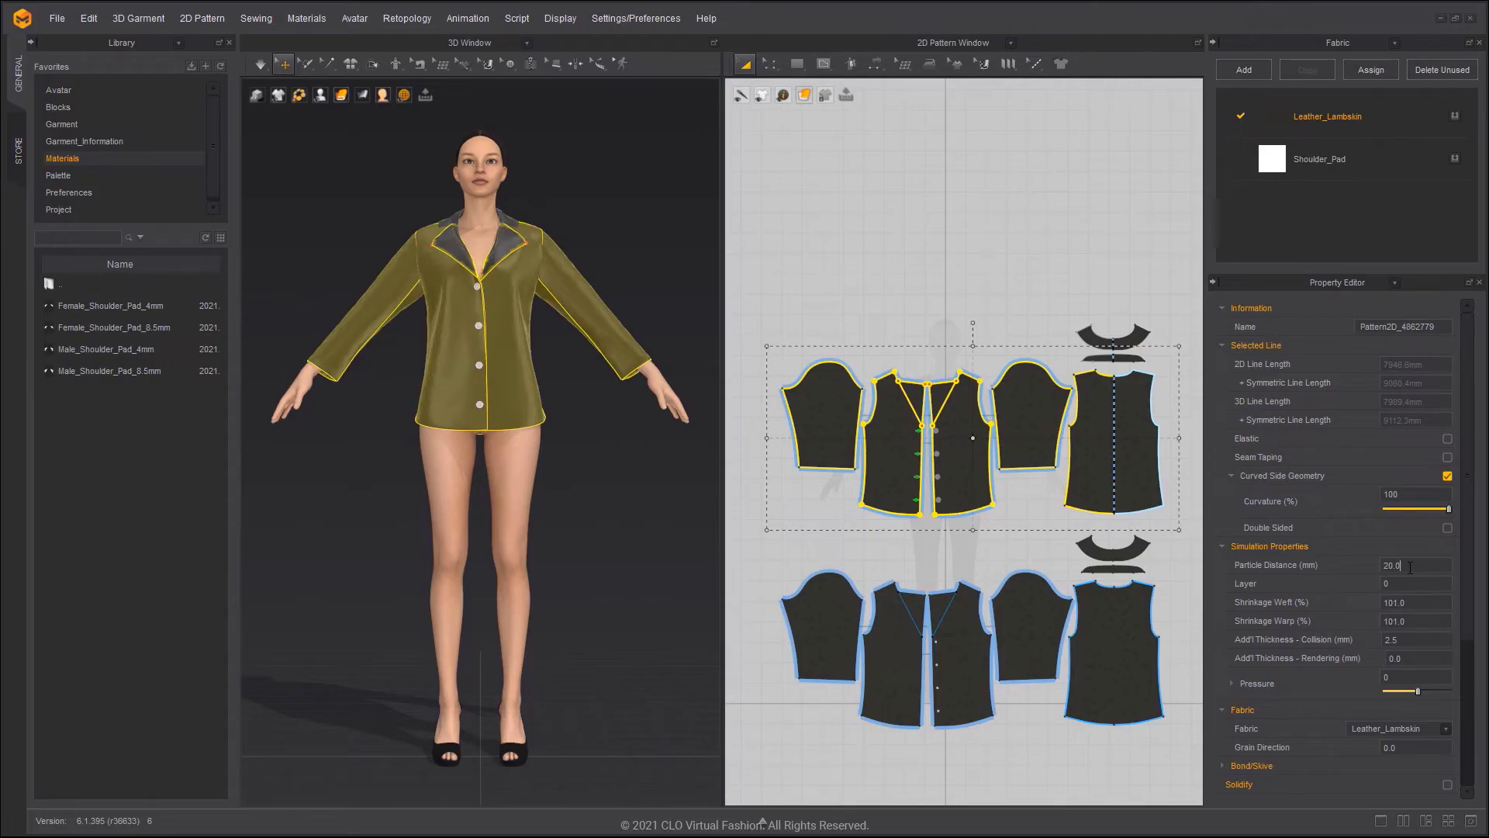
- Set the particle distance of the selected outer jacket patterns to 8 mm and simulate the garment
text(8)
key(Return)
click(590, 379)
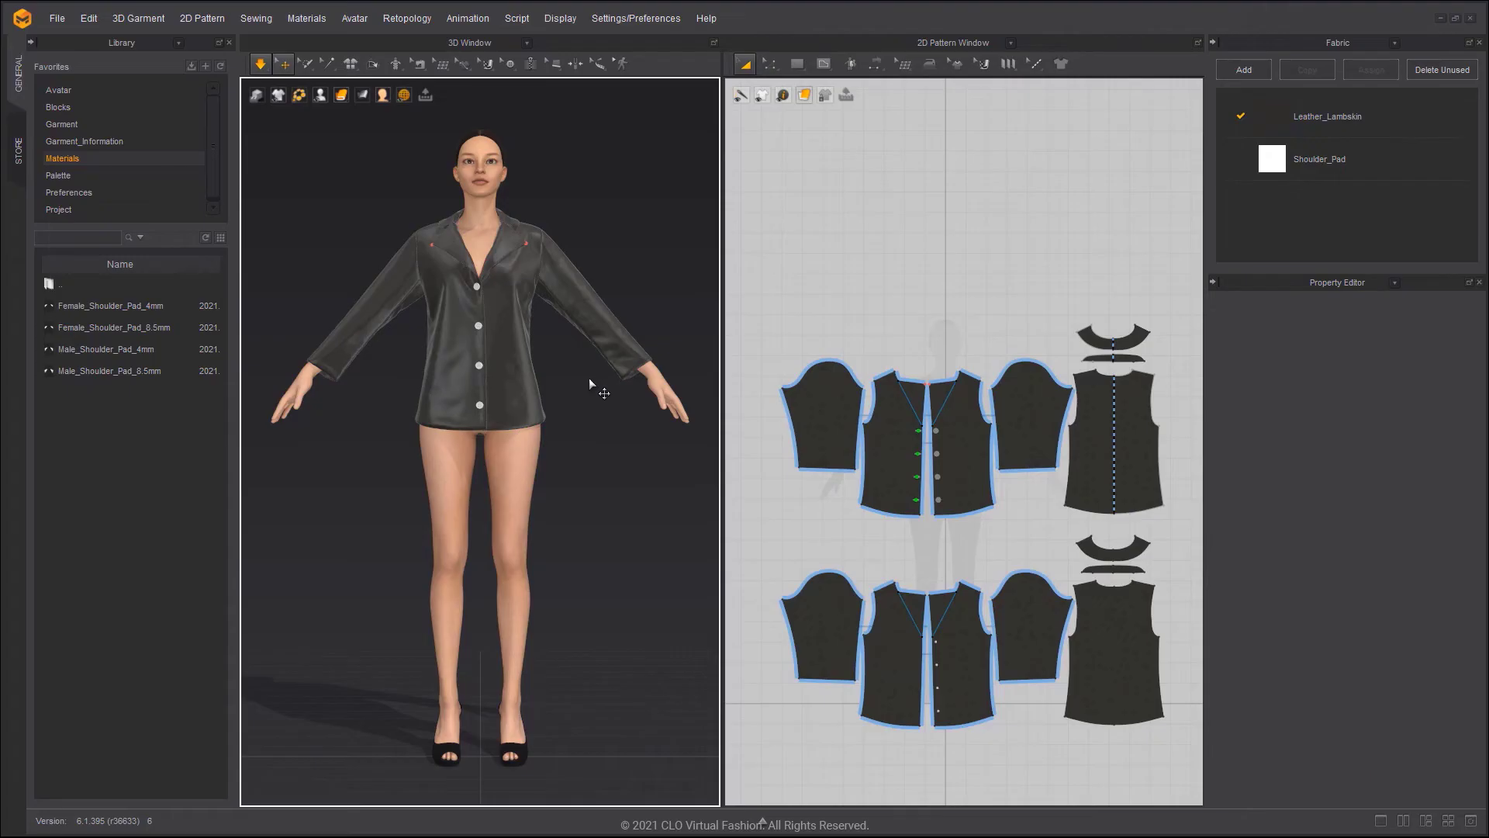
key(space)
- Measure the combined length of the front and back armhole lines on the cloned jacket layer
scroll(971, 541, down, 3)
middle_drag(971, 541, 948, 286)
scroll(948, 286, up, 1)
right_drag(548, 323, 509, 326)
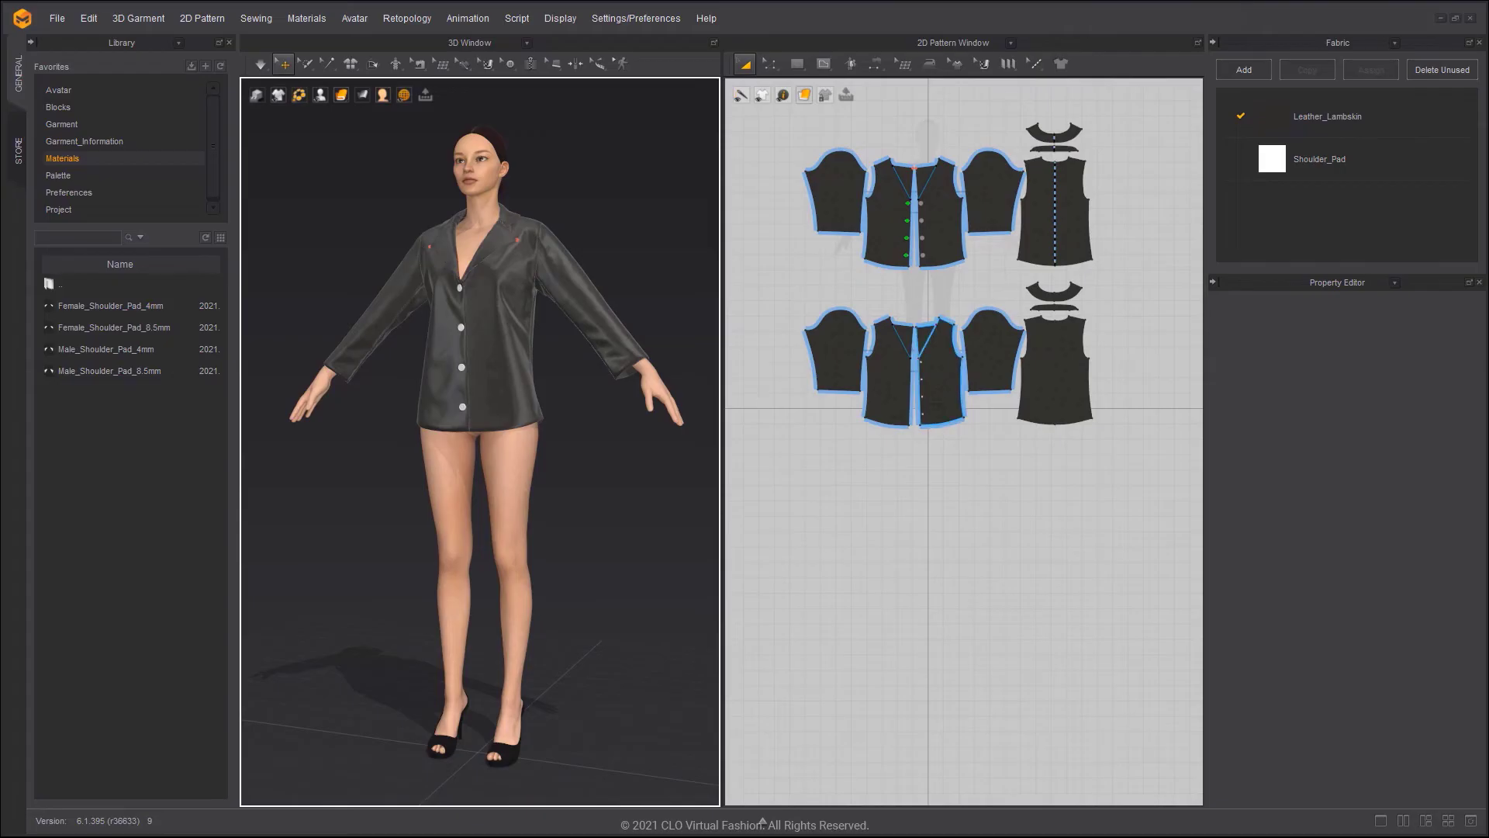
key(z)
click(955, 350)
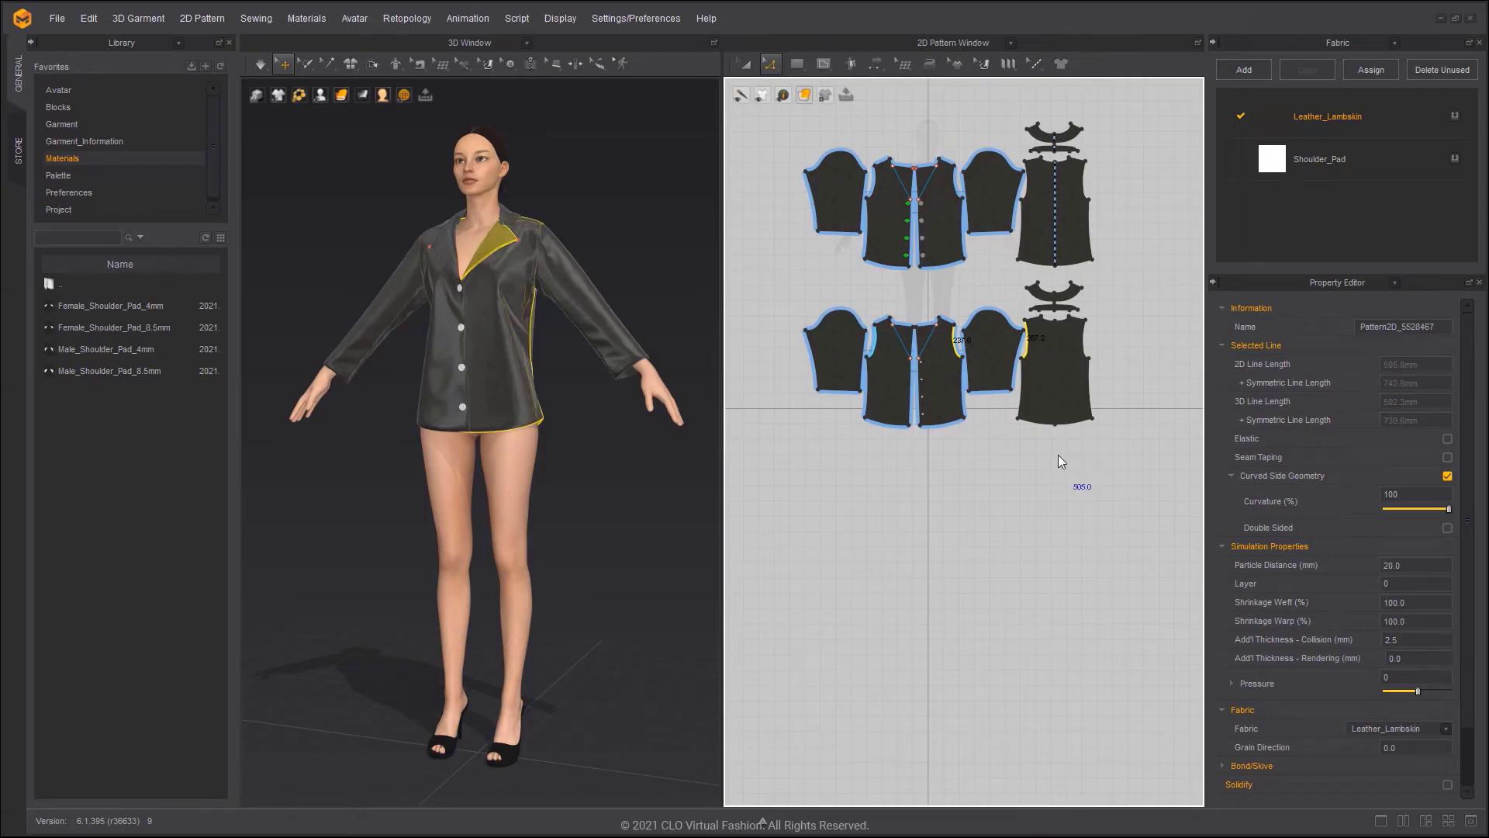
- Create a 505 by 10 mm rectangle pattern for the armhole below the cloned patterns in 2D
key(s)
click(952, 503)
text(505)
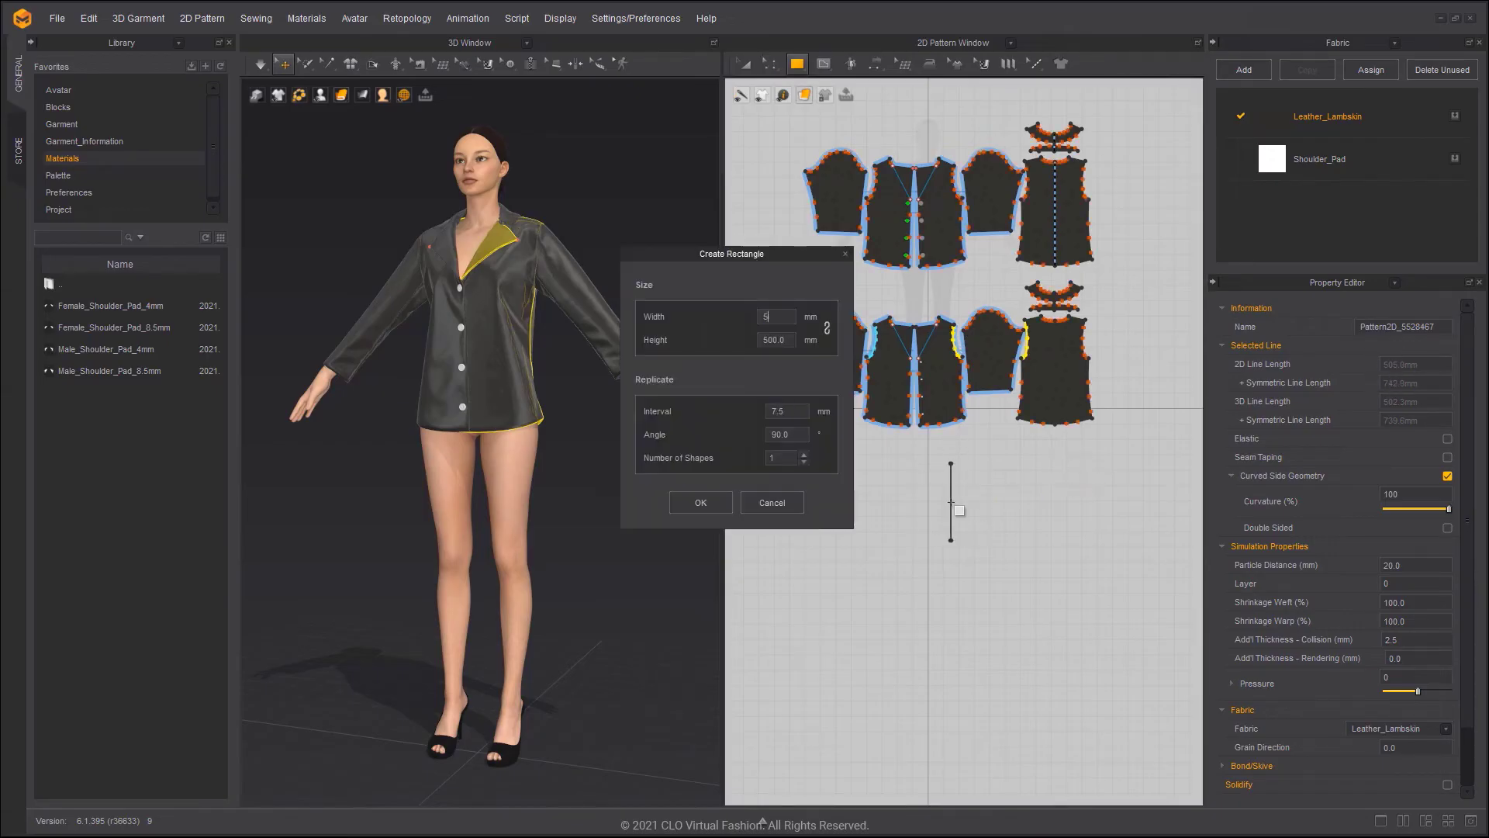
text(10)
click(701, 503)
- Shift the rectangular strip to the right and place a linked symmetric copy to its left
key(a)
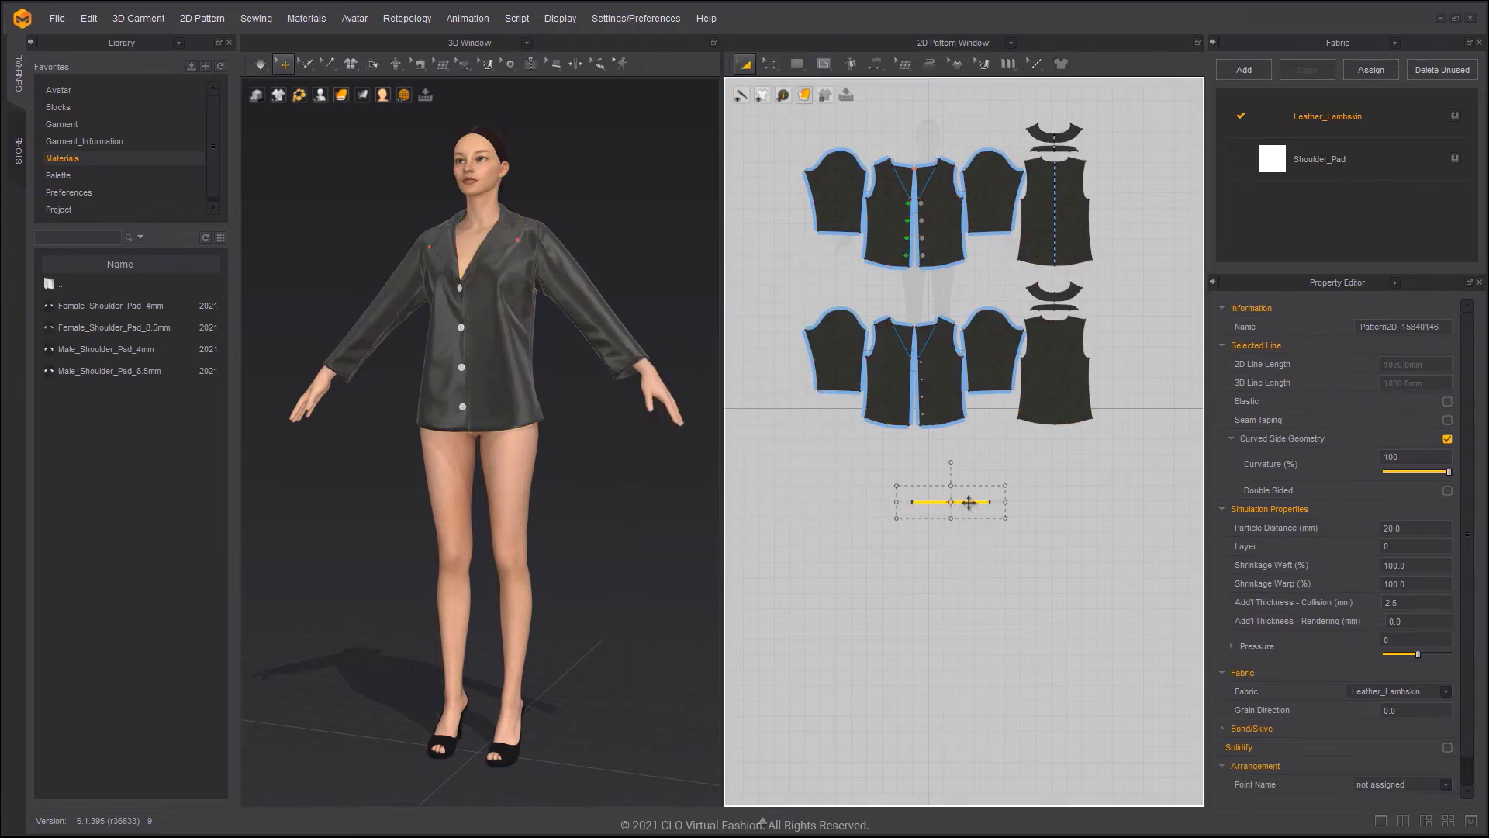
drag(968, 502, 997, 502)
key(ctrl+d)
click(869, 504)
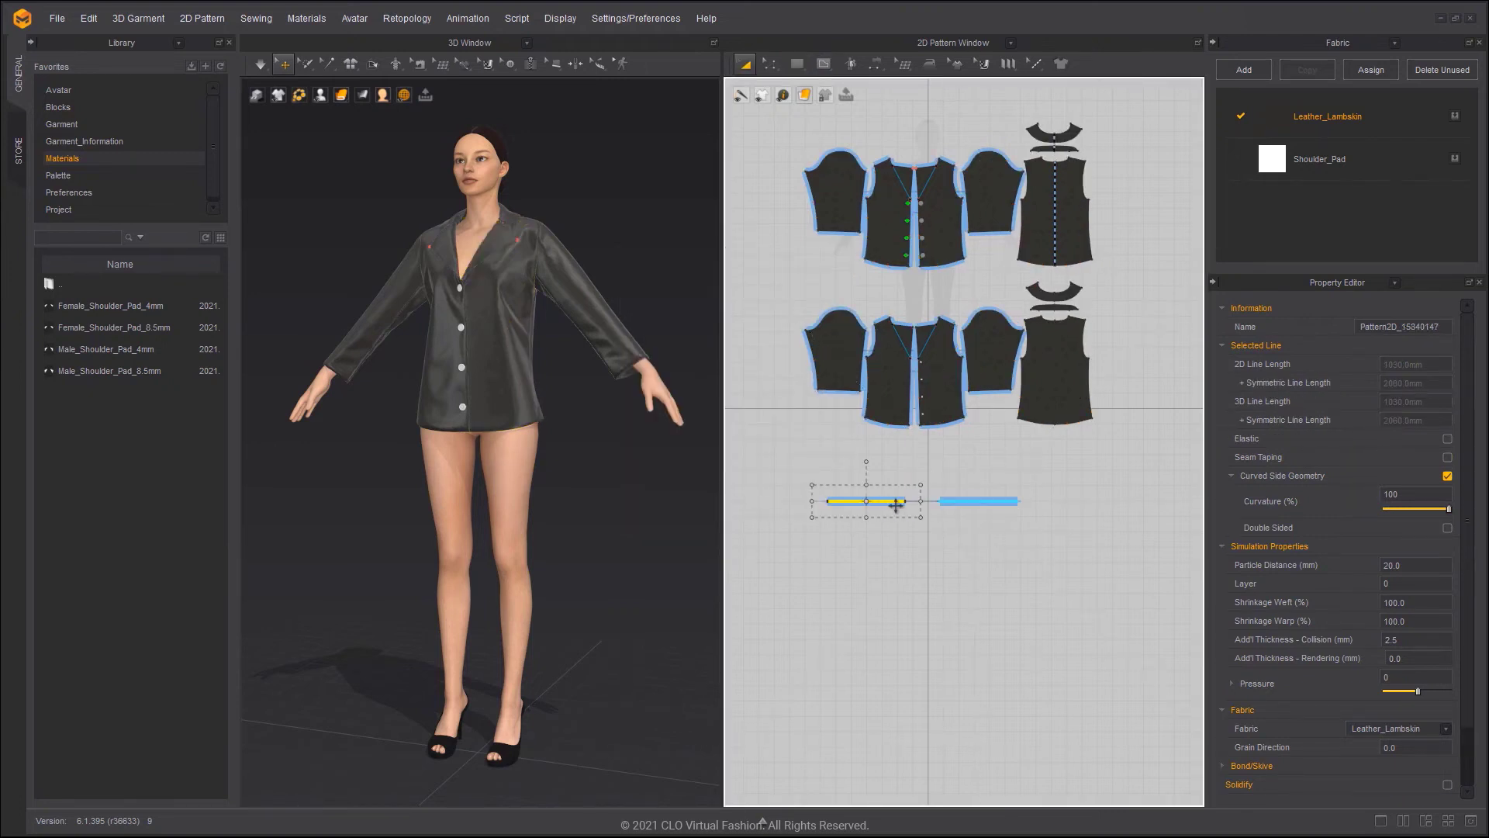
- Free-sew the right strip's long edge to the cloned front and back armholes in sequence
click(875, 63)
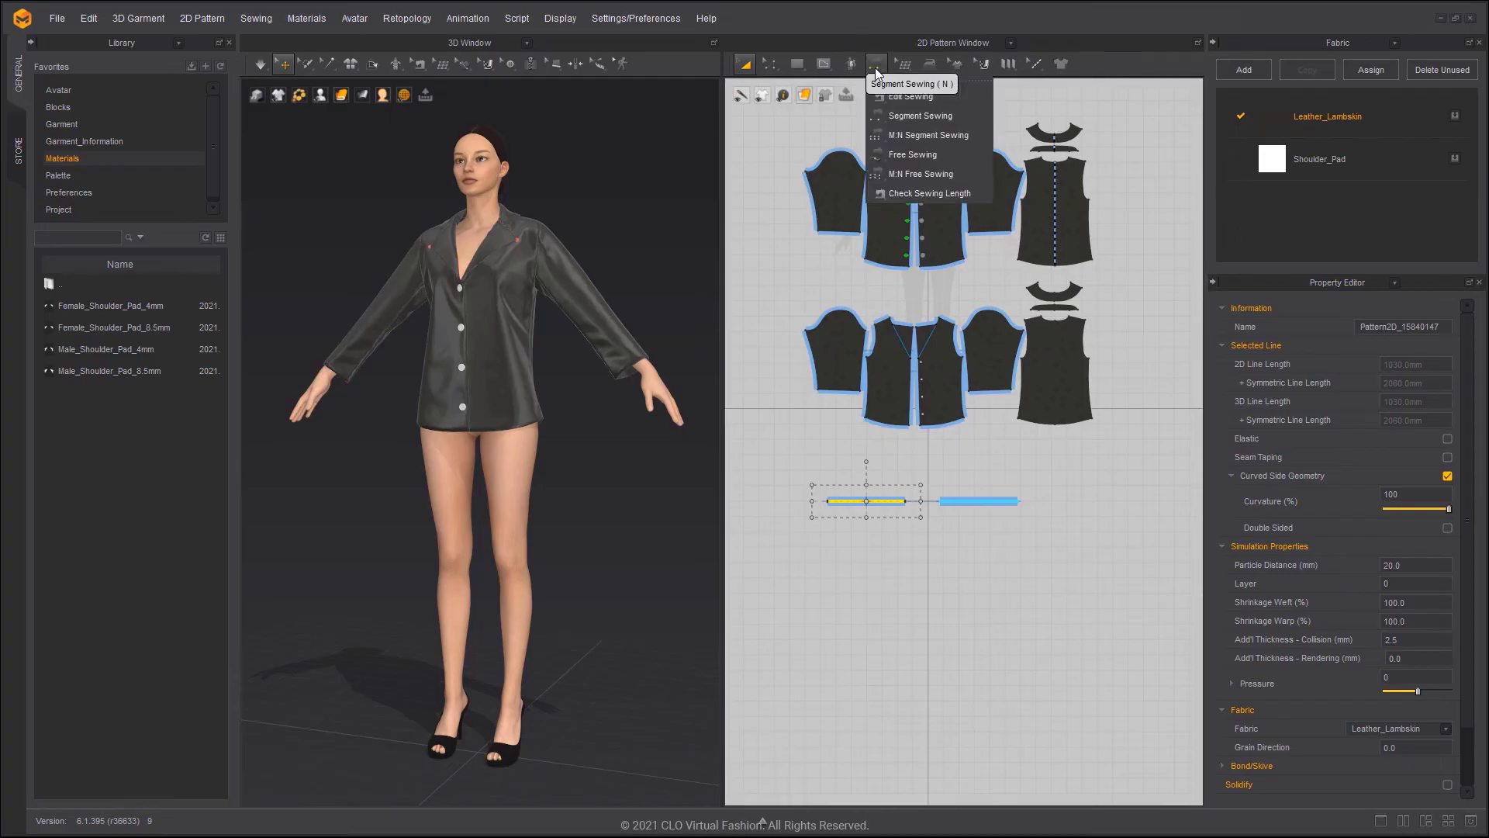
click(907, 154)
scroll(1050, 559, up, 3)
click(890, 475)
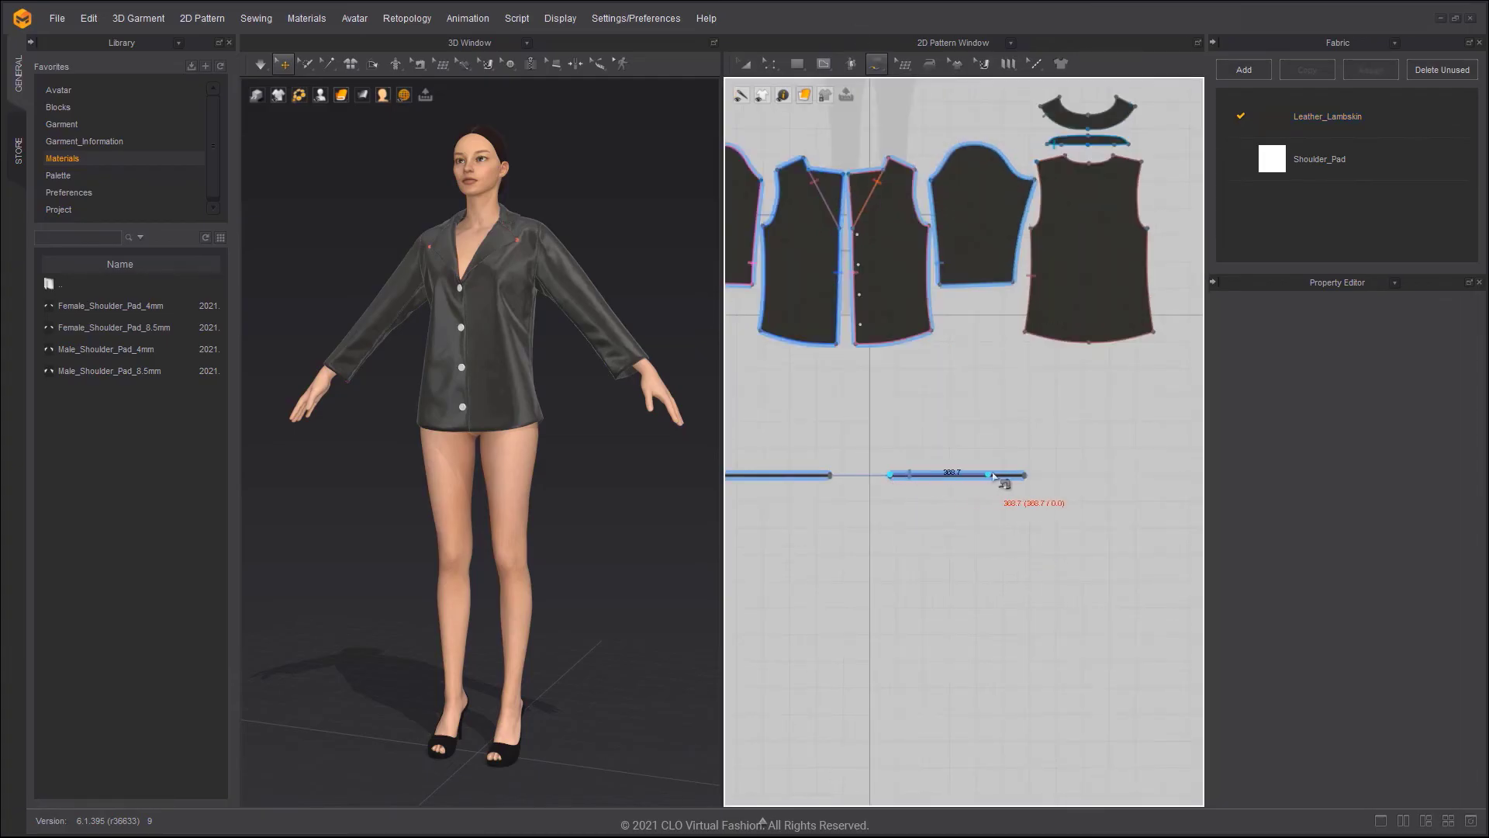
click(1027, 476)
middle_drag(986, 376, 984, 499)
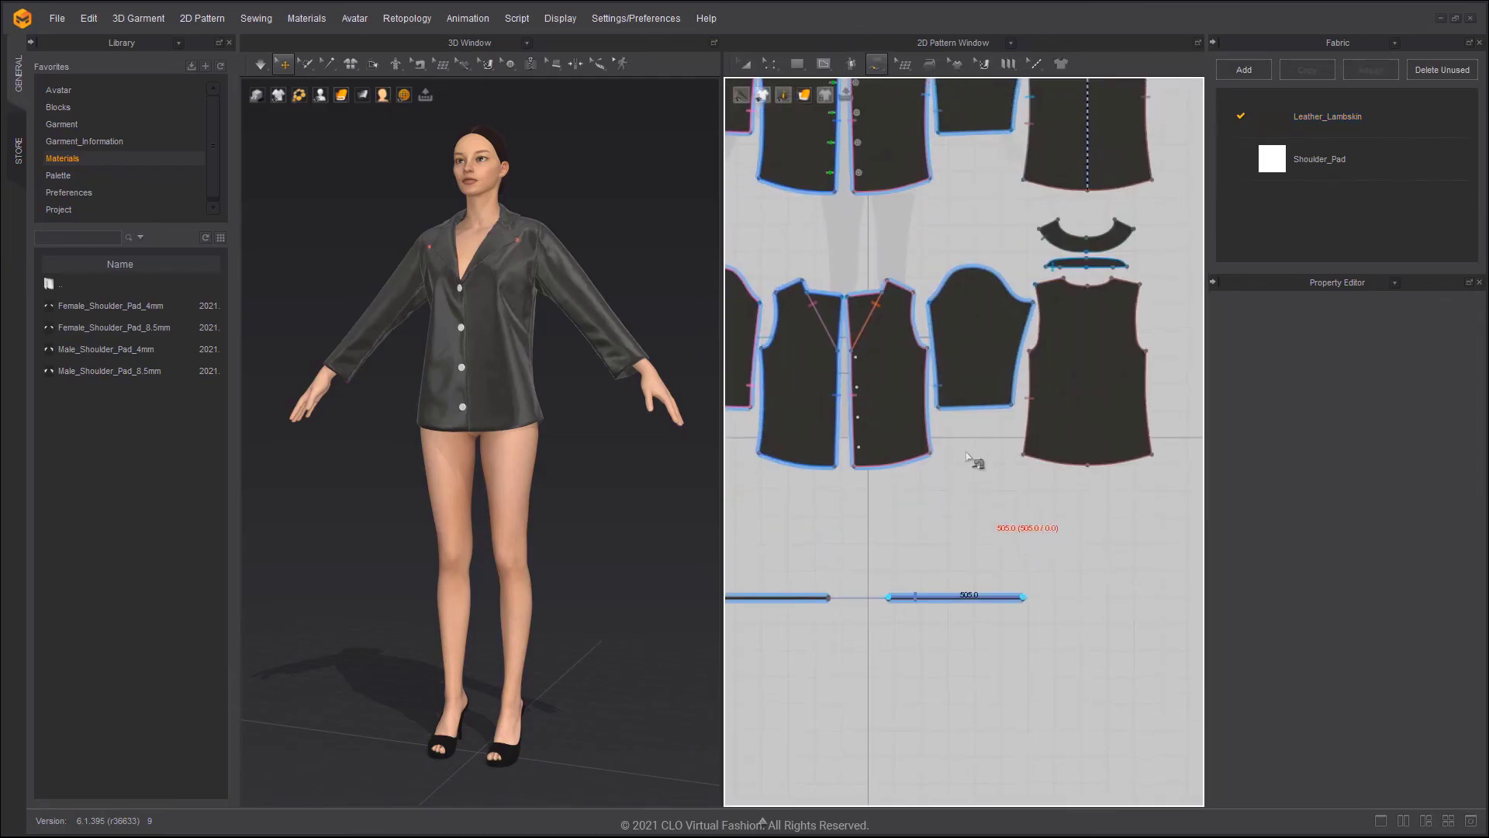
click(929, 349)
click(912, 294)
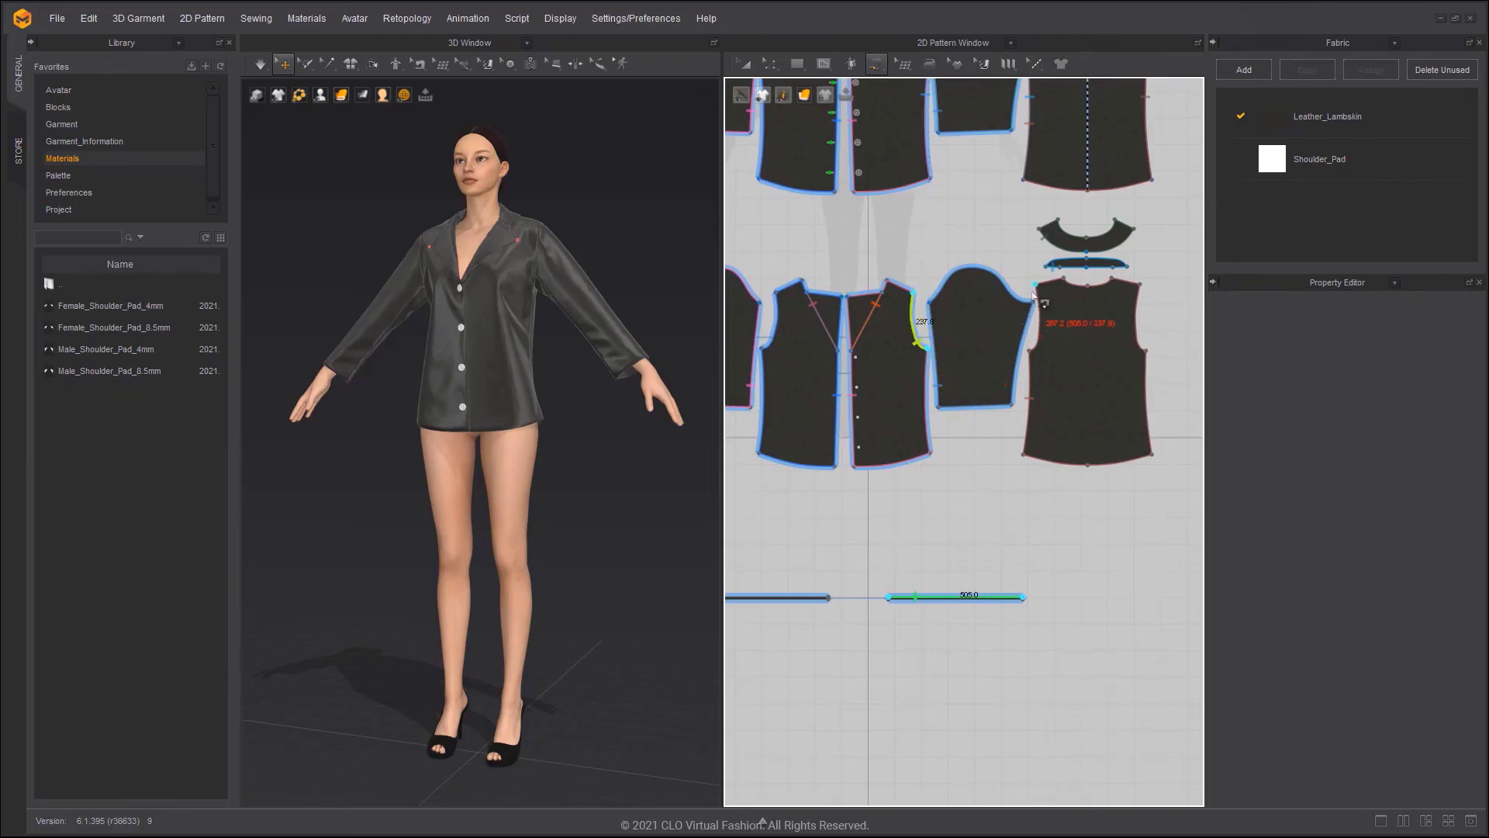
click(1034, 289)
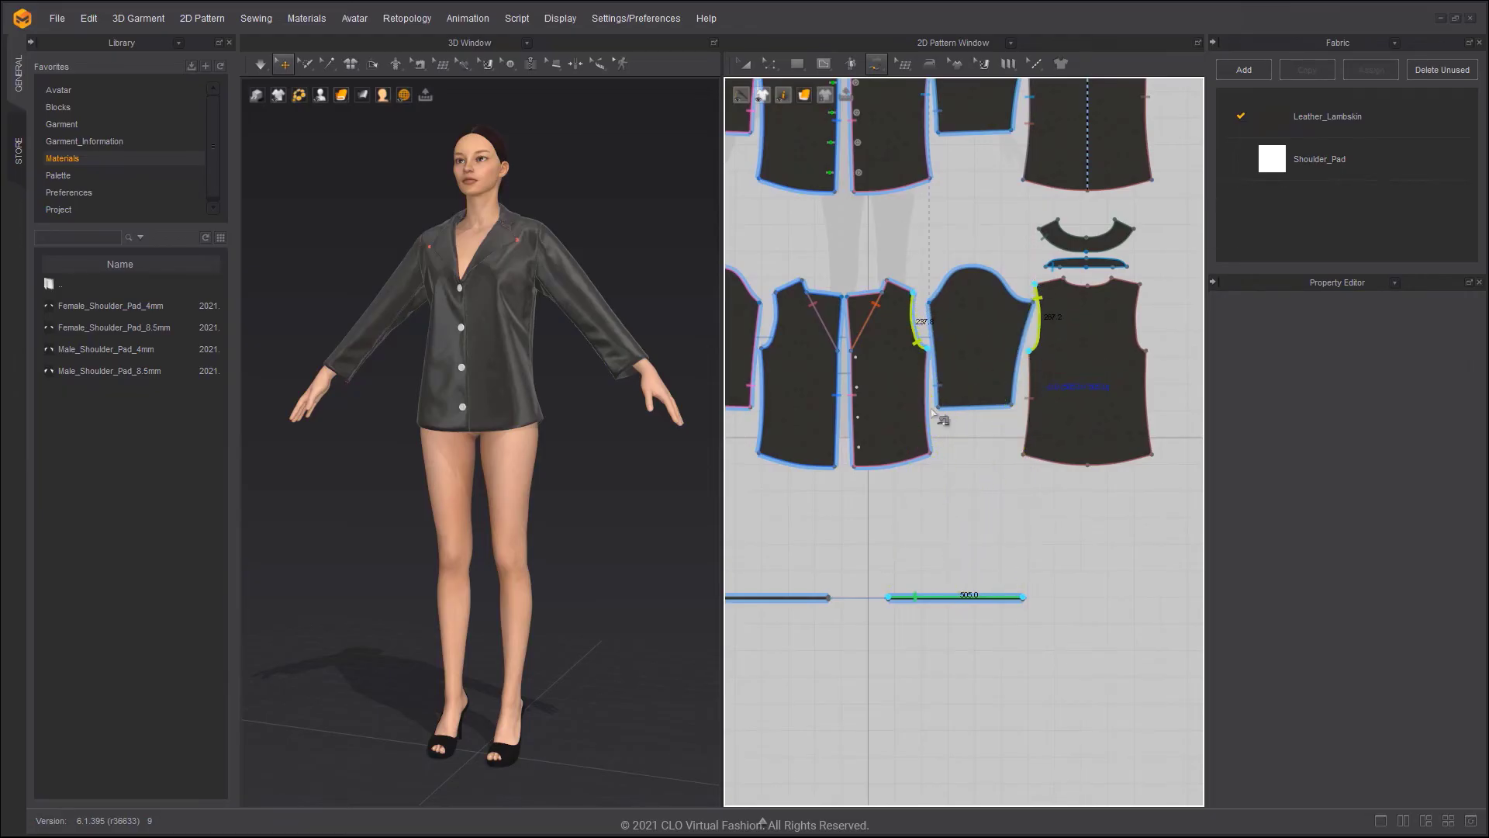
key(Return)
- Free-sew the outer section of the left strip's long edge to the cloned back's opposite armhole
middle_drag(871, 490, 941, 450)
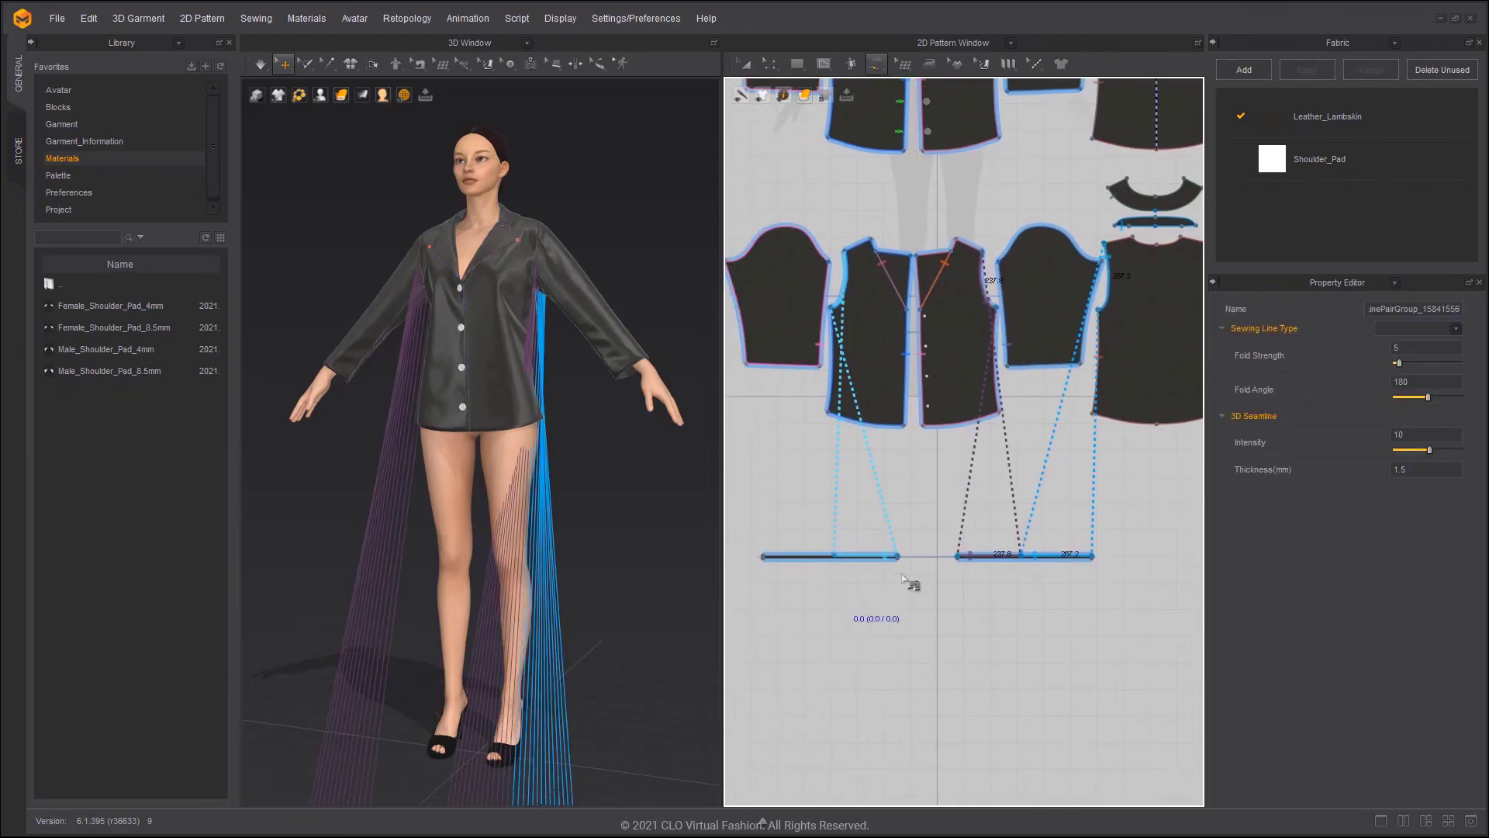
click(840, 559)
click(767, 559)
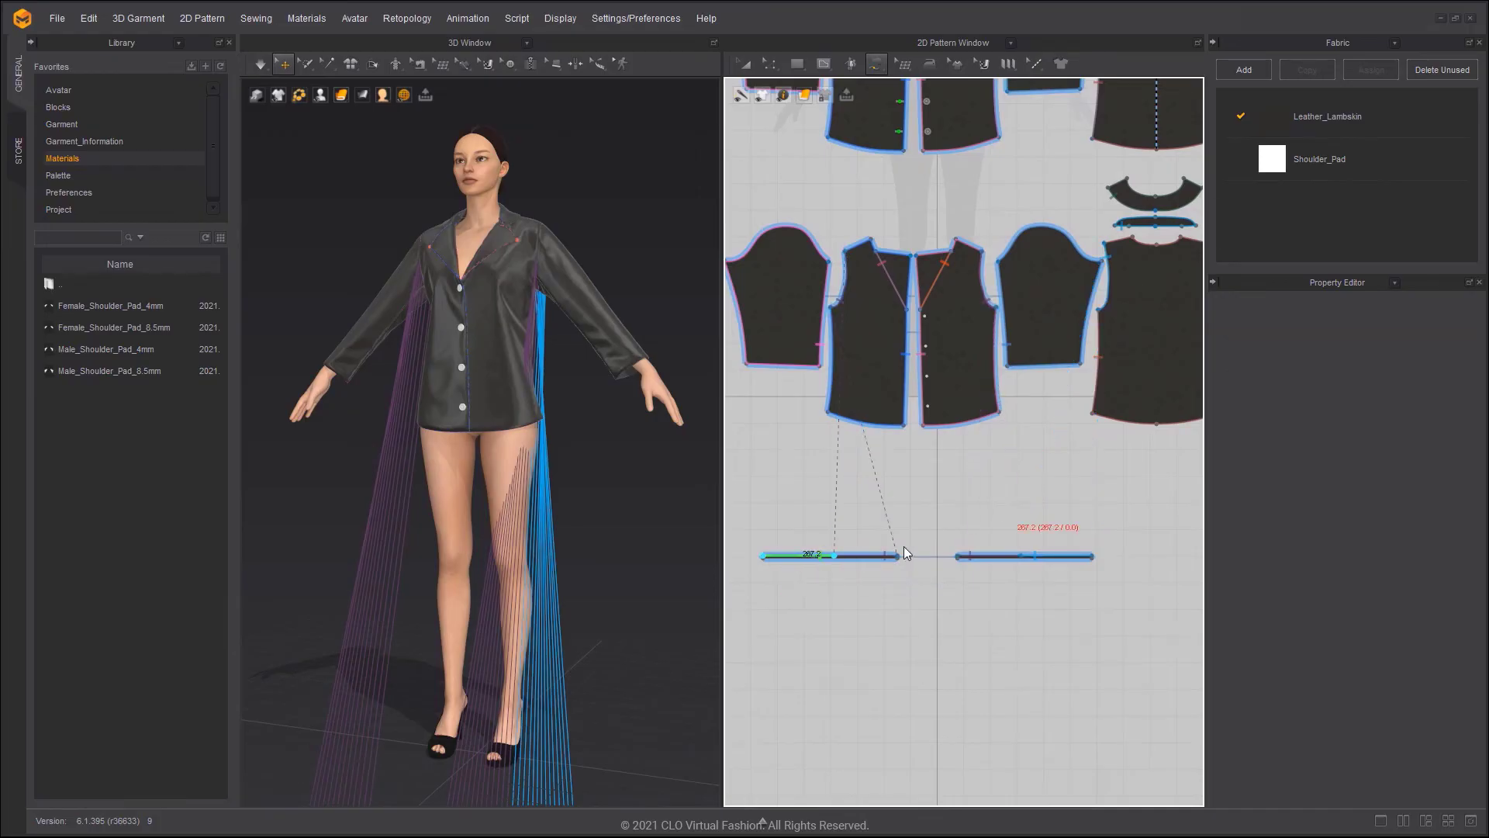
middle_drag(1171, 379, 993, 444)
click(1030, 310)
click(1038, 375)
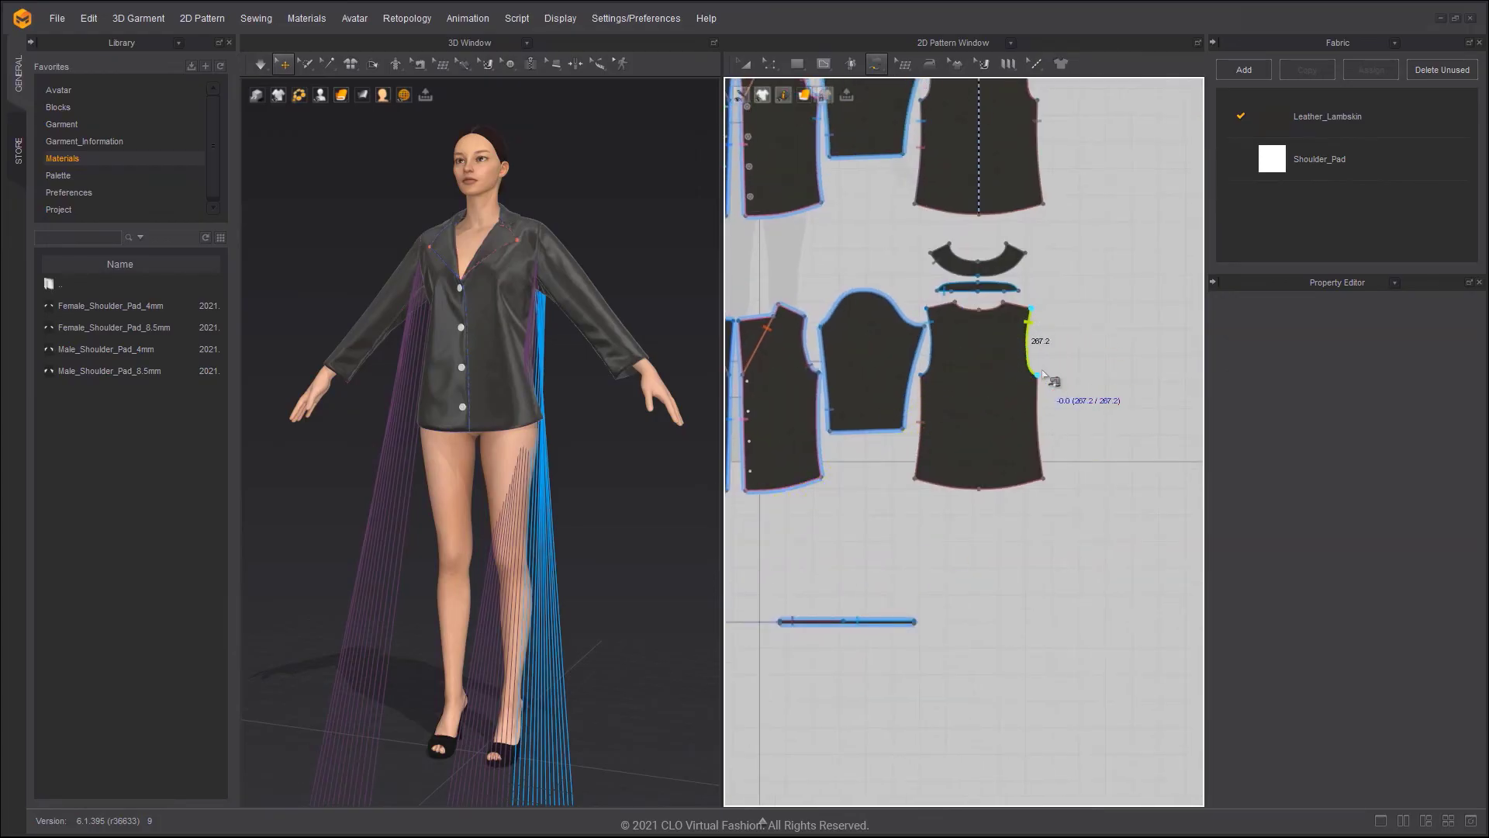
- Select both strips and attach them around the jacket's armholes in 3D with Superimpose (Side)
middle_drag(515, 358, 607, 307)
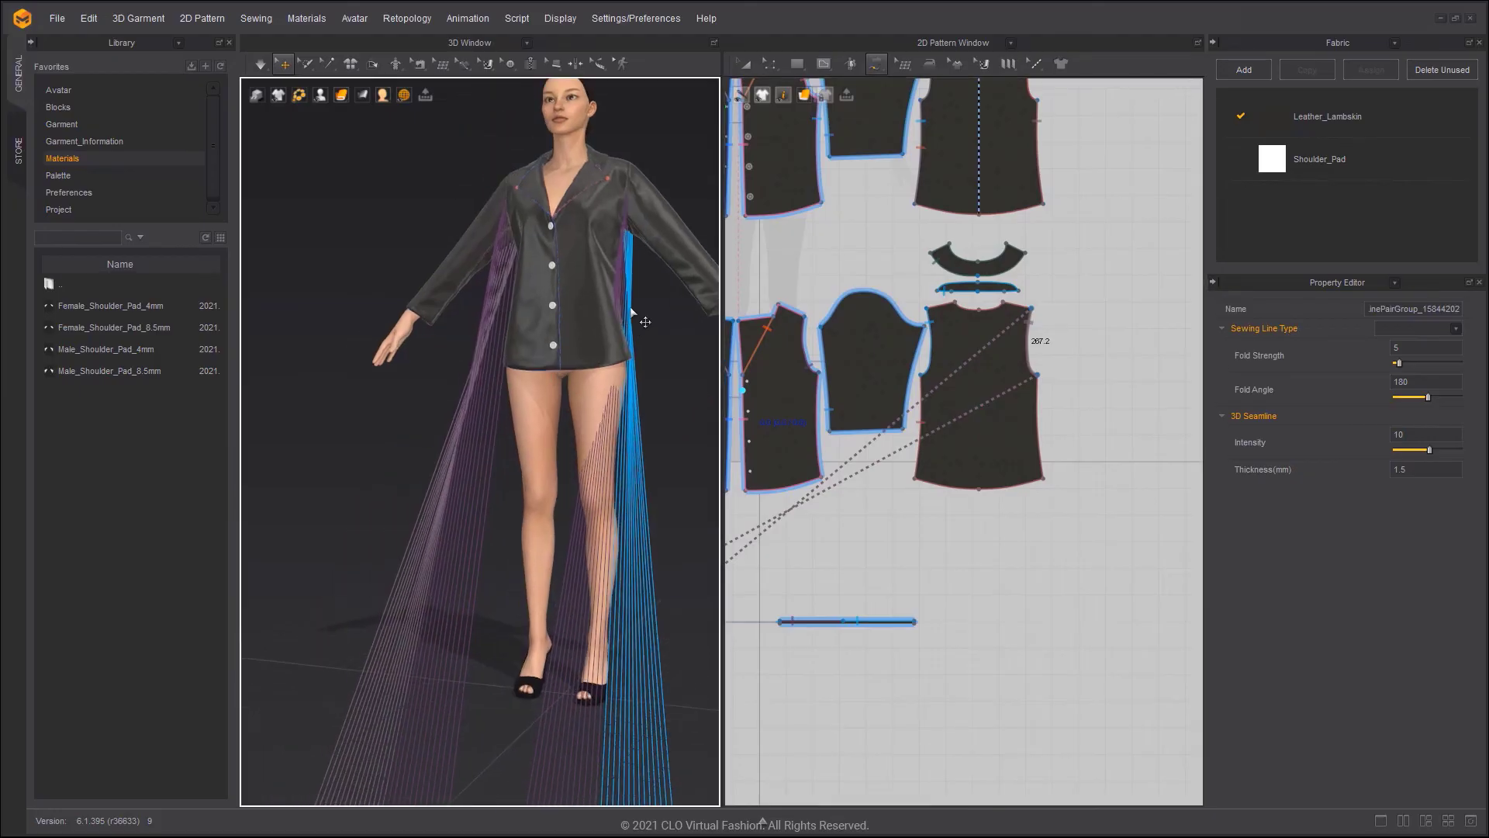
scroll(855, 501, down, 2)
middle_drag(858, 523, 974, 474)
click(966, 546)
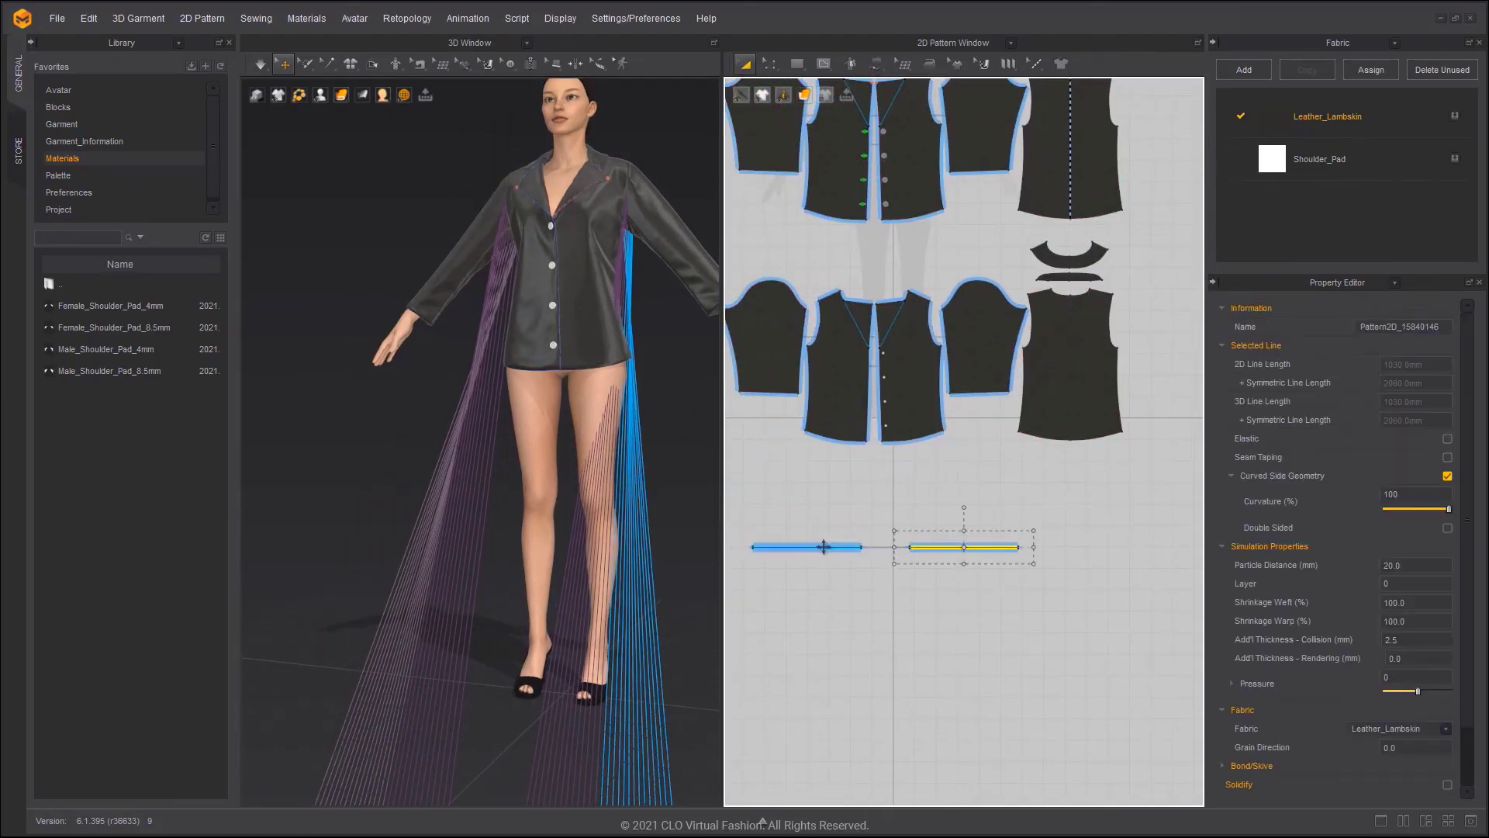
shift+click(772, 547)
scroll(612, 559, down, 2)
middle_drag(612, 559, 601, 403)
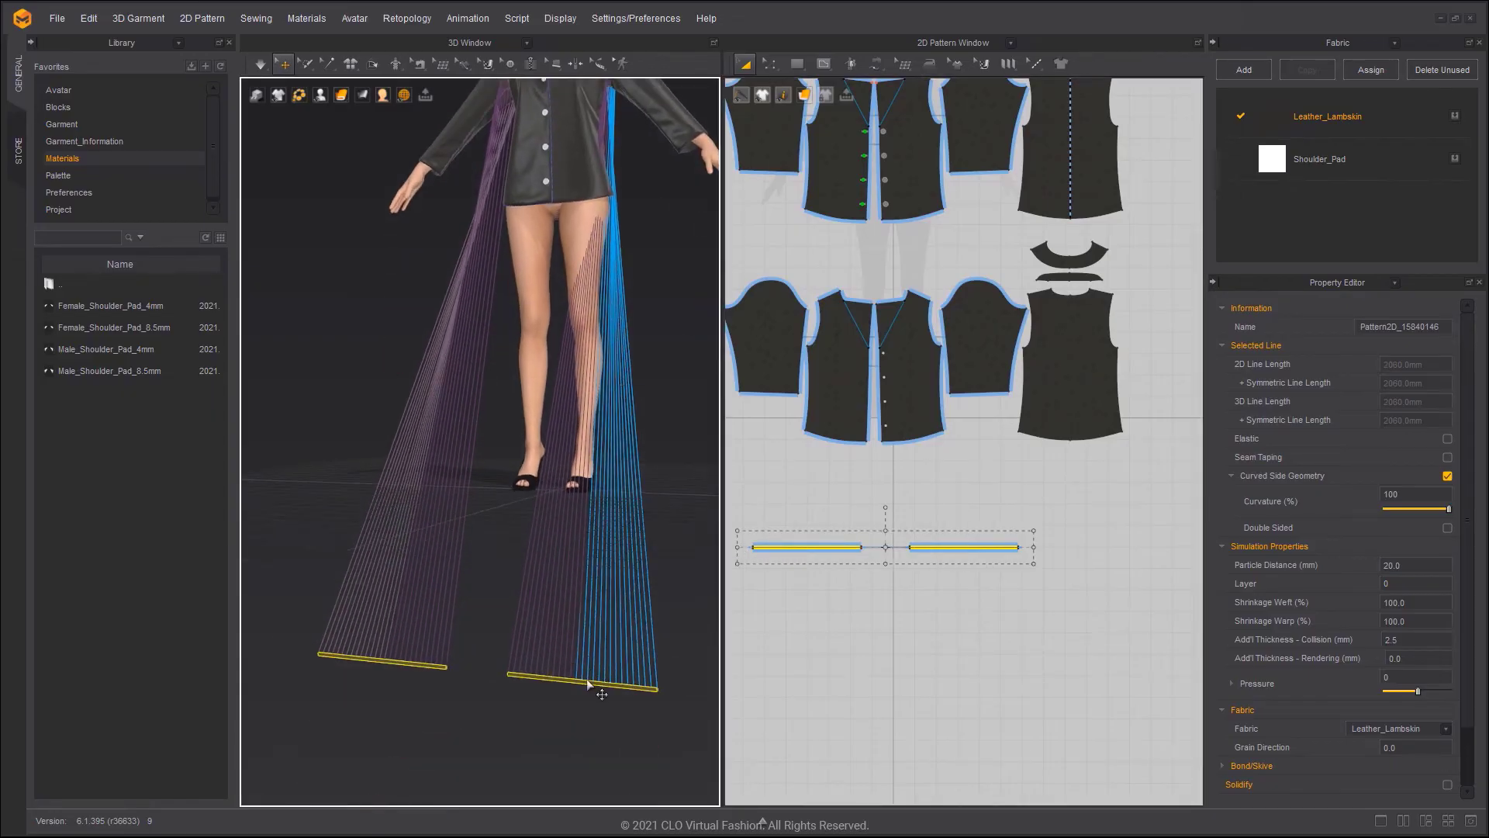
right_click(585, 678)
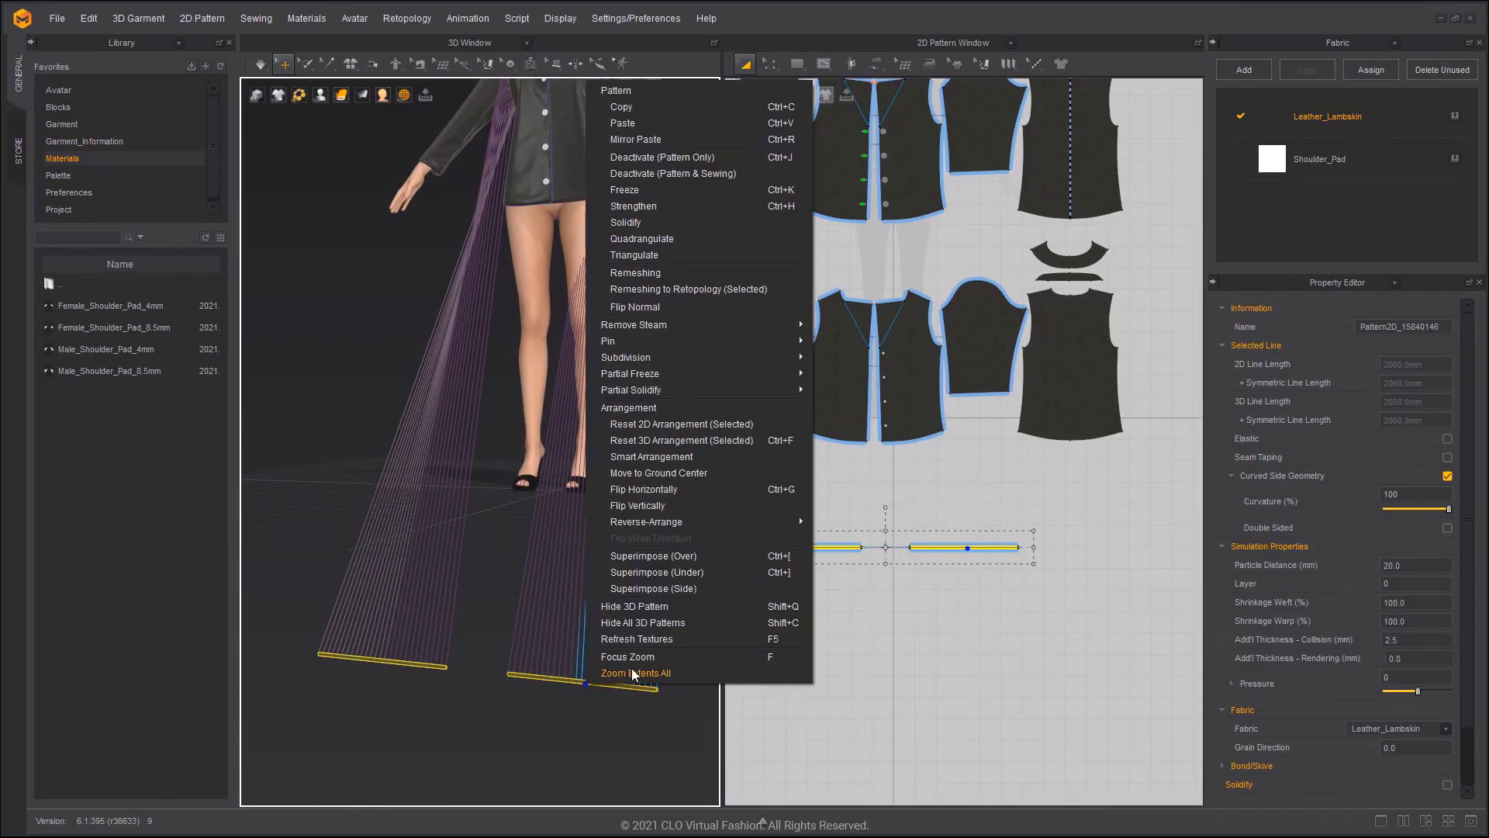
click(673, 592)
- Select all four sleeve patterns of both layers and hide them in 3D
middle_drag(607, 349, 628, 445)
scroll(650, 393, up, 4)
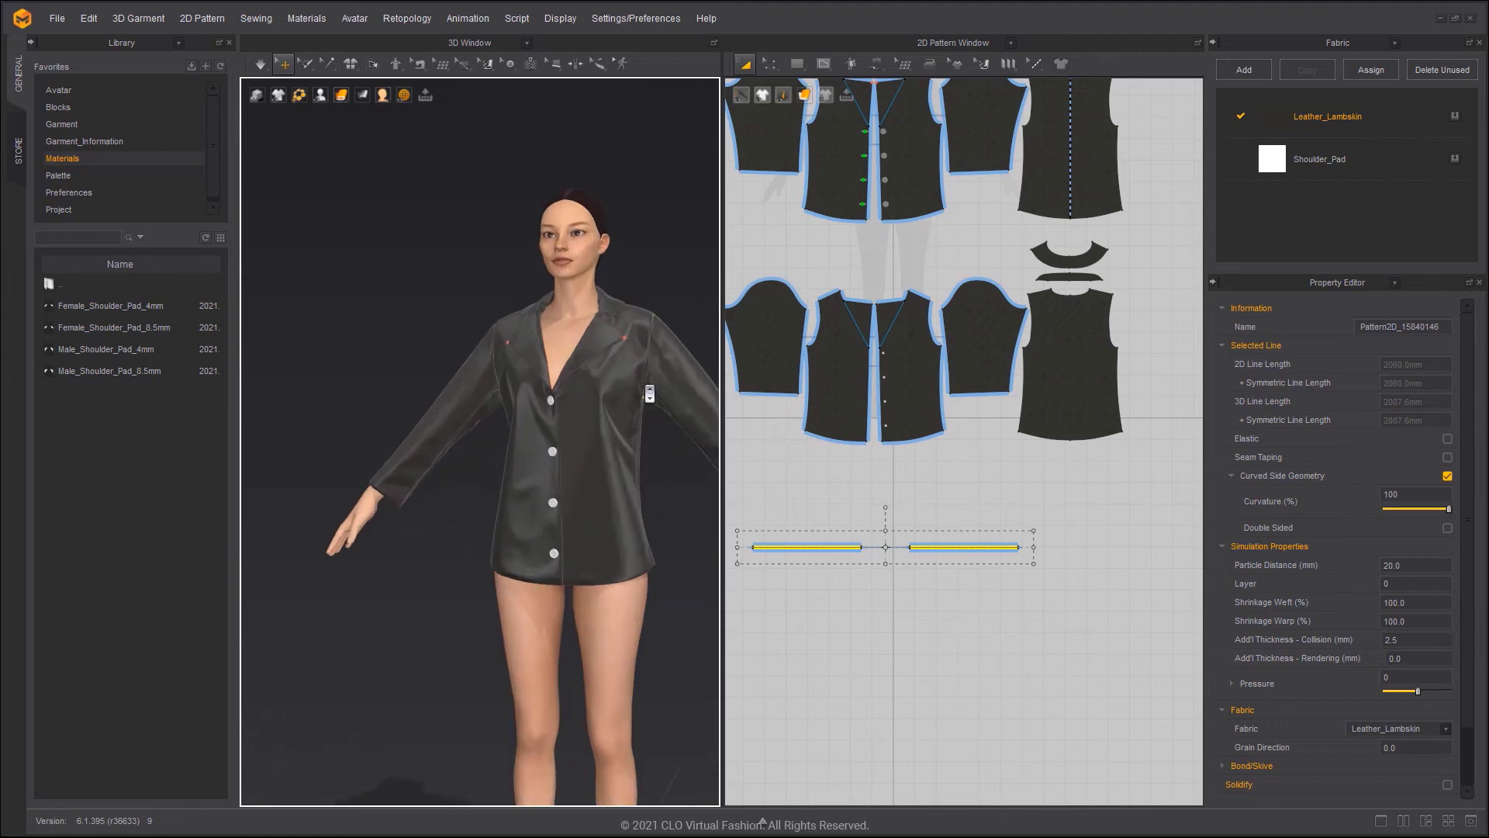
scroll(650, 393, up, 2)
middle_drag(650, 393, 650, 450)
scroll(650, 450, up, 3)
middle_drag(921, 351, 974, 439)
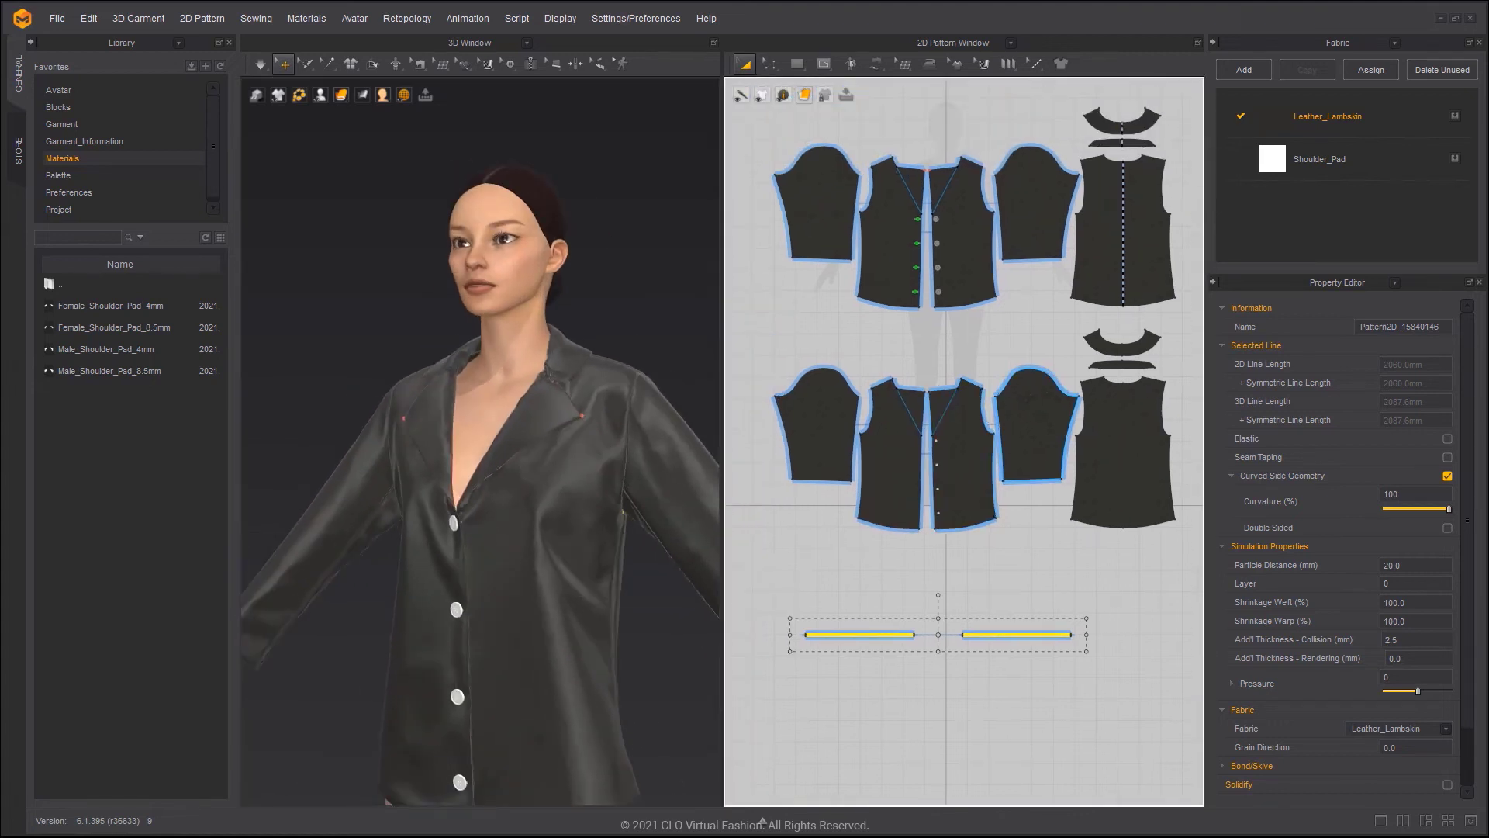
click(1043, 394)
shift+click(1038, 222)
shift+click(830, 213)
shift+click(800, 431)
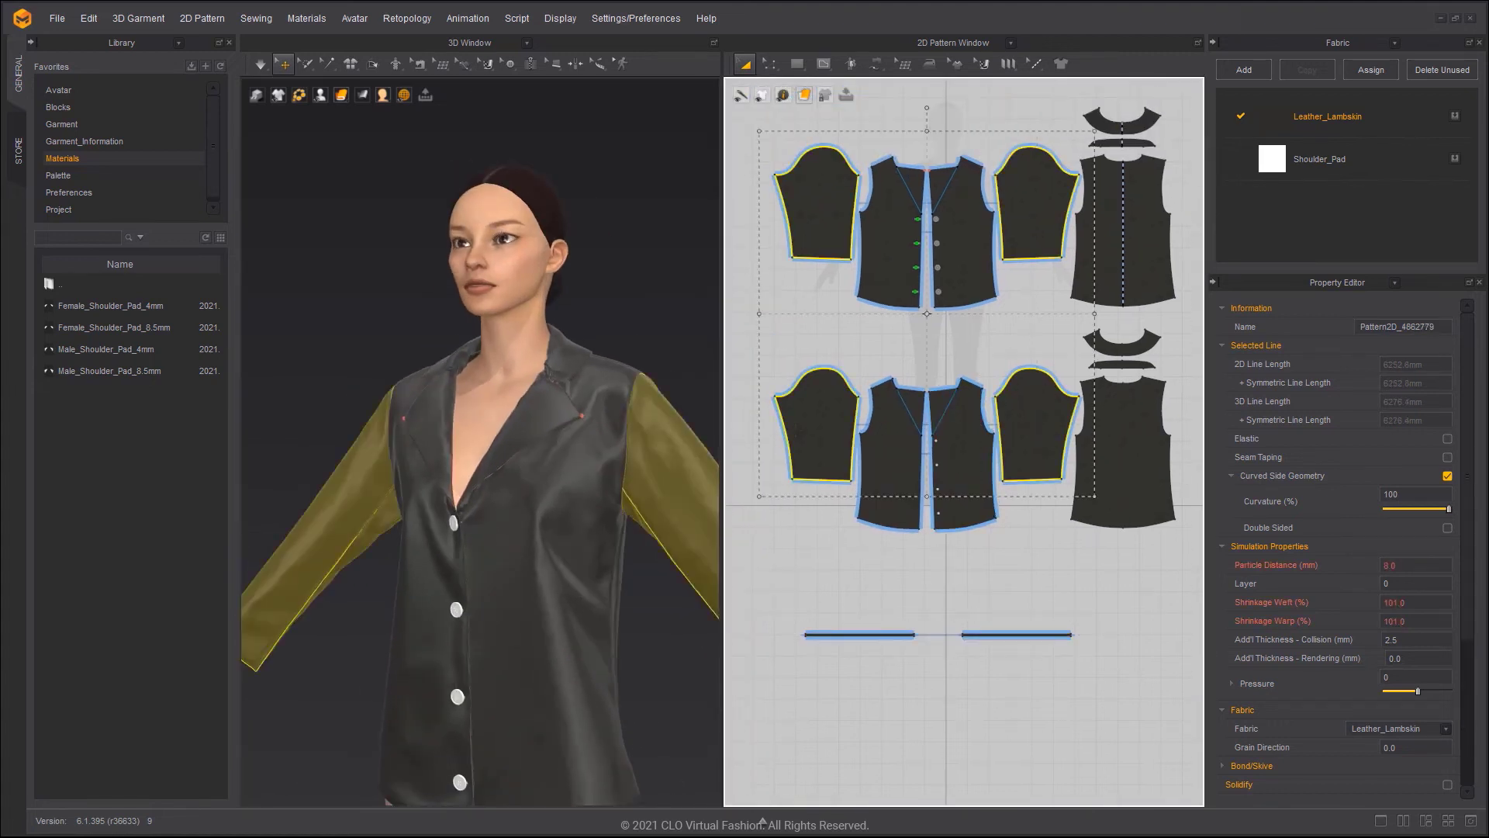
right_click(645, 432)
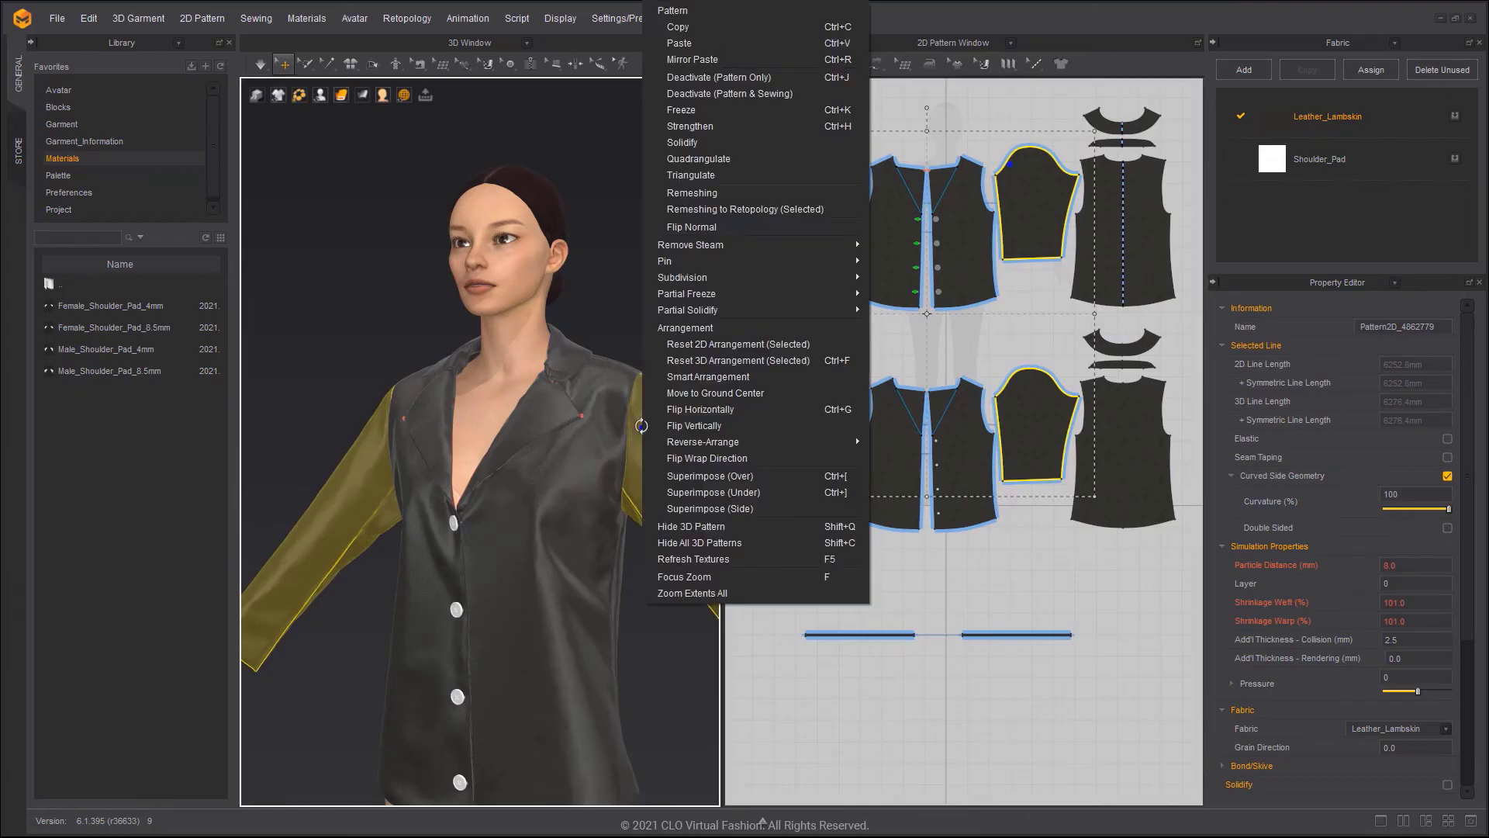
click(752, 81)
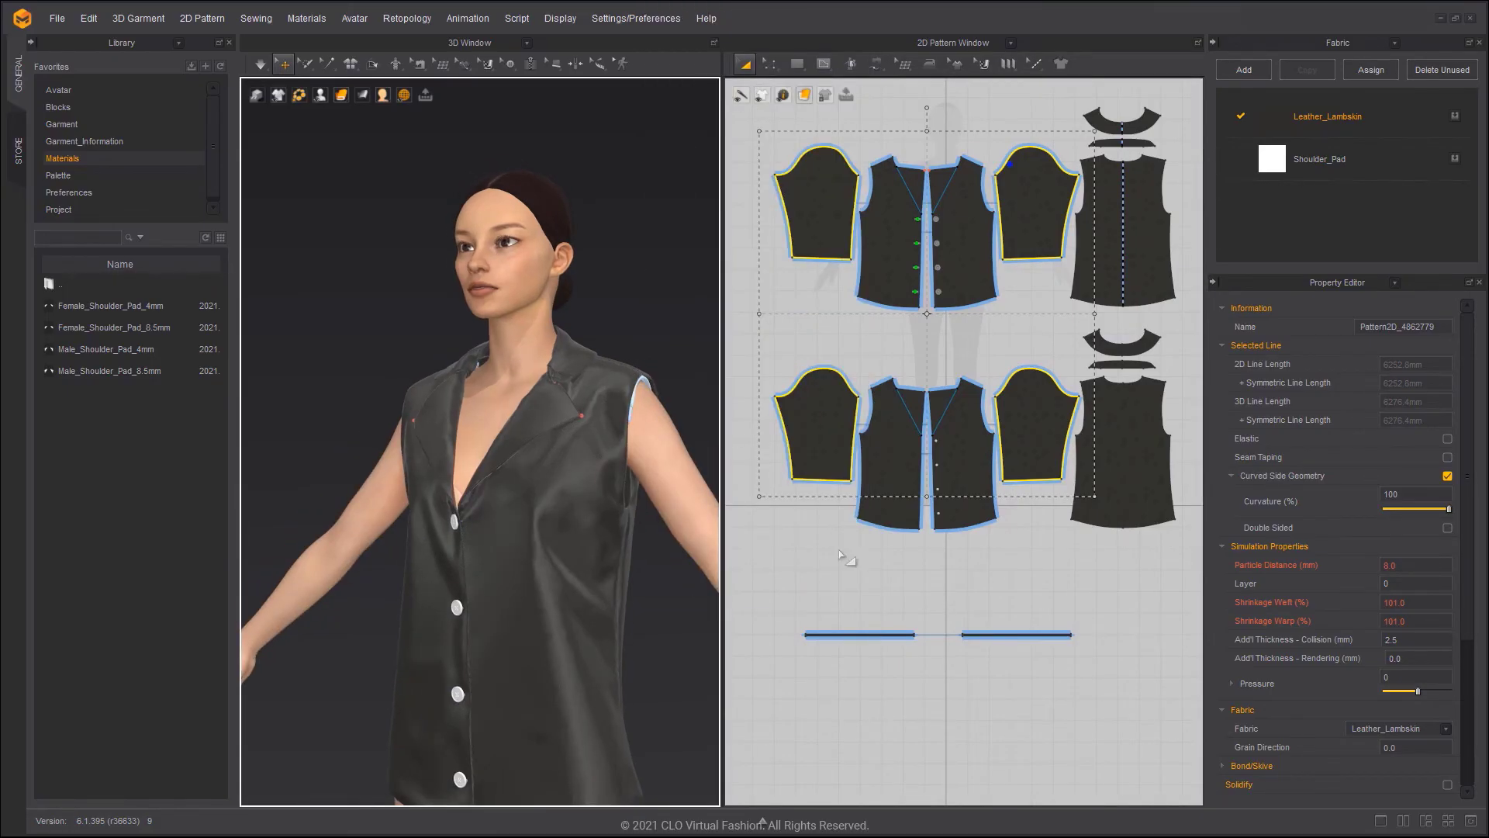
- Apply Superimpose (Side) again to both armhole strips and check their placement on the shoulder
click(882, 633)
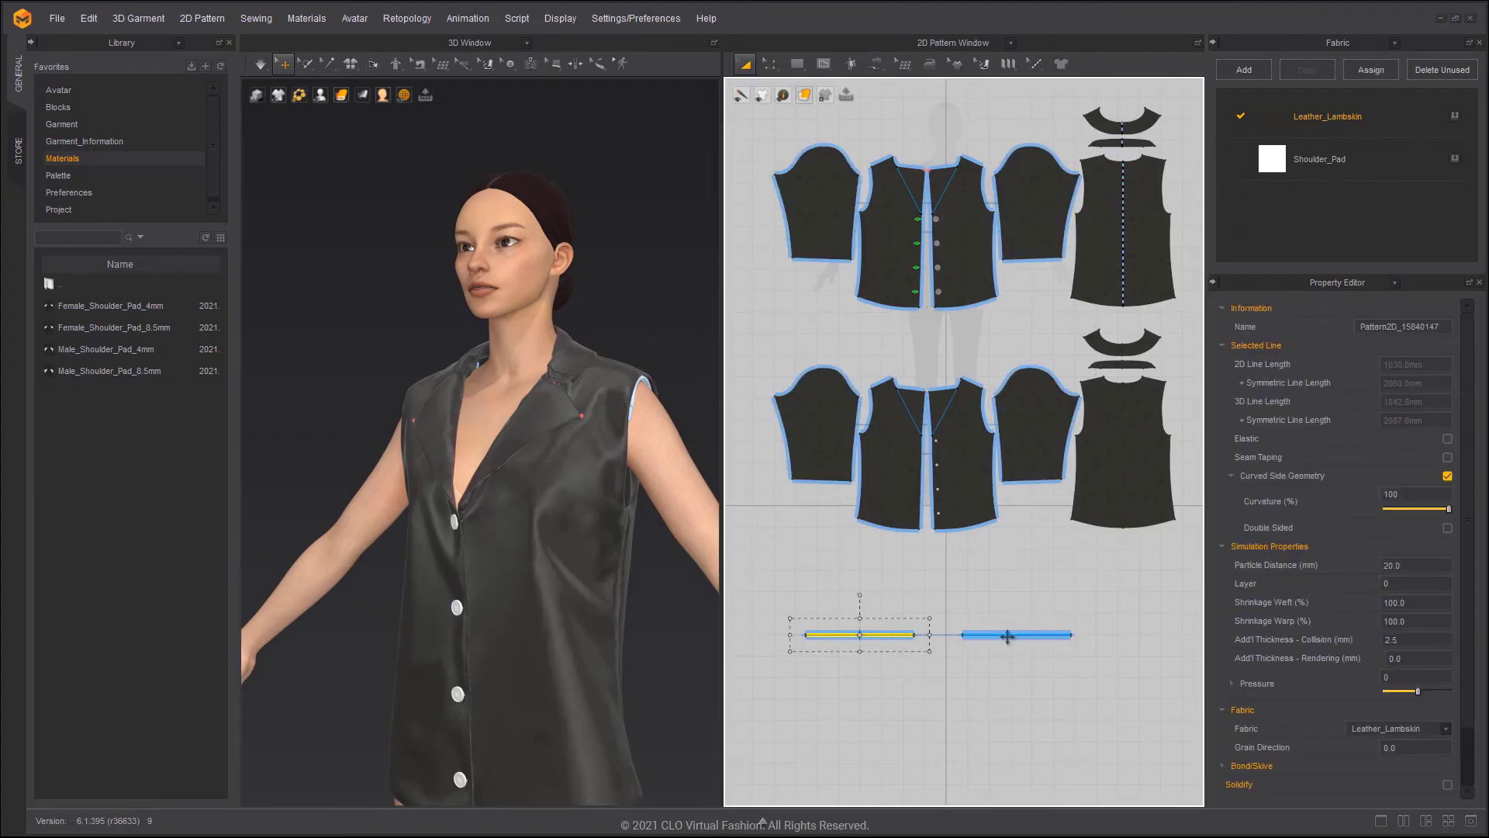
shift+click(1009, 634)
right_drag(512, 468, 498, 449)
scroll(620, 429, up, 2)
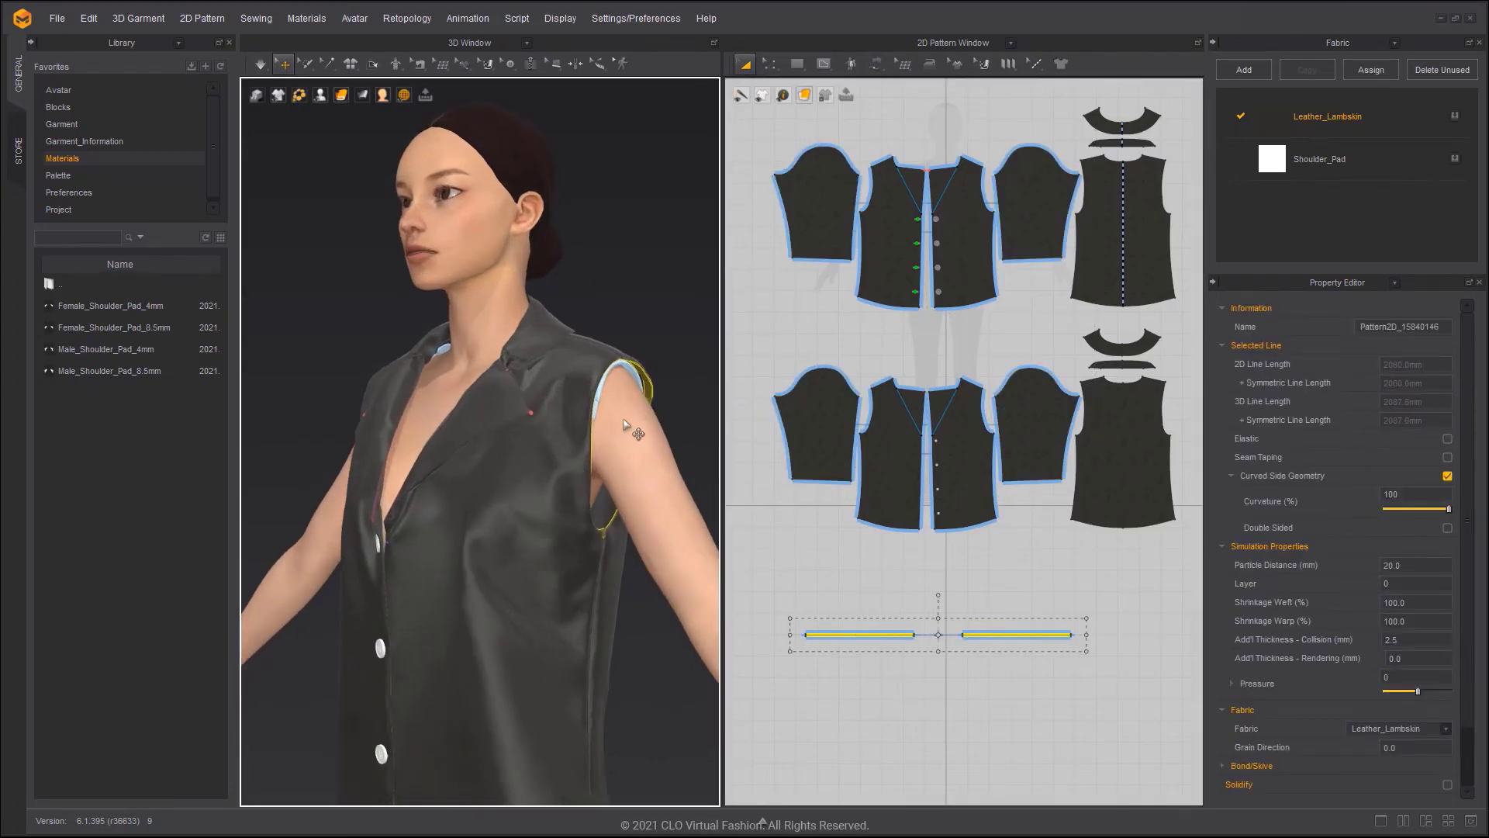
scroll(653, 397, up, 1)
right_click(676, 376)
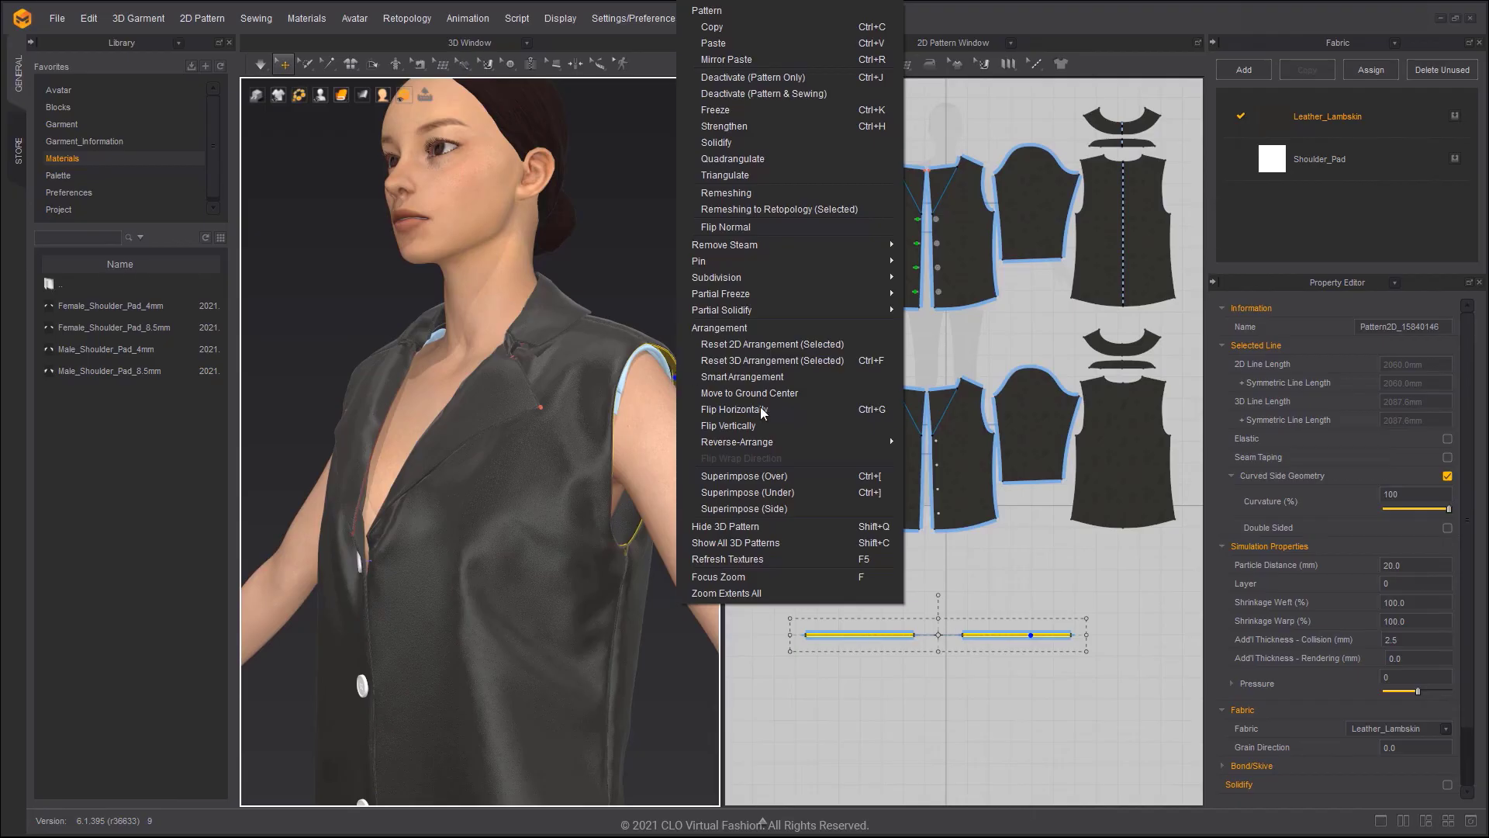
click(771, 508)
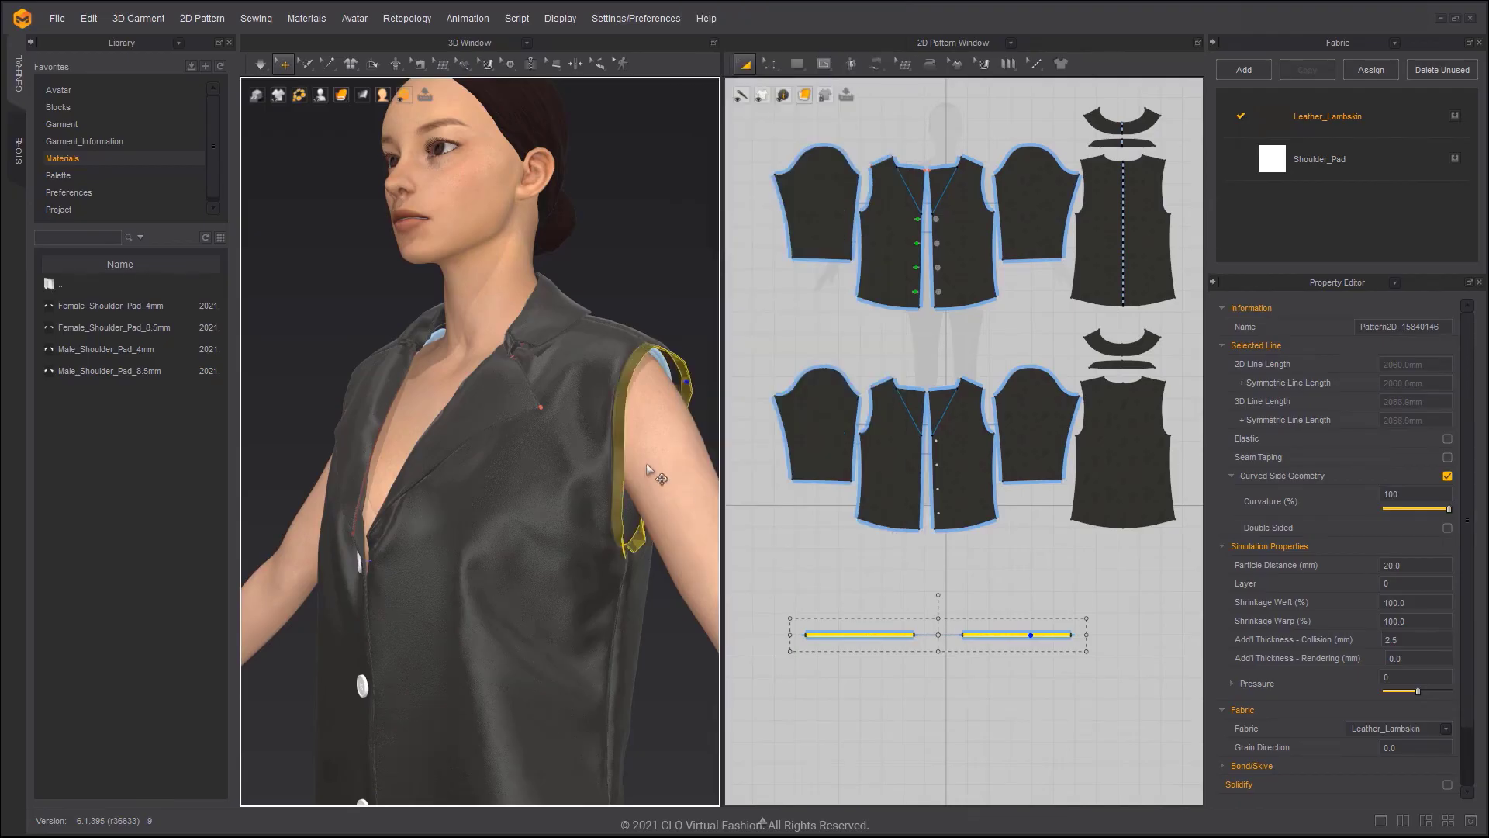
right_drag(659, 468, 625, 408)
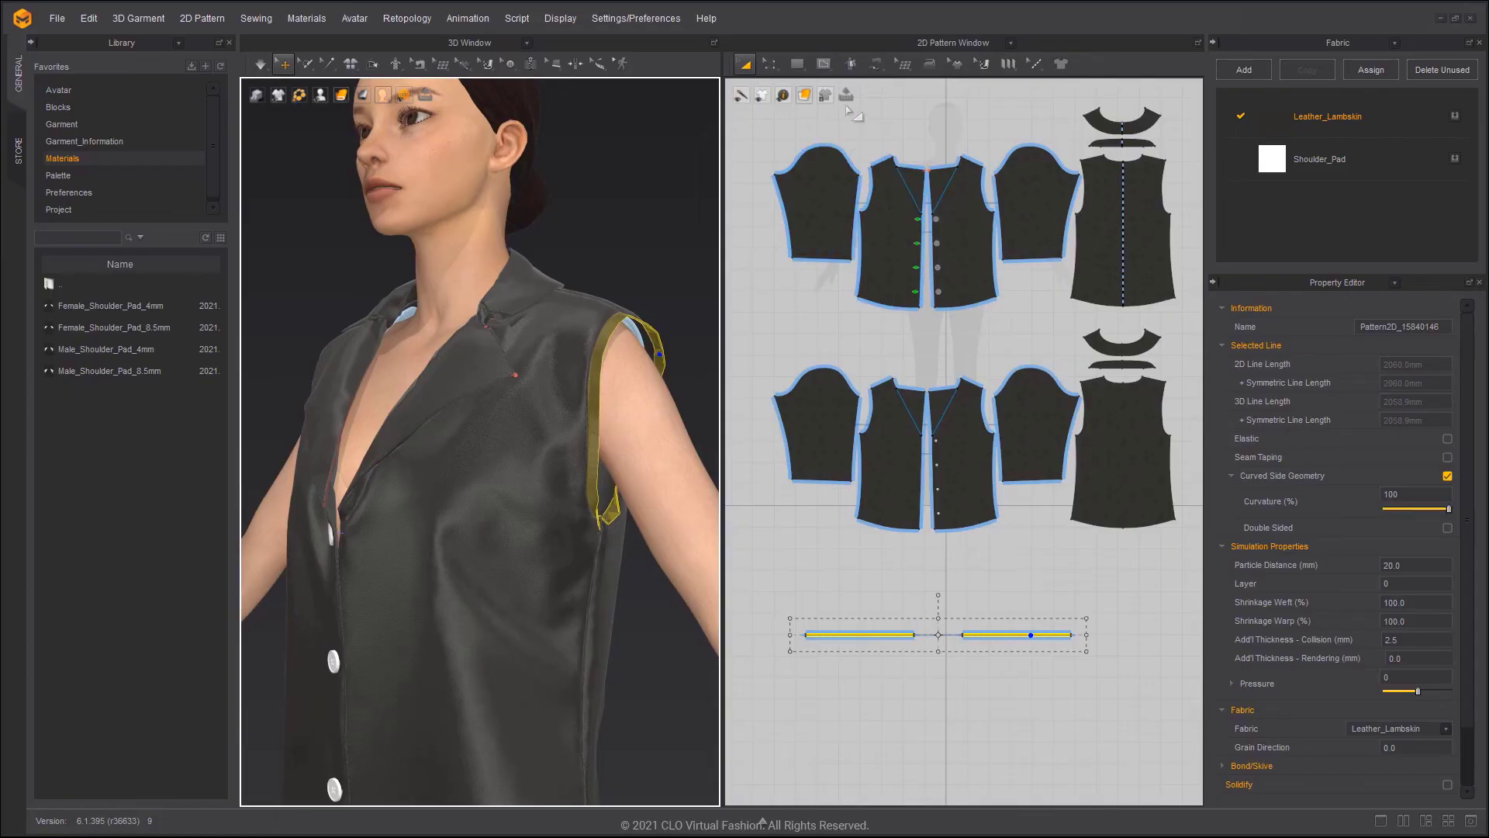
- Segment-sew the two short ends of the armhole strip together to close it into a loop
click(877, 63)
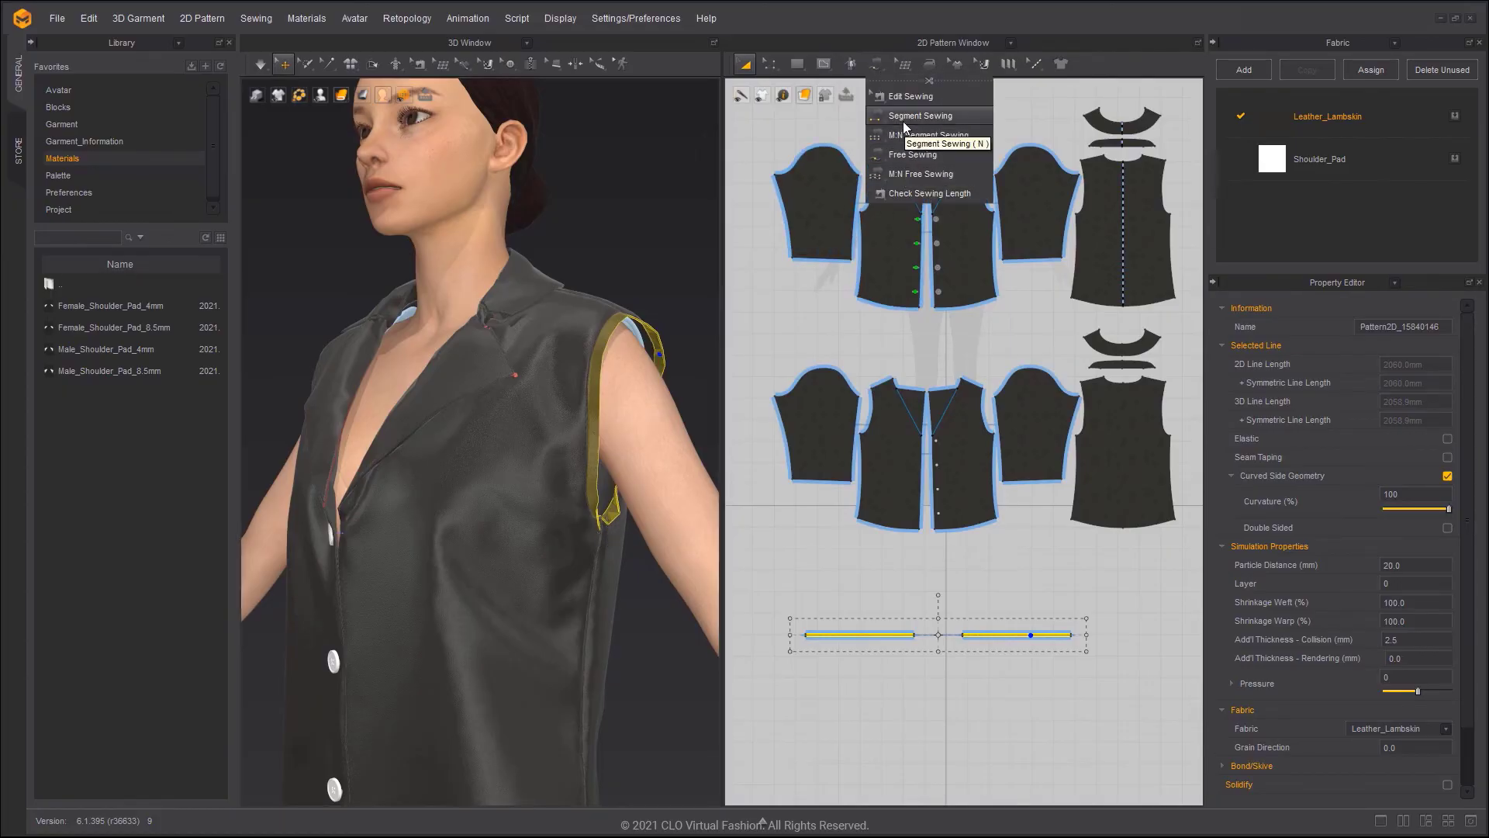
click(903, 116)
scroll(970, 644, up, 5)
scroll(970, 612, up, 3)
click(970, 612)
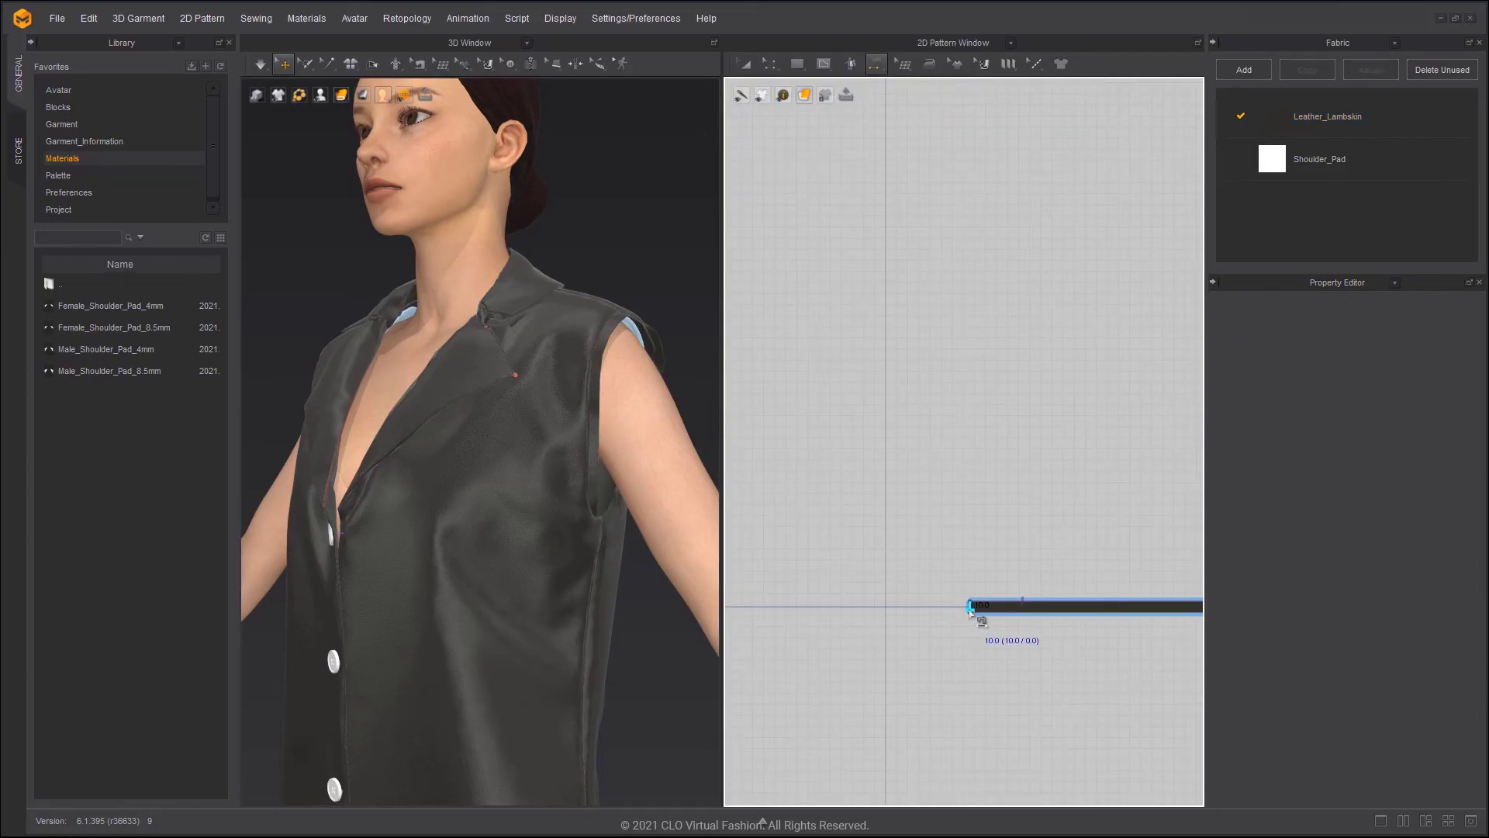
scroll(979, 614, down, 3)
middle_drag(999, 616, 729, 608)
scroll(1006, 607, up, 3)
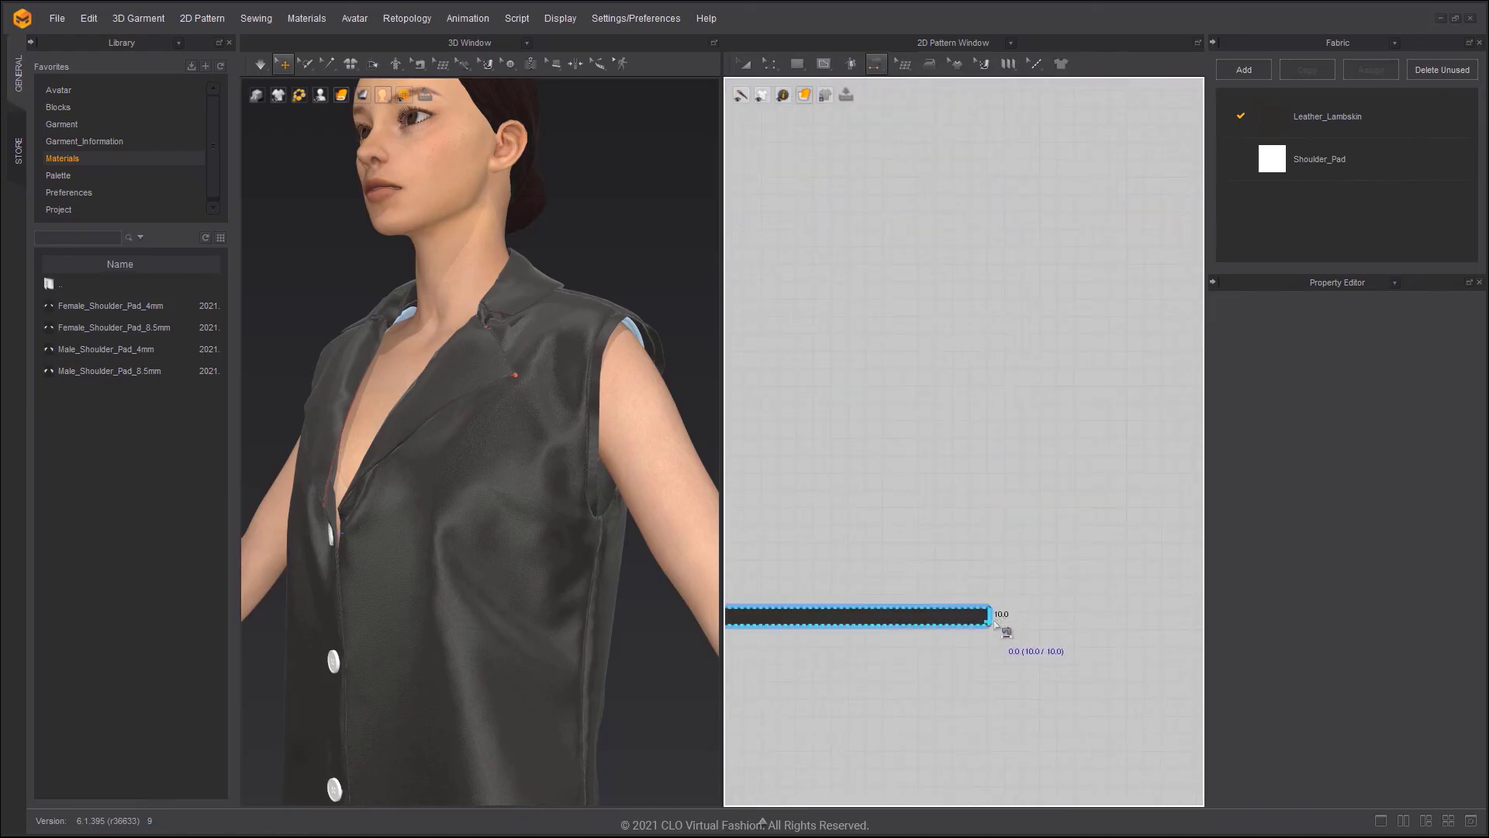
click(992, 616)
- Select both armhole strips and set their particle distance to 5 mm and additional collision thickness to 3 mm
click(597, 472)
right_drag(596, 464, 445, 406)
scroll(444, 406, down, 2)
middle_drag(444, 406, 584, 427)
right_drag(584, 432, 221, 408)
shift+click(375, 412)
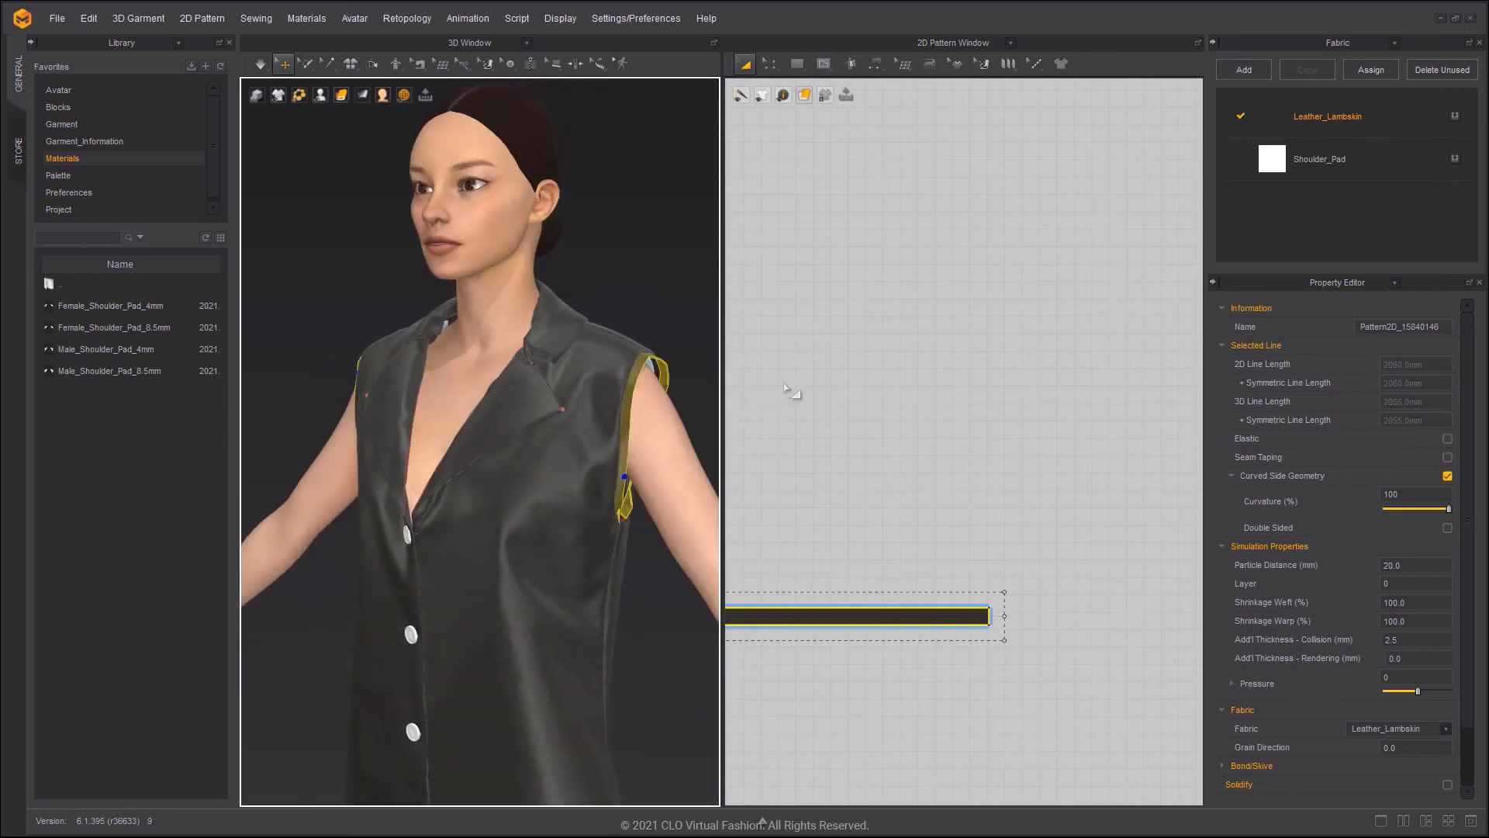
click(1400, 564)
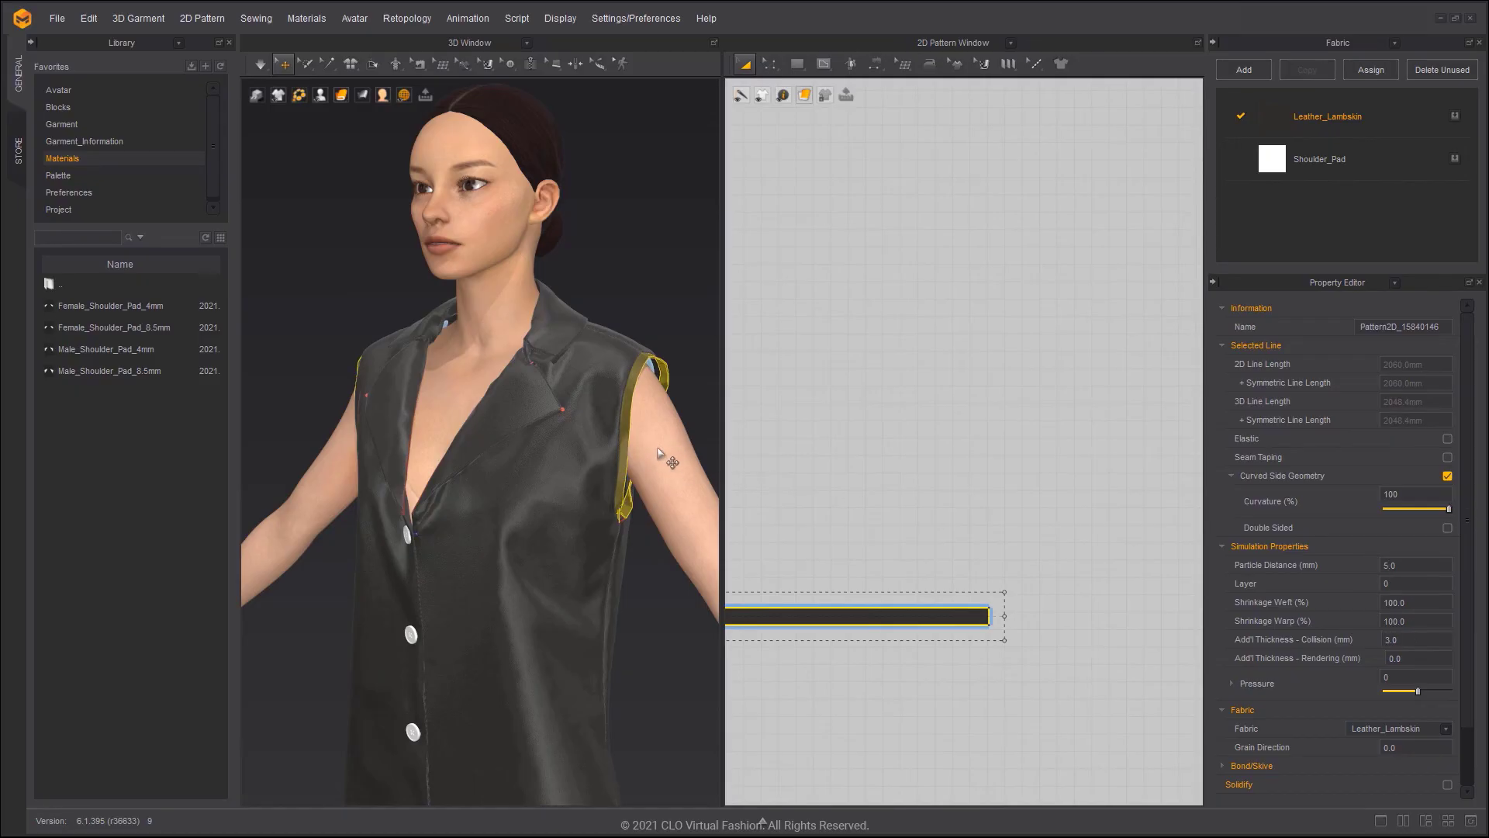
- Assign a new fabric to both armhole strips and apply the Trim_Full_Grain_Leather physical property preset to it
click(1376, 69)
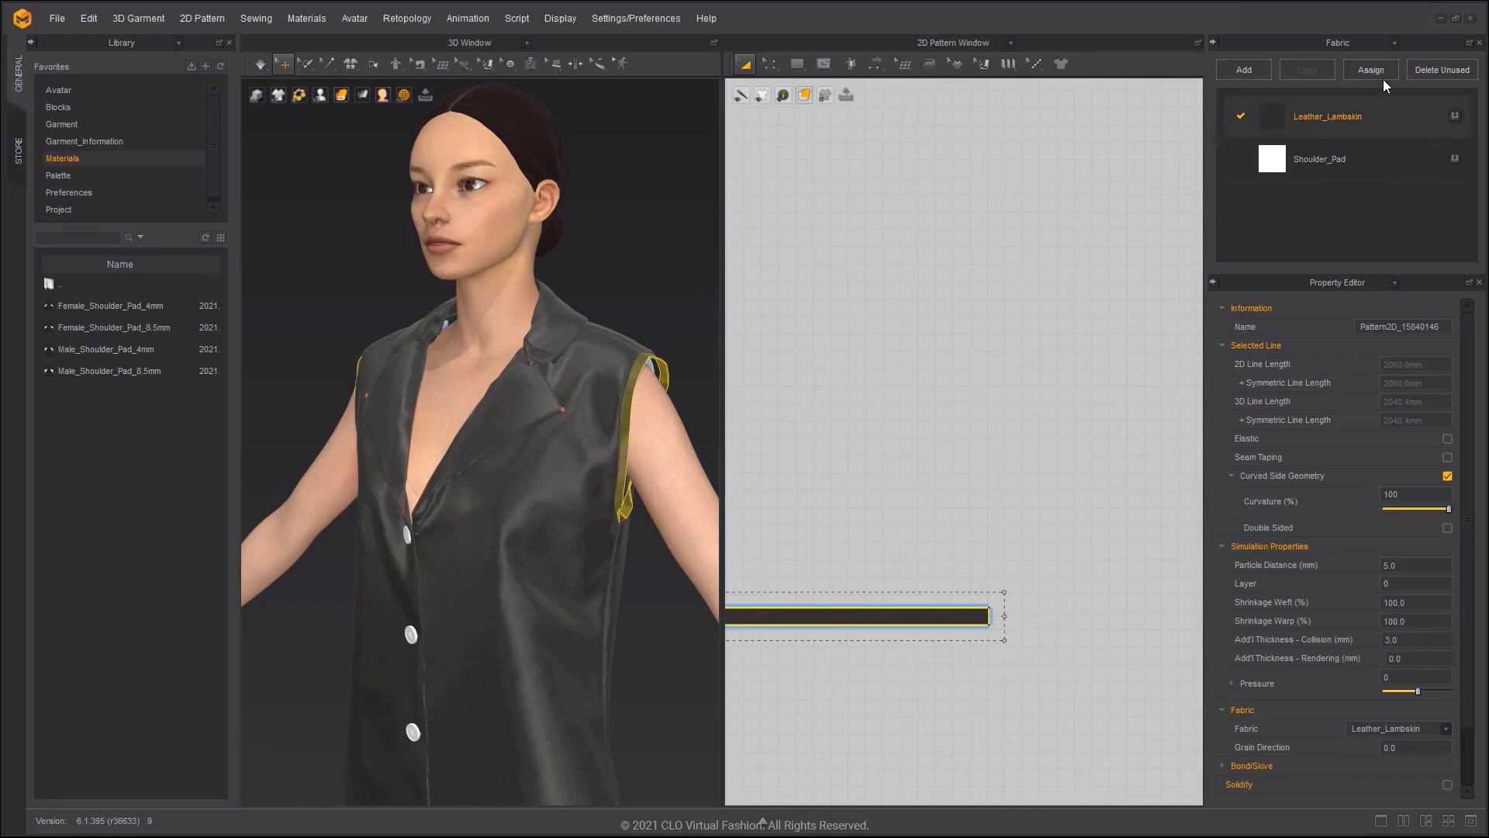
click(1382, 77)
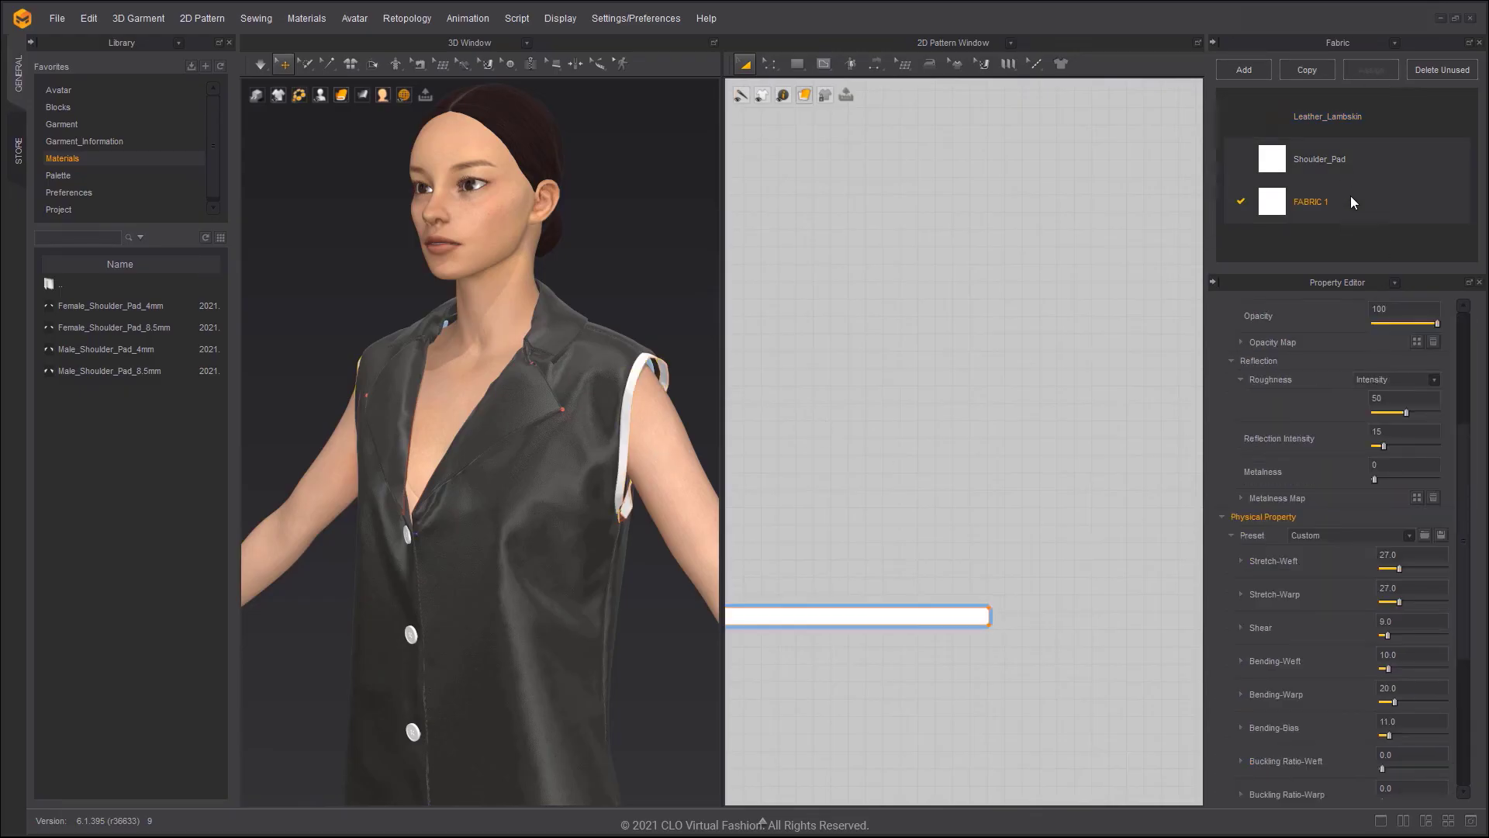
click(1319, 533)
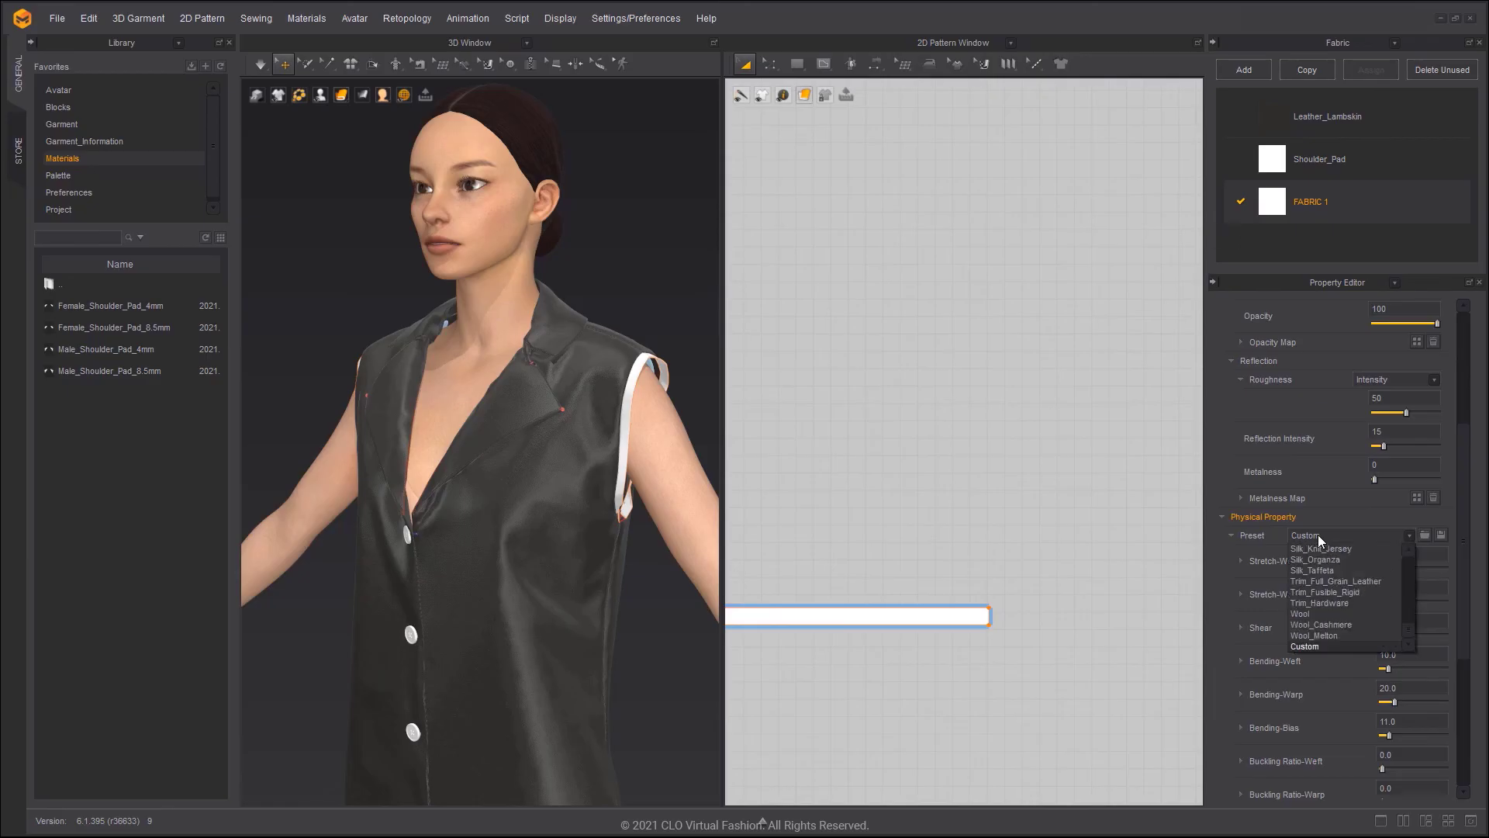
click(1352, 583)
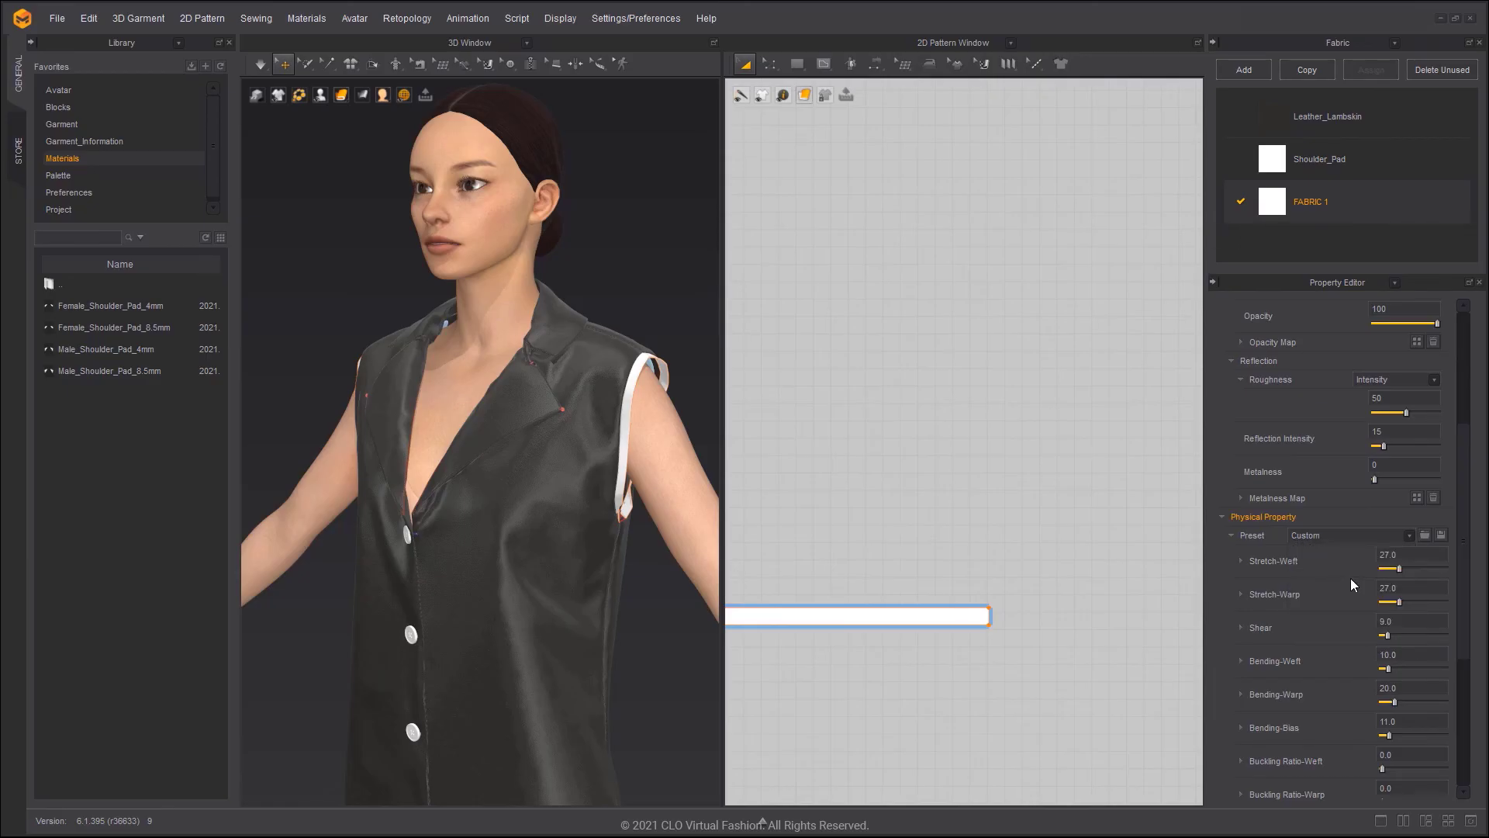
- Simulate the garment so the armhole strips settle, and inspect both armholes from the back and front
click(626, 326)
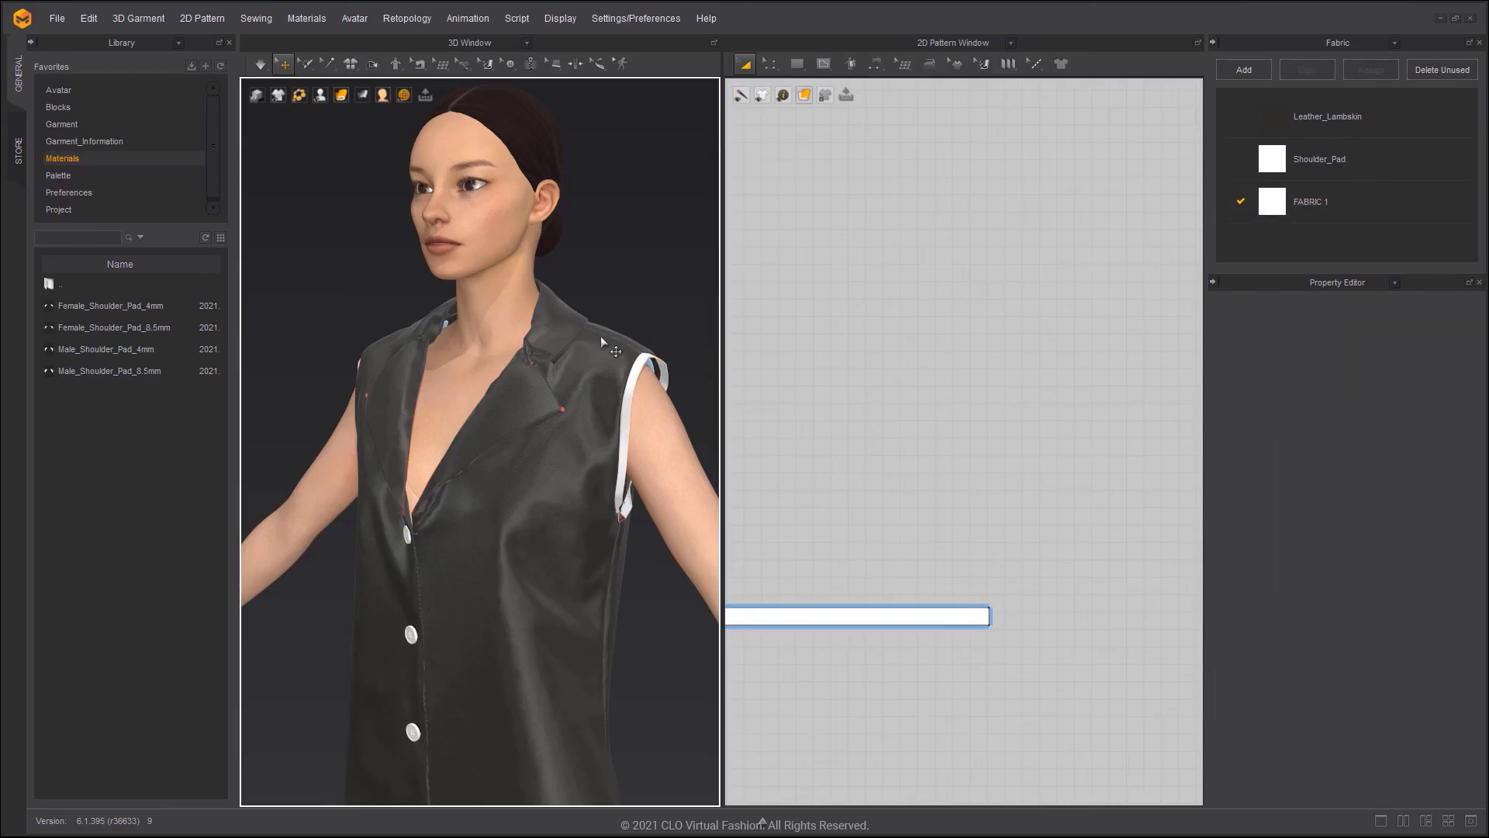
key(space)
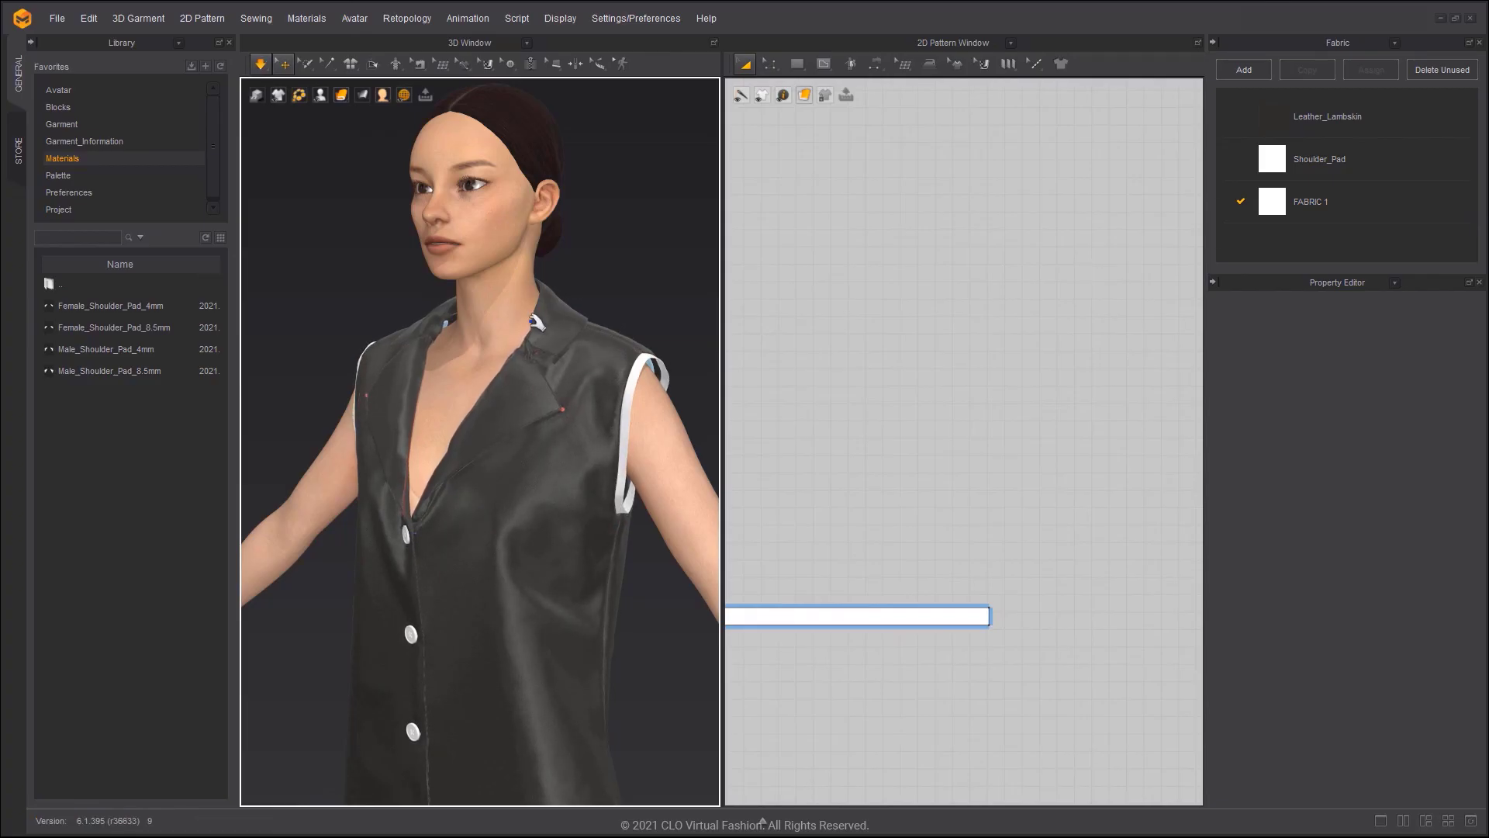
key(space)
right_drag(535, 325, 824, 335)
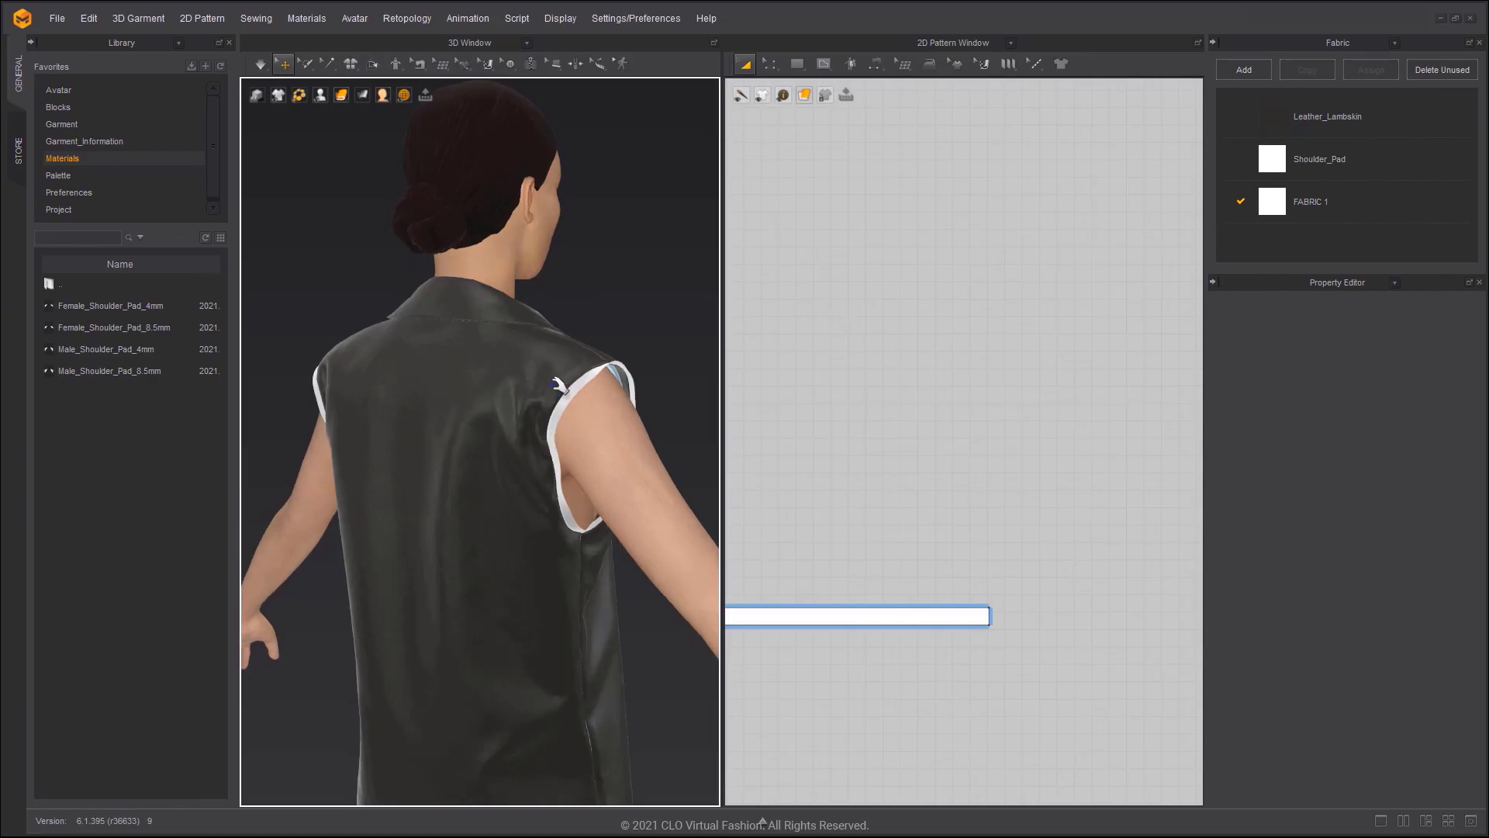
right_drag(557, 383, 377, 392)
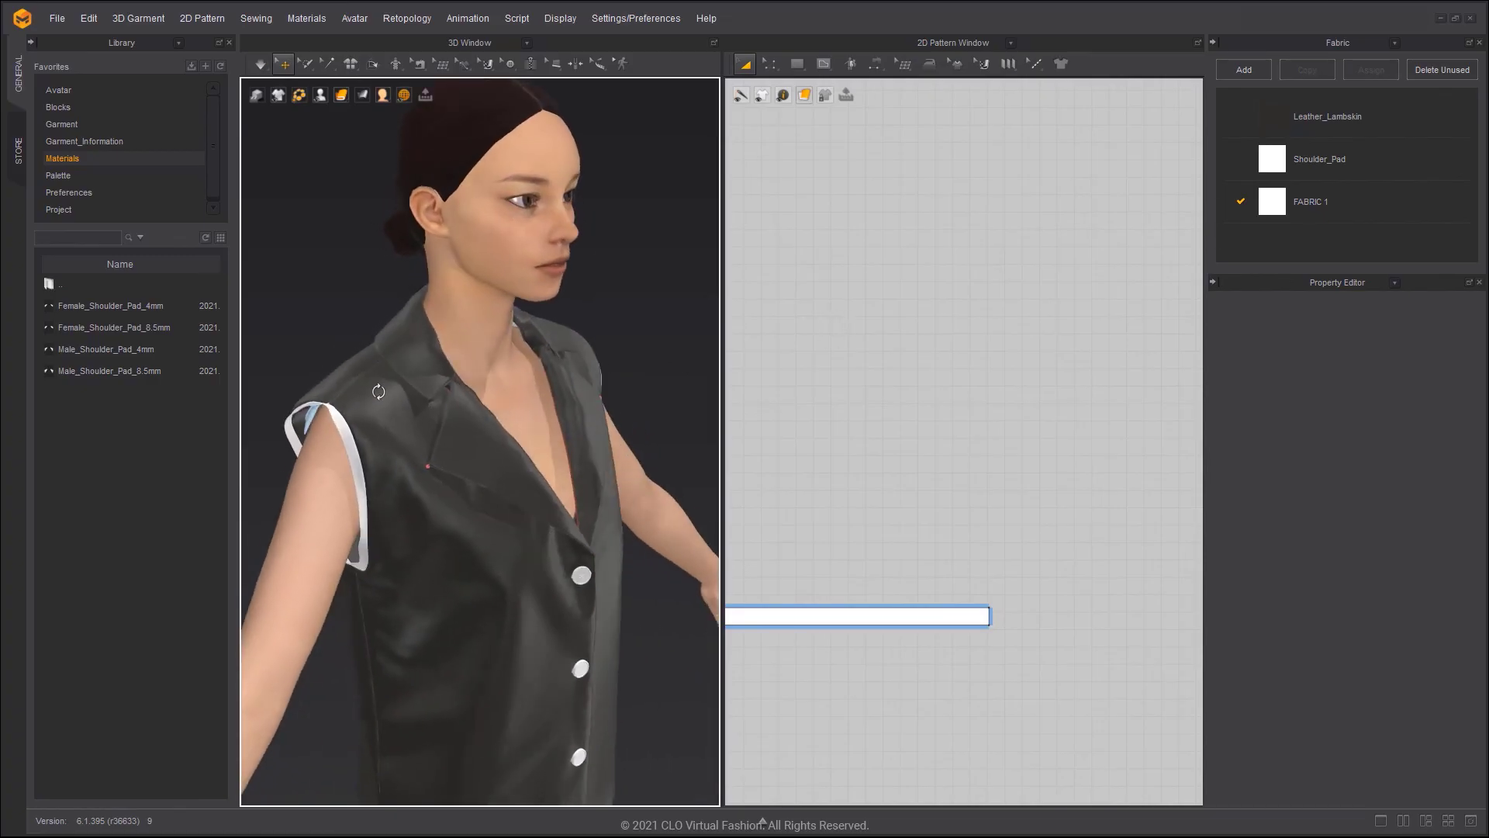
scroll(380, 392, down, 3)
middle_drag(395, 392, 481, 343)
scroll(481, 344, up, 2)
right_drag(481, 343, 412, 339)
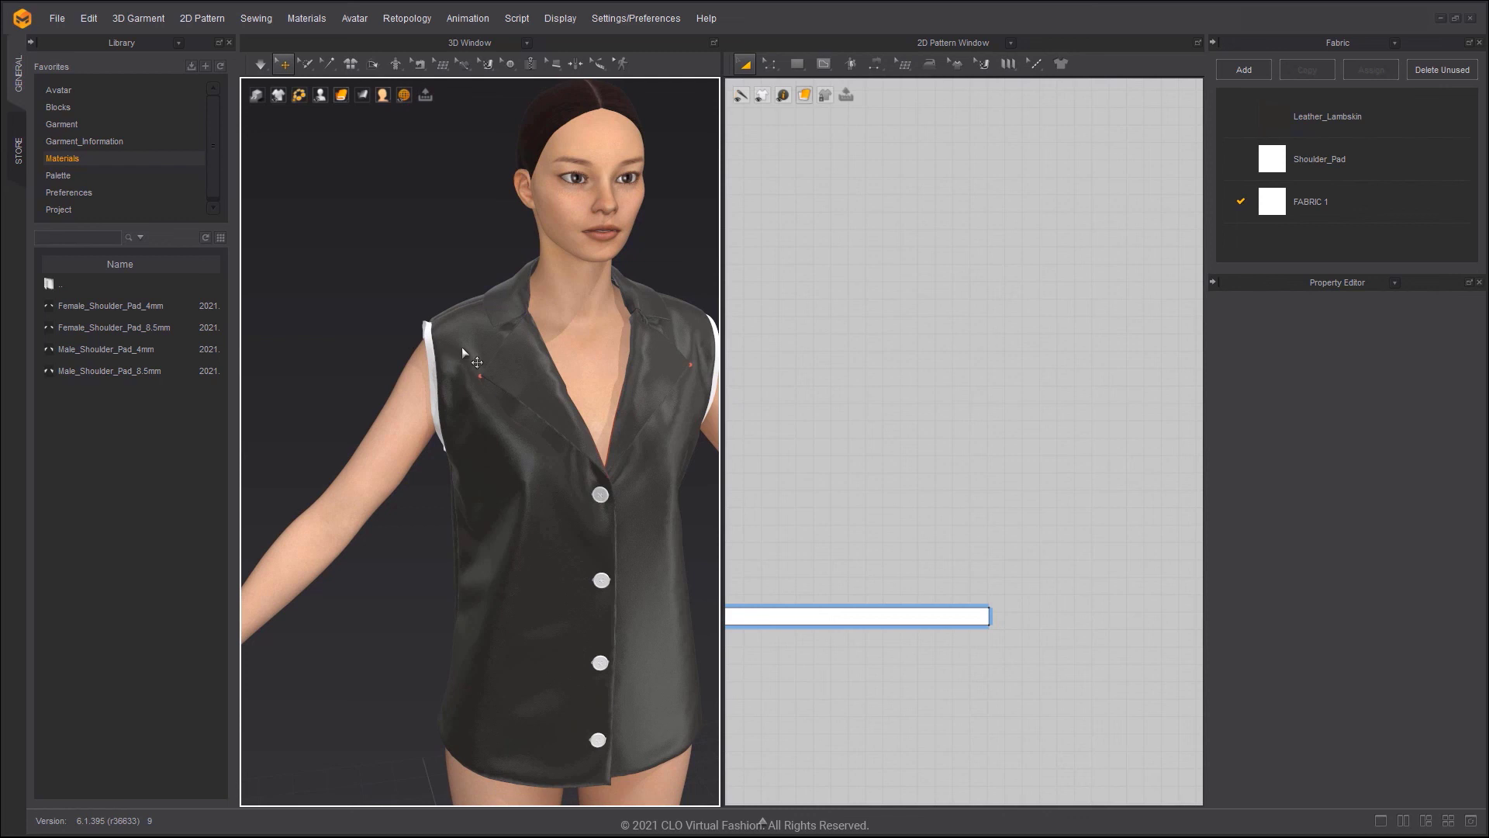
- Show all hidden patterns in 3D again from the front, with every pattern selected
key(shift+c)
key(2)
key(ctrl+a)
scroll(878, 386, down, 4)
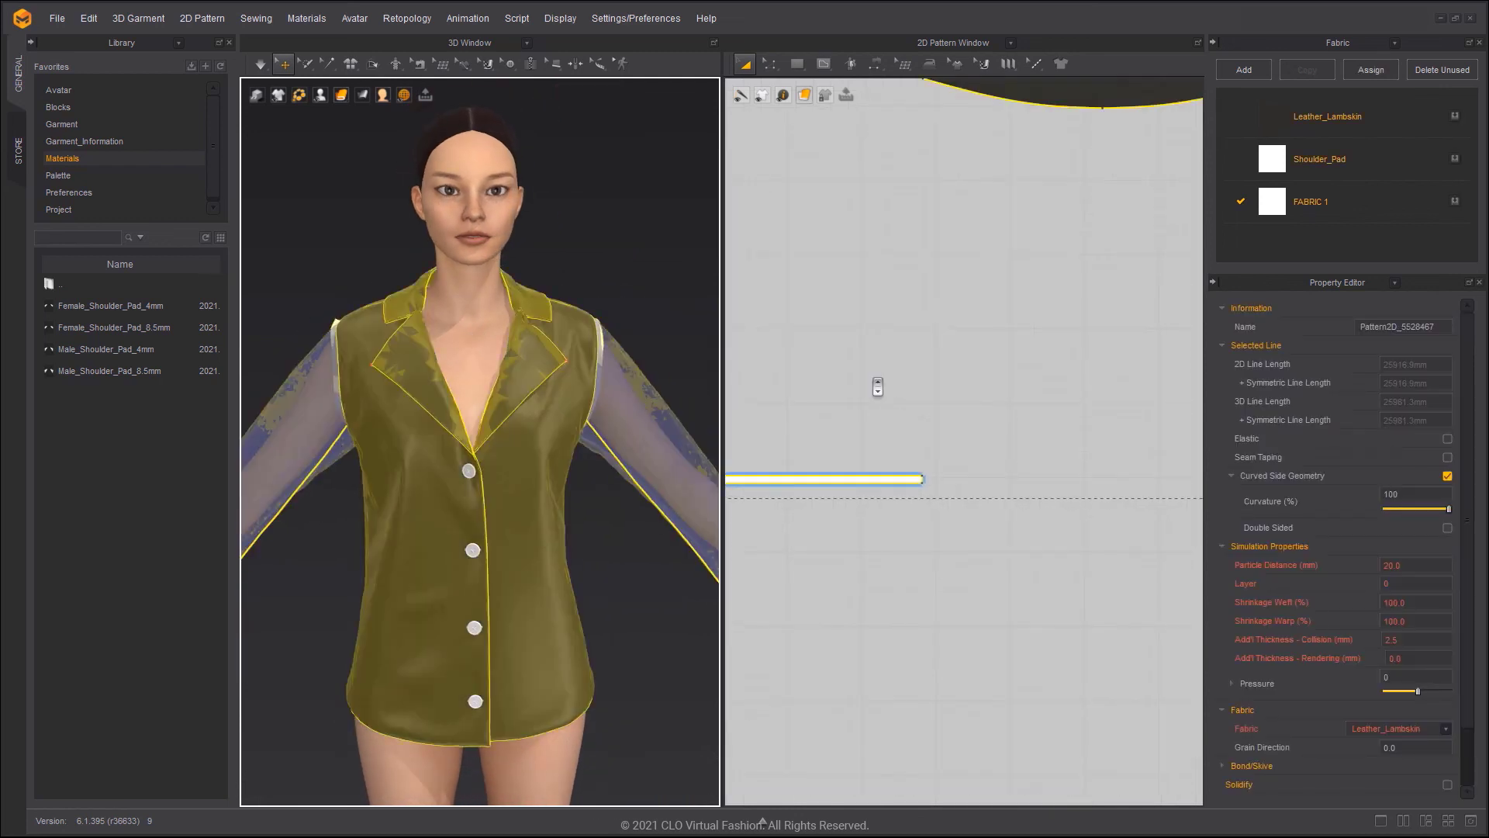
scroll(878, 386, down, 5)
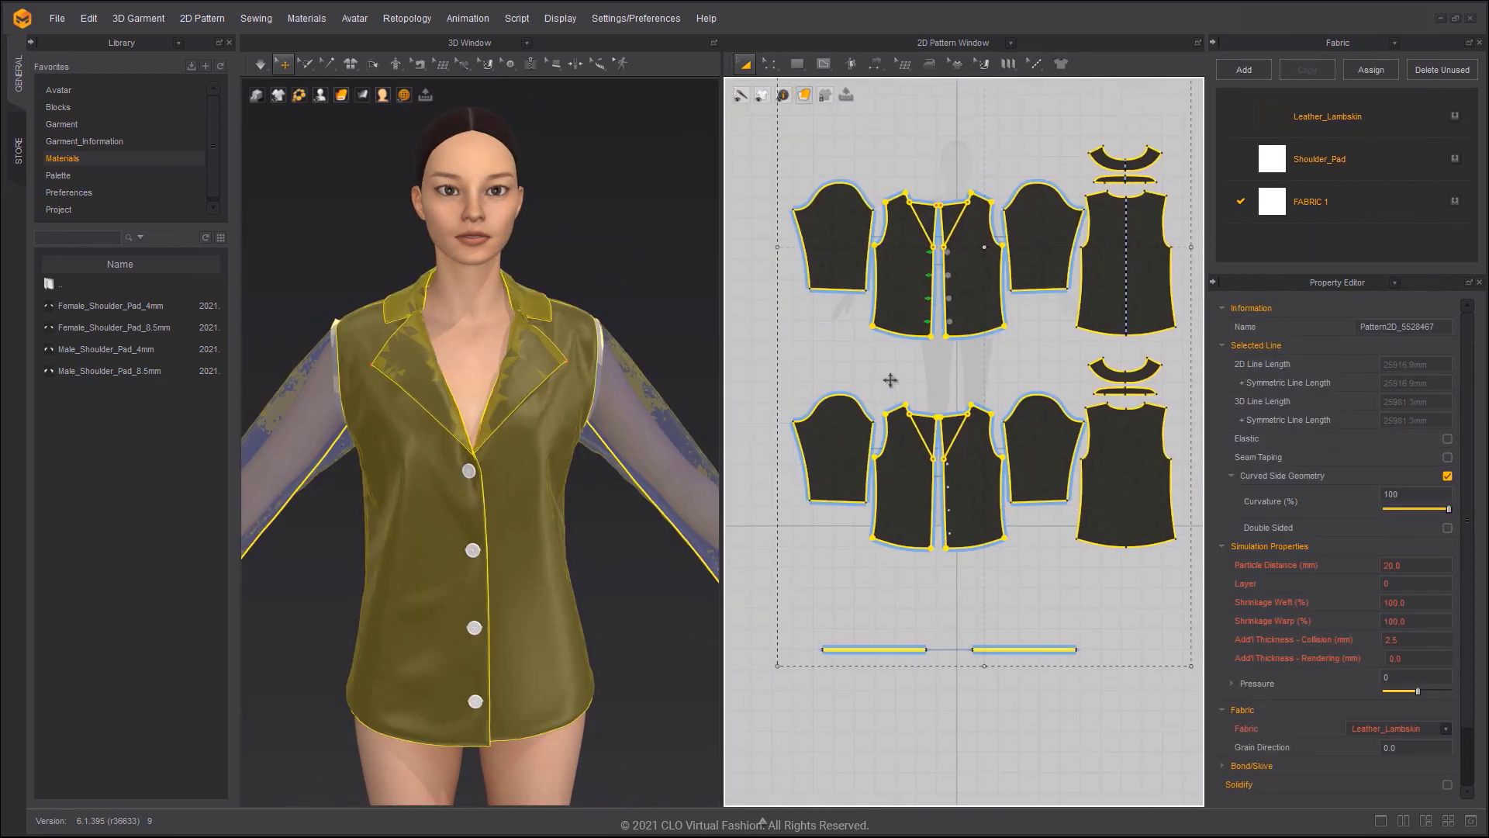
- Freeze the four sleeve patterns of both layers and set their layer to 1
click(892, 382)
click(851, 439)
shift+click(1027, 442)
shift+click(1029, 263)
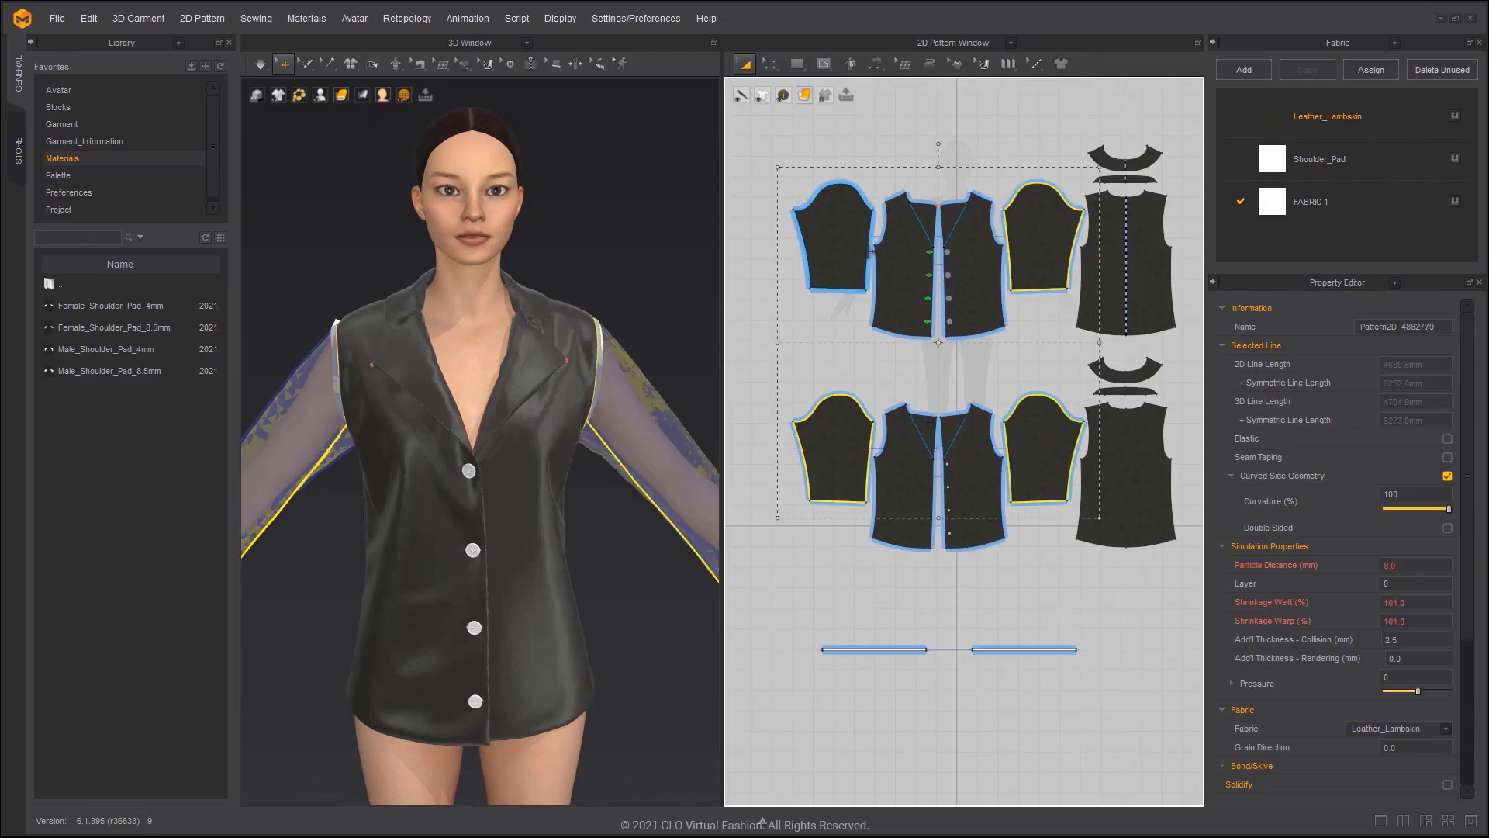
right_click(632, 386)
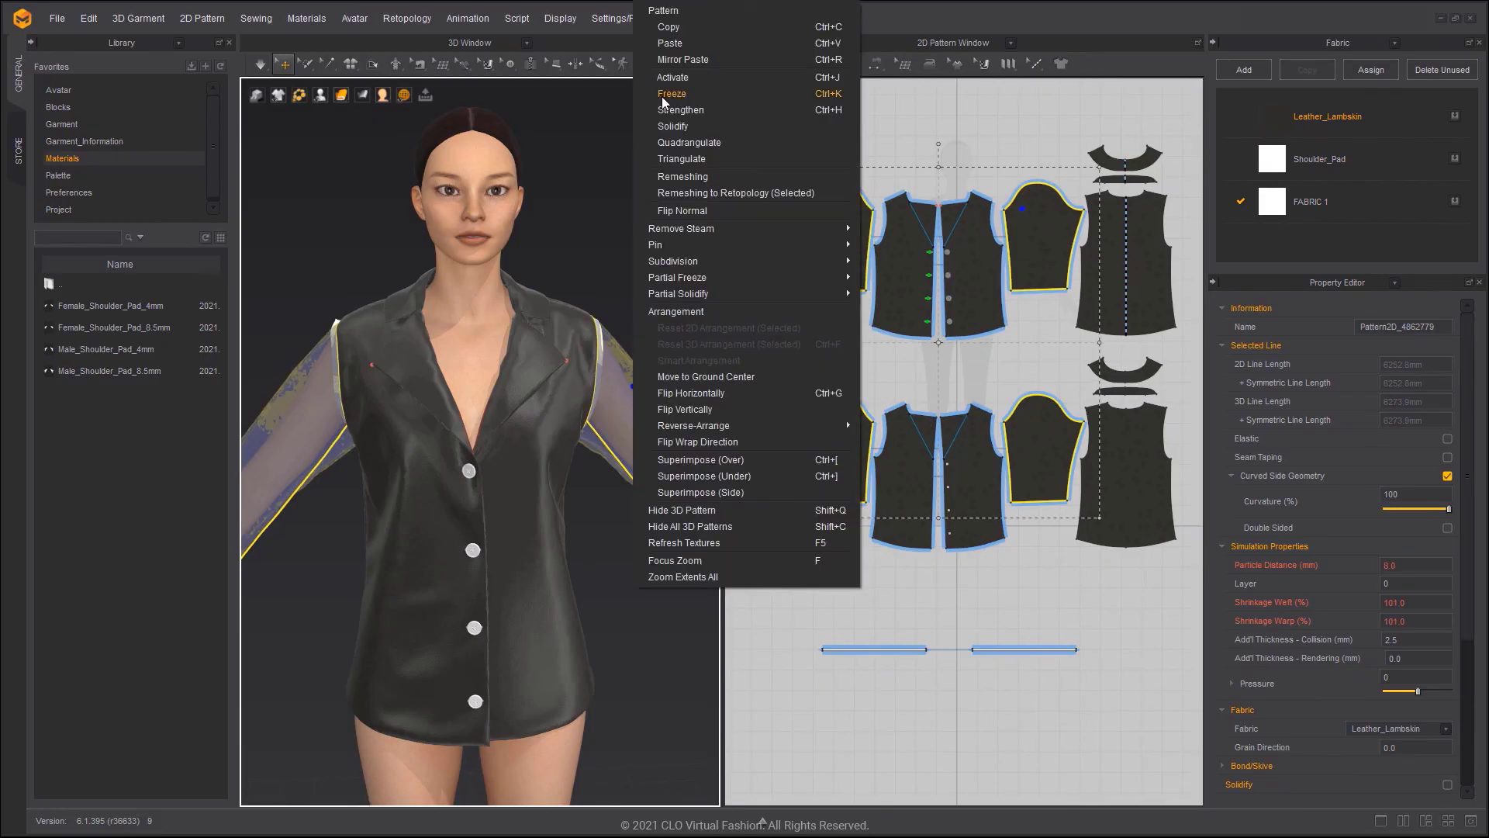
click(663, 101)
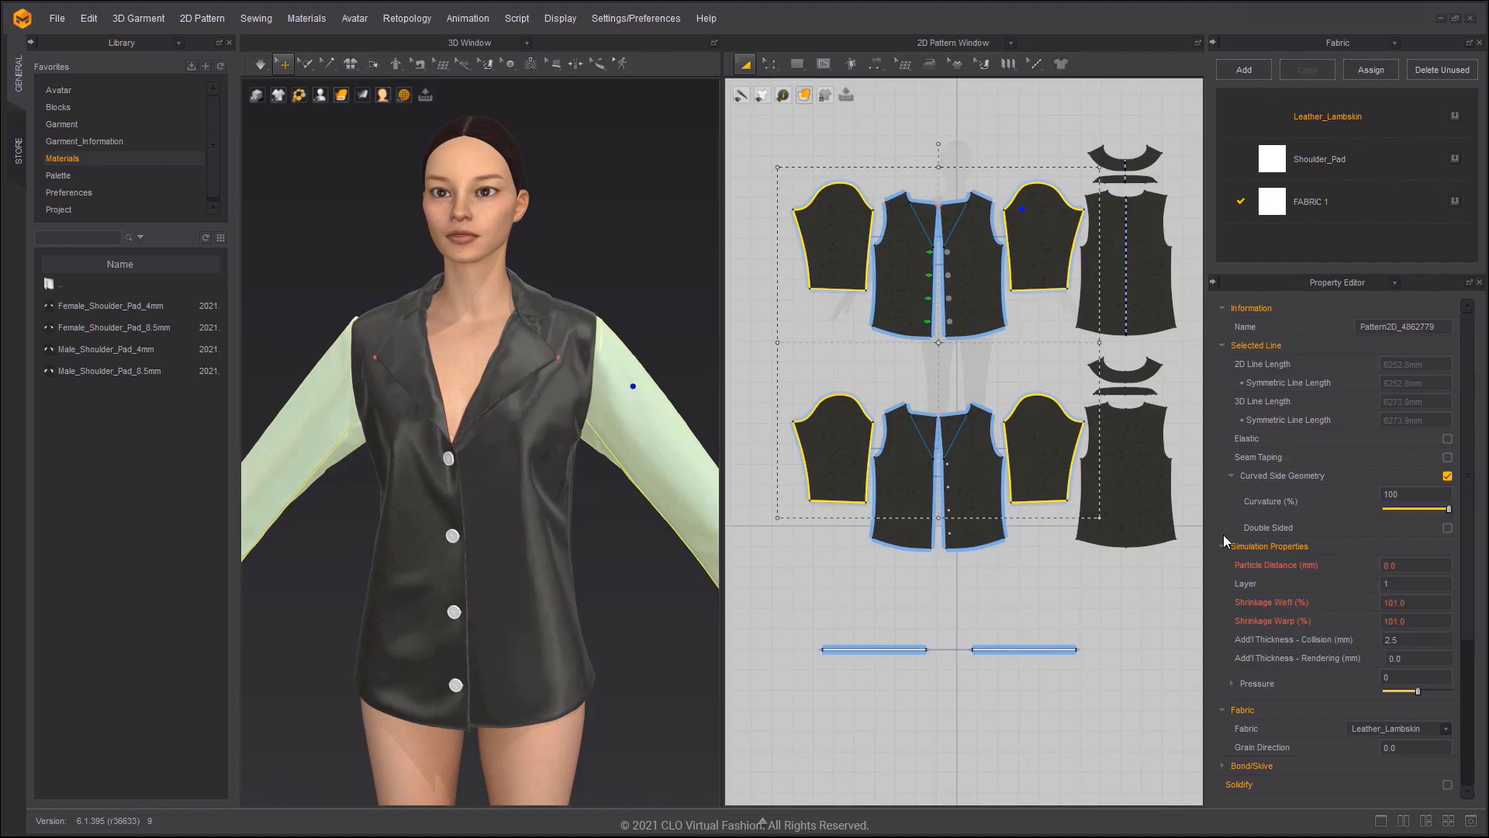
mouse_move(688, 364)
right_down()
mouse_move(619, 337)
mouse_move(690, 334)
right_up()
click(654, 312)
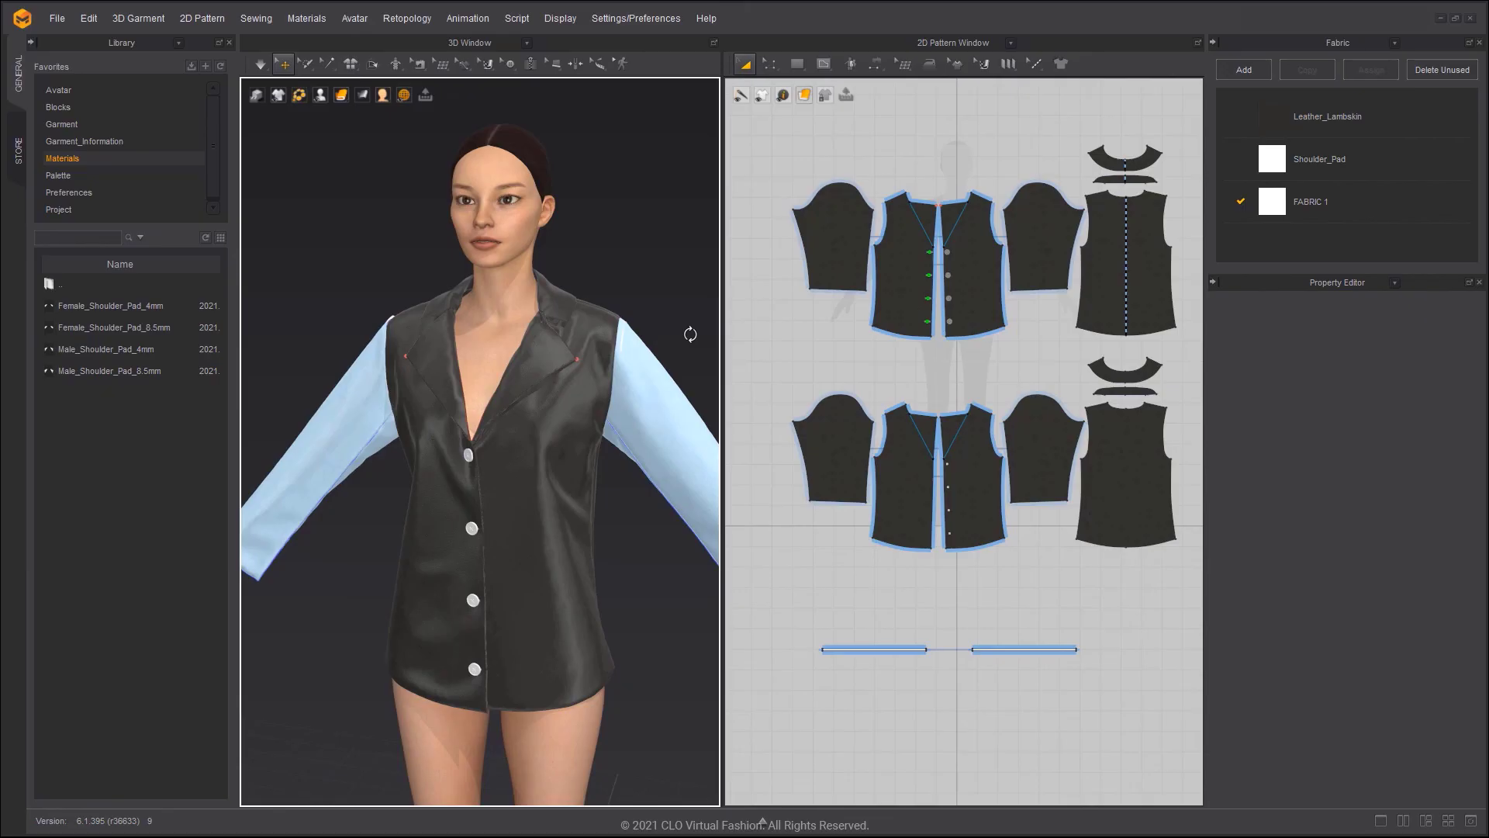
- Freeze the front panels of both jacket layers and simulate the garment
click(565, 376)
shift+click(419, 431)
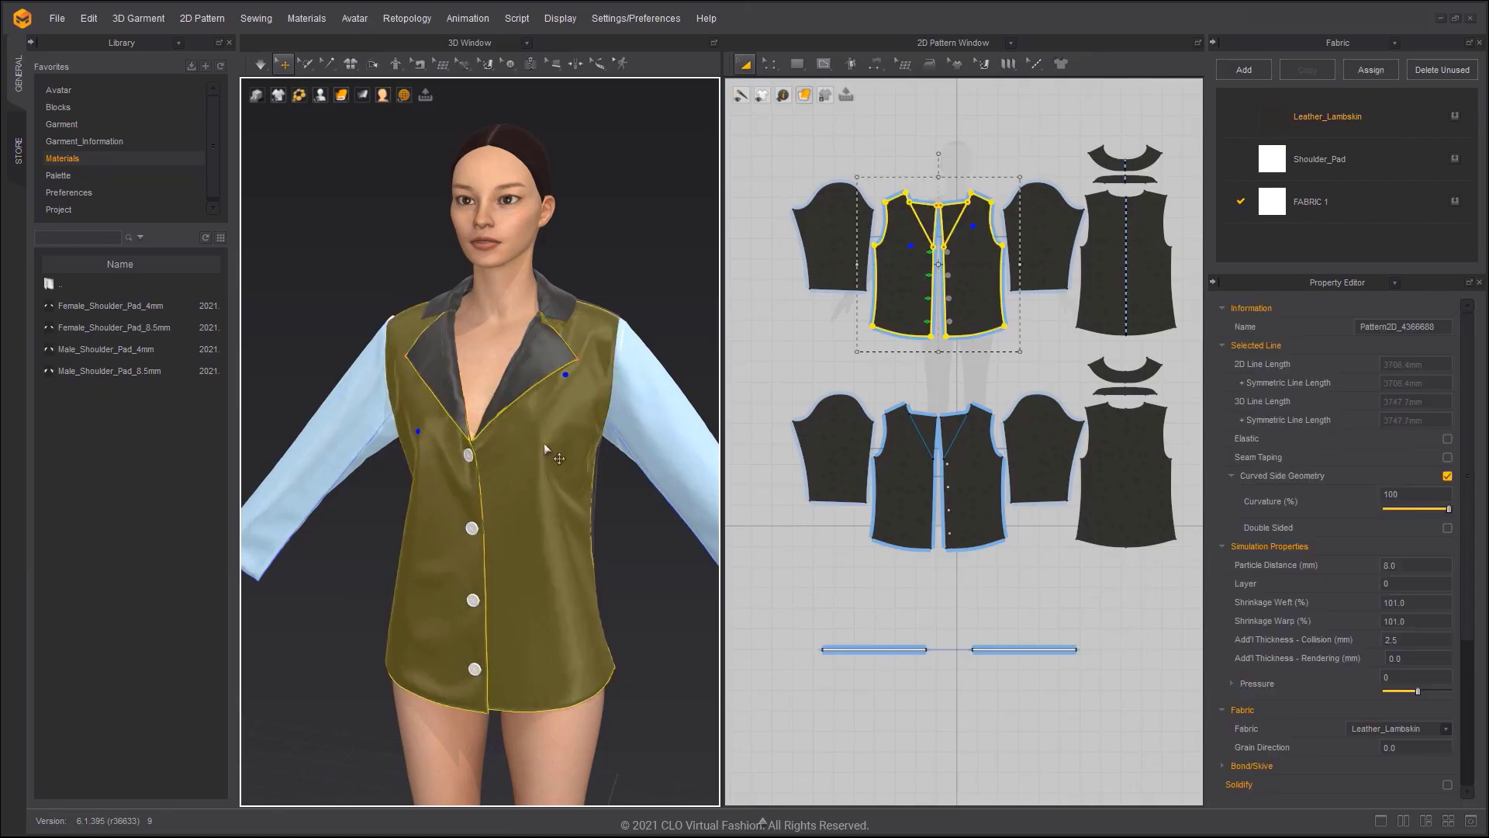
key(shift+q)
shift+click(548, 443)
key(shift+q)
shift+click(450, 442)
key(shift+q)
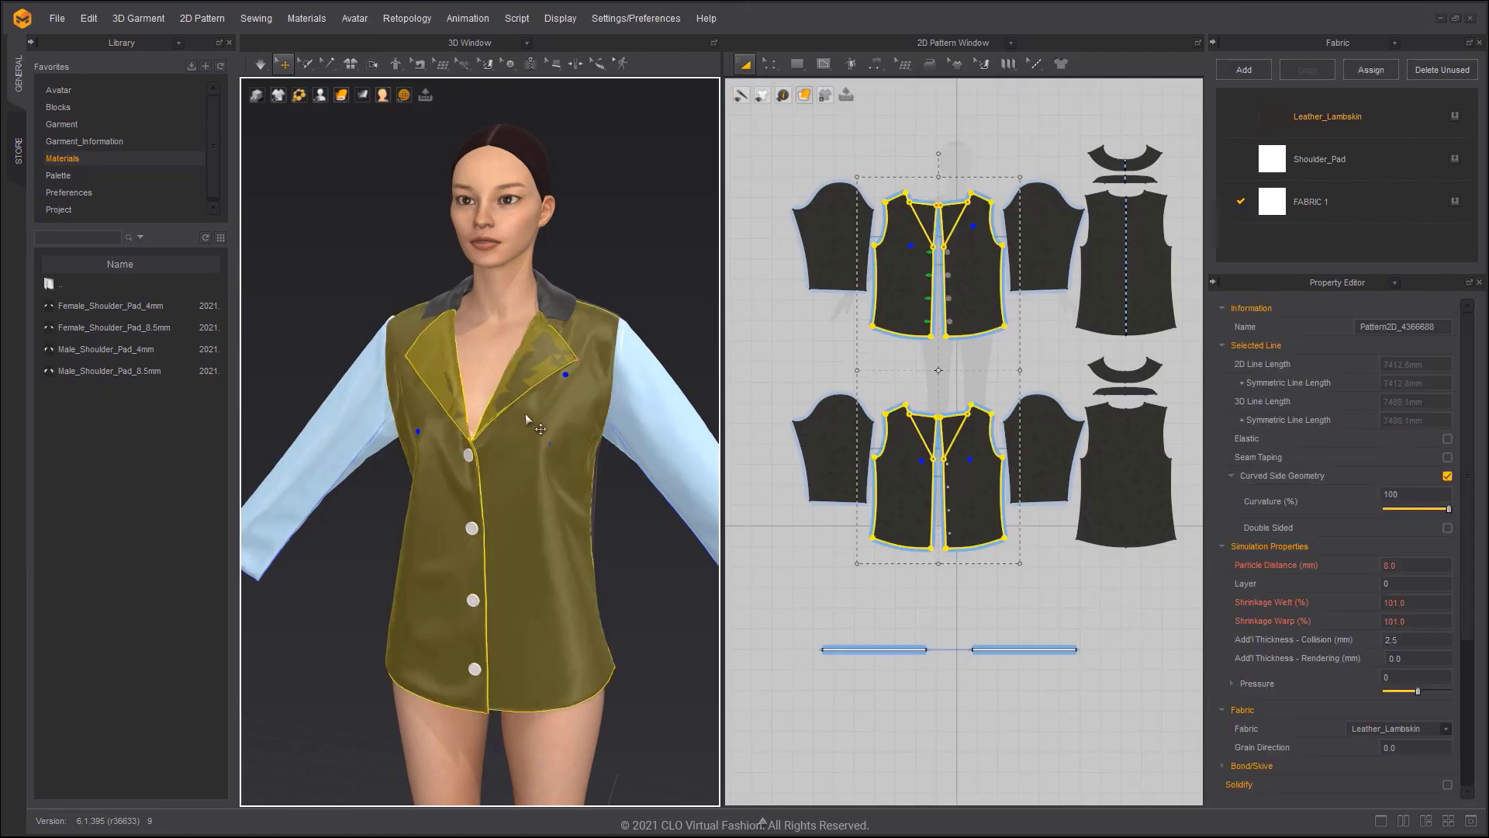
right_click(532, 411)
click(604, 111)
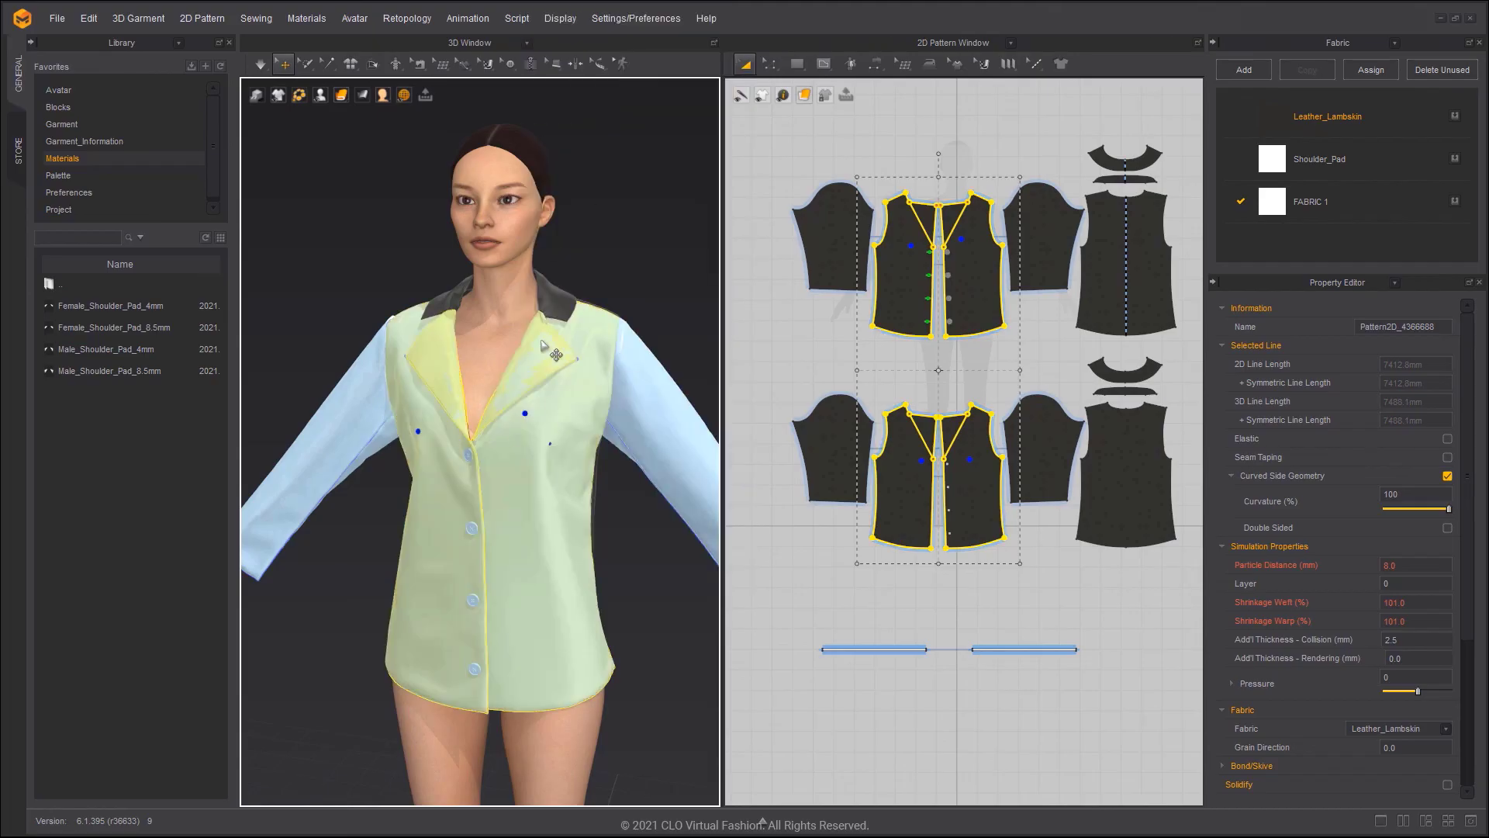
click(621, 264)
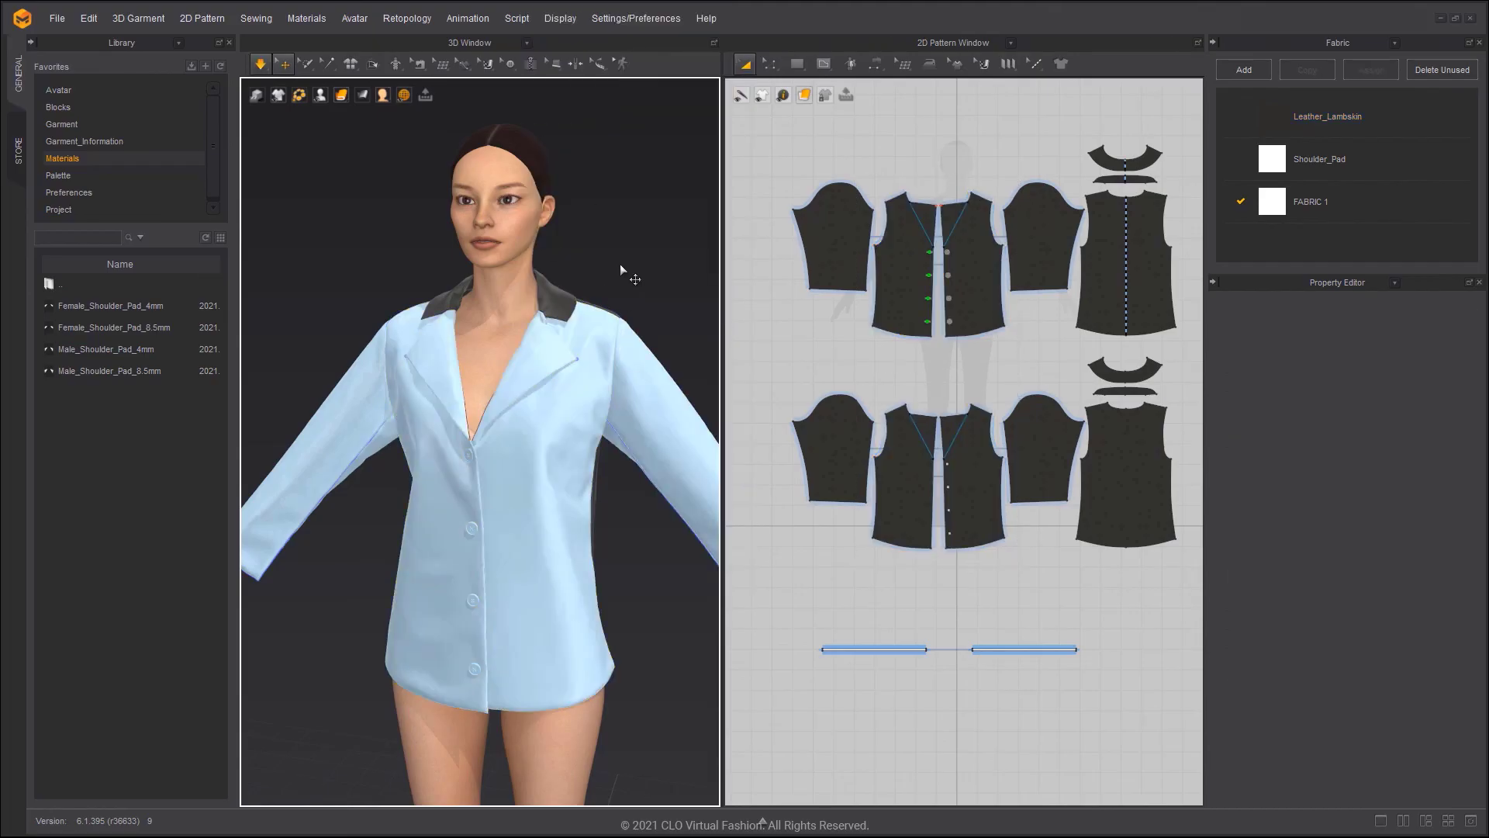
- Unfreeze all patterns of the garment
click(642, 372)
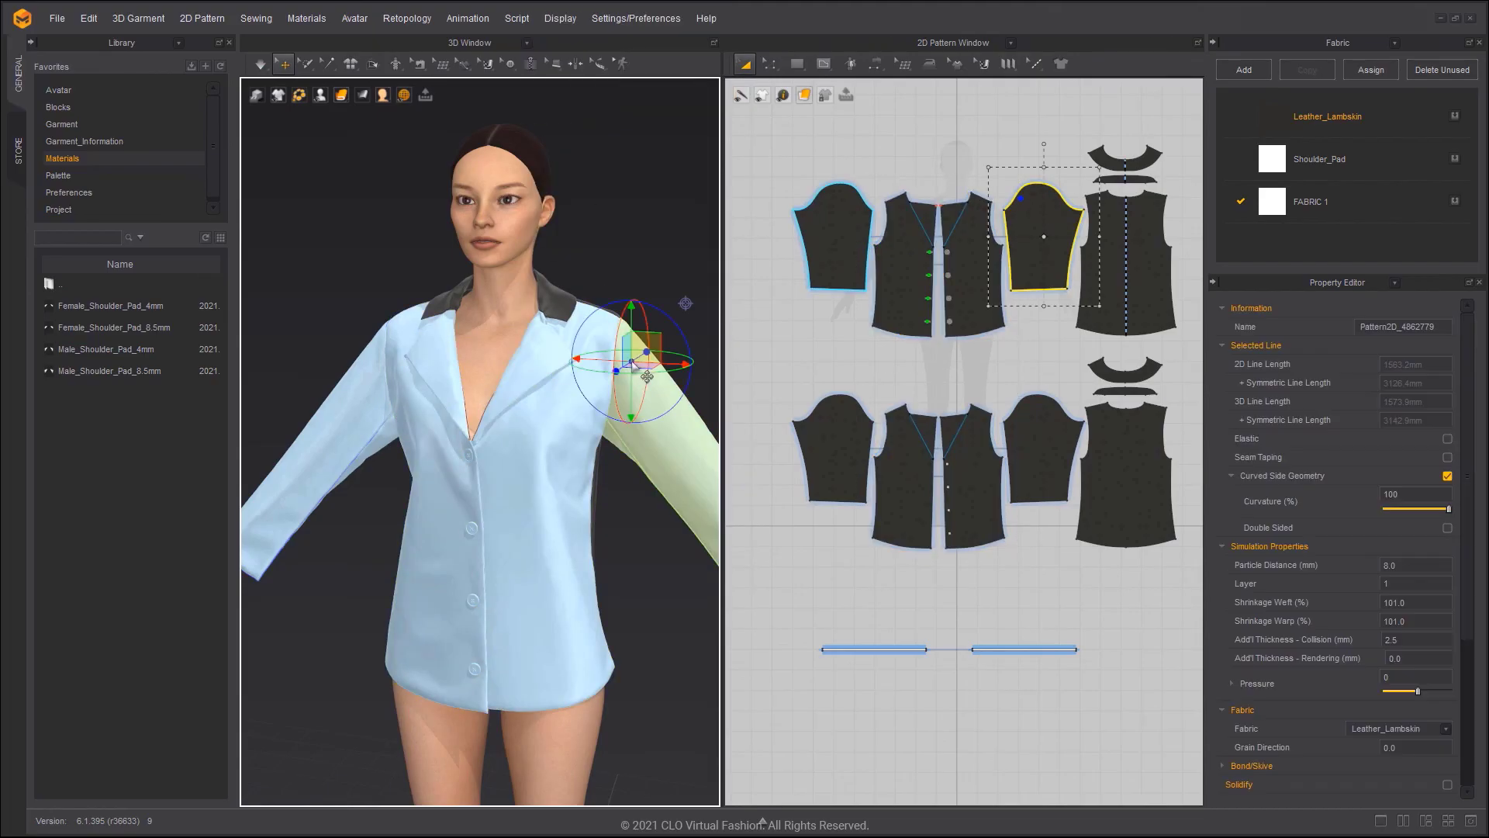
key(ctrl+a)
right_click(560, 407)
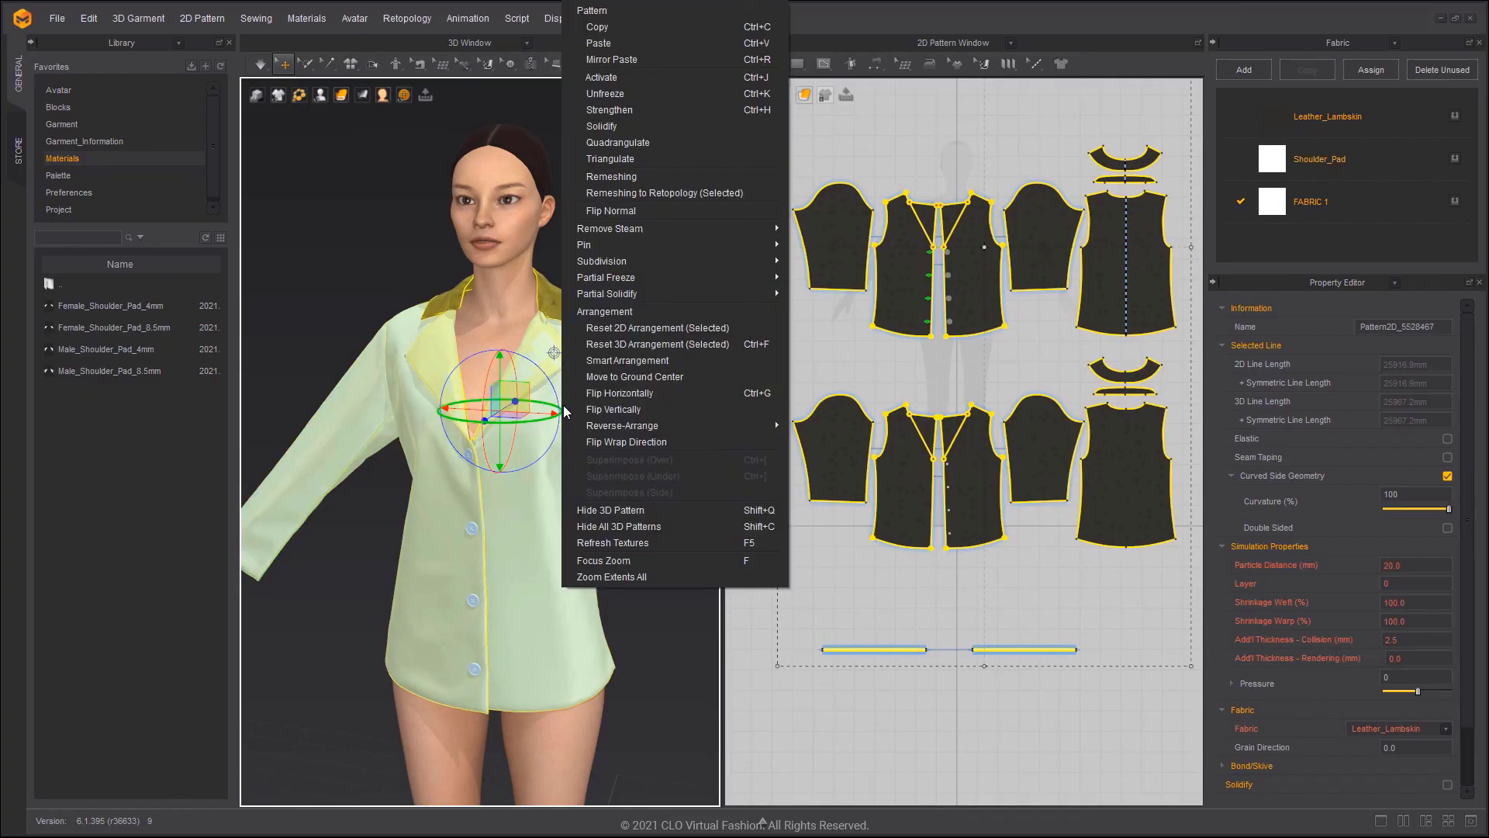
click(621, 96)
click(637, 288)
mouse_move(516, 319)
right_down()
mouse_move(751, 310)
mouse_move(511, 313)
right_up()
- Set the layer of all patterns to 0
key(ctrl+a)
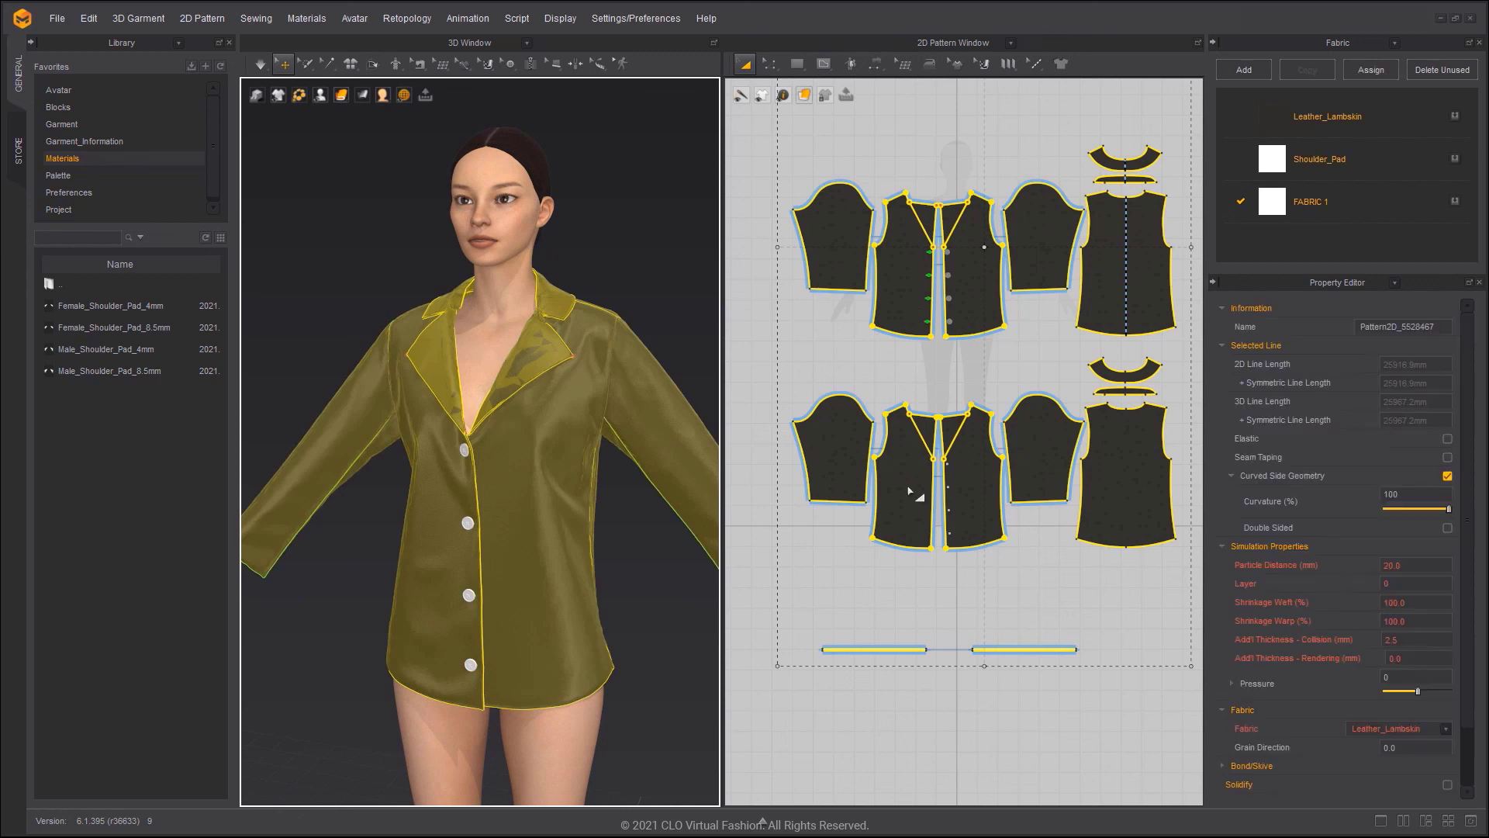
click(1403, 588)
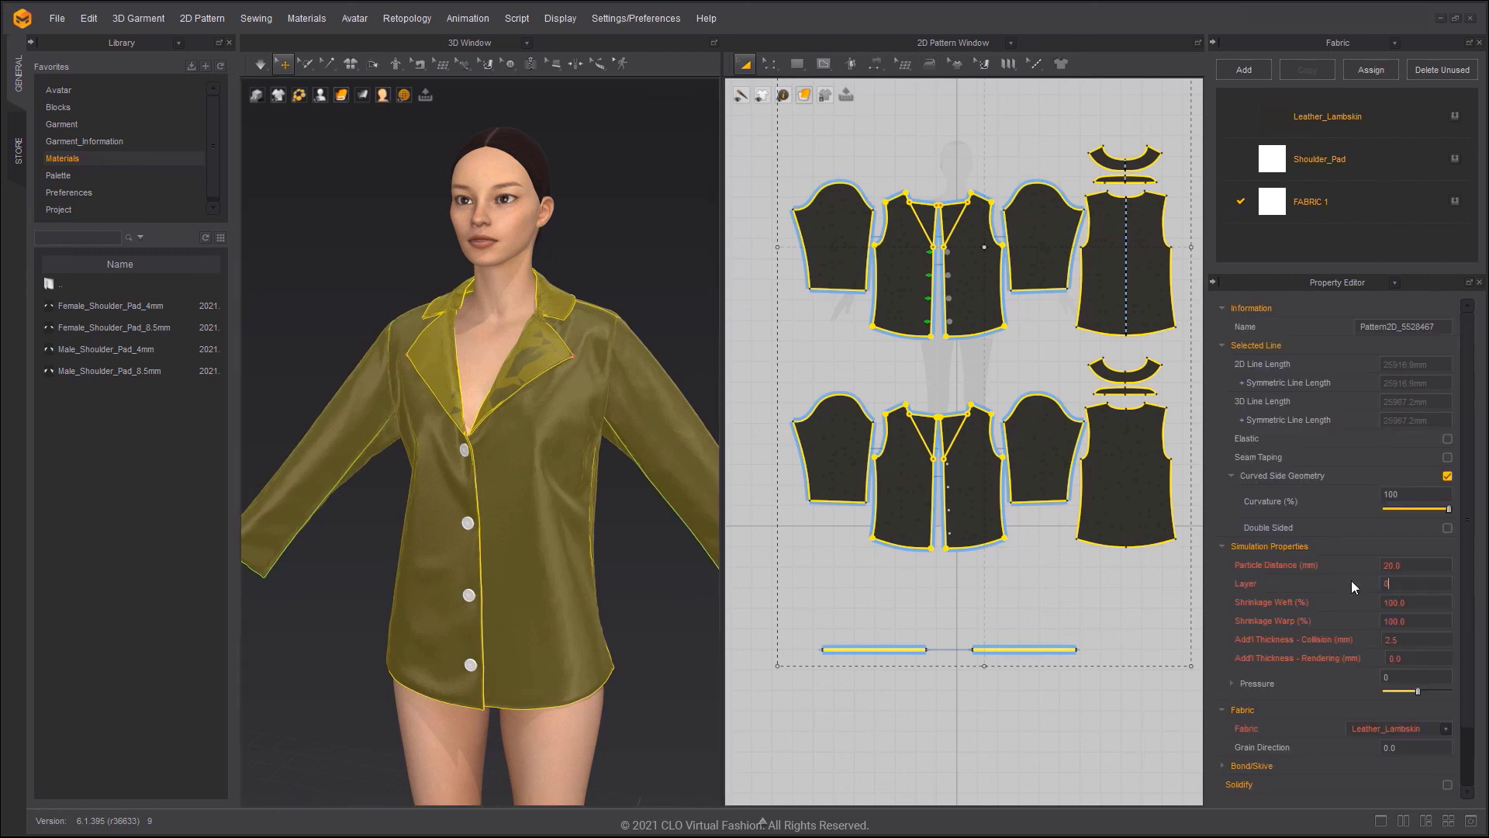
click(654, 271)
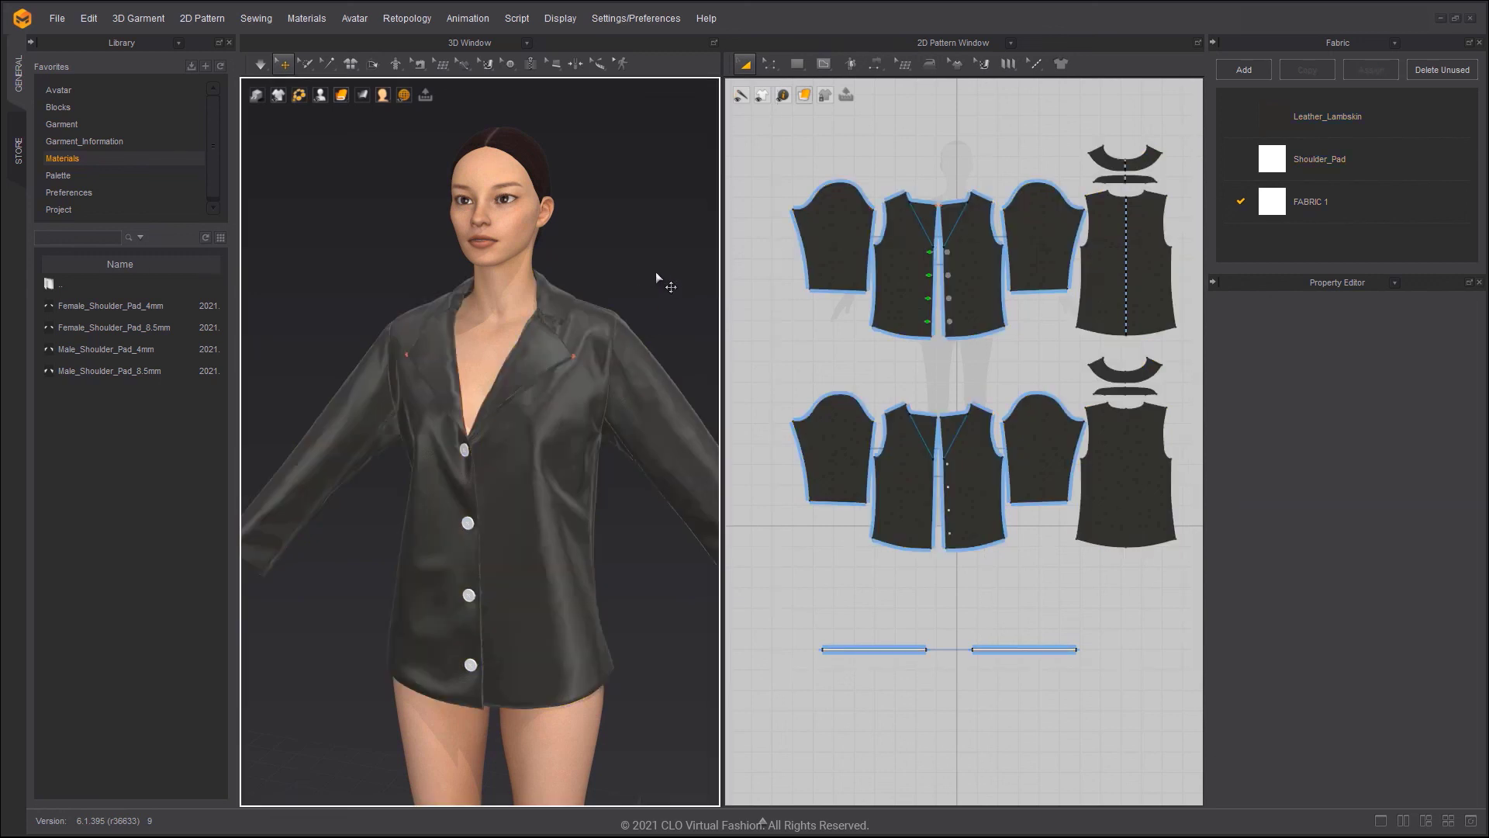
- Simulate the unfrozen jacket and check its drape on the full avatar
key(q)
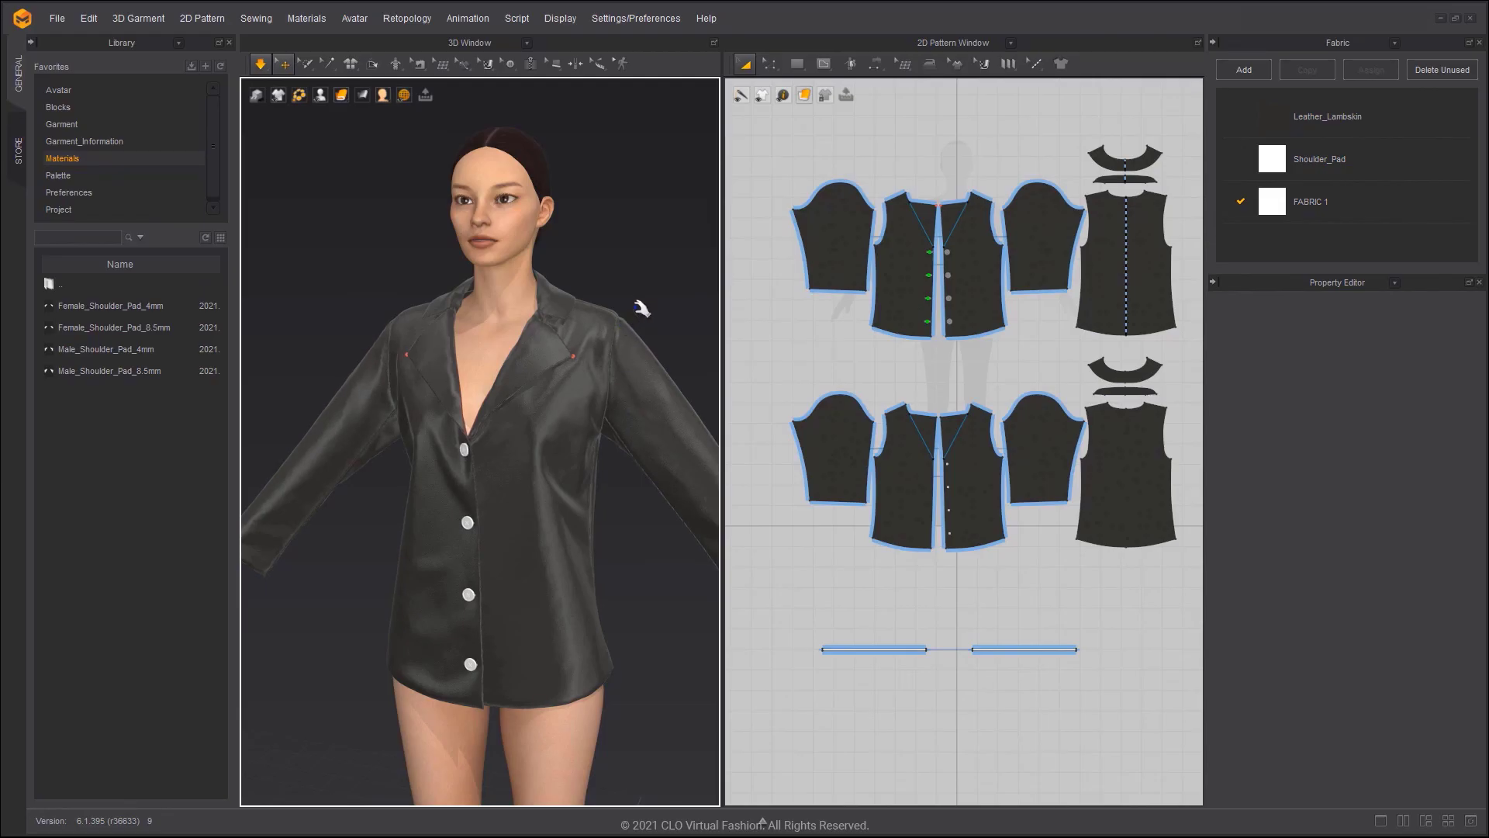
right_drag(642, 309, 648, 313)
scroll(648, 313, down, 3)
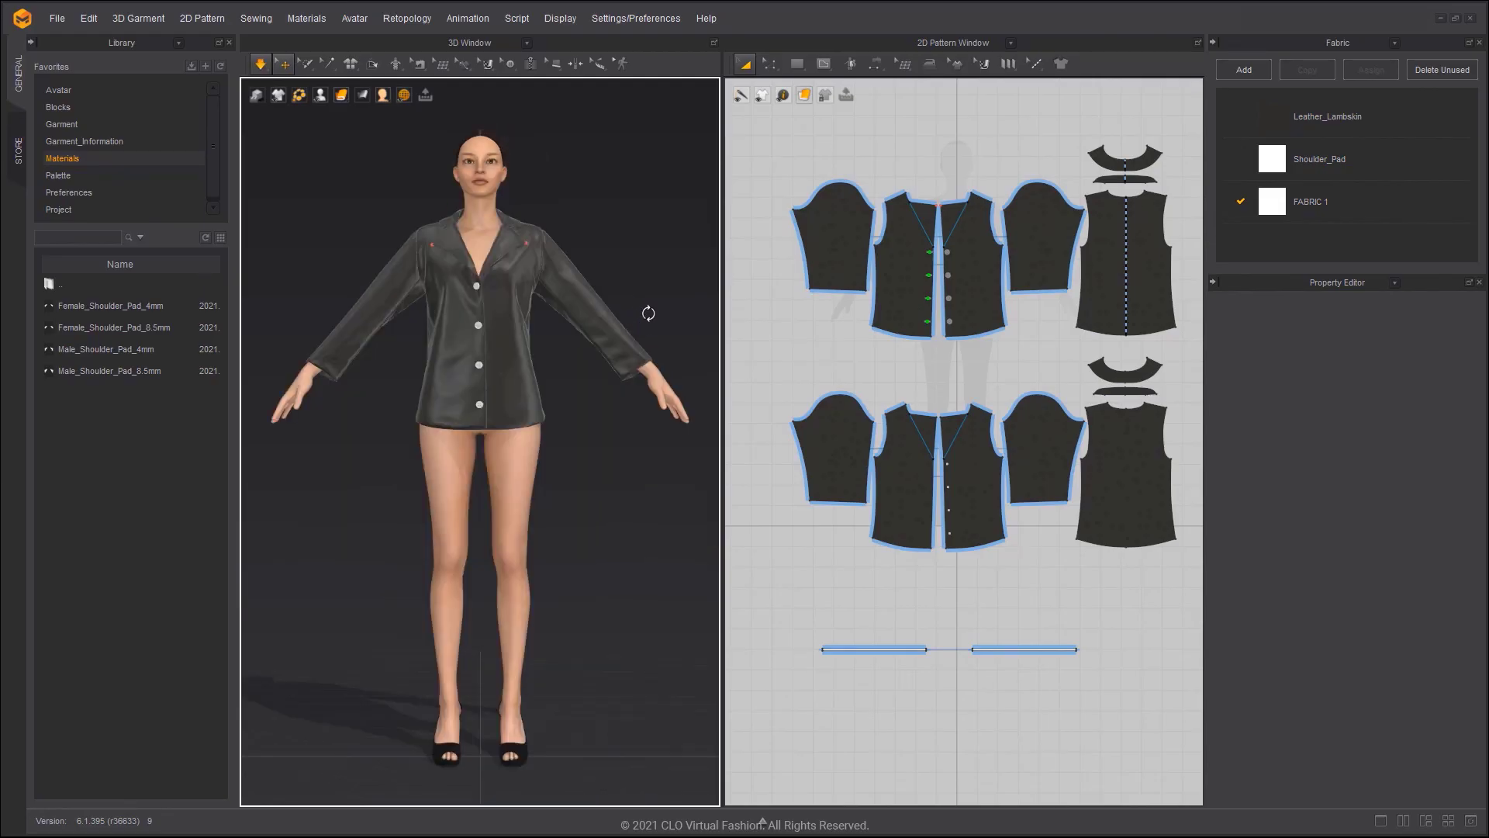